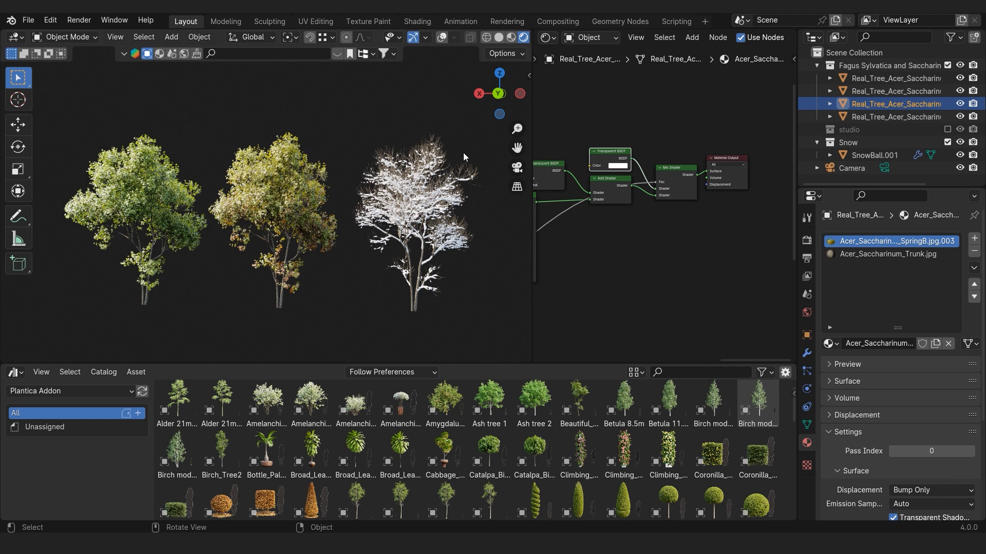
Select the green and autumn-coloured trees in turn and examine the leaf material's shader node network.
left_click(135, 163)
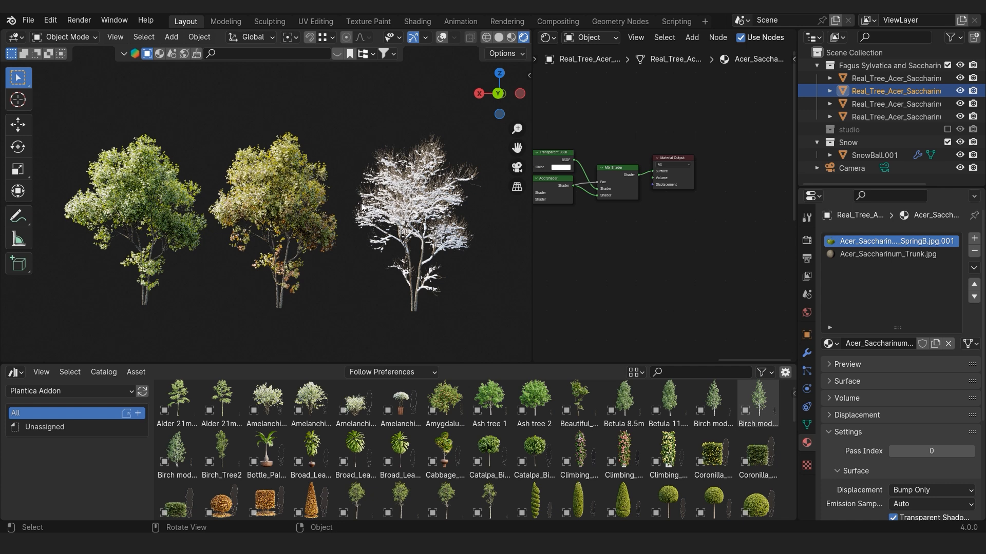
left_click(270, 200)
scroll(641, 250, "up", 4)
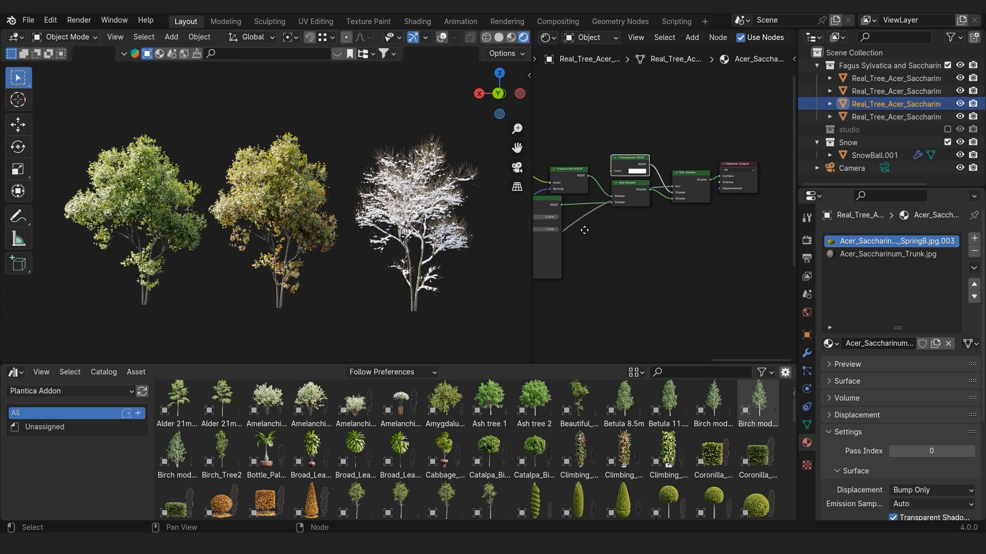
scroll(586, 274, "down", 2)
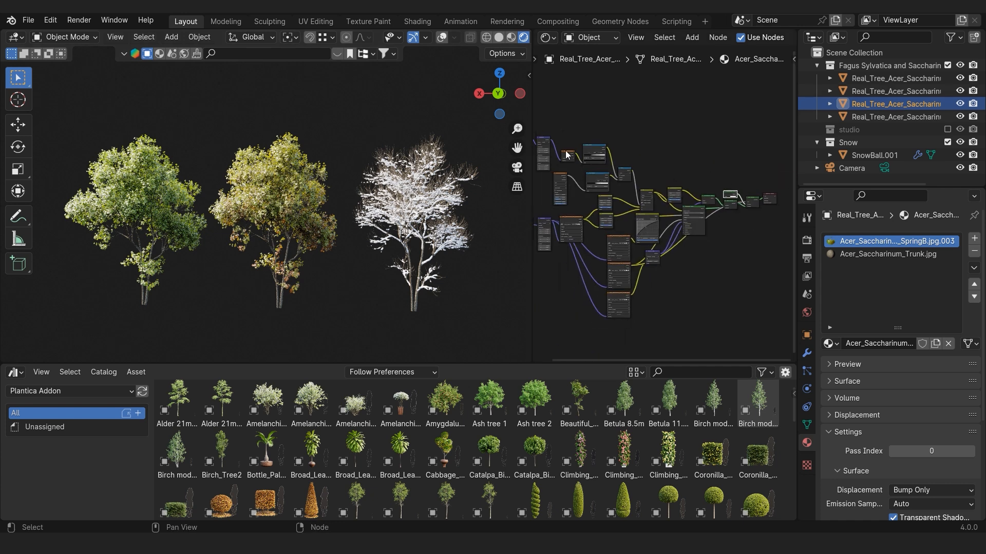
scroll(636, 224, "down", 2)
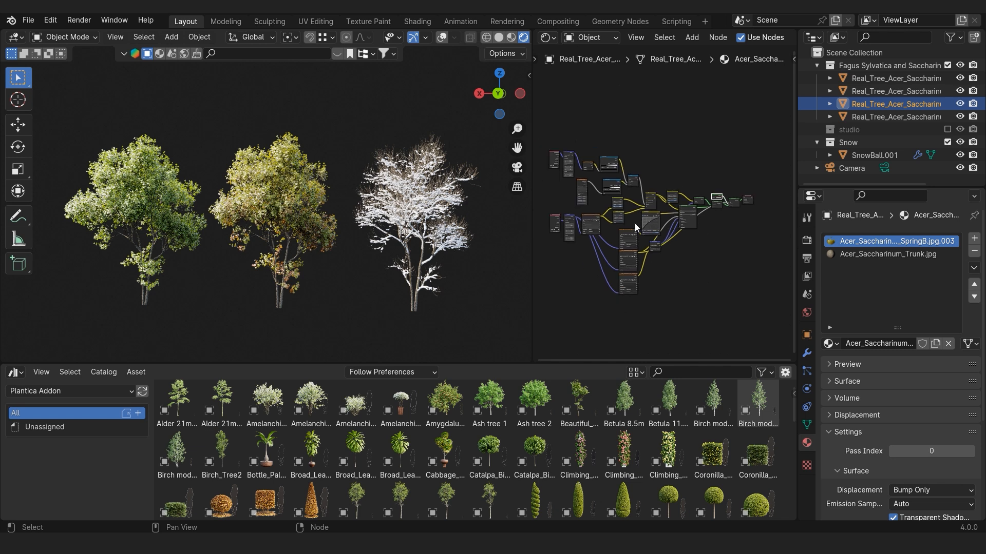
scroll(625, 226, "up", 2)
middle_click_drag(615, 224, 649, 222)
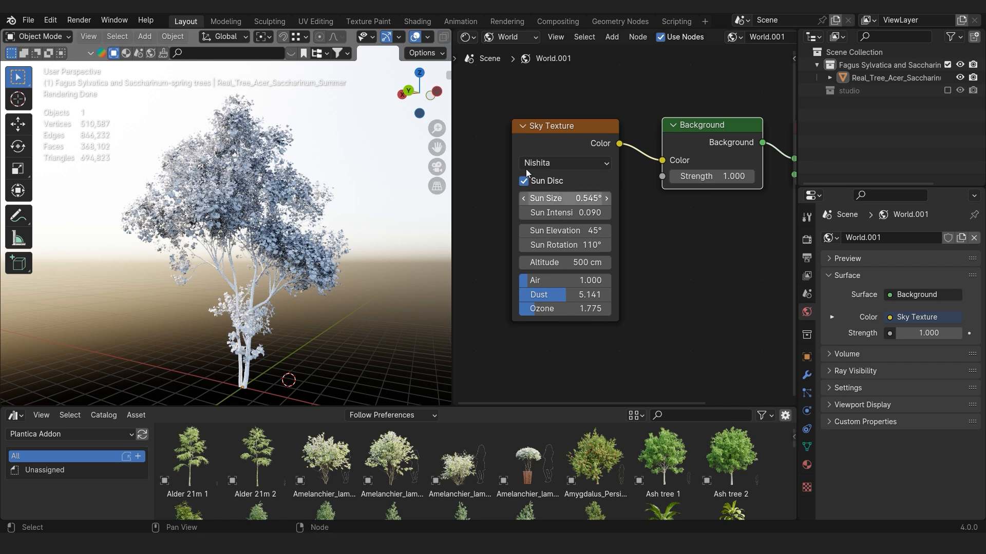
Show the World shader in the node editor and examine the Sky Texture and Background nodes.
left_click(470, 40)
left_click(499, 155)
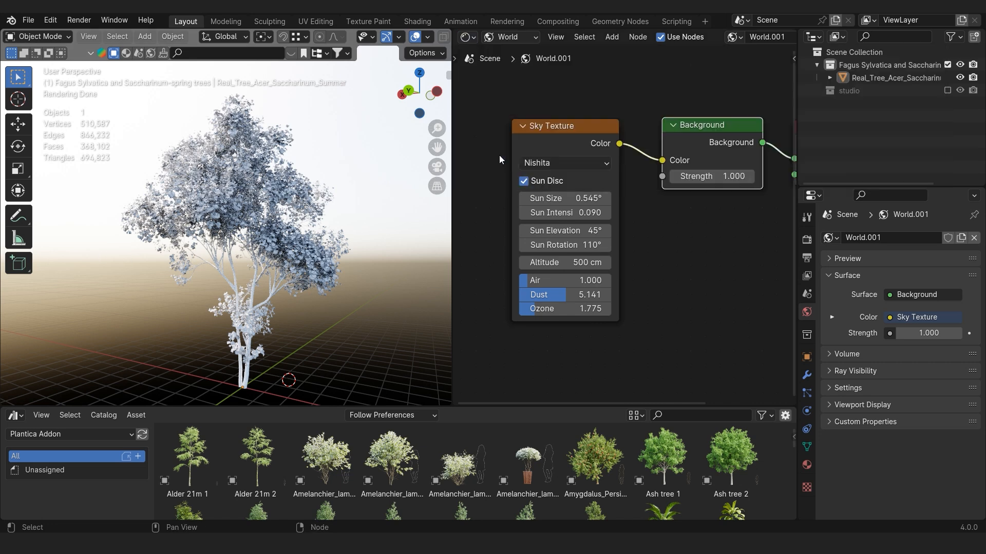
left_click(520, 41)
left_click(515, 81)
scroll(594, 180, "down", 2)
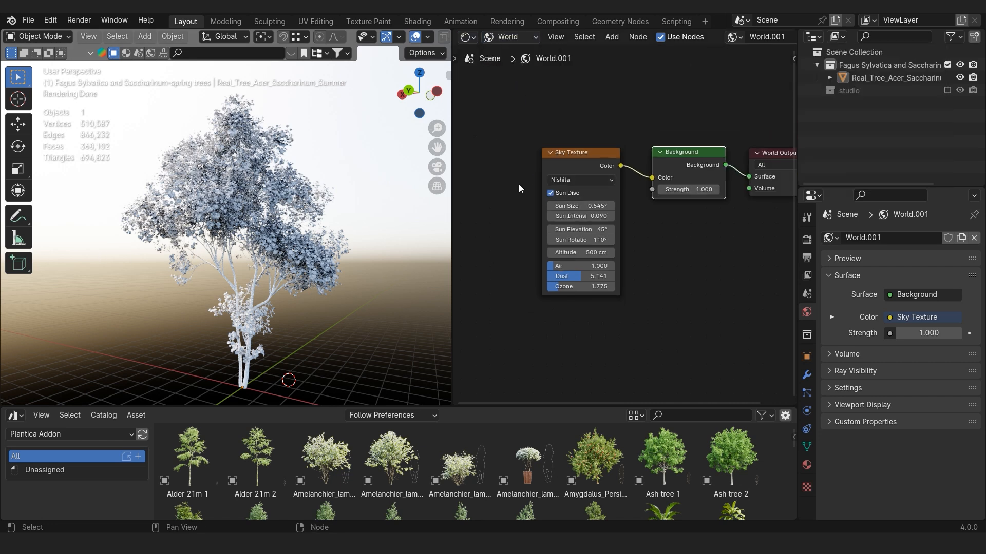
scroll(520, 184, "up", 2)
scroll(603, 177, "down", 1)
middle_click_drag(604, 177, 563, 188)
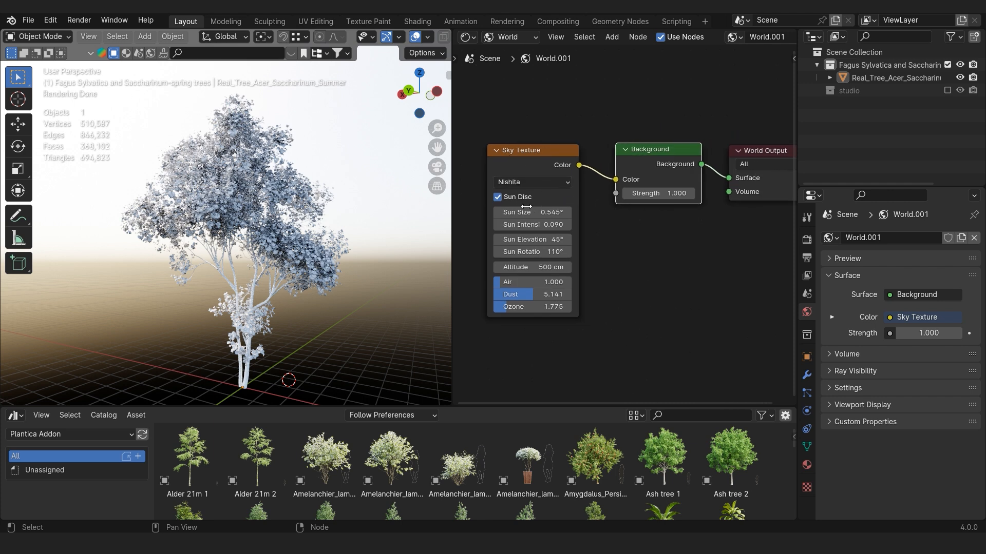
scroll(525, 208, "up", 2)
scroll(534, 241, "down", 1)
mouse_move(534, 241)
middle_mouse_down()
mouse_move(547, 169)
mouse_move(551, 236)
middle_mouse_up()
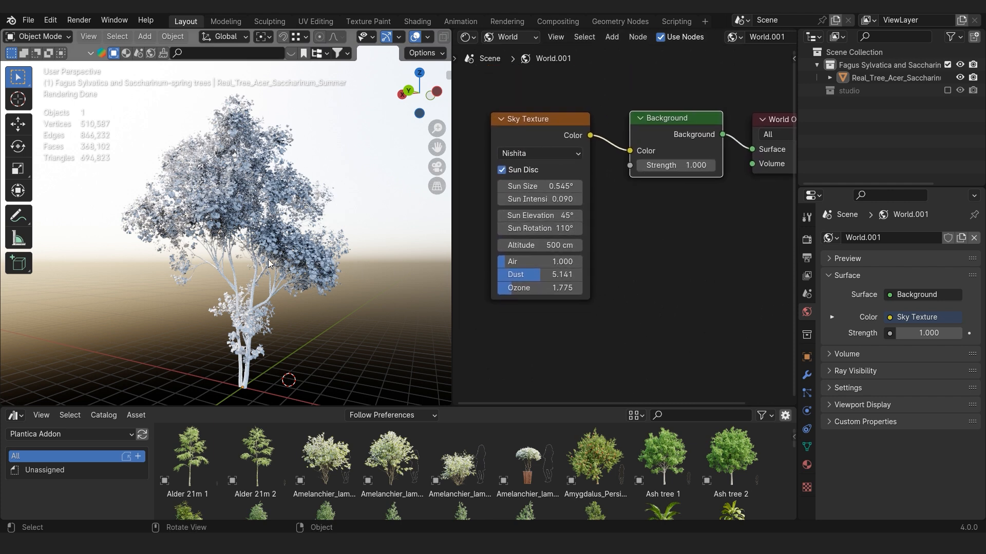
Examine the sky-lit tree in the 3D viewport from several angles and distances.
scroll(260, 121, "down", 2)
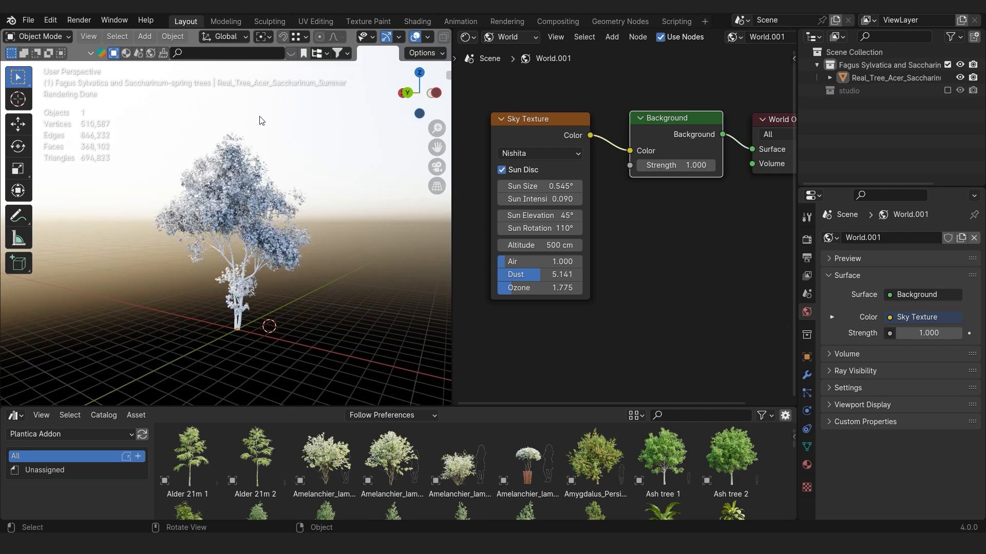
scroll(229, 294, "up", 2)
scroll(230, 292, "down", 2)
scroll(214, 269, "up", 3)
scroll(211, 264, "down", 1)
middle_click_drag(188, 171, 191, 189)
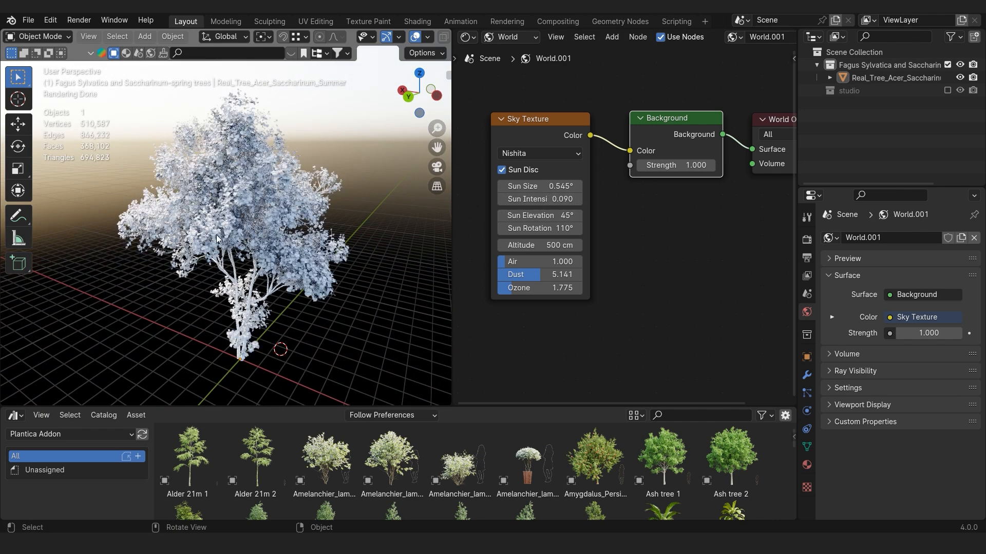
middle_click_drag(218, 234, 261, 214)
scroll(273, 216, "up", 3)
scroll(268, 207, "down", 3)
scroll(261, 214, "up", 3)
scroll(284, 237, "down", 2)
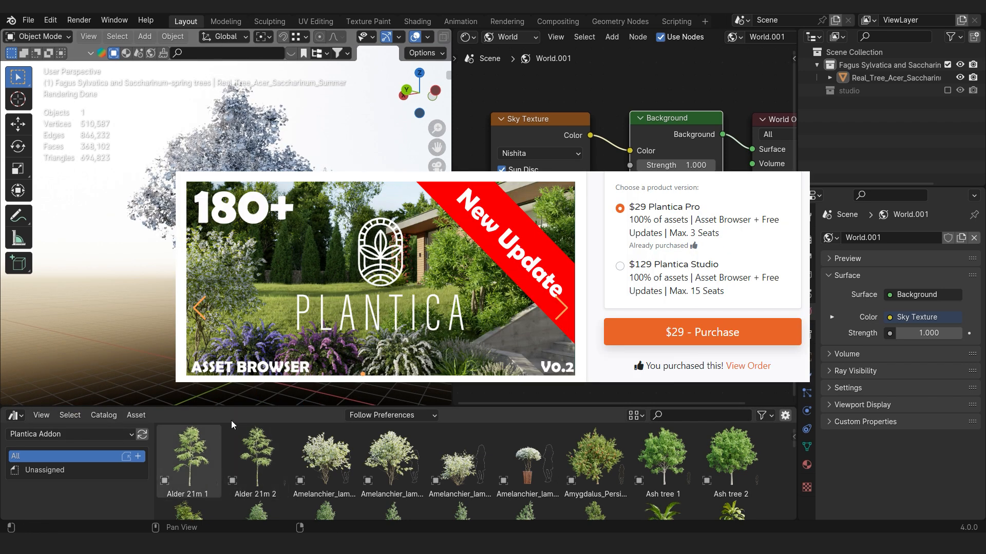
Look at the Plantica Addon assets, including Alder 21m 2, and view the scene's tree from other sides.
middle_click_drag(320, 296, 333, 313)
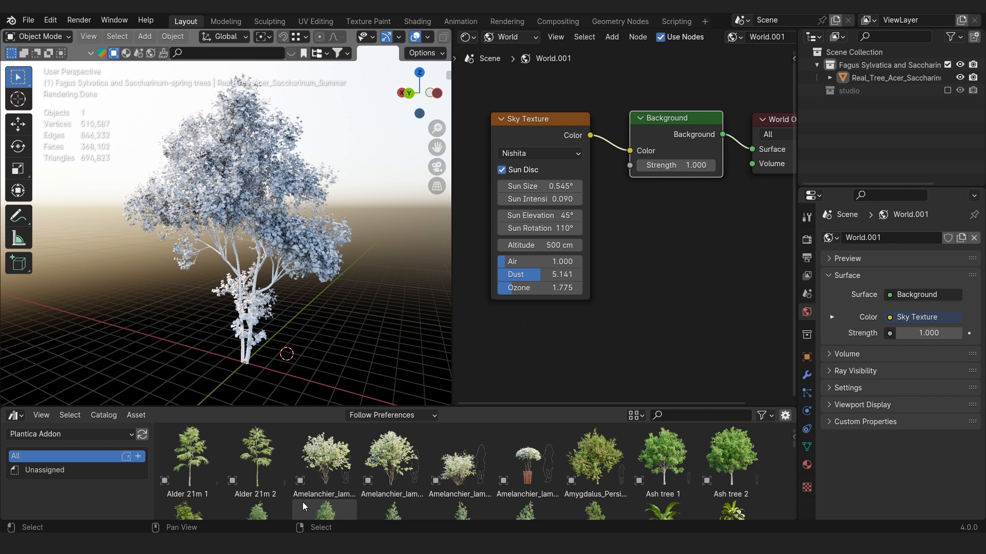
left_click(259, 457)
mouse_move(295, 325)
middle_mouse_down()
mouse_move(314, 335)
mouse_move(285, 315)
middle_mouse_up()
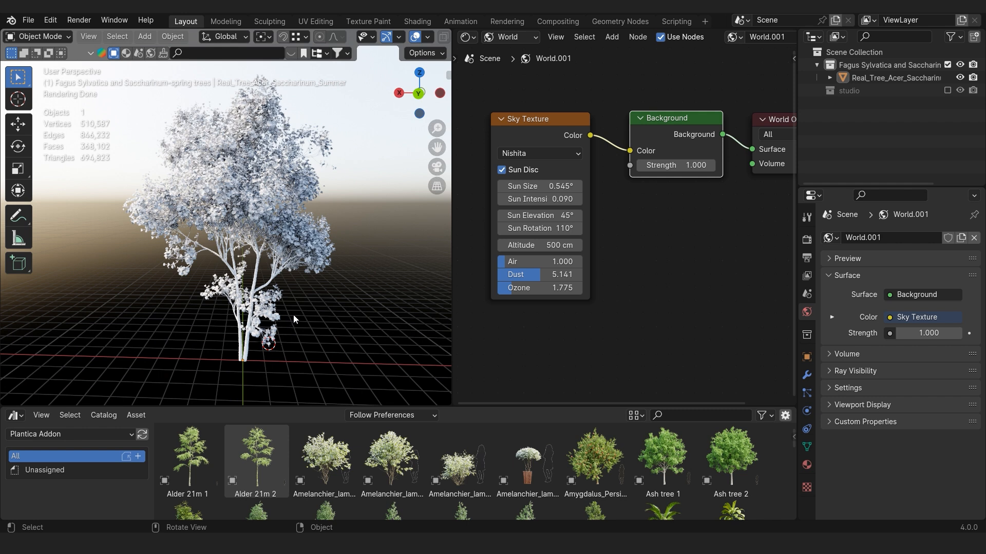
middle_click_drag(293, 318, 278, 301)
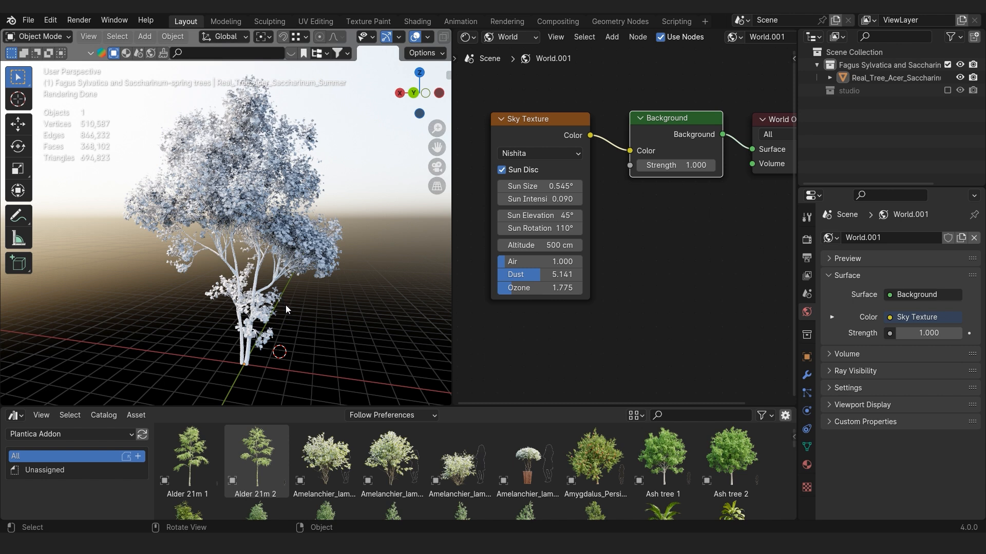
middle_click_drag(286, 306, 267, 303)
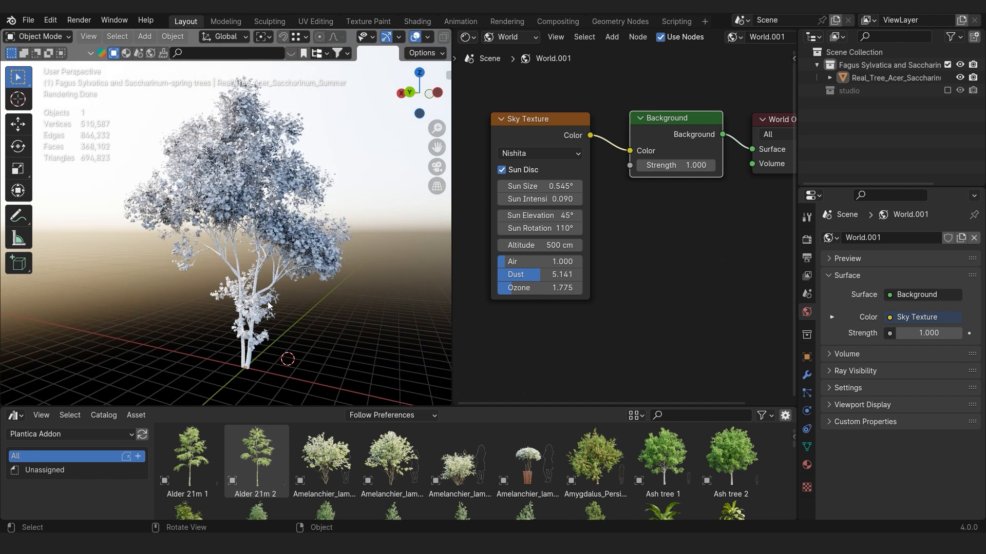
left_click(325, 514)
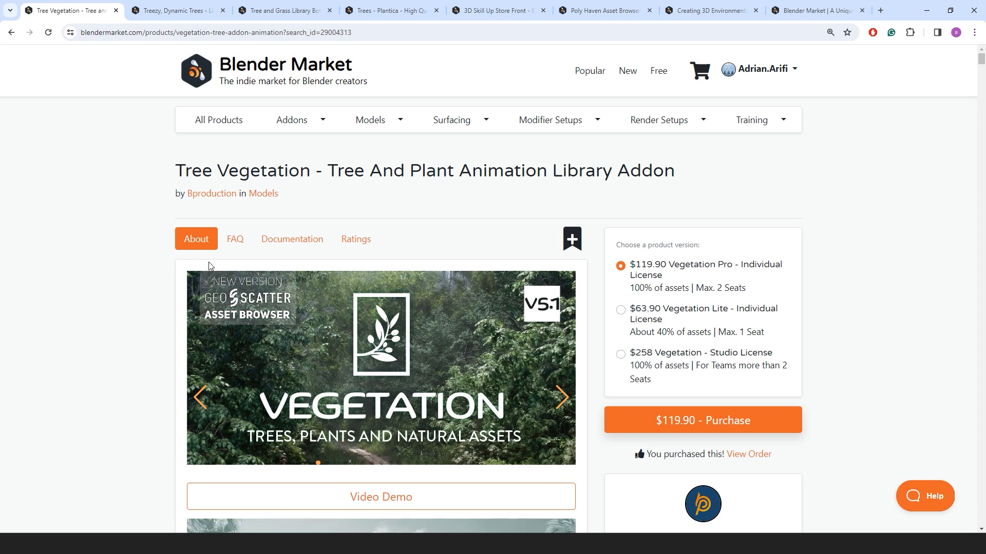
Read the Tree Vegetation addon page on Blender Market, covering its v5.1 news, features, interface, seasons and variation sections.
scroll(208, 264, "down", 2)
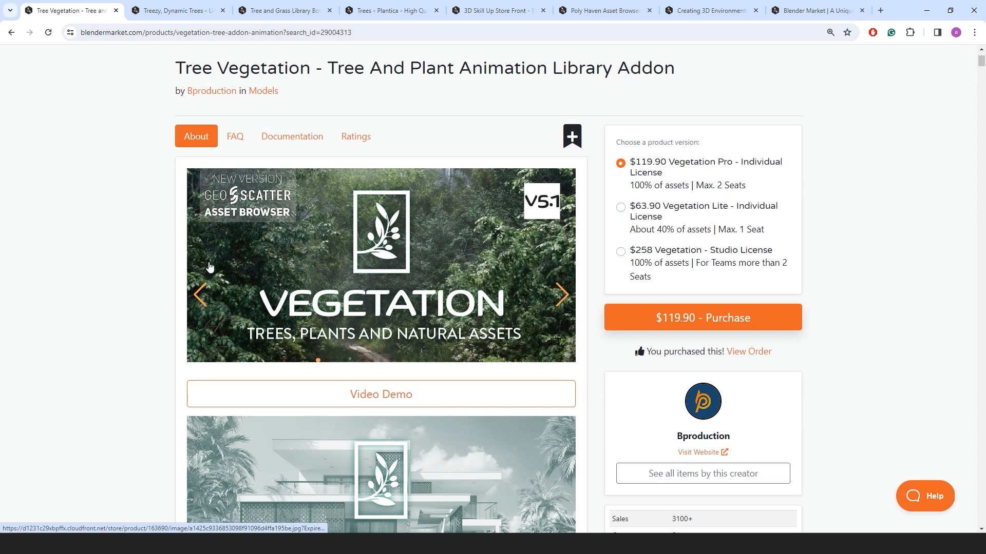
scroll(229, 266, "down", 1)
scroll(231, 265, "down", 10)
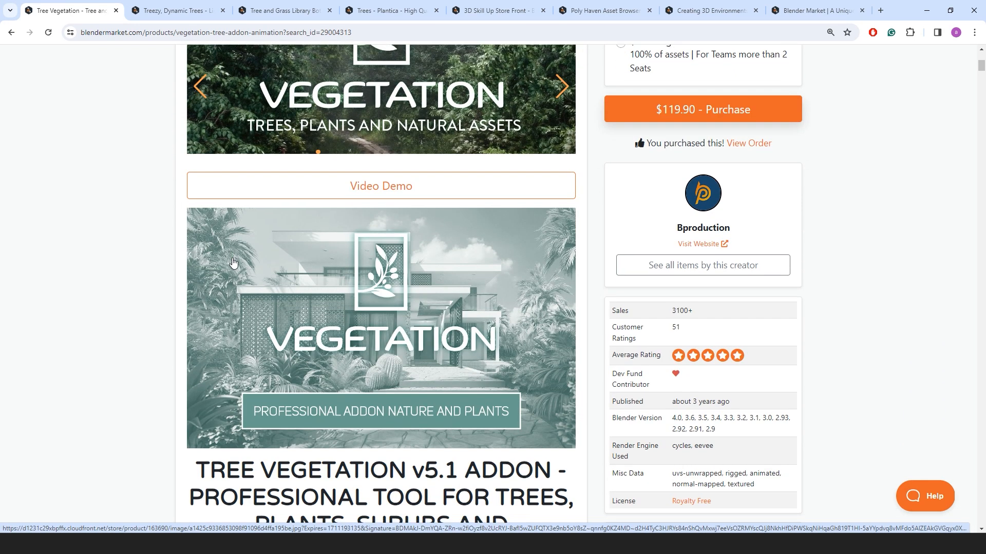
scroll(233, 263, "down", 10)
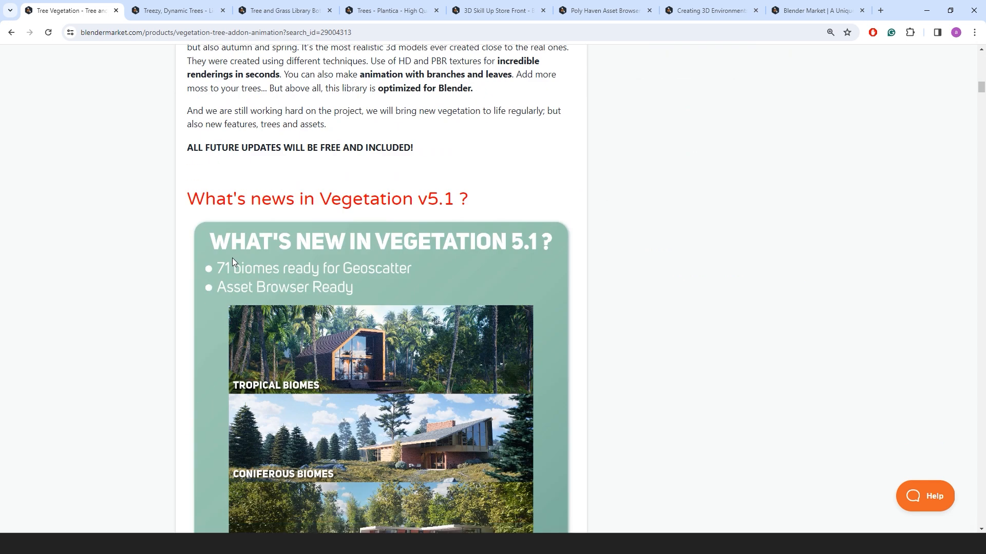
scroll(232, 261, "down", 8)
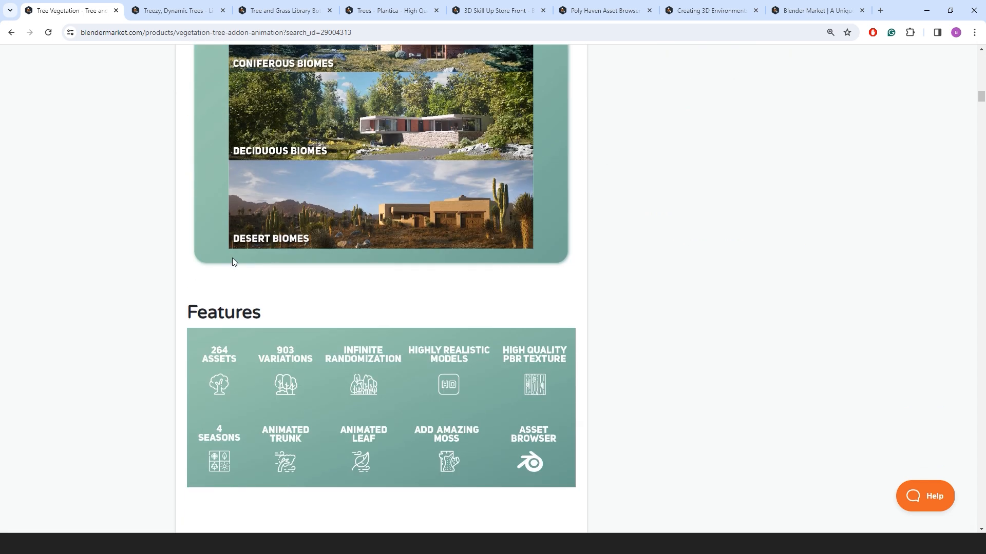
scroll(232, 261, "down", 3)
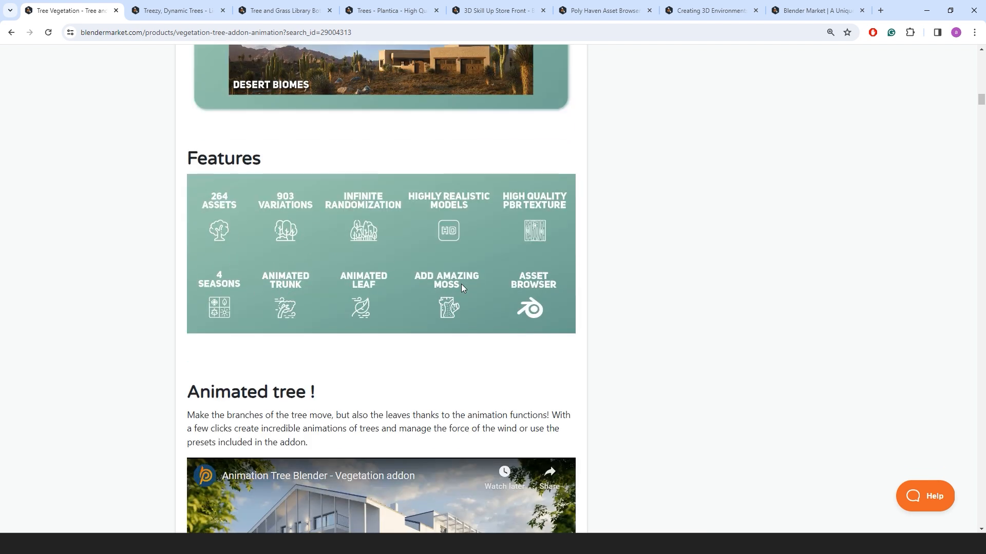
scroll(407, 305, "down", 4)
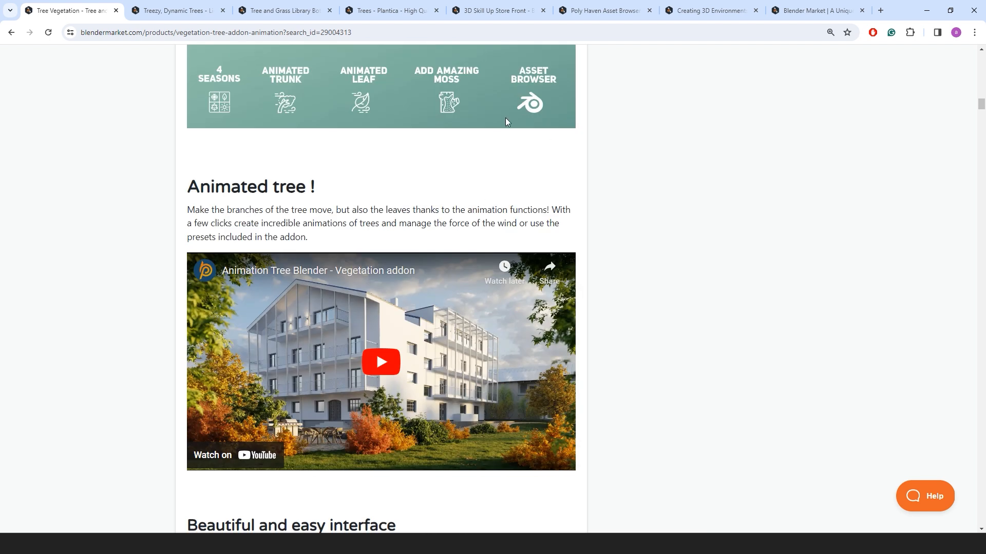
scroll(505, 119, "down", 5)
scroll(351, 268, "down", 2)
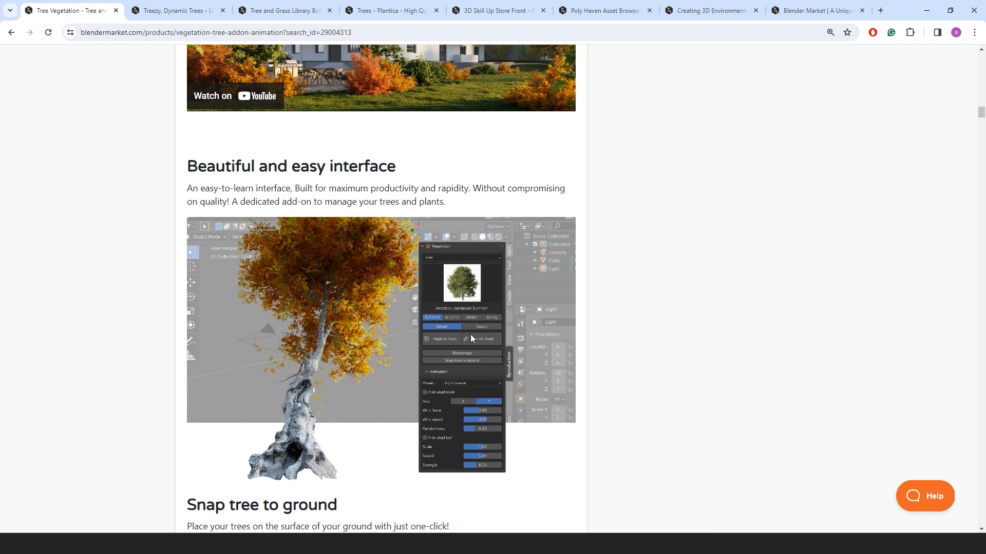
scroll(395, 309, "down", 13)
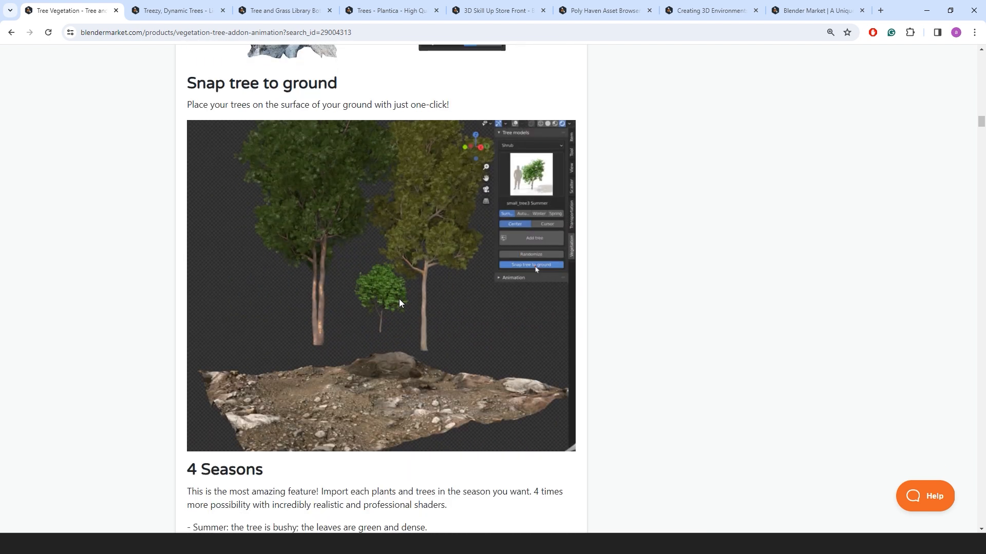
scroll(398, 302, "down", 10)
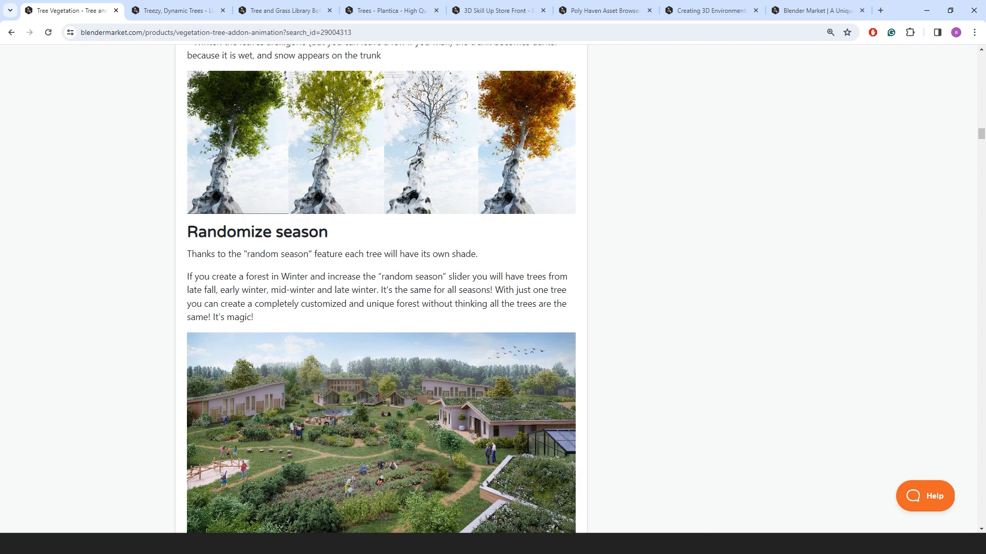
scroll(367, 295, "down", 6)
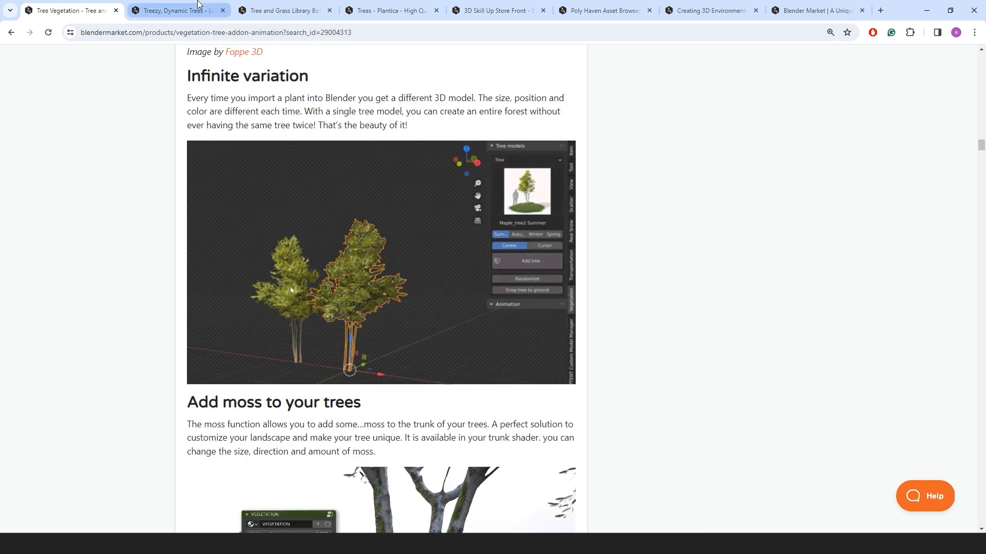
Switch to the Treezy product page and read its update news on wind movement, Wind Direction Source and particle distribution nodes.
left_click(172, 10)
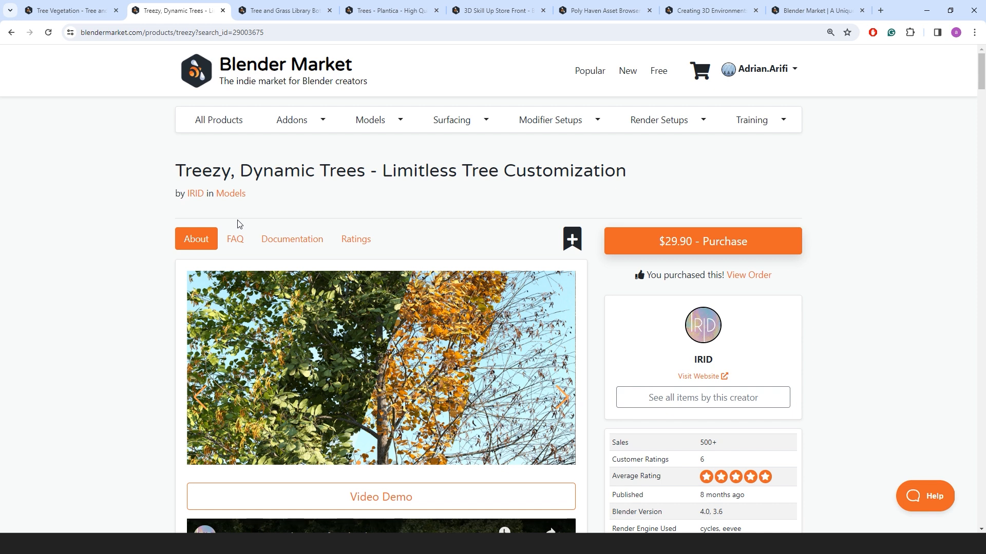
scroll(264, 242, "down", 3)
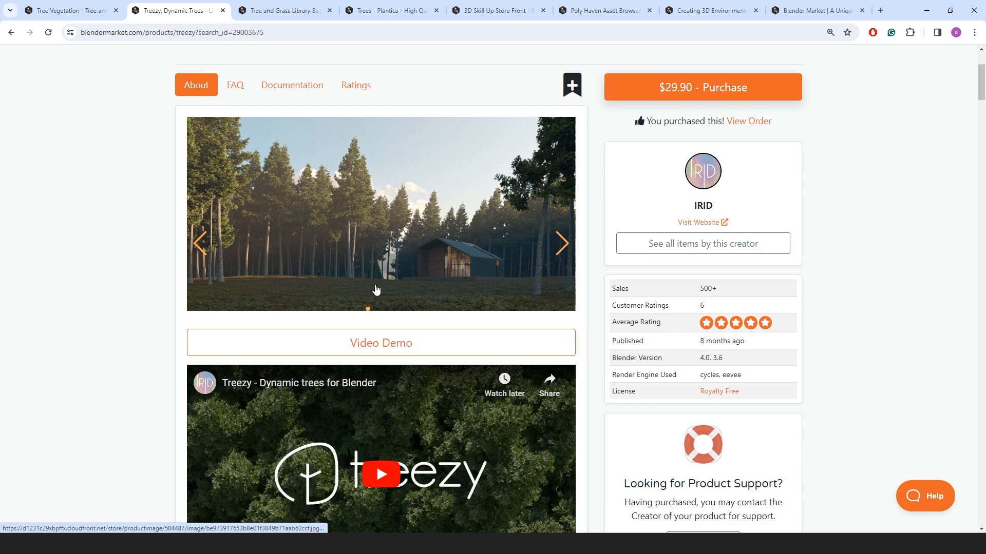
scroll(375, 290, "down", 11)
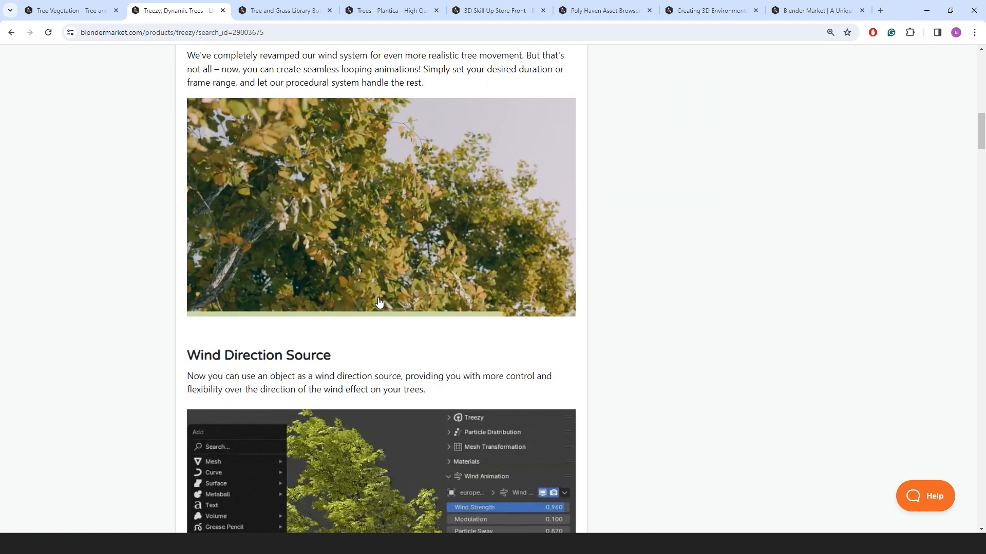
scroll(379, 302, "down", 6)
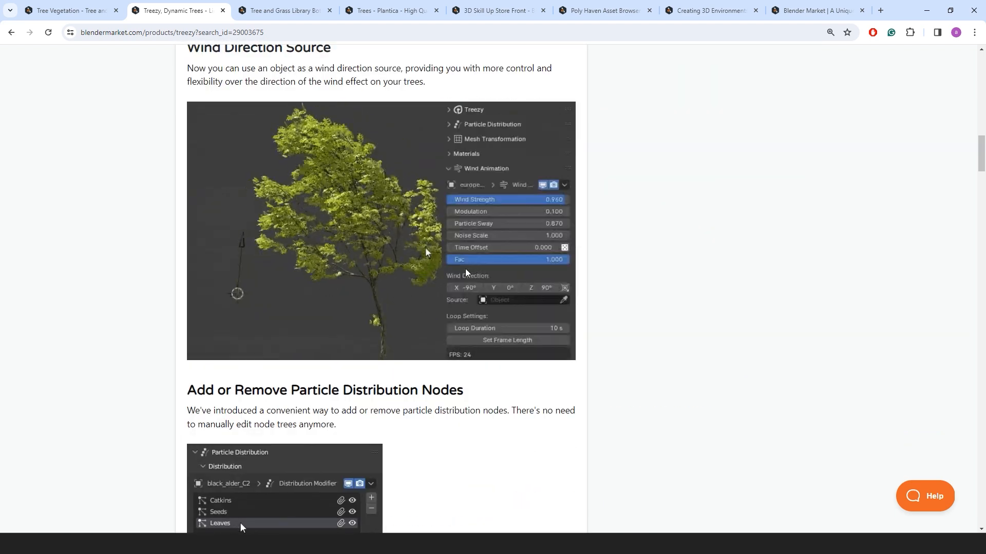
scroll(465, 272, "down", 4)
scroll(286, 268, "down", 1)
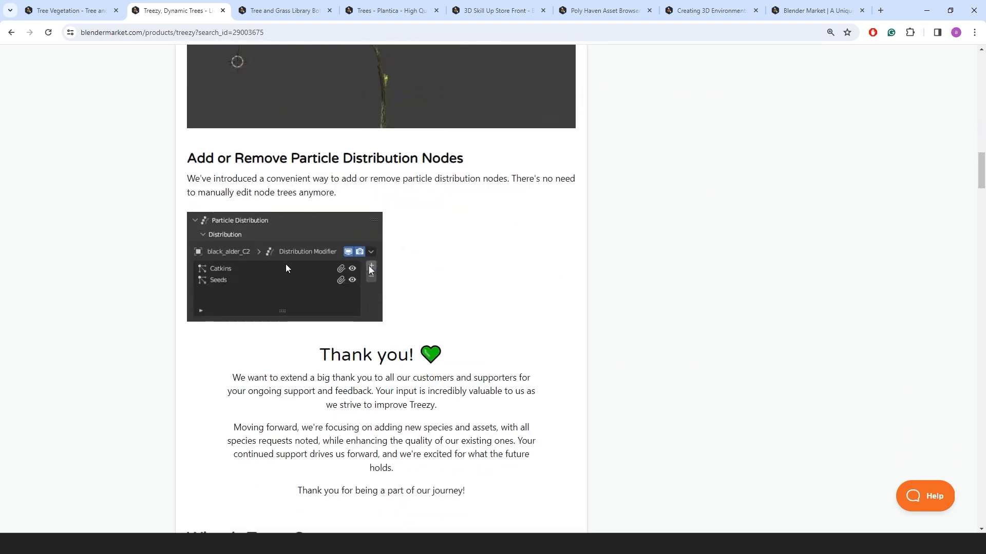
Read the Treezy feature descriptions, covering tree variation, spawning, Particle Distribution, Procedural Animation, and Cut and Prune.
scroll(286, 268, "down", 4)
scroll(345, 283, "down", 5)
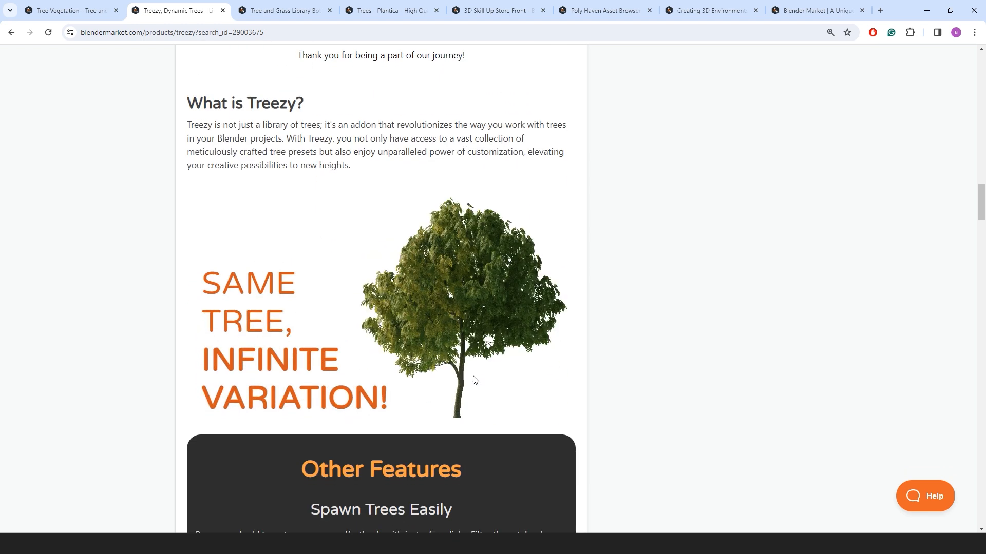
scroll(352, 353, "down", 5)
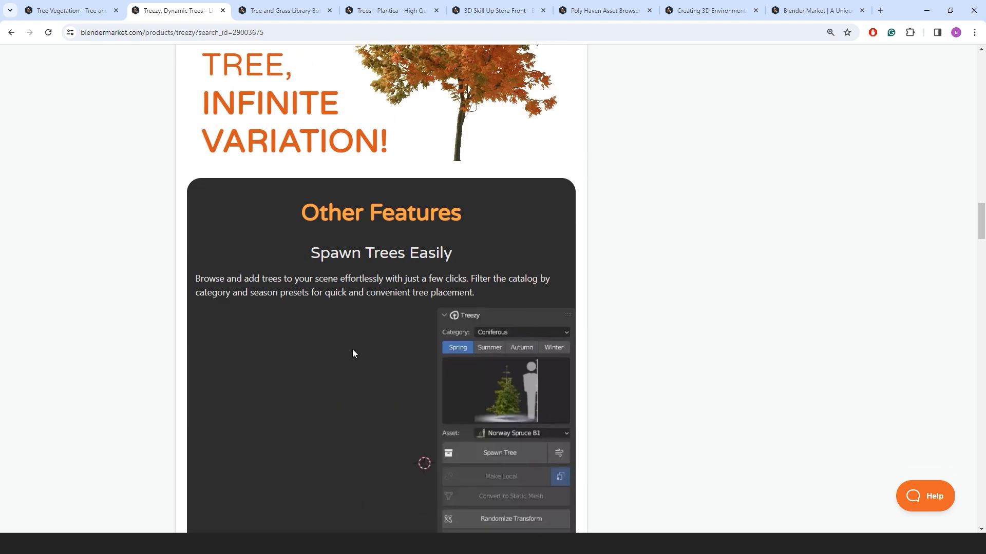
scroll(352, 354, "down", 5)
scroll(358, 346, "up", 1)
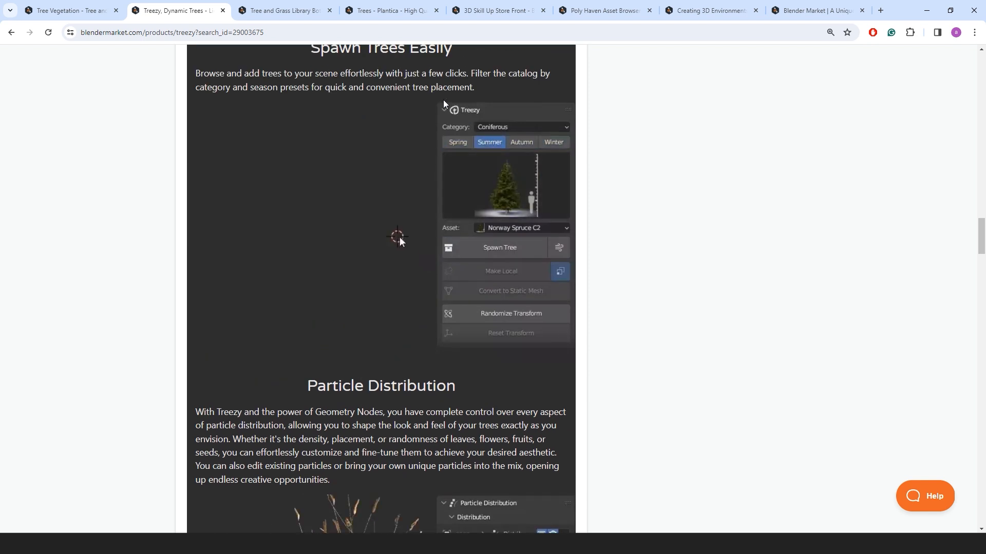
scroll(447, 288, "down", 3)
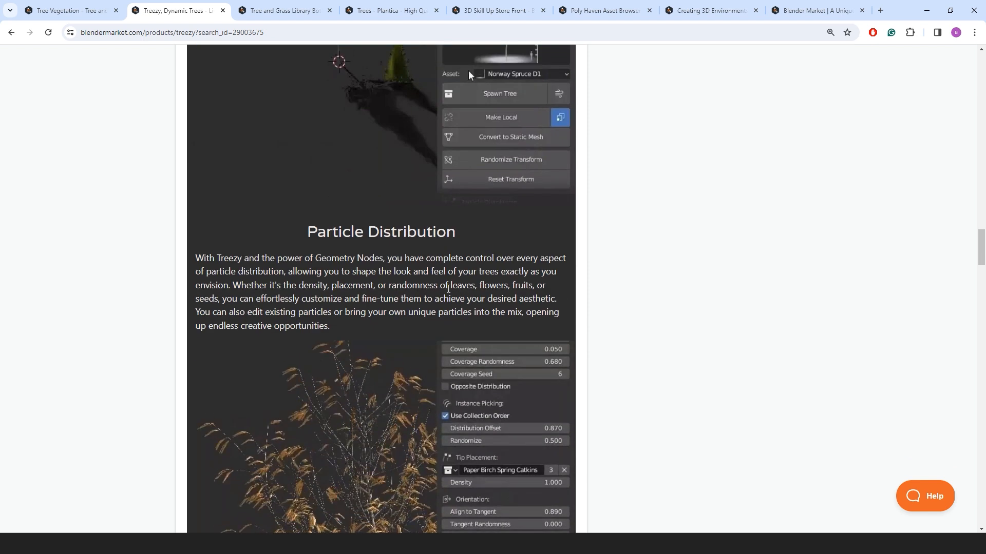
scroll(448, 289, "down", 3)
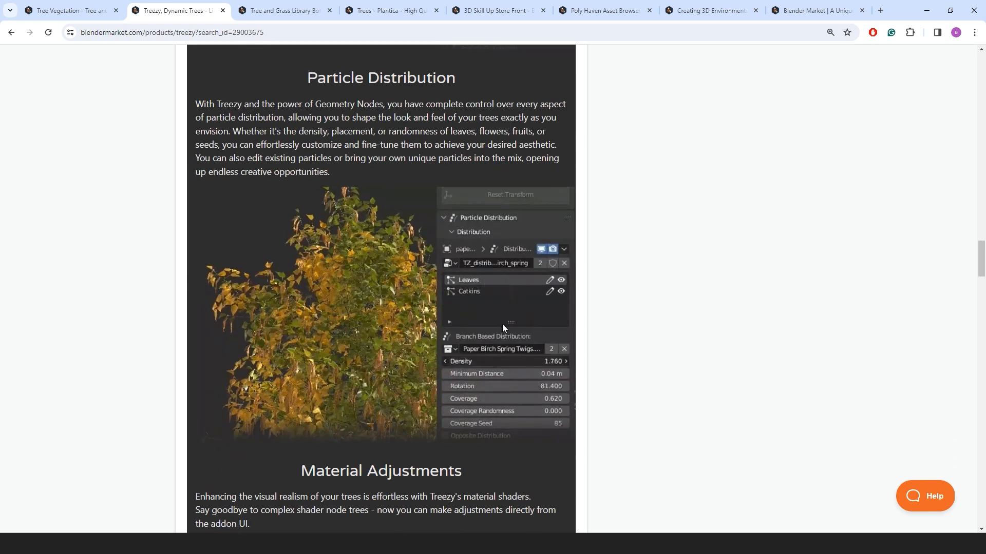
scroll(502, 325, "down", 15)
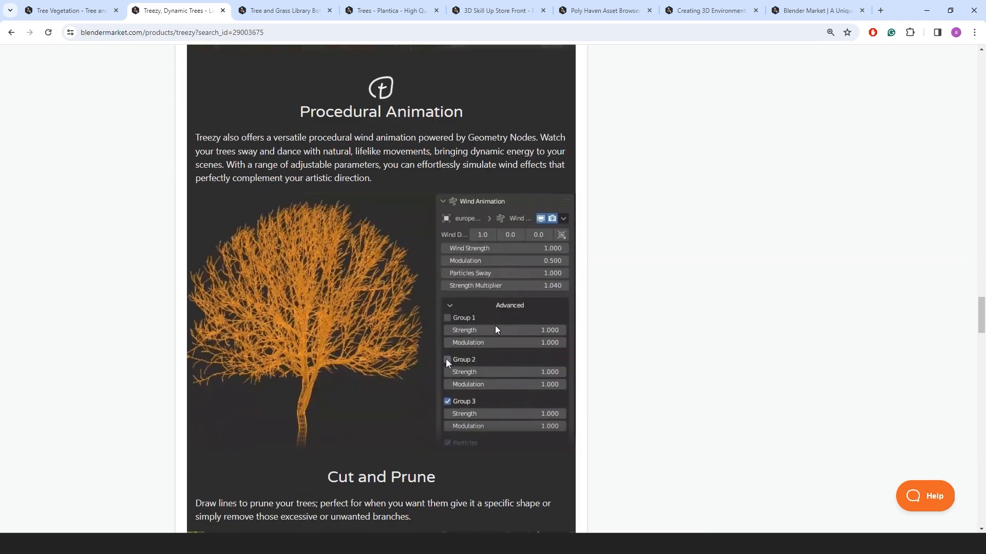
scroll(495, 326, "down", 5)
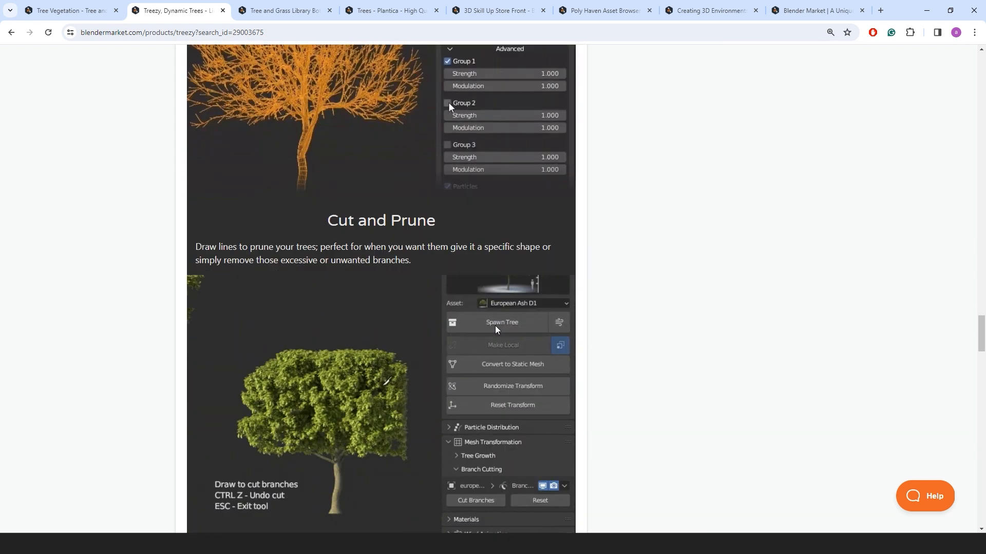
scroll(494, 328, "down", 2)
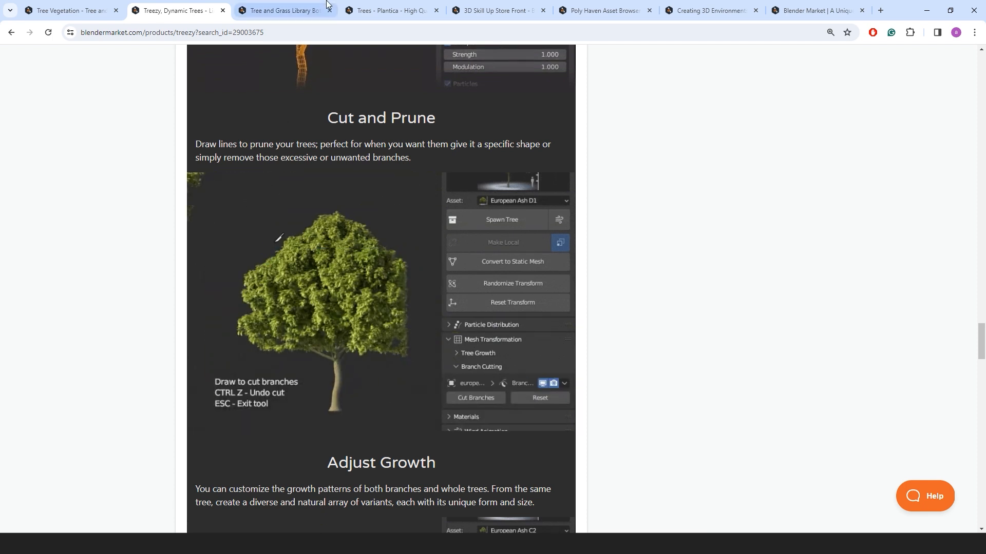
Switch to the Botaniq tree and grass library page and read its product overview and the botaniq 7.0.0 release notes.
left_click(308, 10)
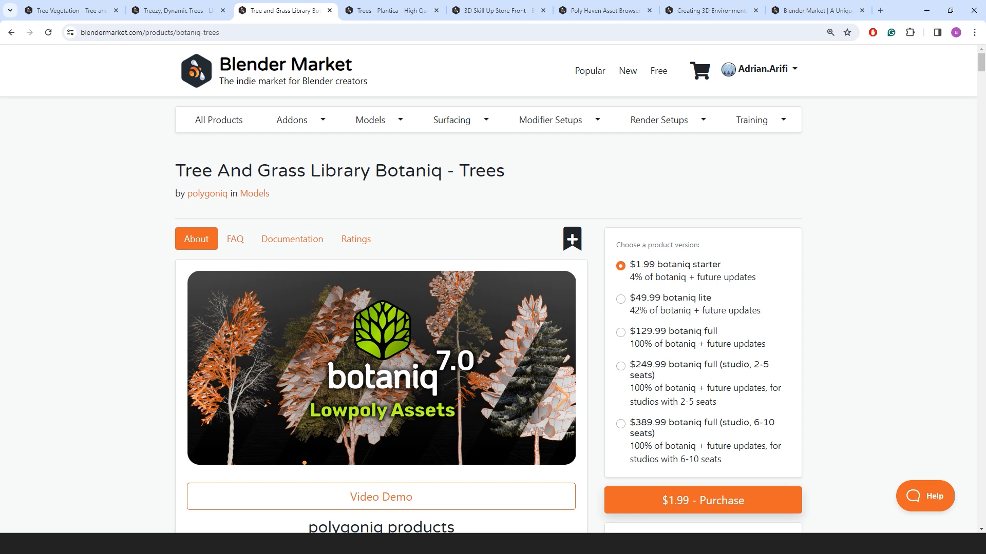
scroll(236, 199, "down", 6)
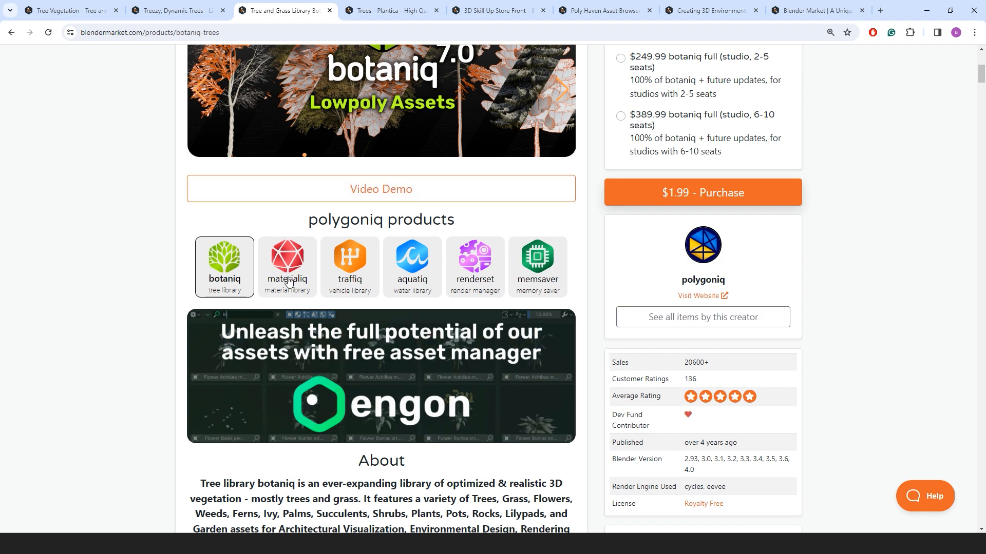
scroll(286, 280, "down", 2)
scroll(287, 277, "down", 3)
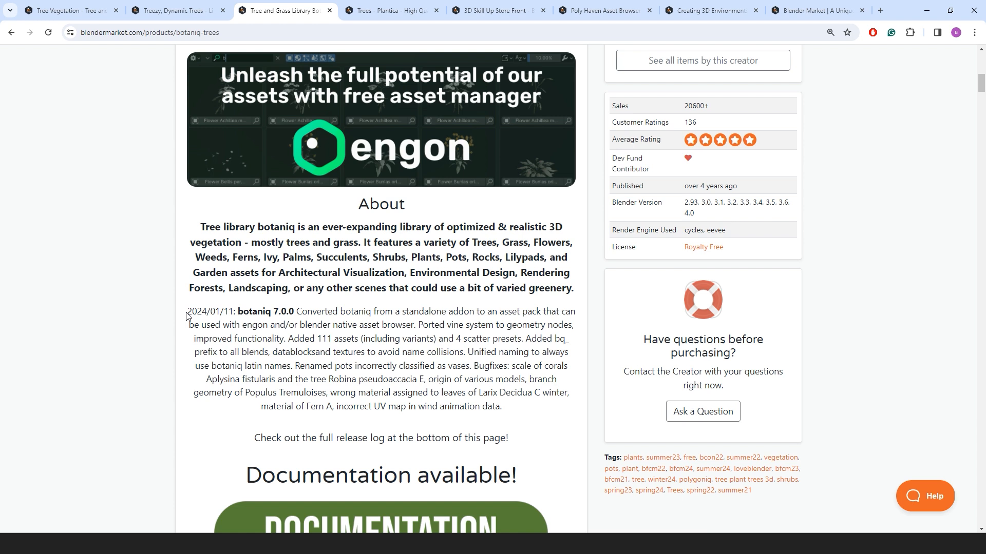
left_click_drag(187, 311, 228, 312)
left_click(151, 296)
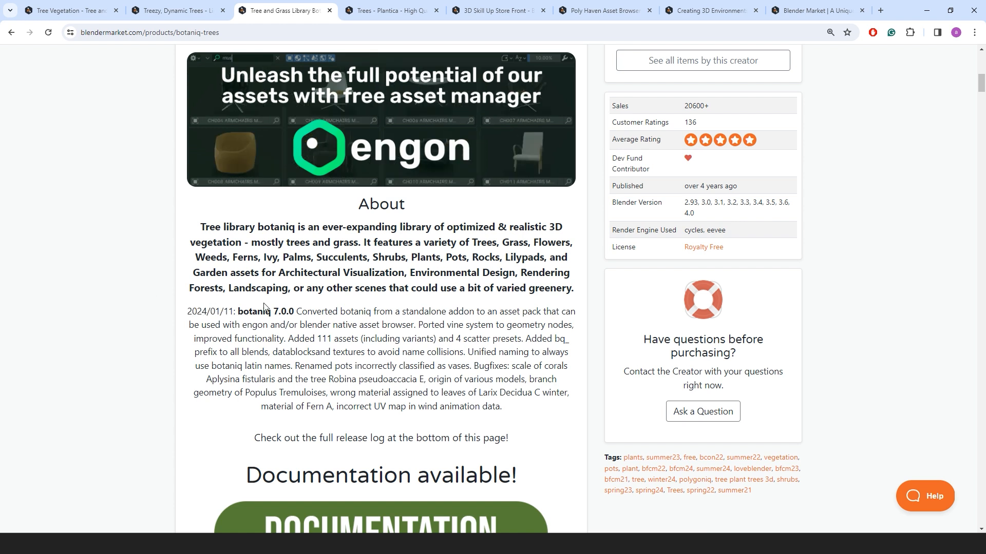
scroll(380, 324, "down", 10)
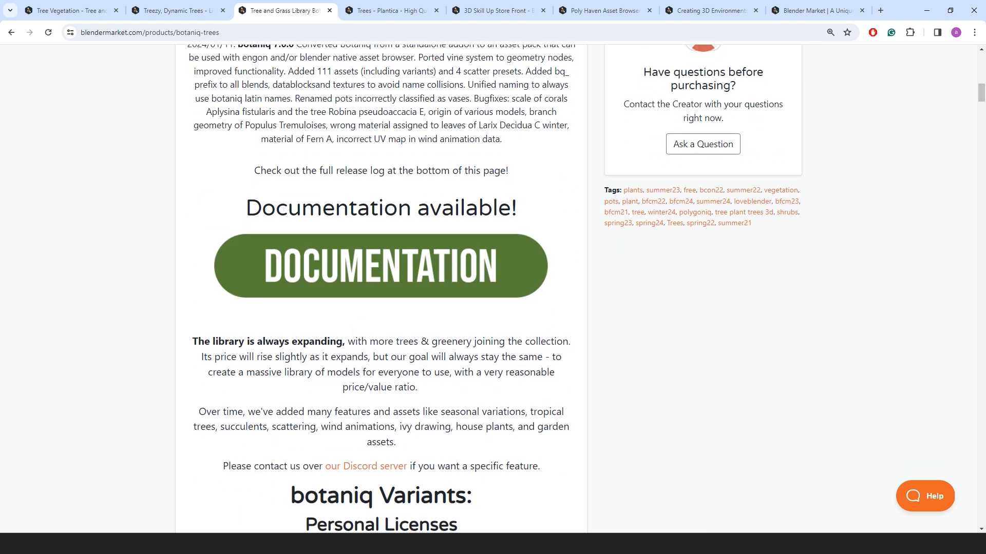
Read the Botaniq feature sections on Real-Time Modifications, Particle System, Add Animation, Biomes for Geo-Scatter and Draw vines.
scroll(346, 331, "down", 10)
scroll(346, 331, "up", 2)
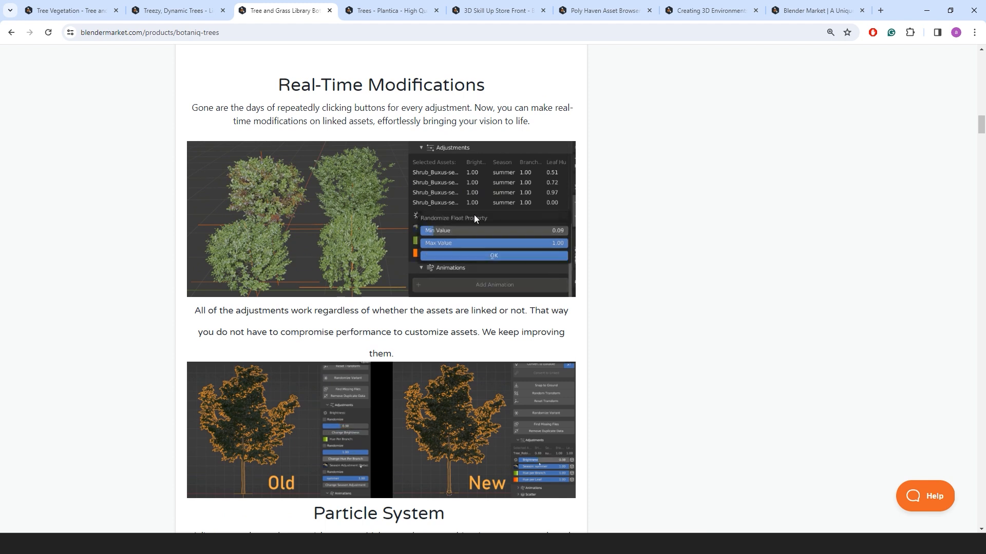
scroll(396, 264, "down", 2)
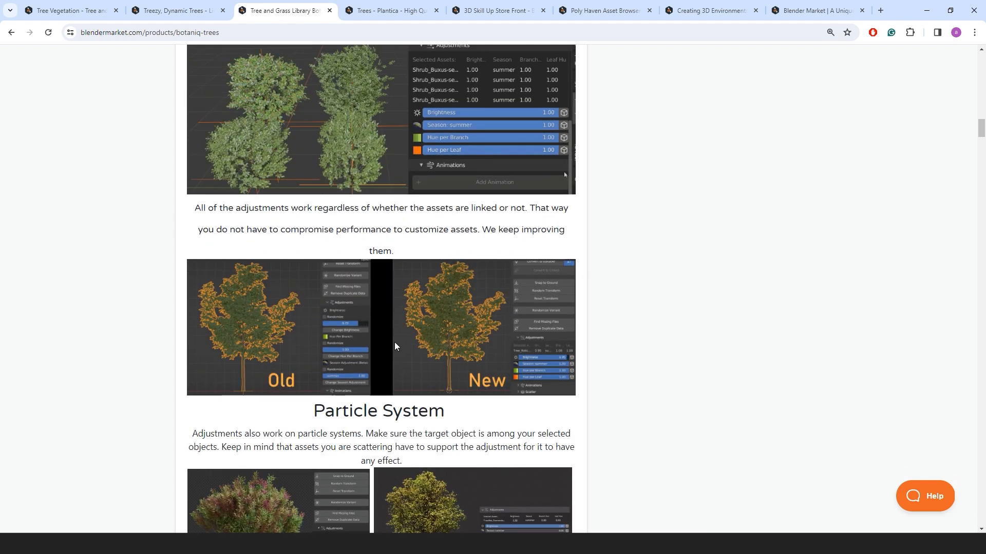
scroll(395, 342, "down", 3)
scroll(387, 372, "down", 2)
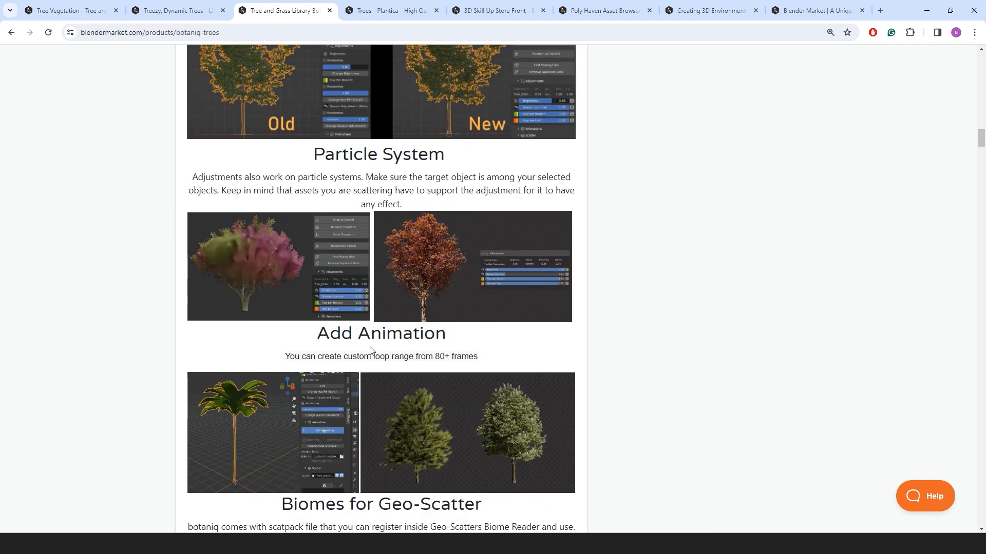
scroll(387, 375, "down", 3)
scroll(387, 374, "down", 4)
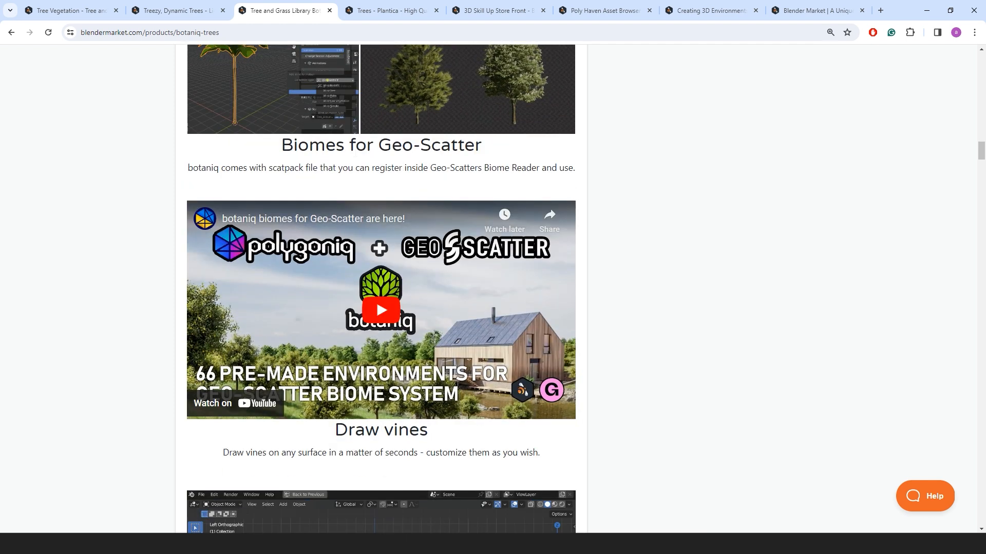
scroll(358, 271, "down", 4)
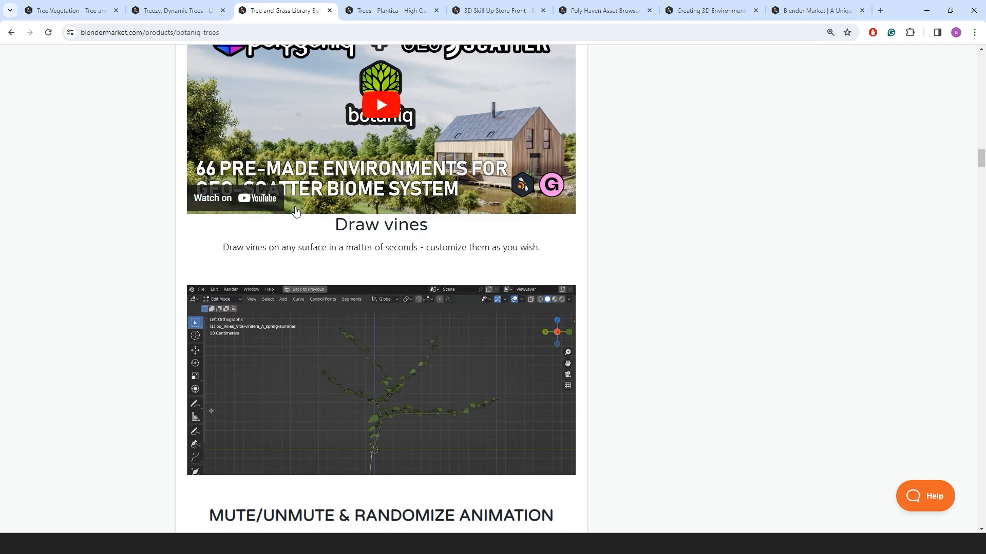
scroll(310, 226, "up", 2)
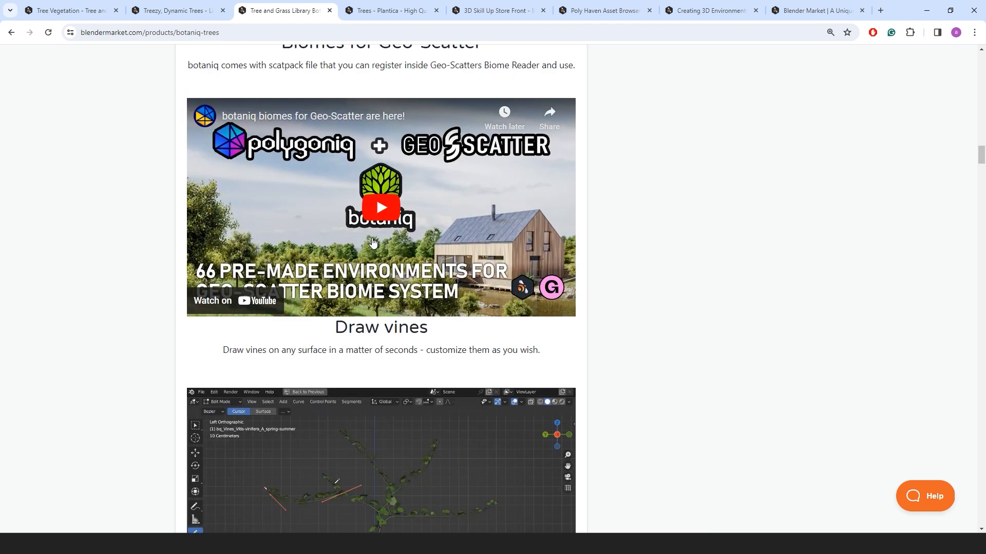
Switch to the Plantica product page and read its introduction, sample renders, key features and leaf texture maps.
left_click(391, 11)
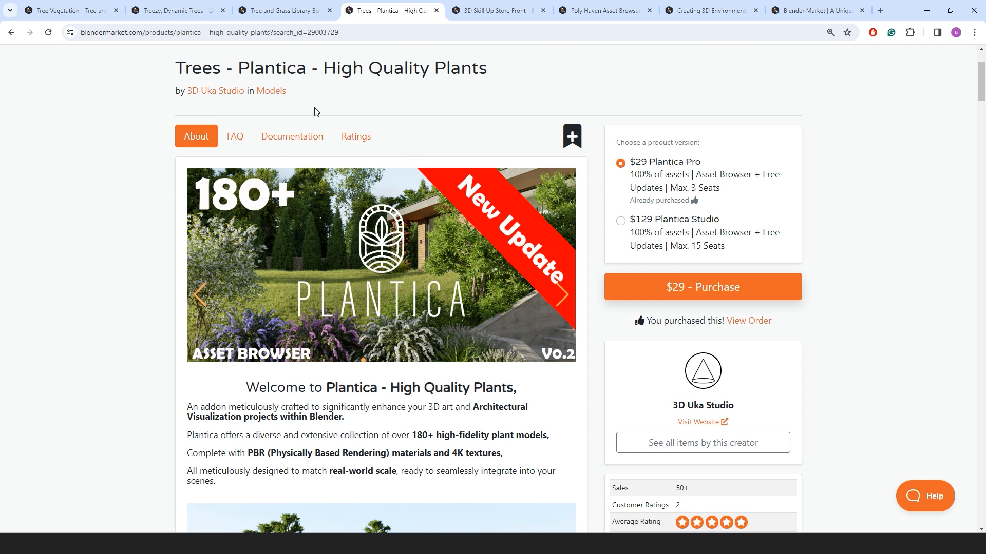
scroll(314, 159, "down", 6)
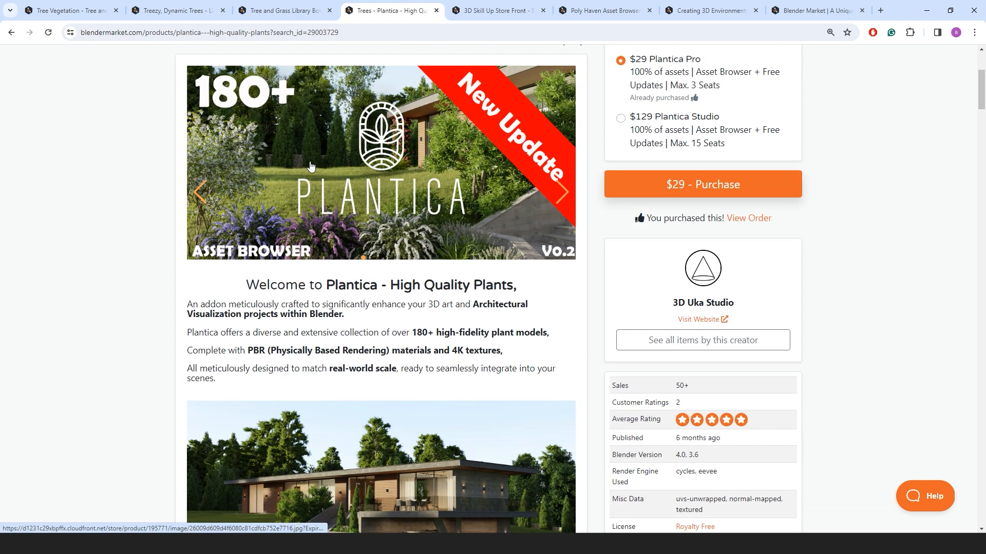
scroll(322, 191, "down", 9)
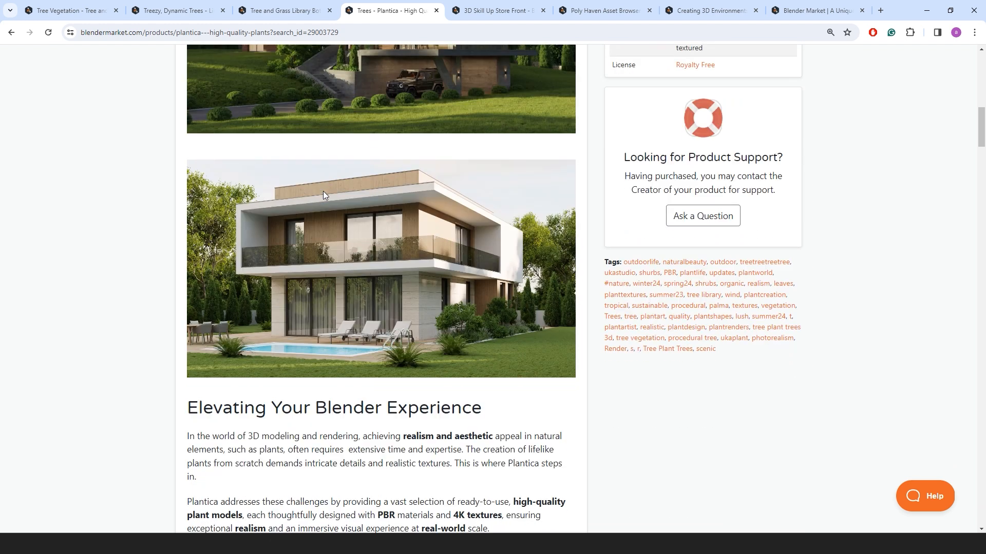
scroll(323, 195, "down", 3)
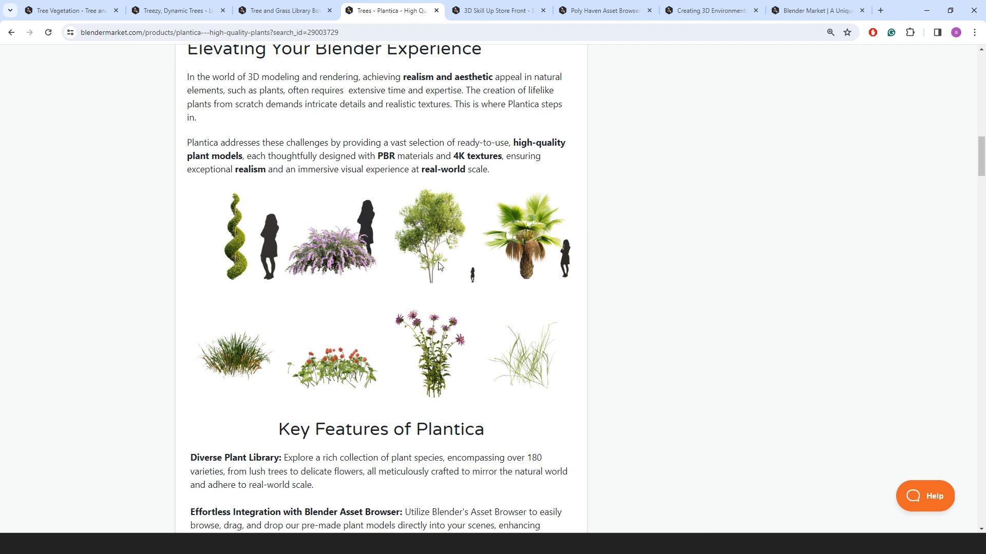
scroll(441, 272, "down", 7)
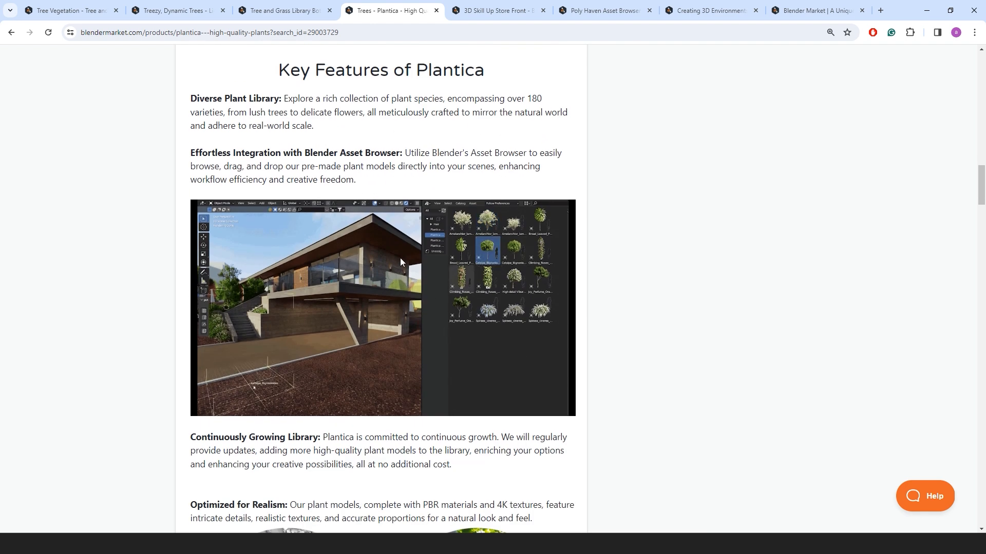
scroll(399, 258, "down", 4)
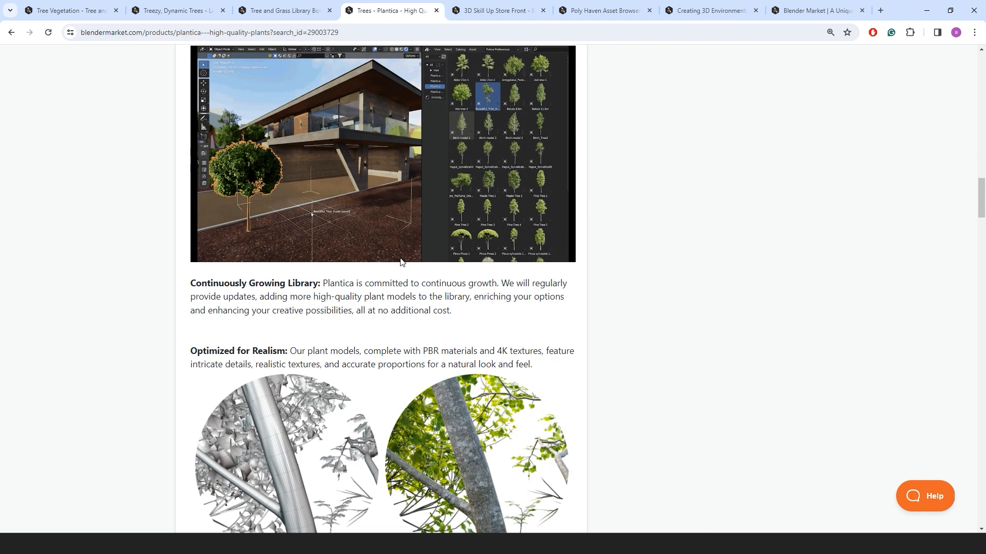
scroll(401, 260, "down", 2)
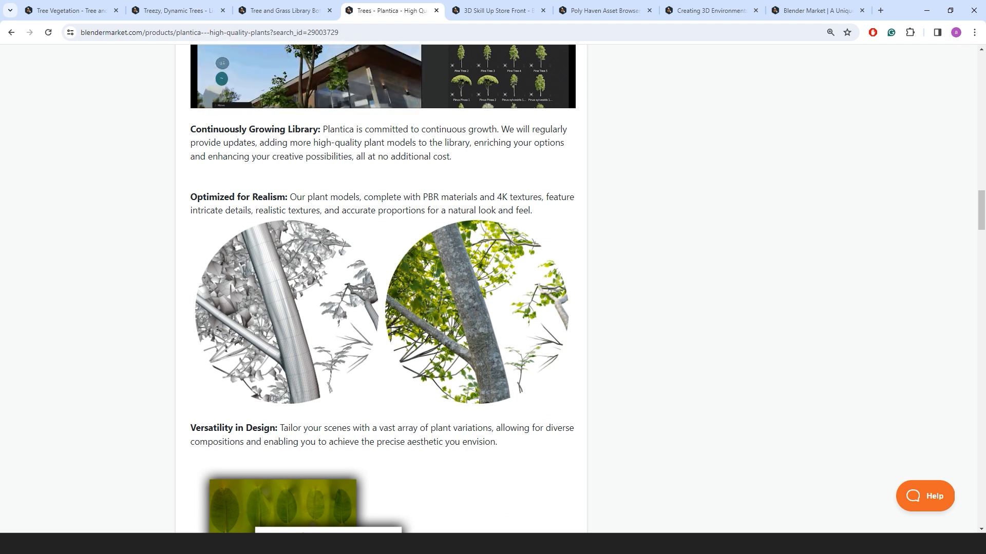
scroll(362, 221, "down", 4)
scroll(361, 220, "down", 4)
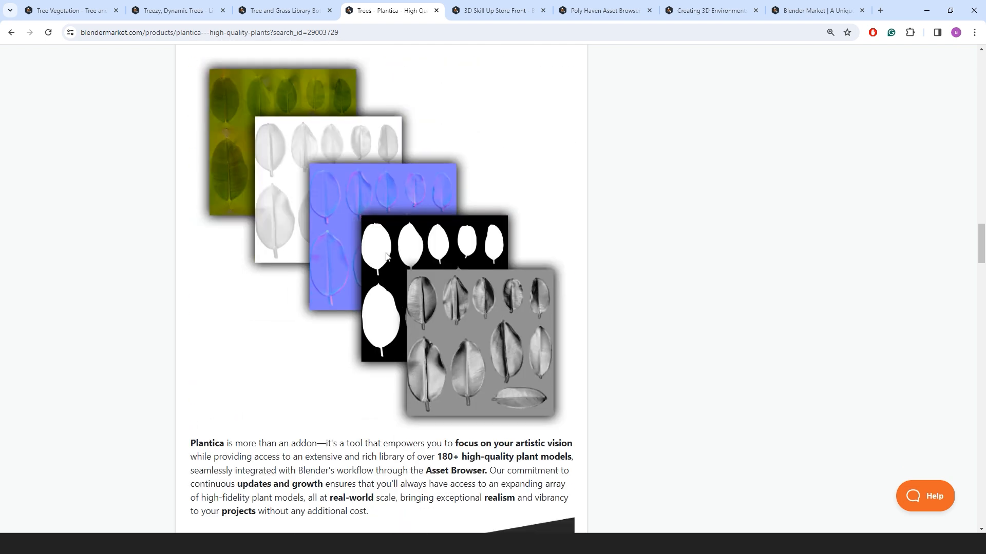
Look through the Plantica plant catalogue, including its flowering shrubs, potted indoor plants and palms.
scroll(428, 264, "down", 20)
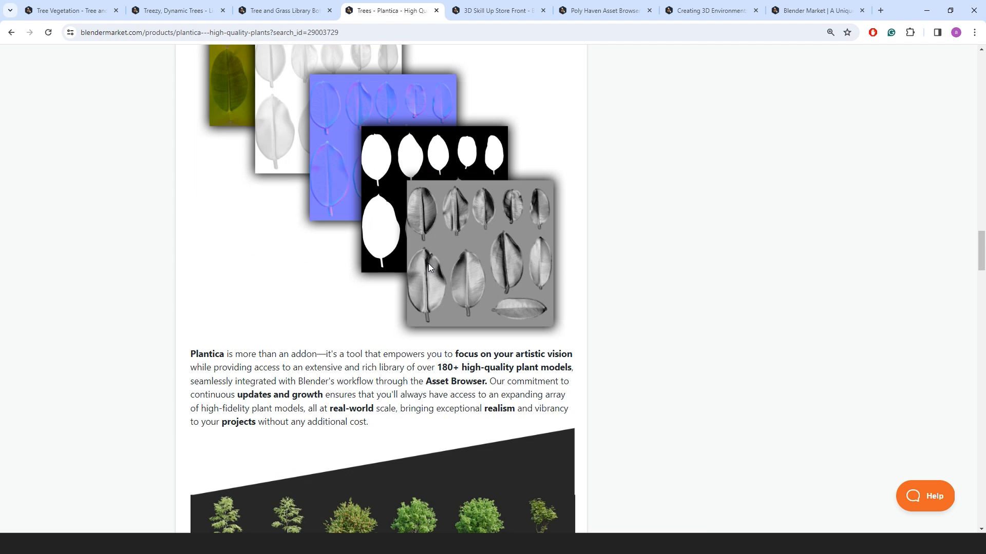
scroll(387, 303, "up", 3)
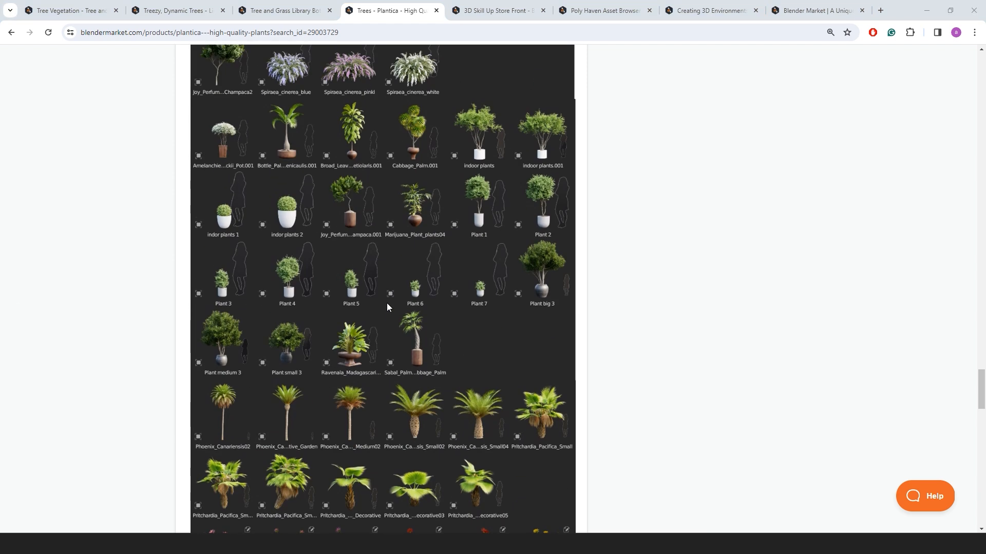
scroll(373, 308, "up", 3)
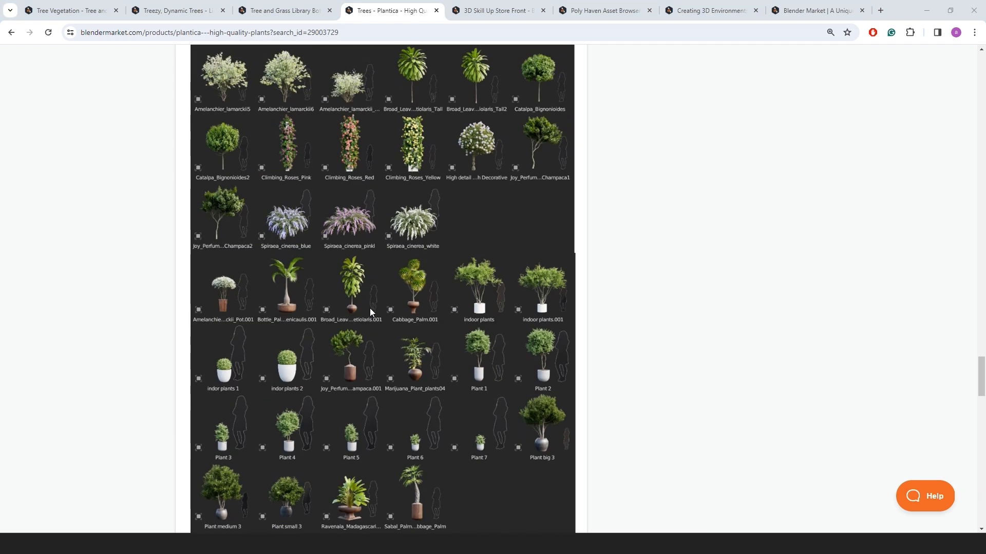
Switch to Blender, select the maple tree and display its material slots with the leaf material active.
scroll(370, 308, "up", 4)
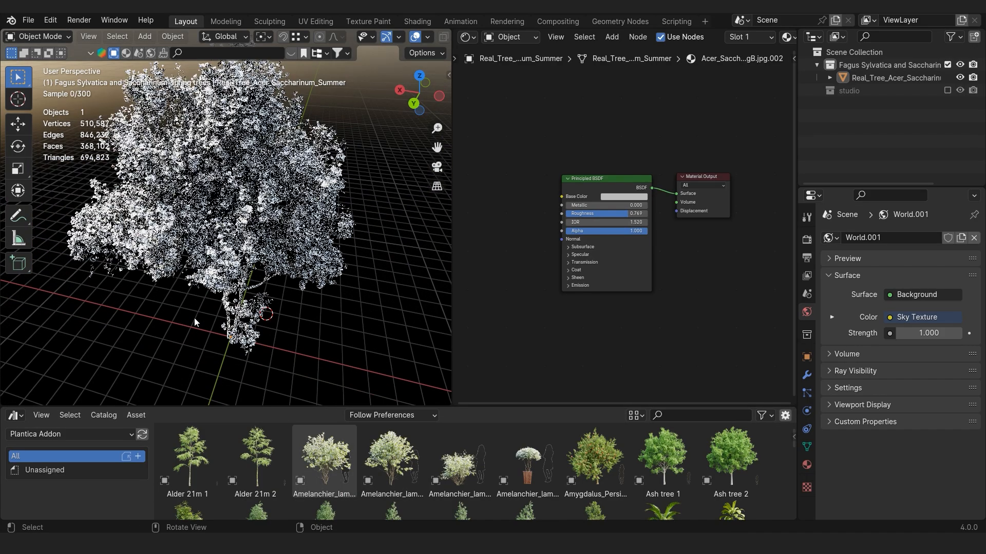
left_click(245, 307)
scroll(243, 311, "down", 2)
middle_click_drag(242, 312, 236, 304)
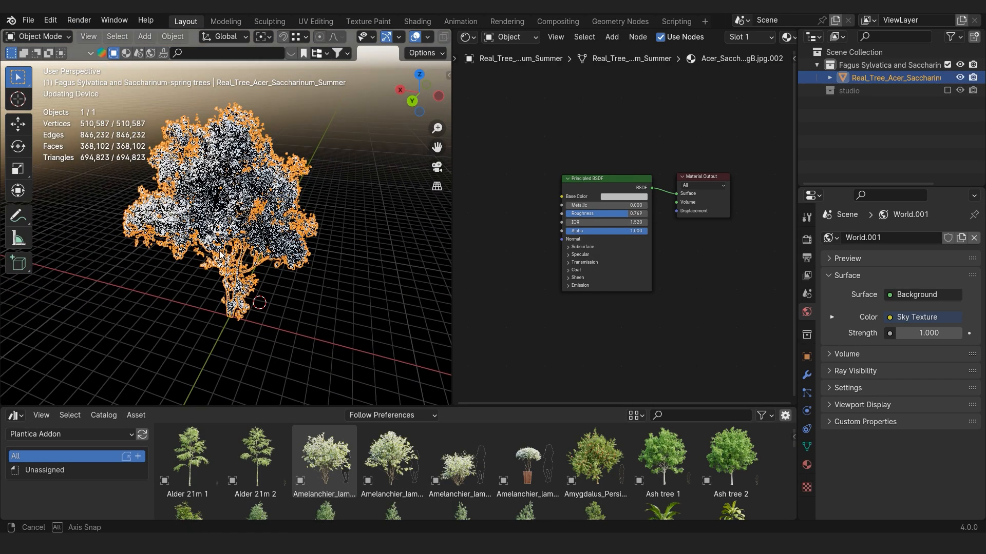
left_click(806, 465)
scroll(593, 199, "up", 3)
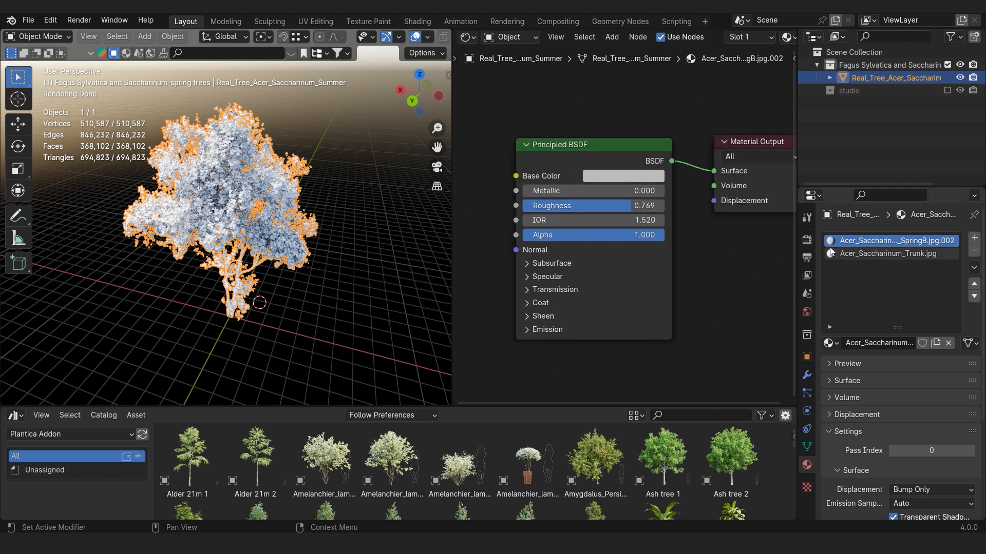
Add an image texture setup with mapping to the leaf material's Principled BSDF and move it away from the shader.
left_click(547, 148)
key("ctrl+t")
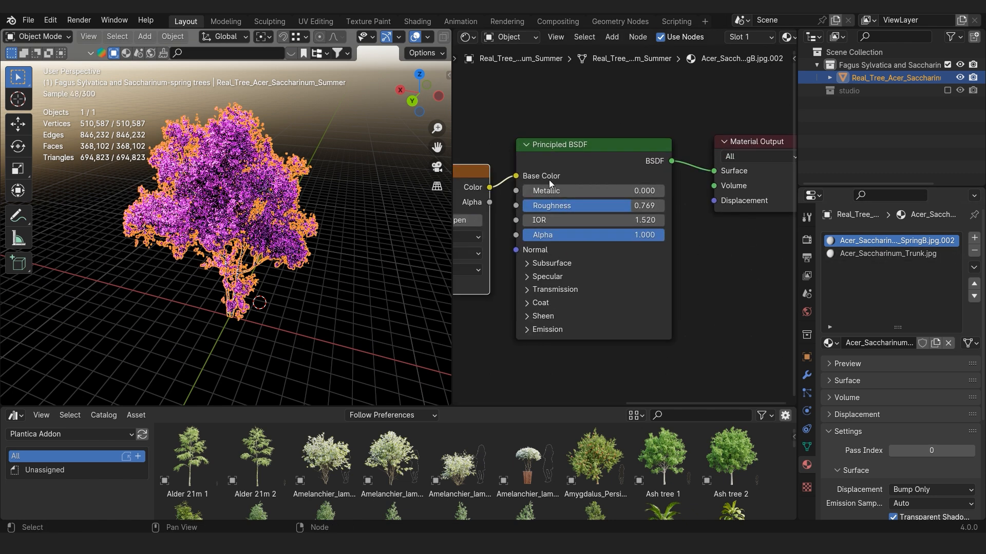
scroll(543, 247, "up", 1)
middle_click_drag(542, 247, 703, 255)
scroll(653, 260, "down", 3)
scroll(702, 256, "up", 2)
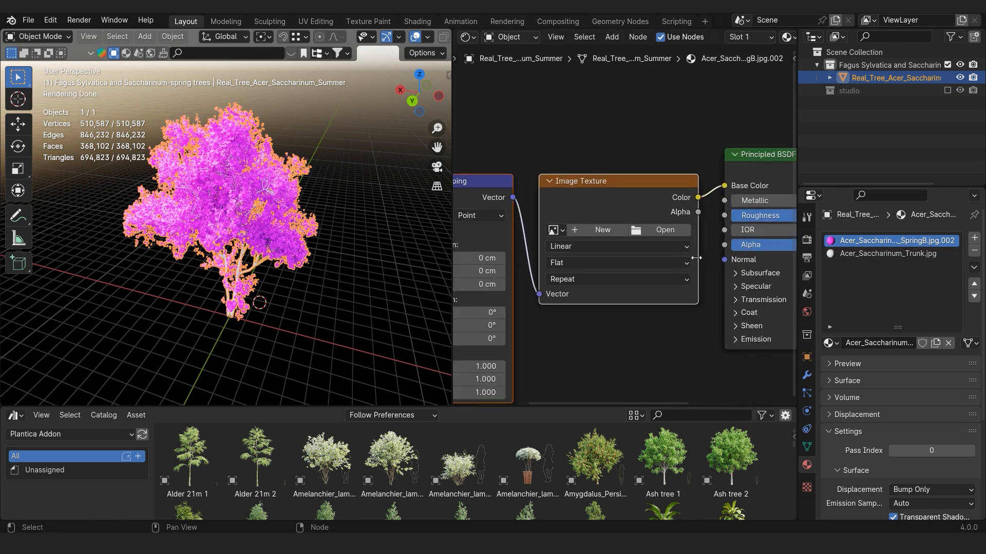
left_click_drag(687, 255, 567, 229)
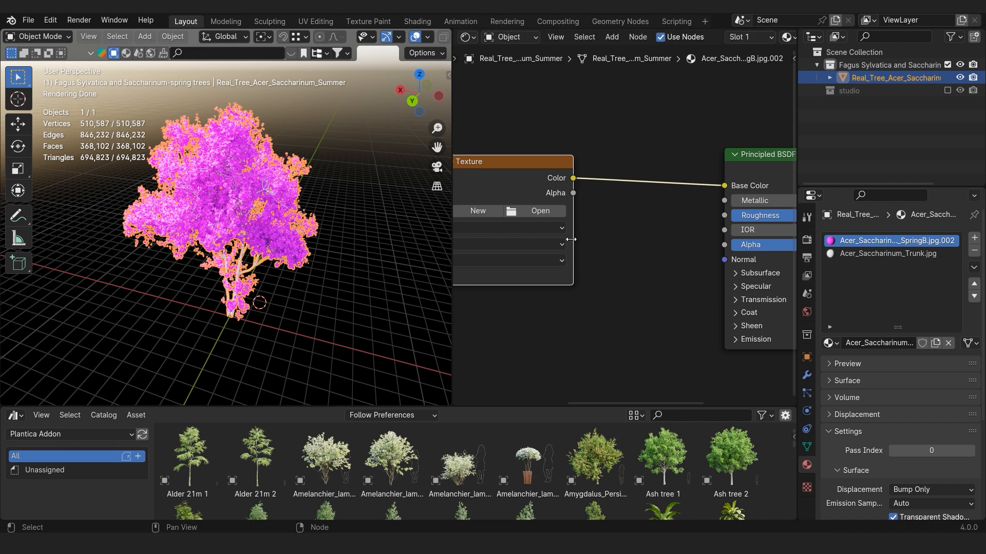
Load Acer_Saccharinum_Leaf_SpringB.jpg from the Textures folder as the leaf's base color image.
scroll(539, 222, "up", 1)
left_click(540, 211)
left_click(614, 247)
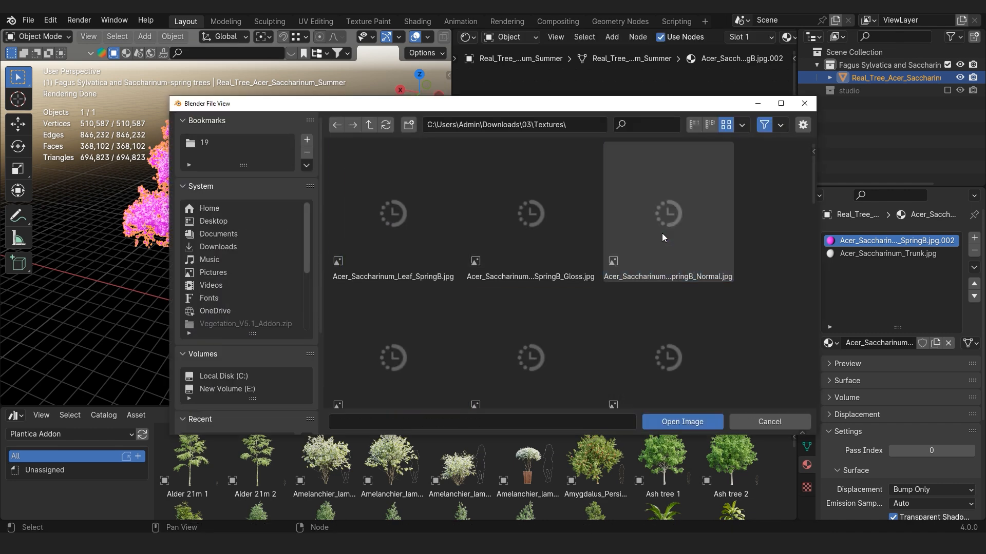
left_click(661, 233)
double_click(418, 204)
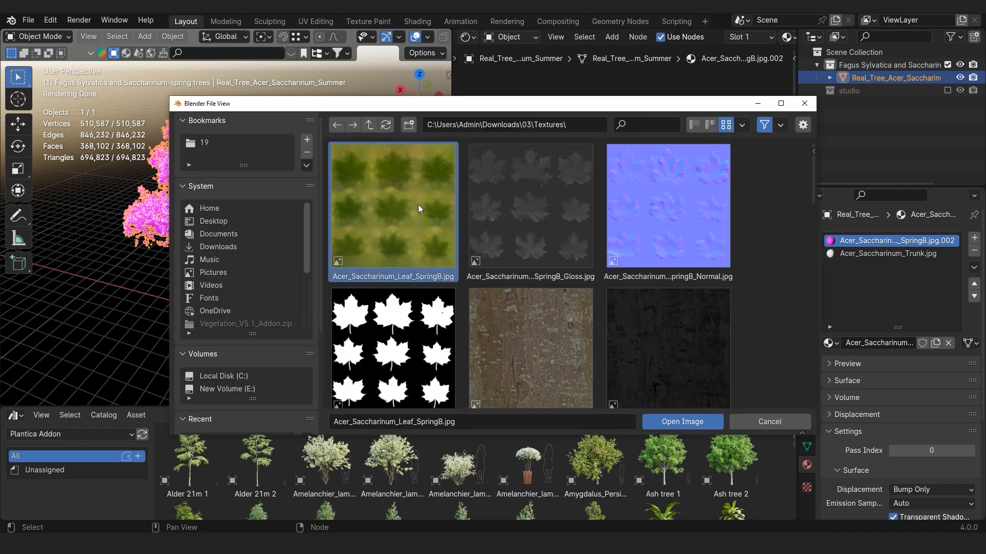
scroll(235, 211, "up", 5)
scroll(553, 190, "down", 1)
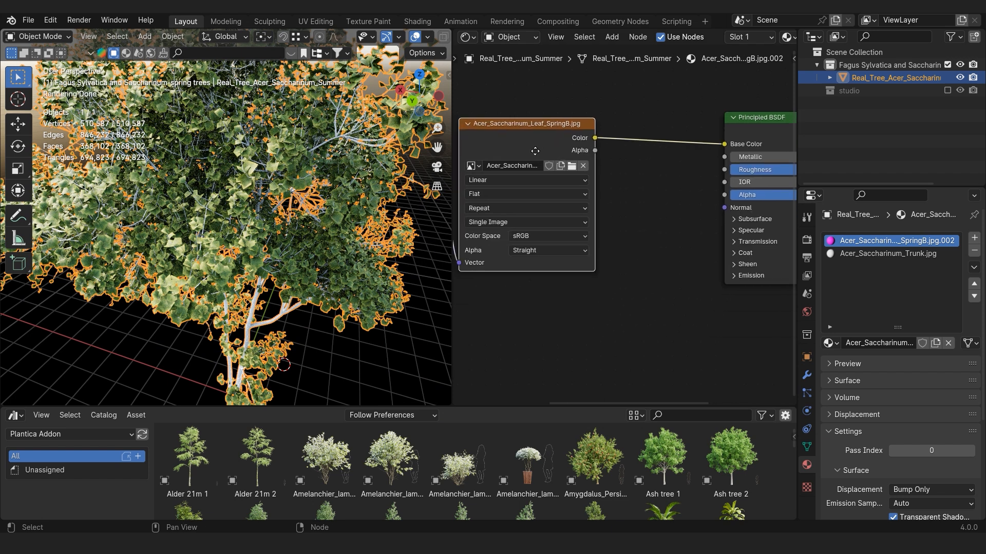
key("shift+d")
left_click(535, 277)
key("ctrl+z")
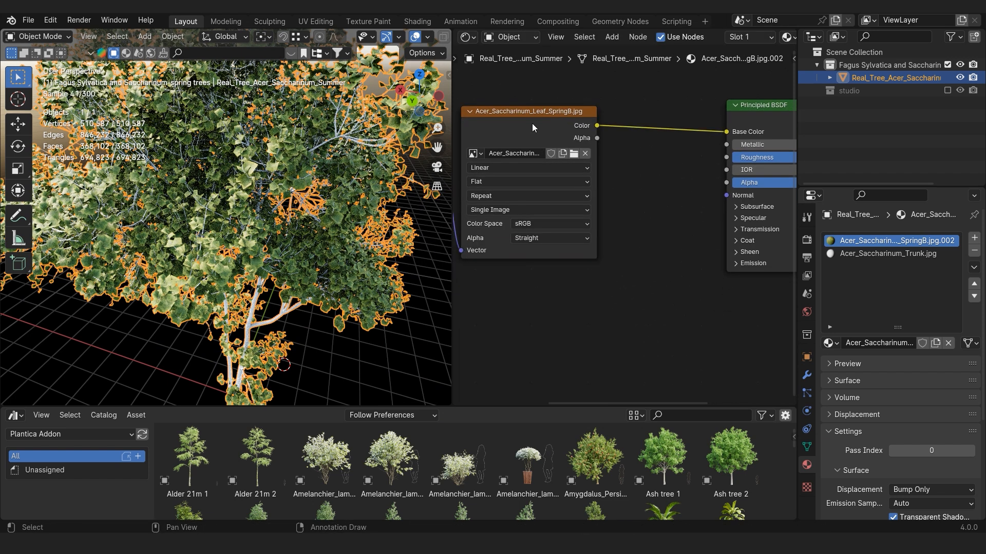
Duplicate the leaf color texture node below the original and load the Acer_Saccharinum_Leaf_SpringB gloss image into the copy.
key("shift+d")
left_click(532, 280)
middle_click_drag(614, 312, 562, 275)
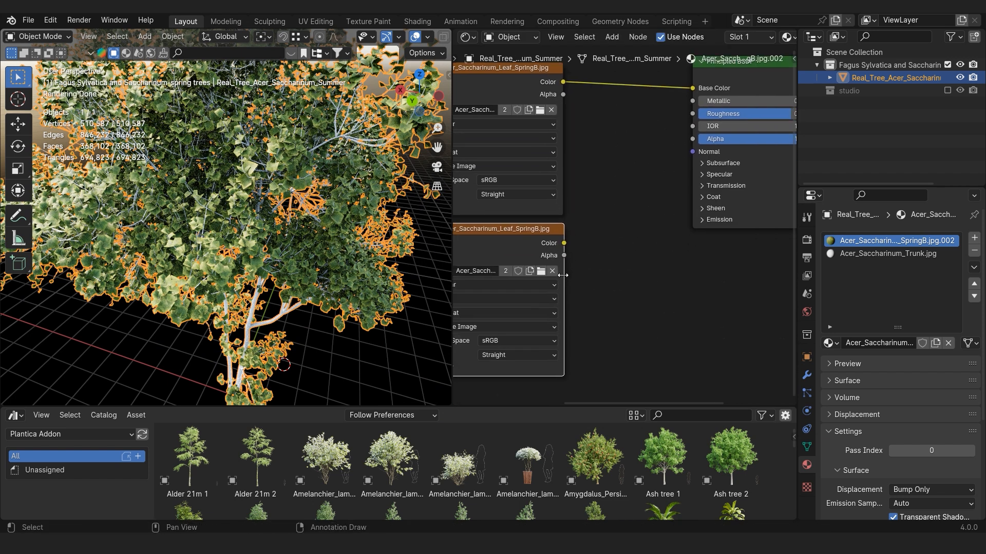
left_click(551, 270)
left_click(553, 270)
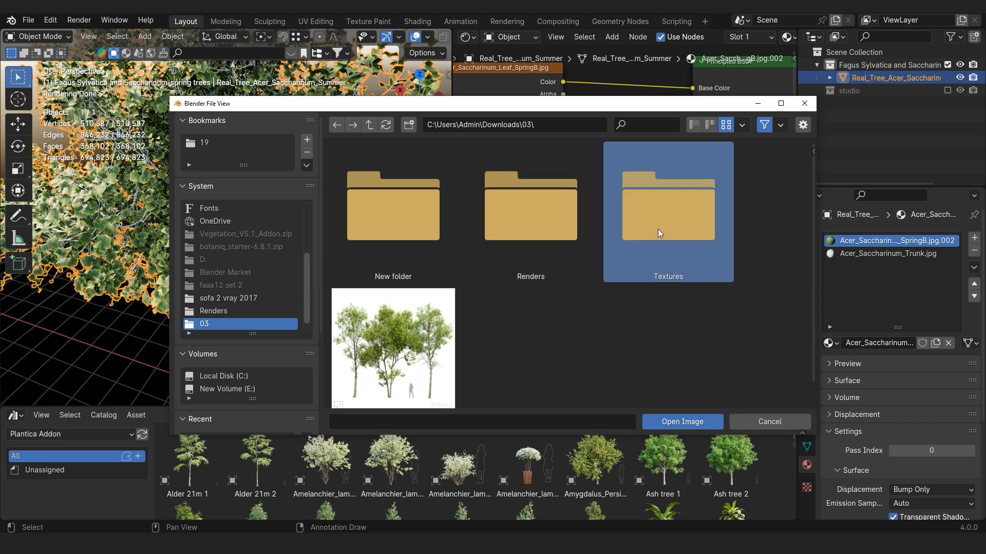
double_click(658, 229)
double_click(520, 227)
scroll(567, 261, "down", 3)
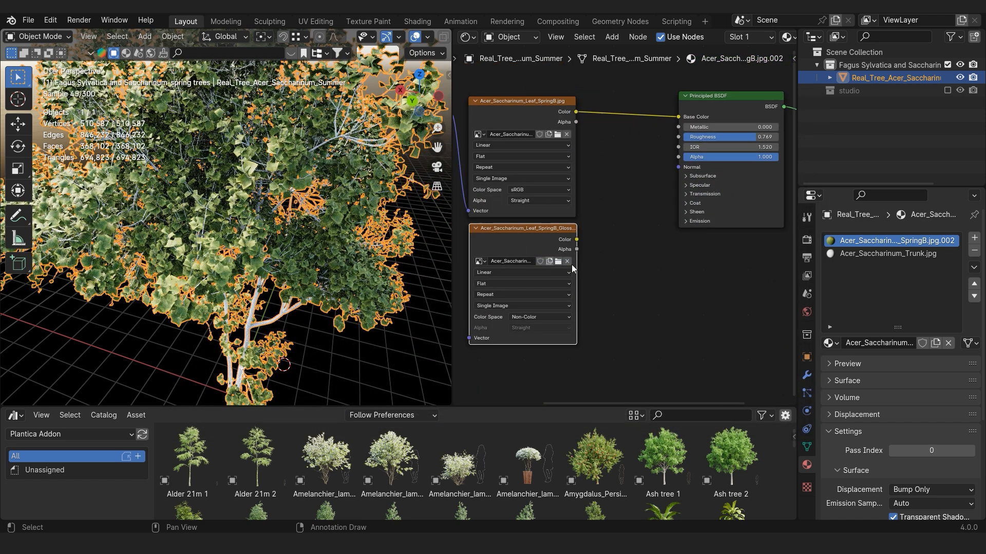
Link the Mapping node to the gloss texture and connect the texture's color to the shader's Roughness.
middle_click_drag(571, 264, 653, 268)
right_click_drag(526, 216, 625, 275, "alt")
left_click_drag(658, 246, 760, 143)
scroll(716, 184, "up", 2)
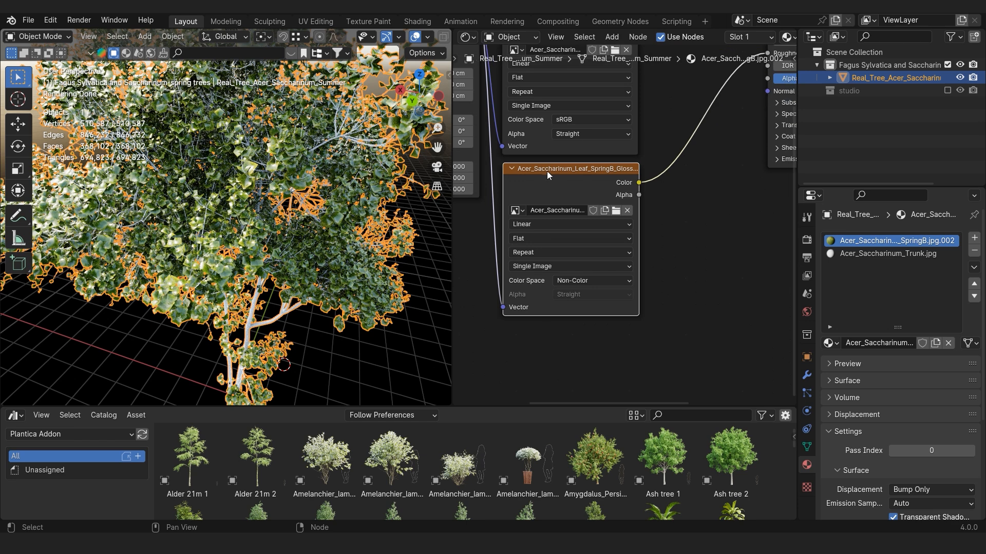
Duplicate the gloss texture node below itself and load the SpringB opacity image into the copy.
key("shift+d")
left_click(552, 332)
middle_click_drag(622, 364, 599, 244)
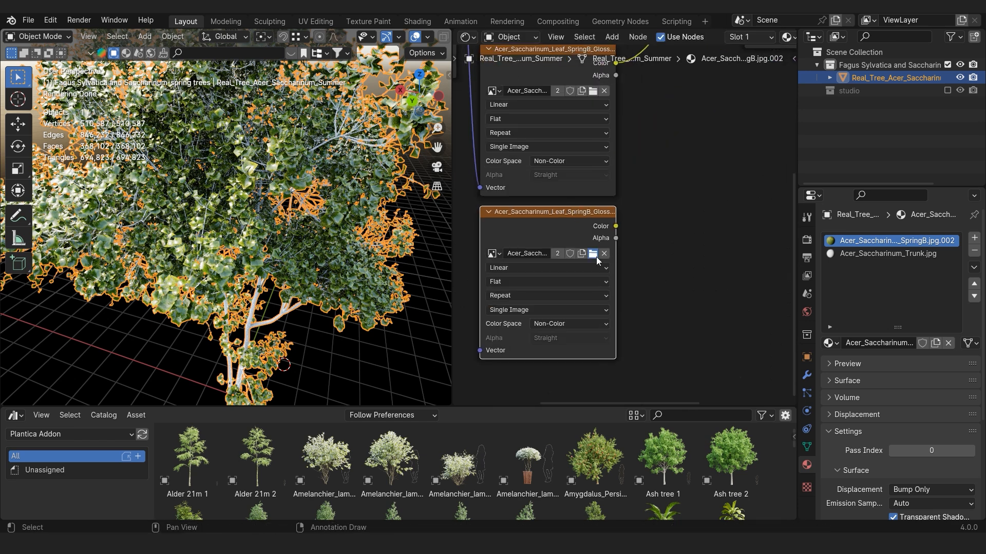
left_click(592, 254)
scroll(570, 281, "down", 5)
double_click(398, 271)
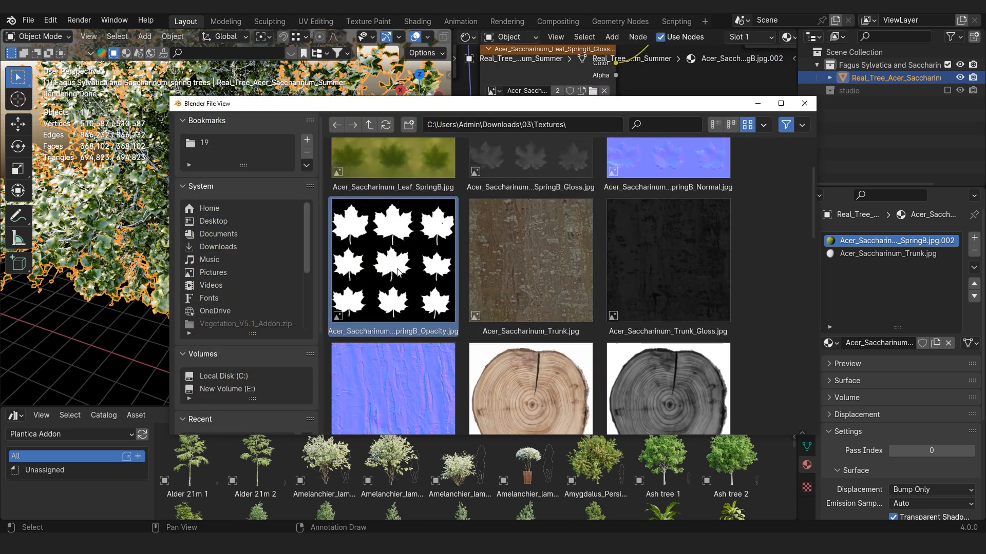
Link the Mapping node to the opacity texture and connect the texture's color to the shader's Alpha.
scroll(539, 308, "down", 3)
middle_click_drag(538, 308, 605, 308)
right_click_drag(522, 106, 539, 290, "alt")
middle_click_drag(668, 258, 540, 303)
scroll(257, 227, "up", 5)
key("shift+grave")
key("w")
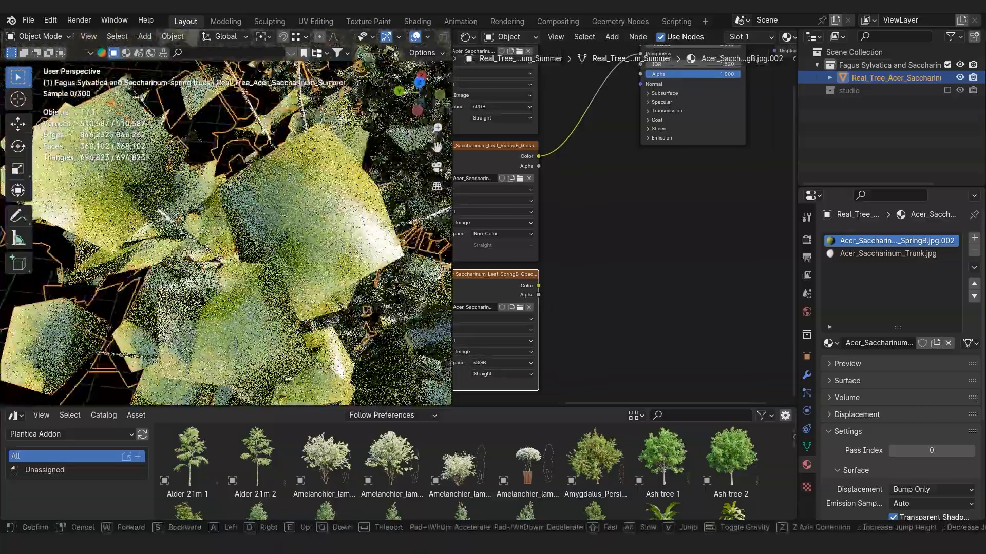
key("s")
key("w")
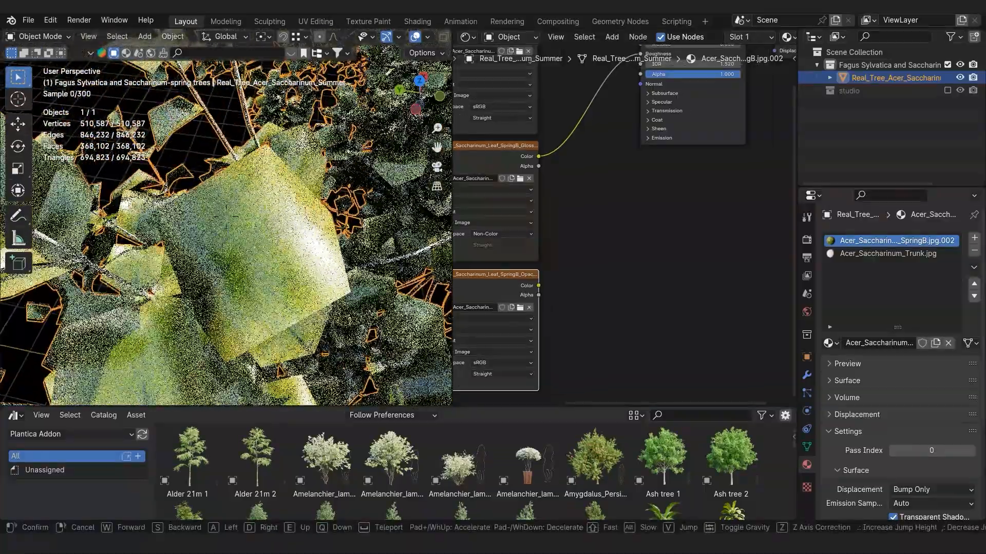
left_click(226, 226)
left_click_drag(537, 286, 643, 75)
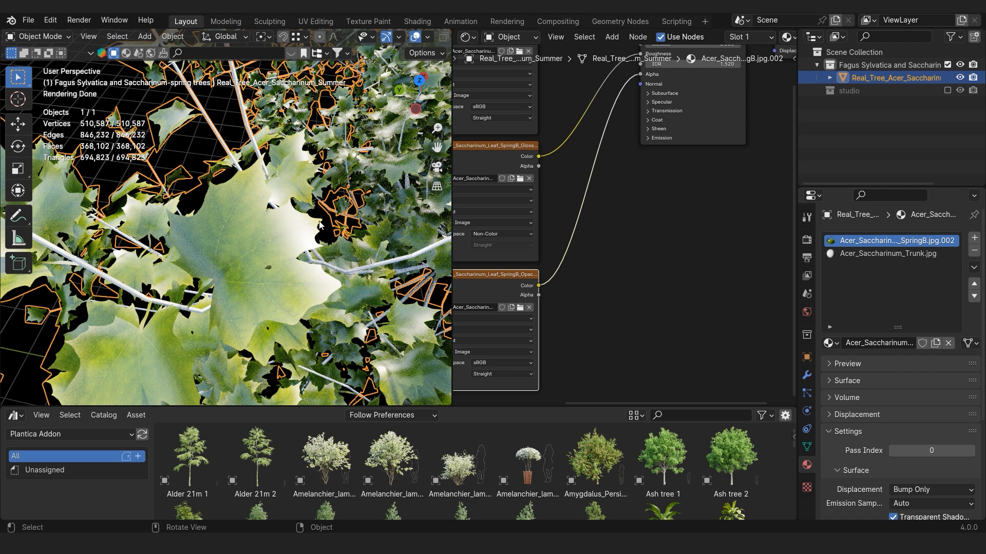
Duplicate the opacity texture node below itself and load the SpringB normal image into the copy.
middle_click_drag(575, 307, 634, 224)
scroll(633, 225, "down", 4)
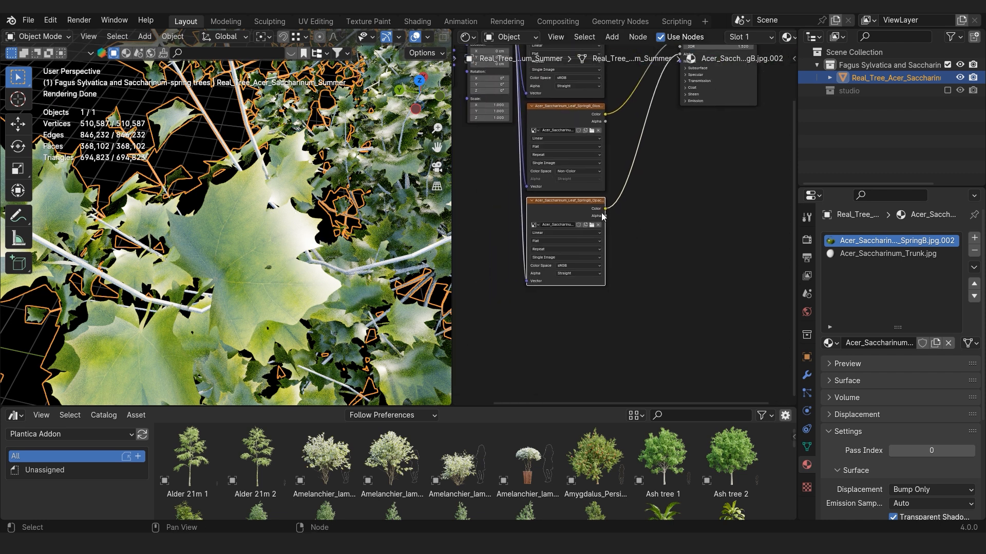
scroll(634, 225, "up", 3)
left_click_drag(556, 206, 556, 200)
key("shift+d")
left_click(556, 321)
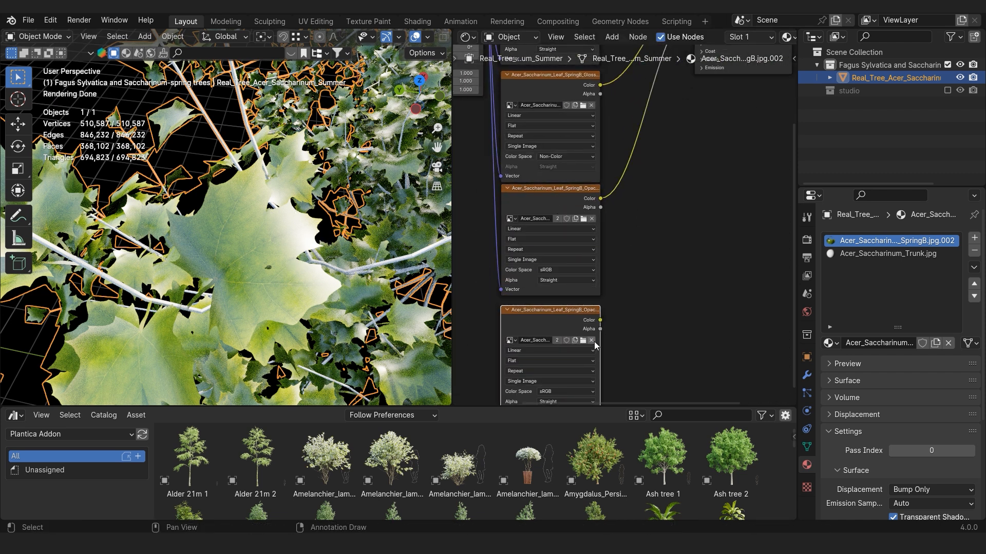
left_click(583, 341)
left_click(664, 223)
double_click(665, 222)
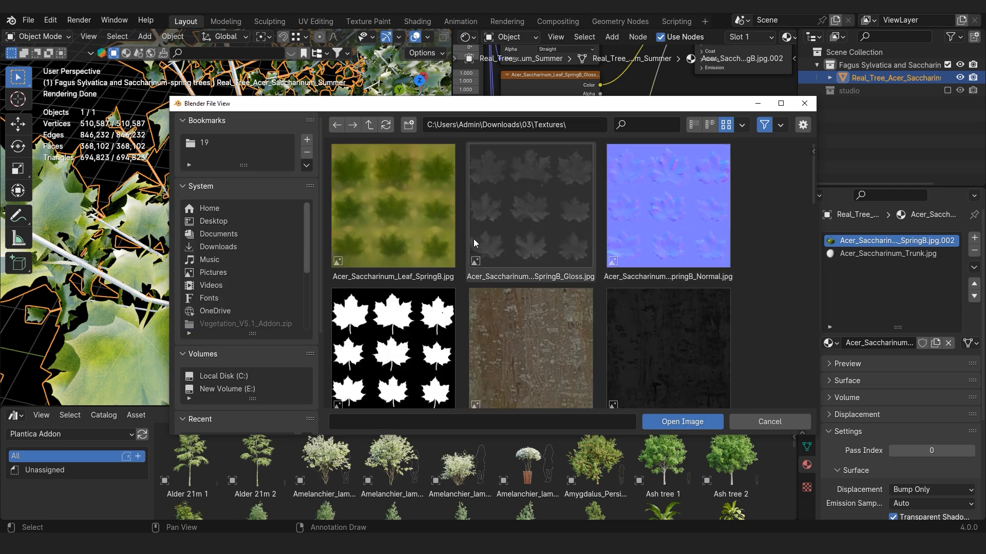
double_click(694, 208)
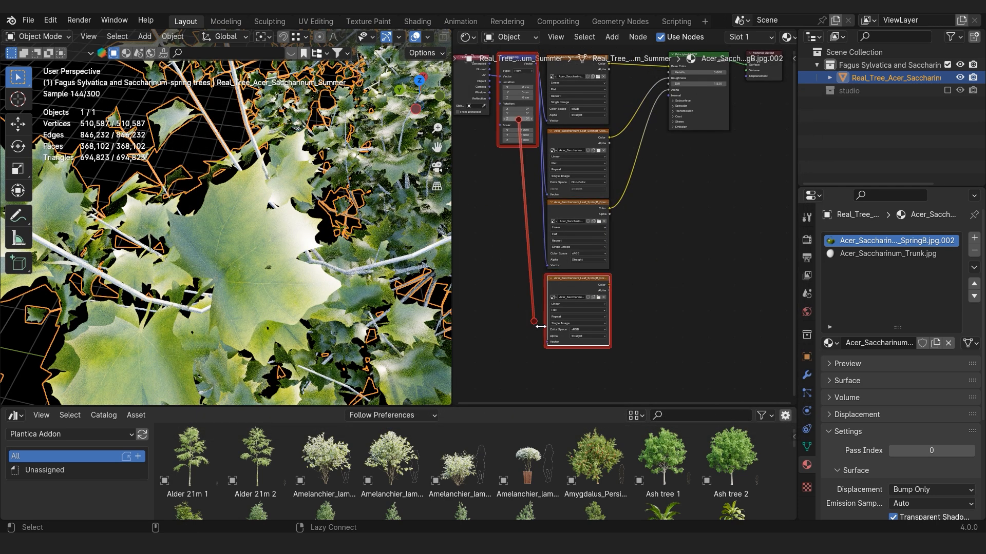
Link the Mapping node to the normal texture and feed its color into the shader's Normal input through a Normal Map node.
right_click_drag(541, 326, 543, 324, "alt")
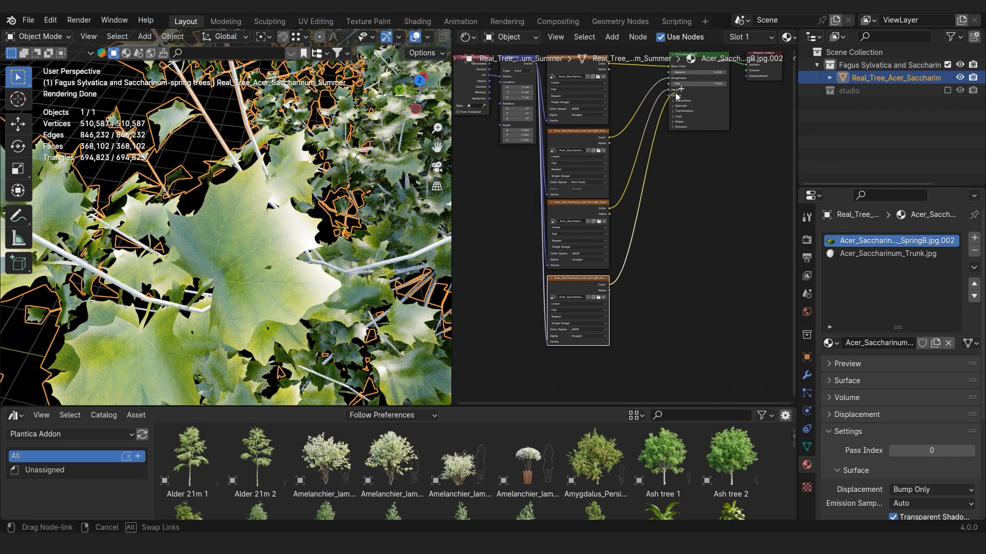
left_click_drag(677, 96, 670, 95)
scroll(677, 154, "up", 3)
key("F3")
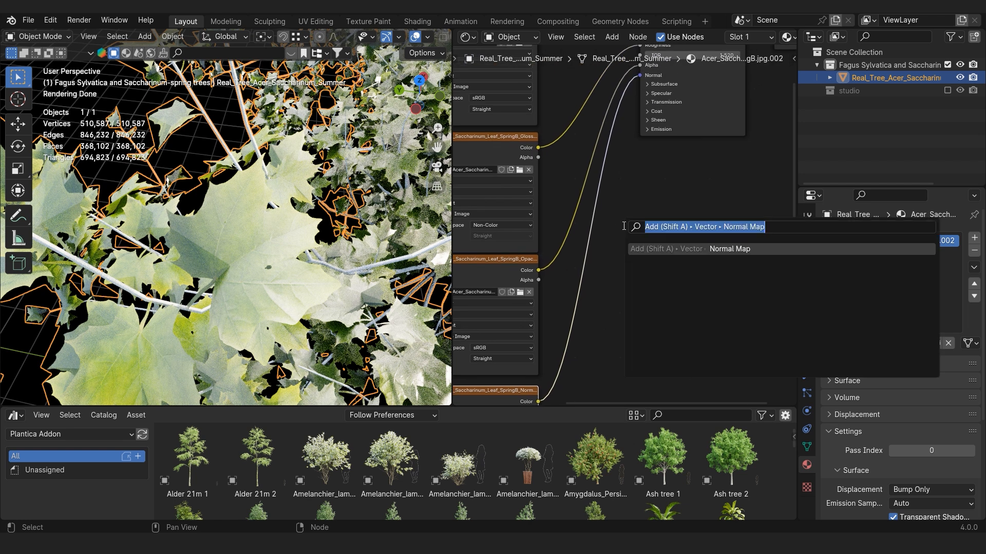
type("norm")
key("Down")
key("Return")
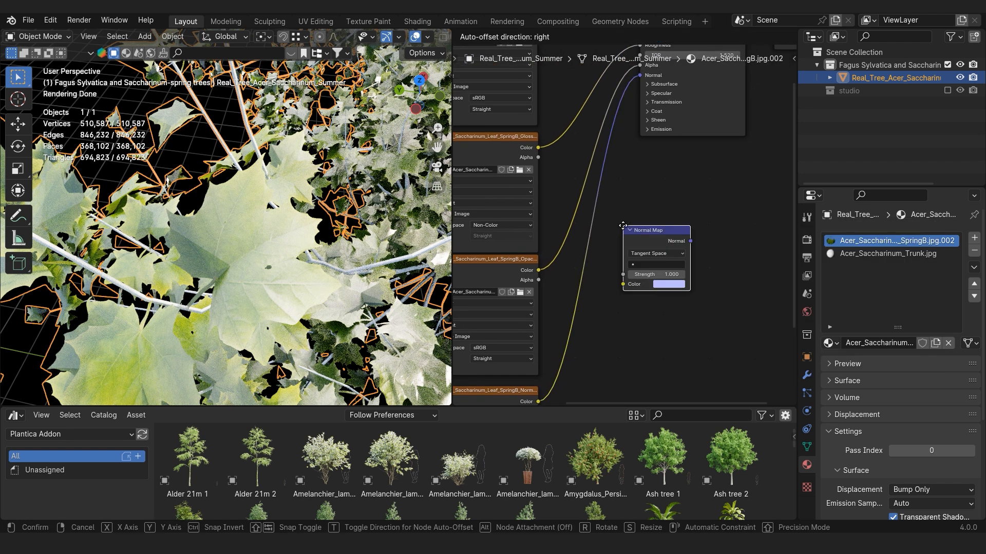
left_click(623, 174)
scroll(626, 205, "up", 2)
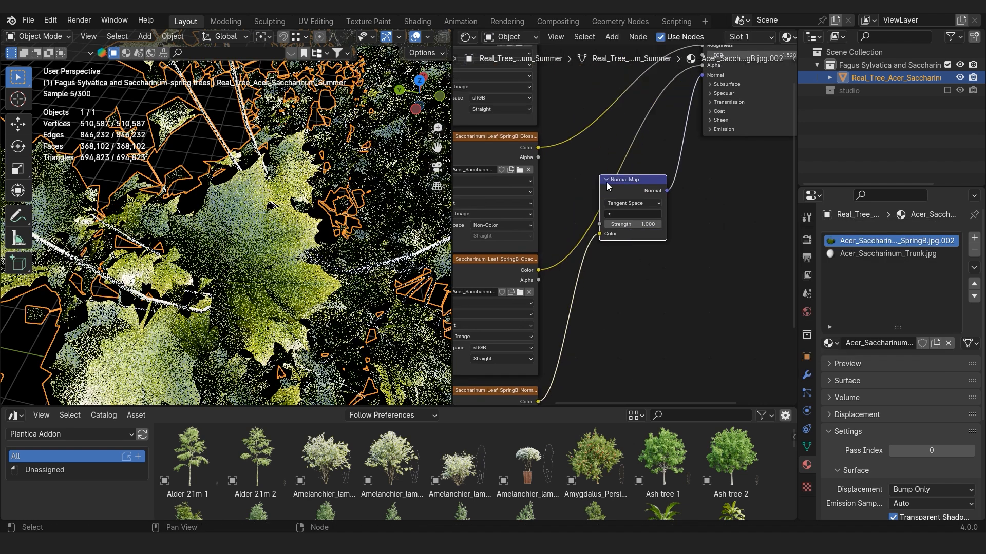
Set the Normal Map node's strength to 0.1.
scroll(624, 205, "up", 3)
key("shift+grave")
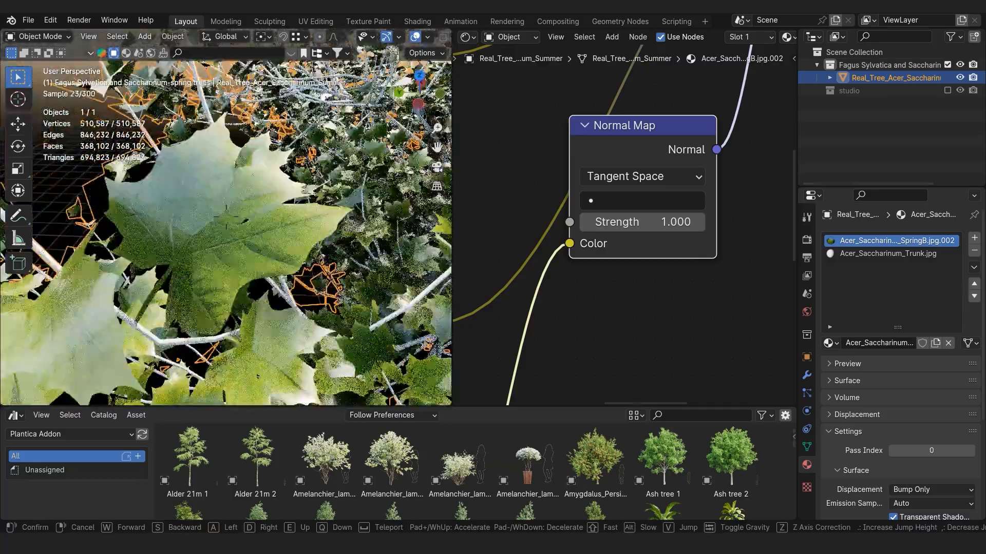
left_click(226, 217)
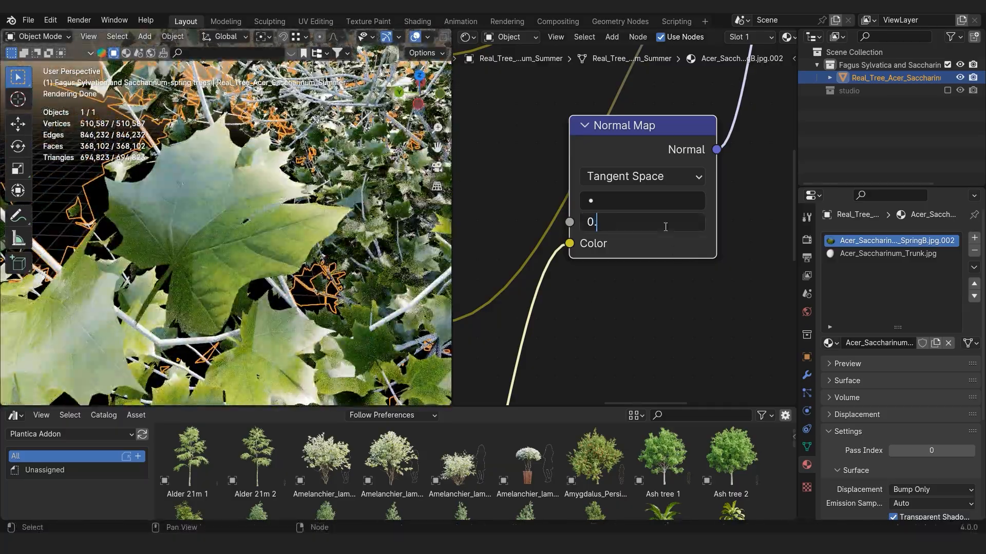
key("Return")
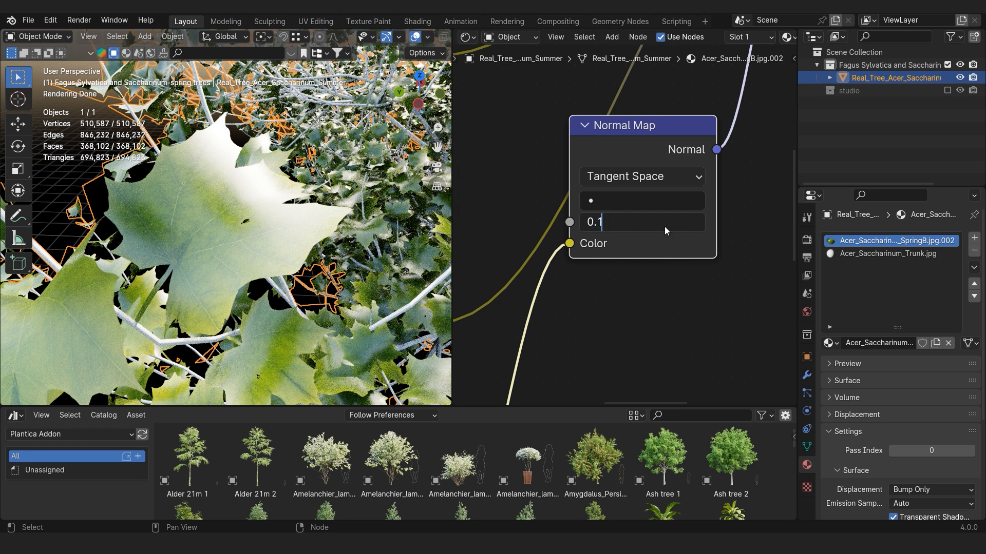
key("Return")
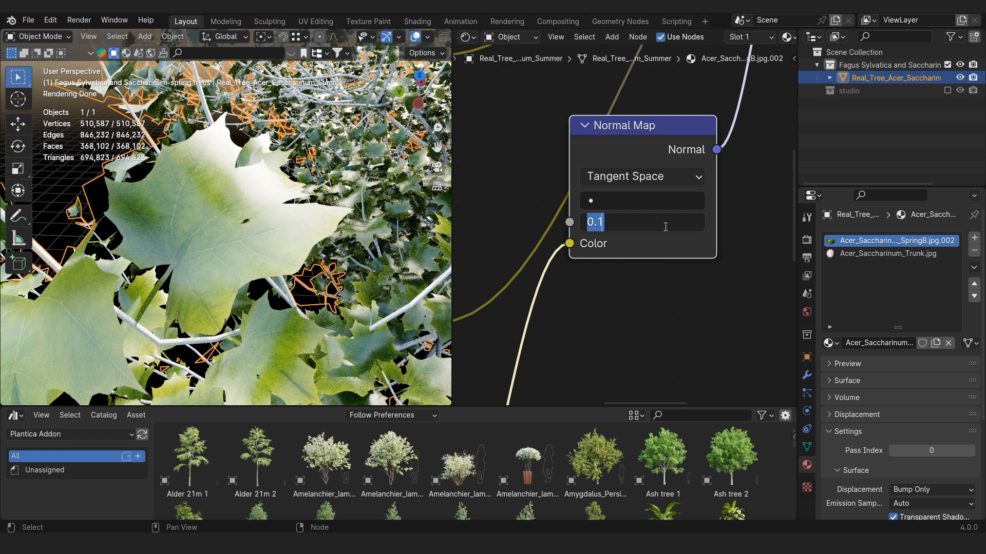
Set the color space of the normal and opacity textures to Non-Color.
scroll(644, 329, "down", 5)
middle_click_drag(600, 364, 681, 196)
middle_click_drag(618, 305, 637, 120)
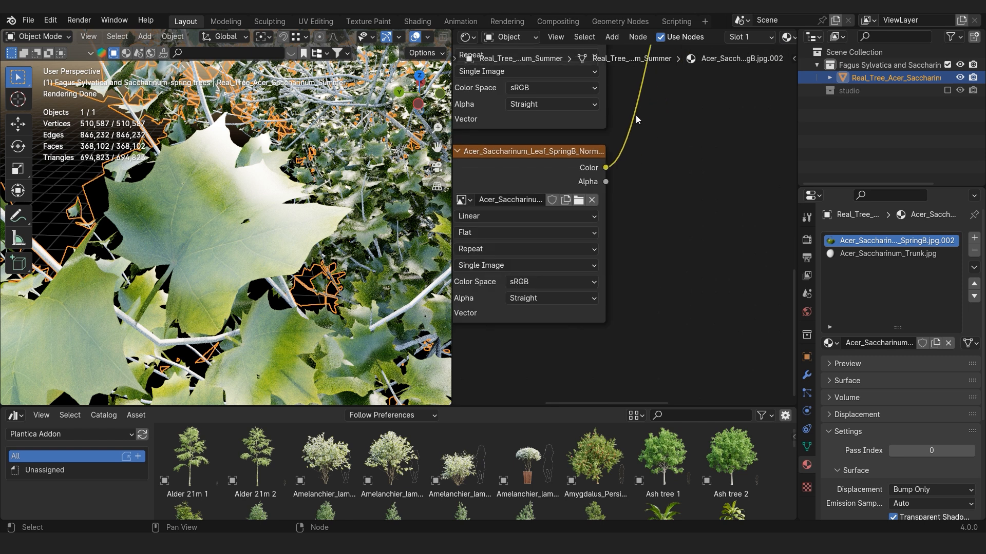
left_click(552, 284)
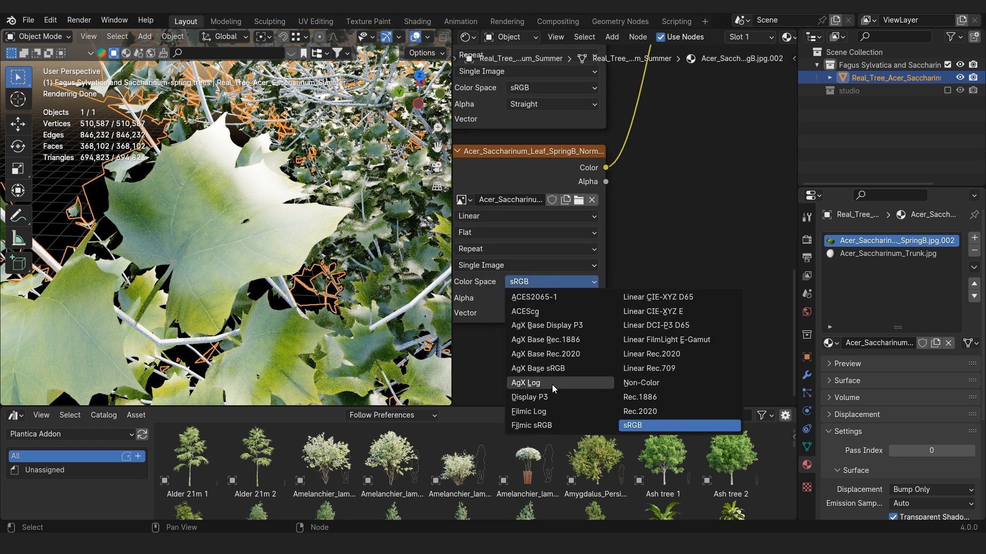
left_click(663, 383)
scroll(613, 255, "down", 2)
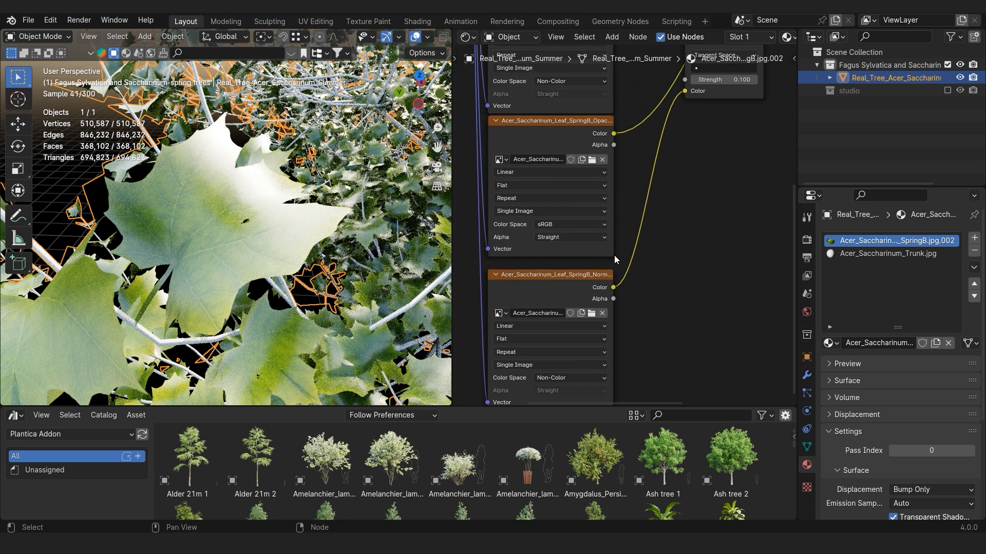
left_click(585, 224)
left_click(647, 305)
scroll(655, 249, "down", 2)
middle_click_drag(706, 138, 615, 226)
scroll(615, 226, "up", 7)
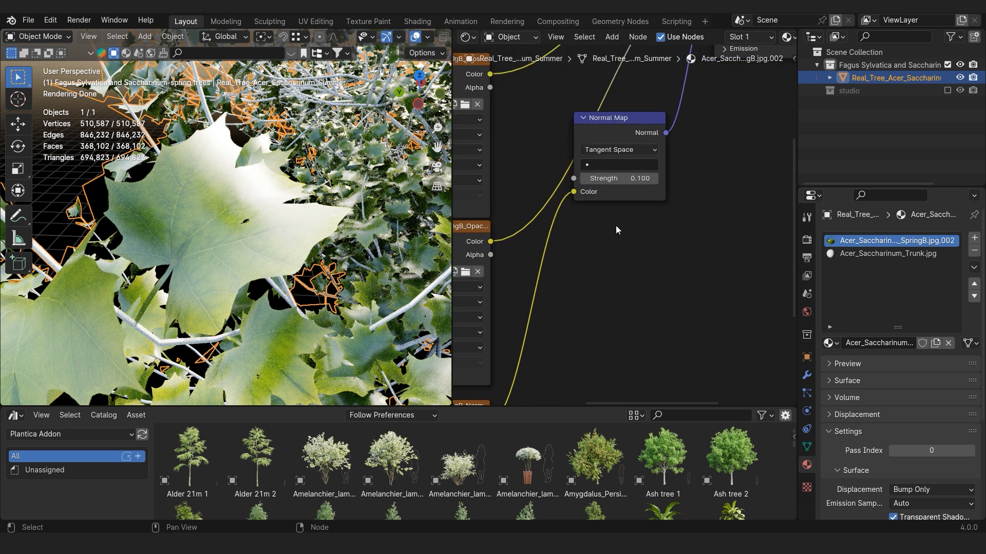
Try Normal Map strengths of 0.3 and 0.5 and check the relief on the leaf up close.
key("Return")
left_click(593, 170)
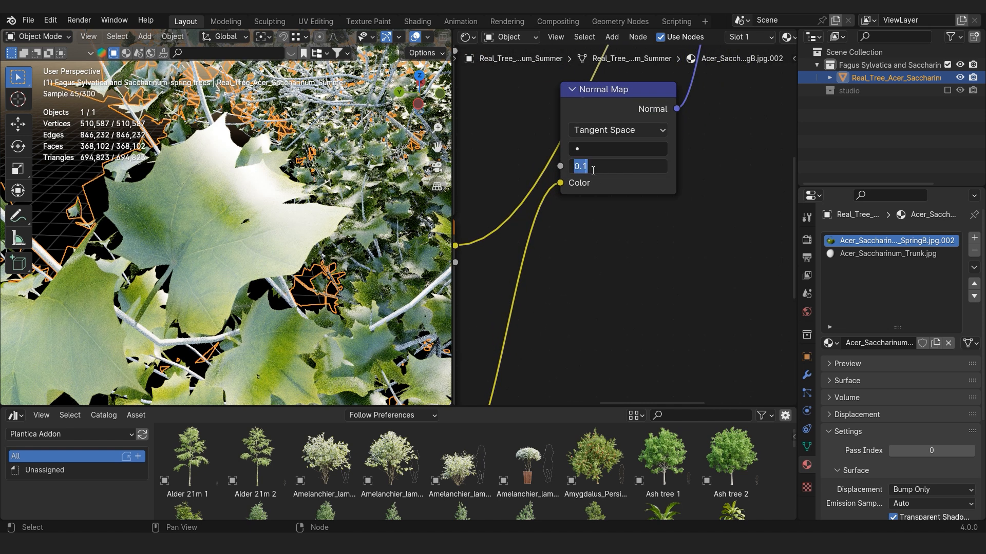
key("Return")
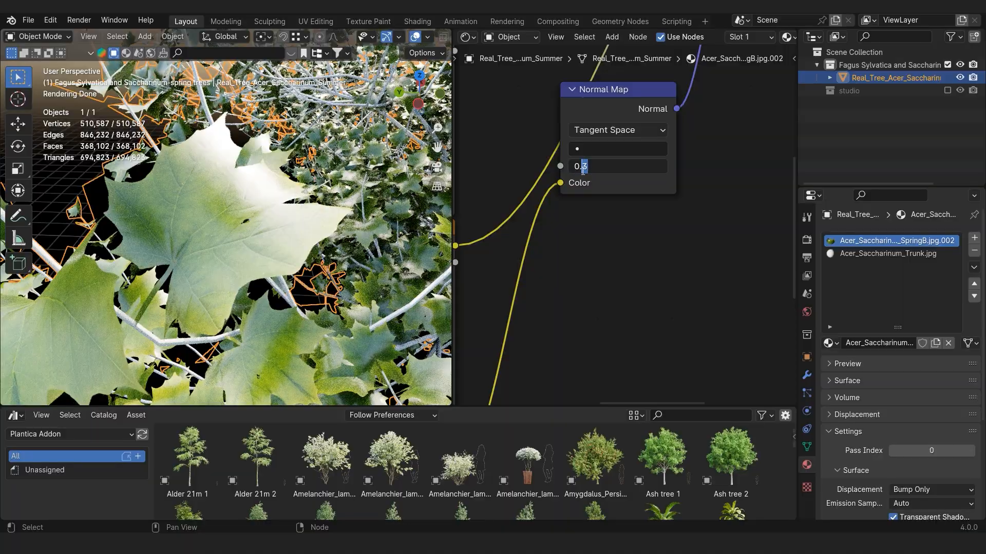
key("Return")
key("shift+grave")
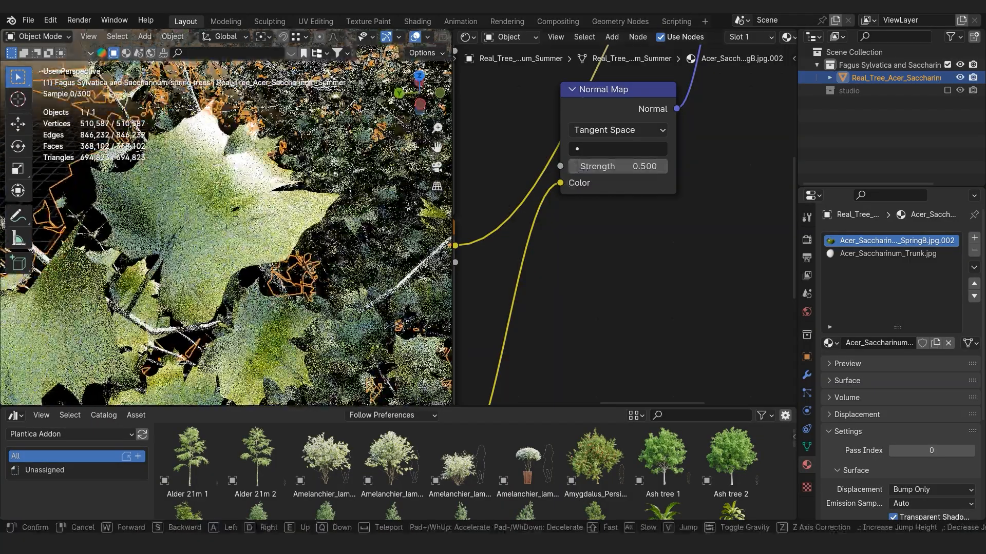
key("w")
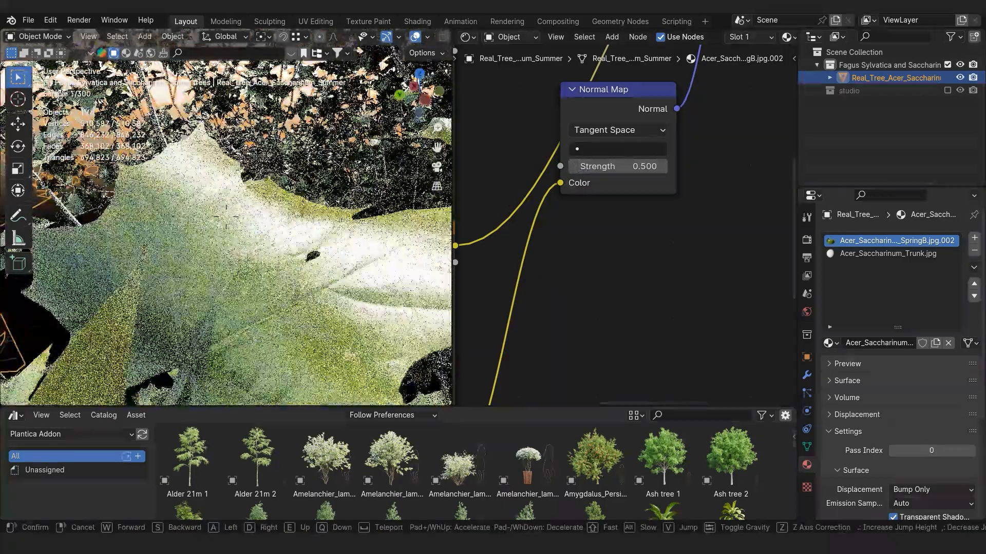
left_click(226, 208)
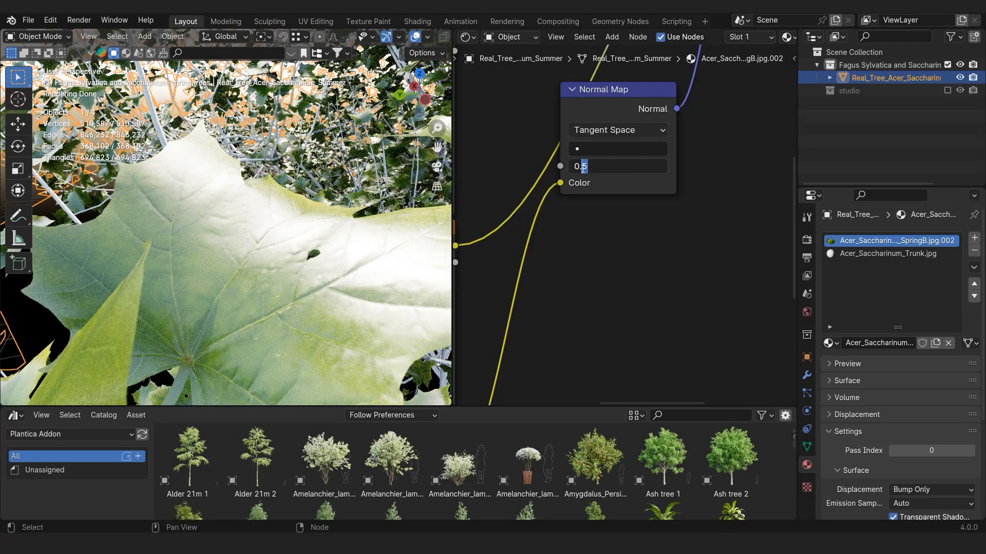
Set the Normal Map node's strength to 0.8 and check the leaf surface from another angle.
left_click(584, 167)
type("0.8")
key("Return")
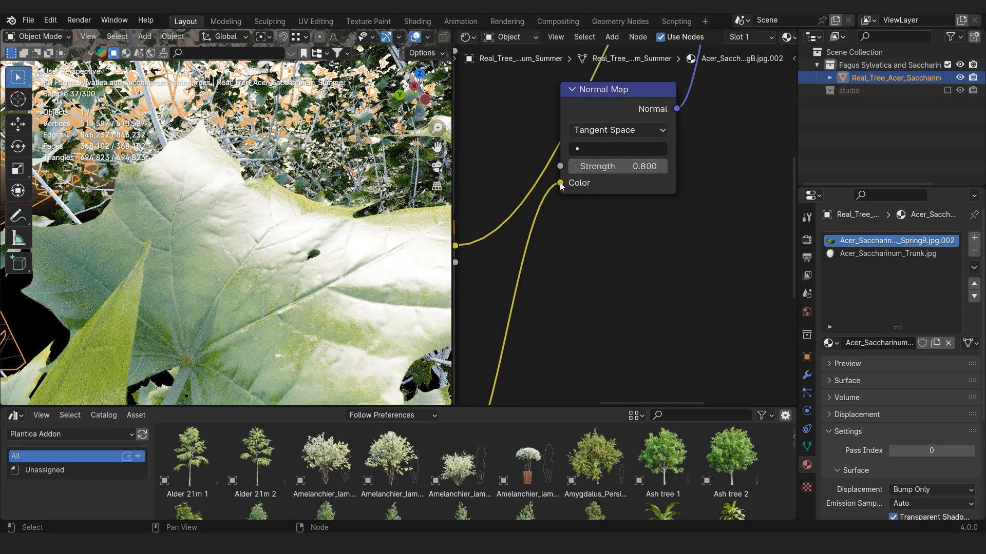
key("shift+grave")
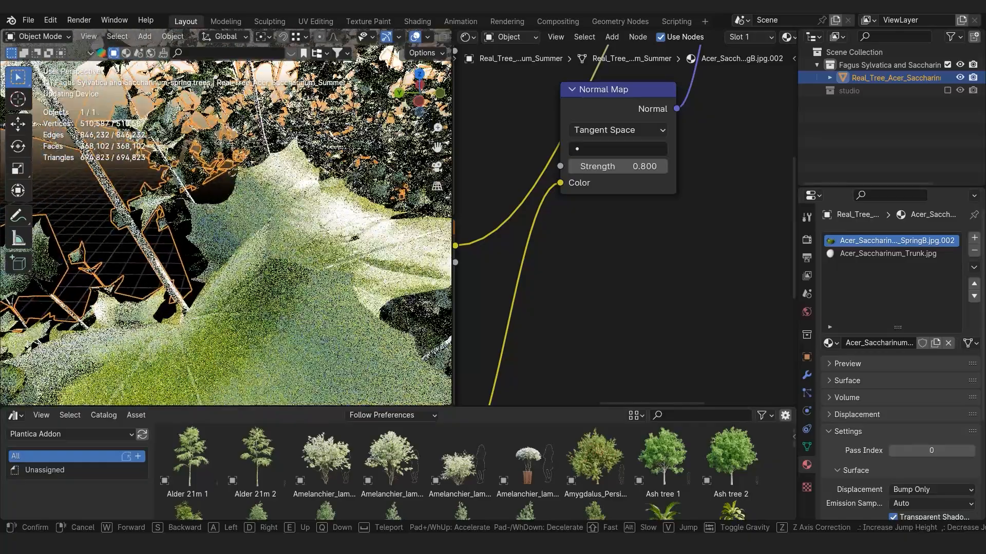
left_click(326, 272)
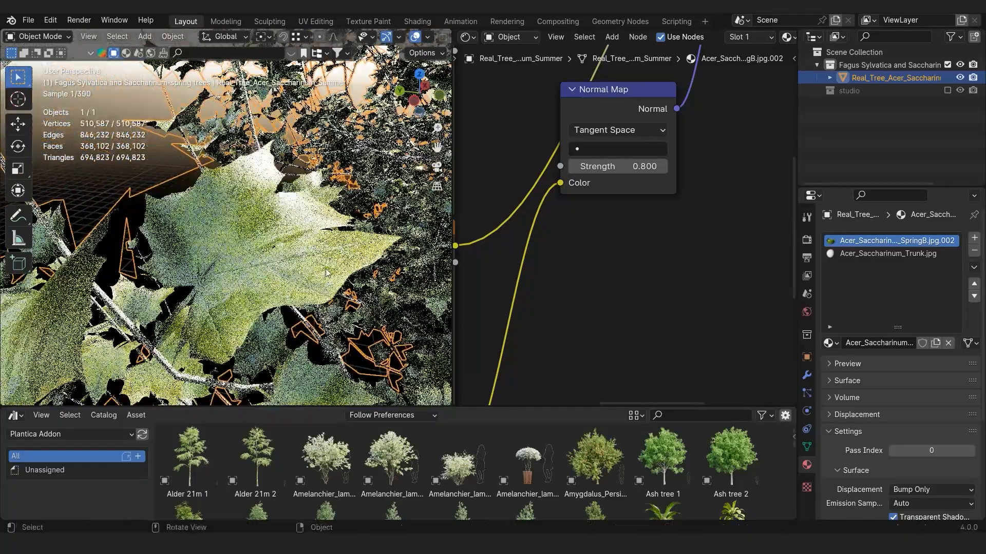
Insert an RGB Curves node into the link between the gloss texture and the shader's Roughness input.
middle_click_drag(655, 150, 629, 308)
scroll(653, 199, "down", 4)
middle_click_drag(653, 198, 651, 278)
scroll(651, 278, "down", 4)
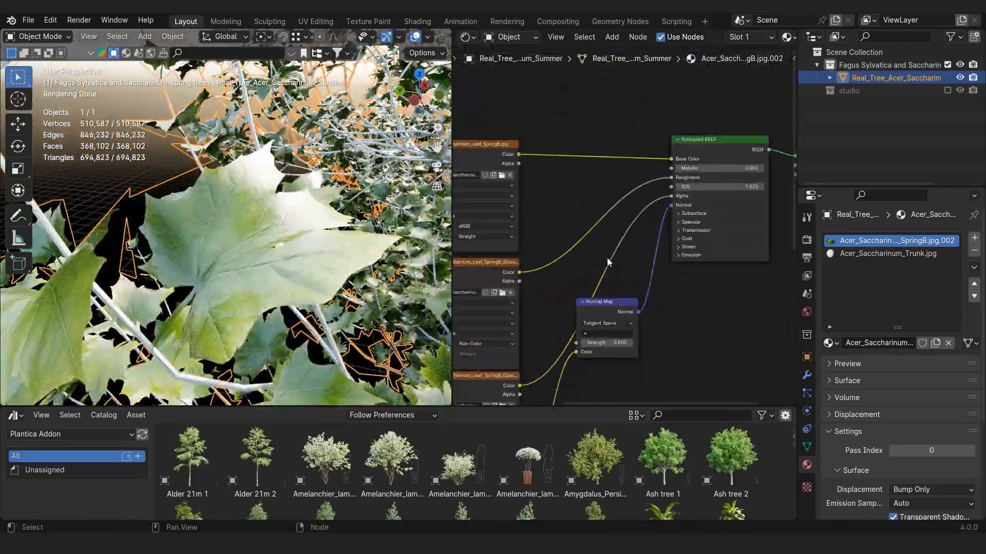
scroll(556, 298, "up", 3)
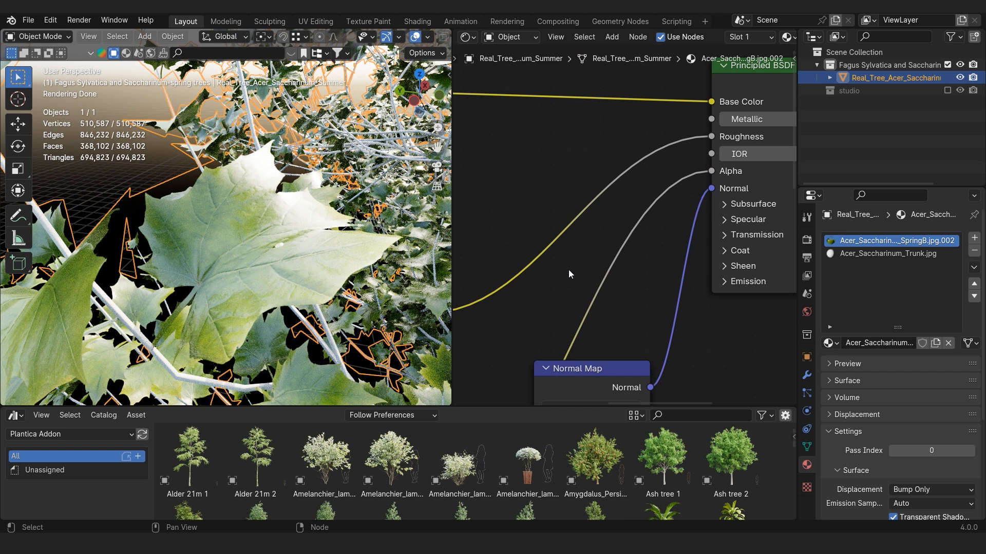
key("F3")
type("rgb")
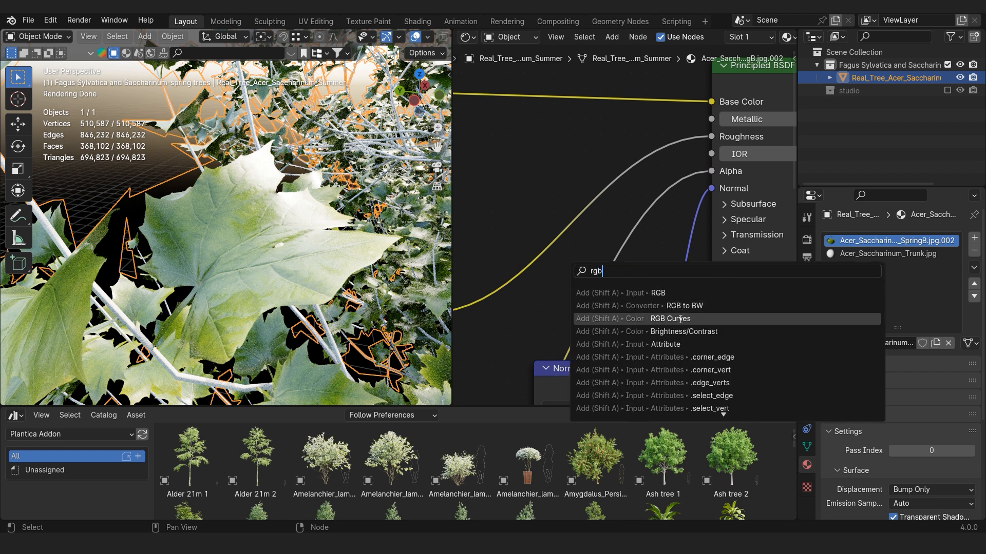
left_click(681, 319)
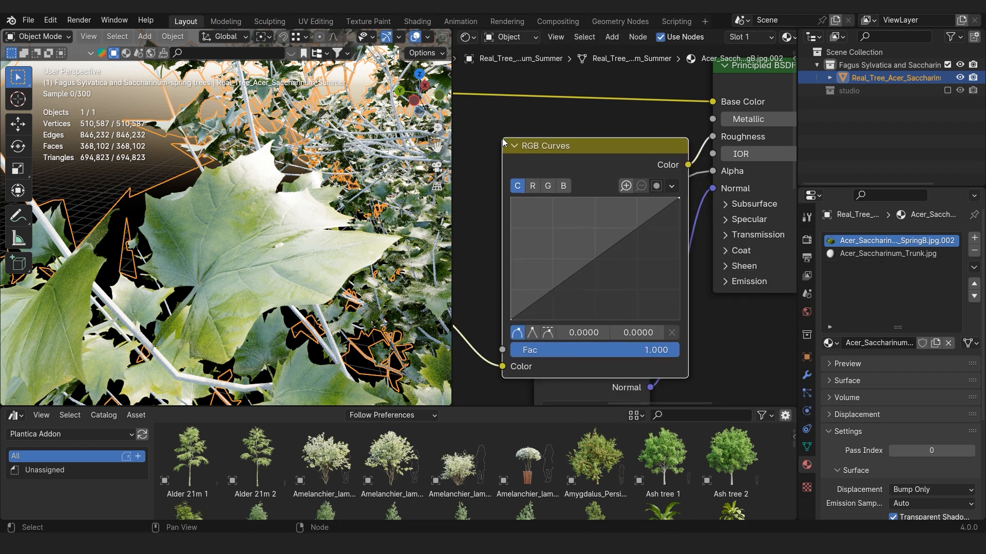
Add a point to the RGB Curves combined curve and place it at about 0.43, 0.62 to raise the leaf roughness.
left_click(564, 226)
left_click_drag(563, 226, 527, 172)
key("shift+grave")
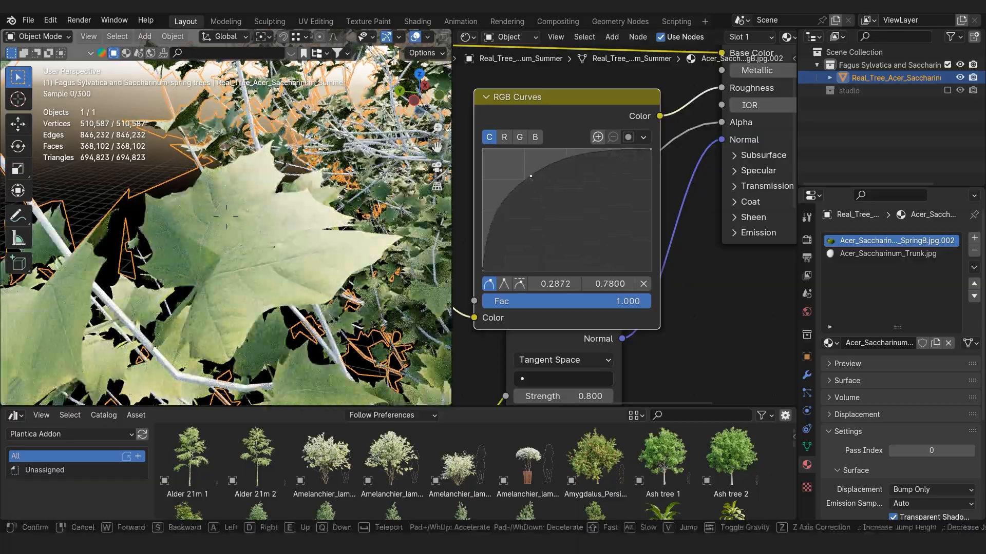
key("w")
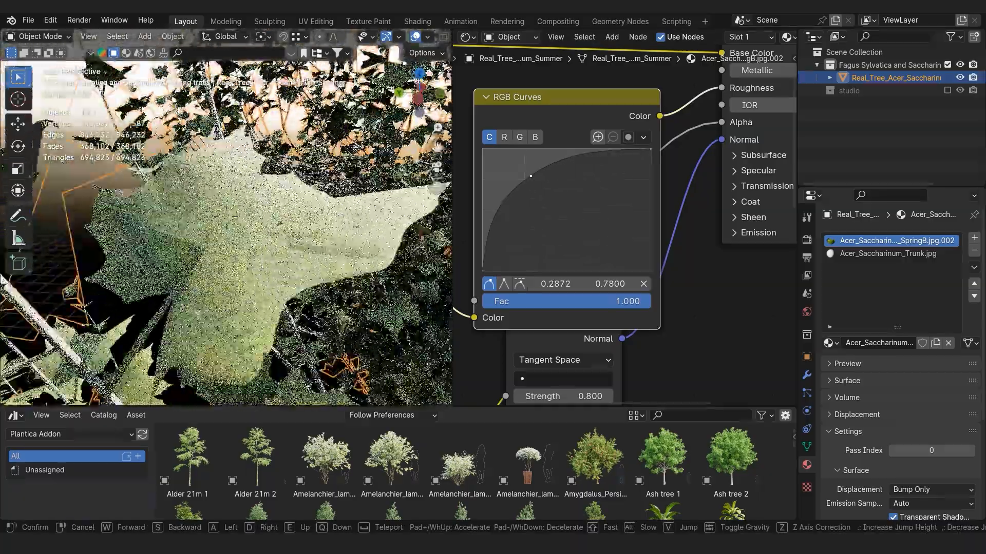
left_click(226, 217)
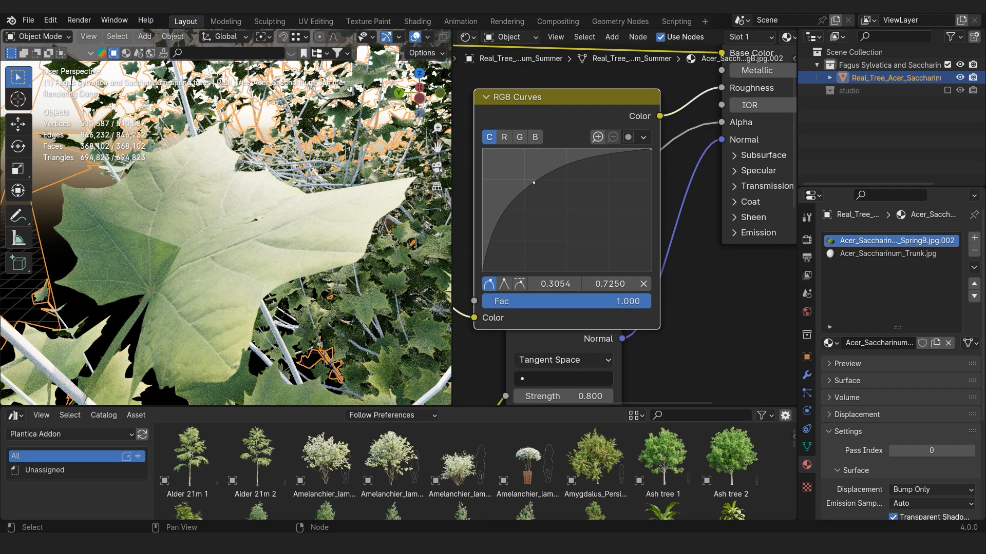
left_click_drag(534, 183, 553, 196)
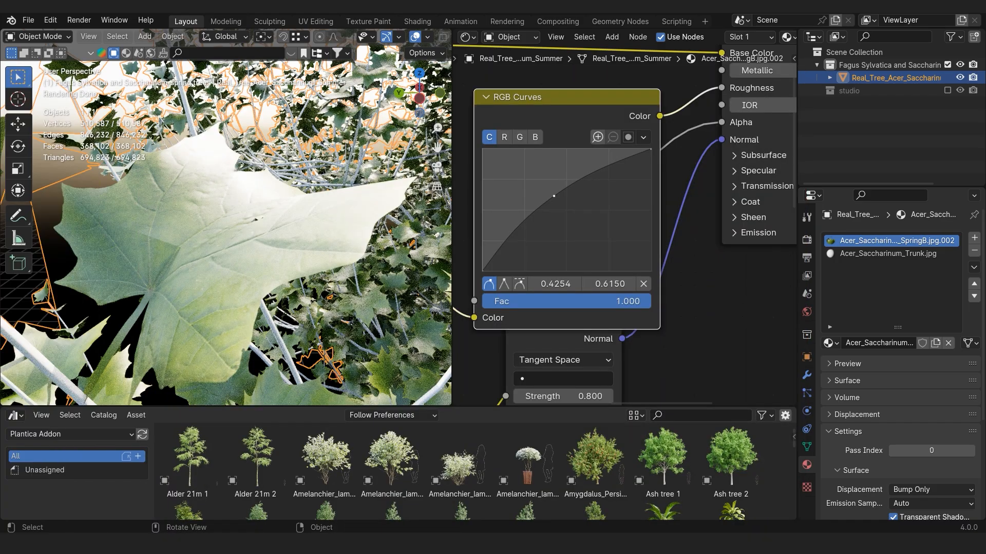
Deselect the tree, check it as a whole, and move the RGB Curves node clear of the Normal Map node.
scroll(295, 257, "down", 10)
left_click(227, 325)
scroll(206, 306, "down", 3)
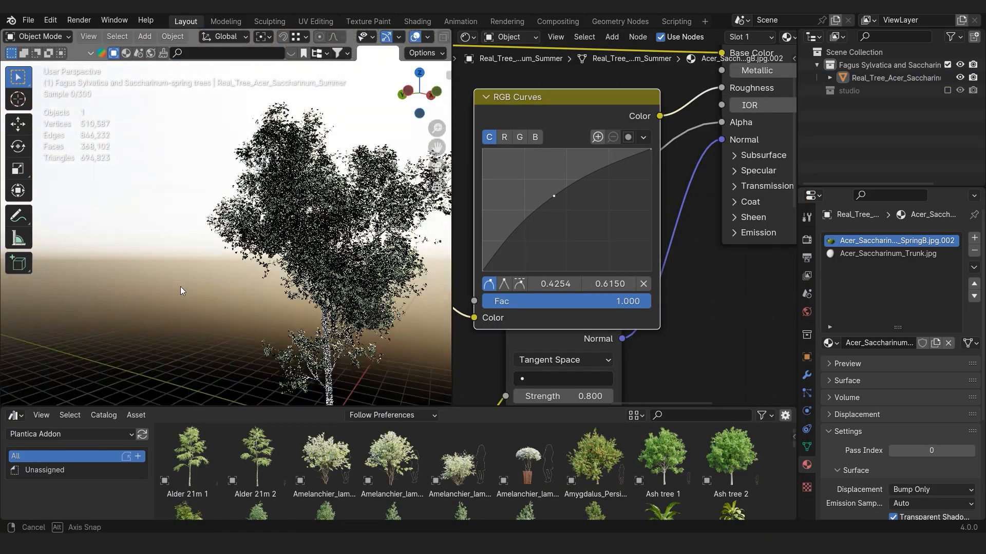
middle_click_drag(180, 286, 248, 251)
scroll(245, 230, "down", 4)
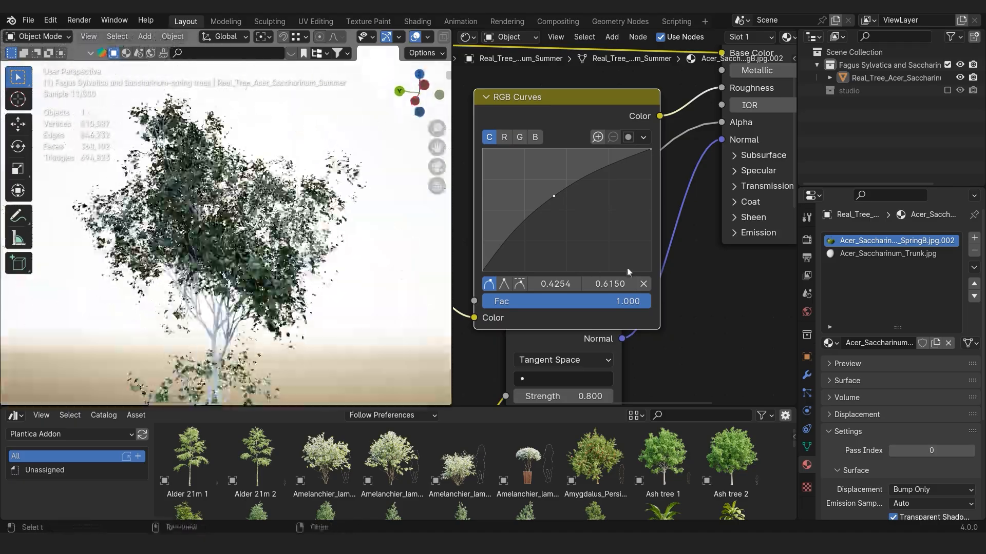
scroll(624, 226, "down", 4)
left_click_drag(569, 137, 541, 124)
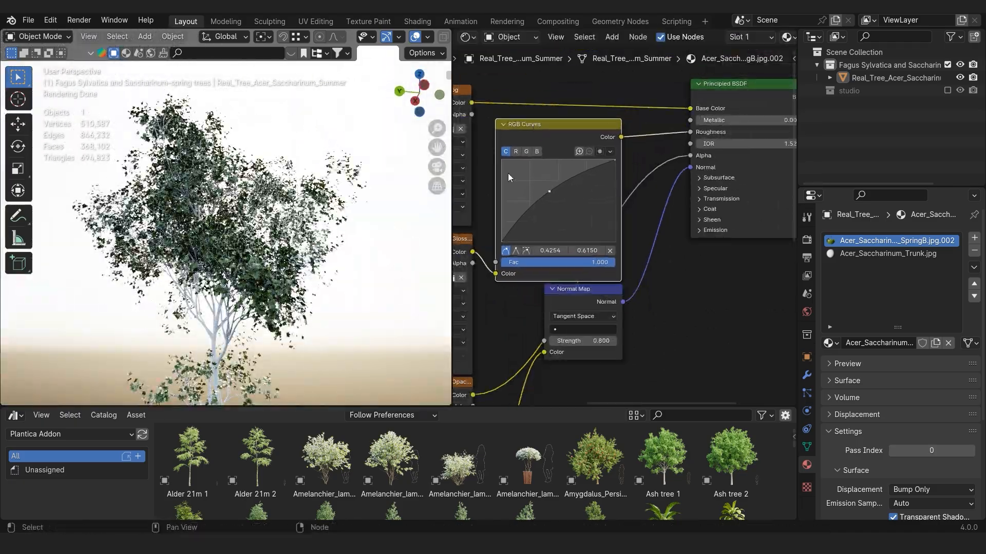
Select the tree and bring up the shader nodes of its Acer_Saccharinum_Trunk.jpg material.
scroll(287, 308, "down", 3)
middle_click_drag(286, 312, 315, 306)
middle_click_drag(266, 339, 271, 339)
middle_click_drag(270, 334, 271, 218, "shift")
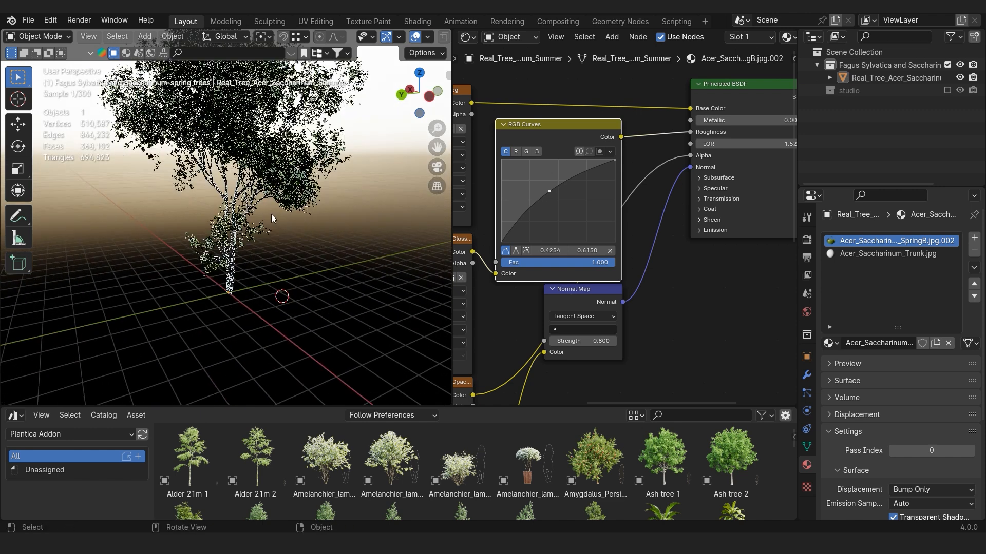
scroll(271, 214, "up", 4)
middle_click_drag(256, 339, 245, 280, "shift")
scroll(245, 276, "up", 1)
left_click(232, 265)
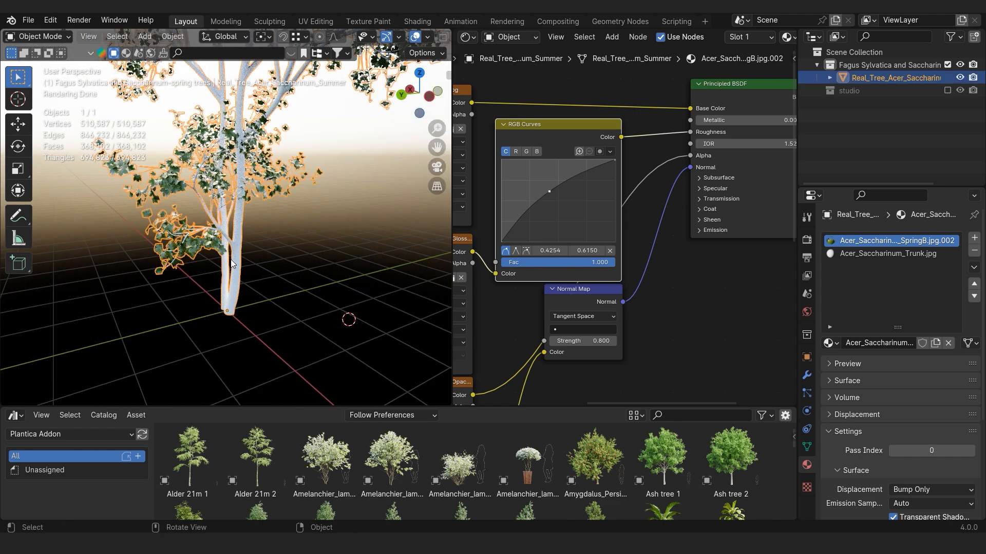
left_click(851, 254)
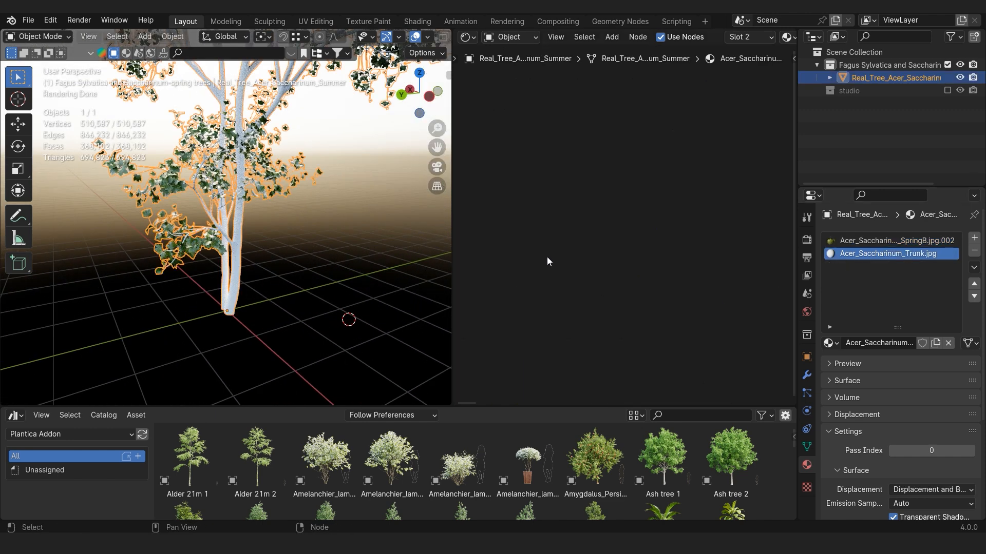
key("Home")
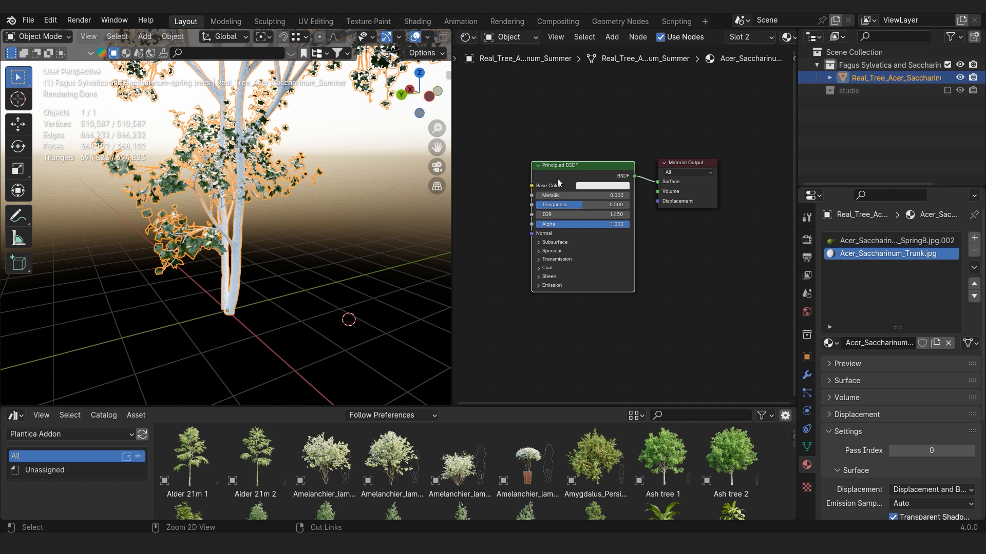
Add a mapped Image Texture setup to the trunk shader's Base Color and space the texture node away from the shader.
key("ctrl+t")
scroll(332, 309, "up", 8)
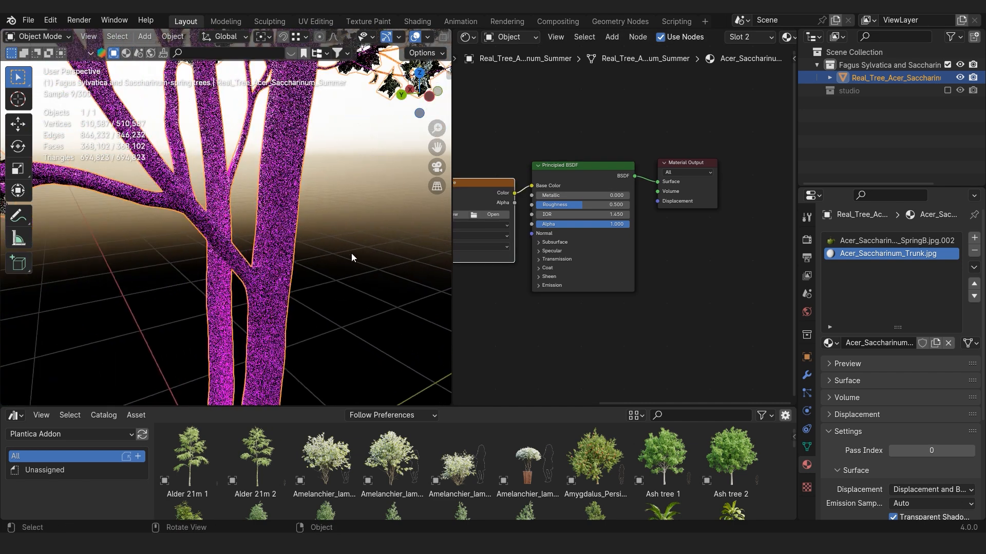
key("g")
left_click(497, 212)
middle_click_drag(497, 212, 623, 223)
scroll(622, 223, "up", 3)
key("g")
left_click(614, 256)
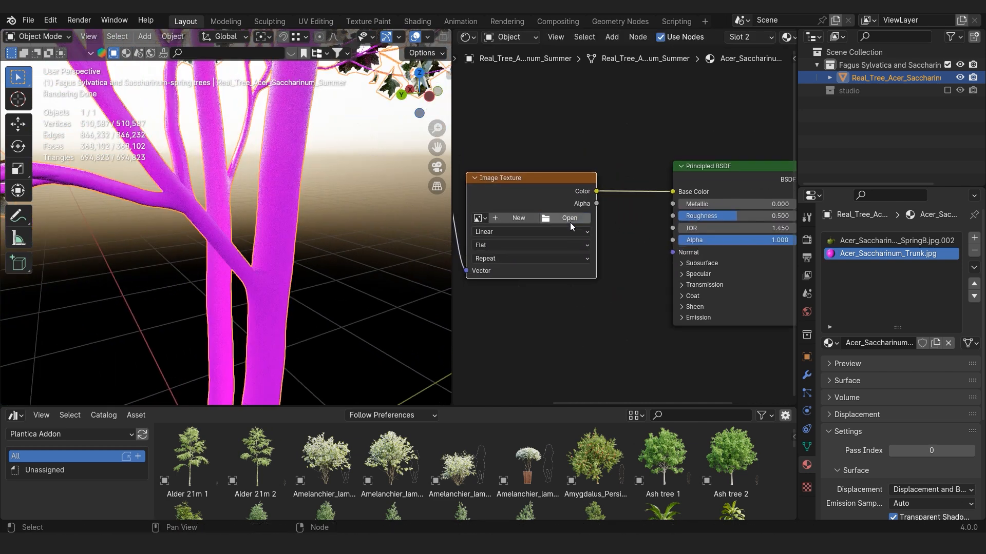
Load Acer_Saccharinum_Trunk.jpg from the Textures folder into the new Image Texture node.
left_click(569, 223)
left_click(619, 230)
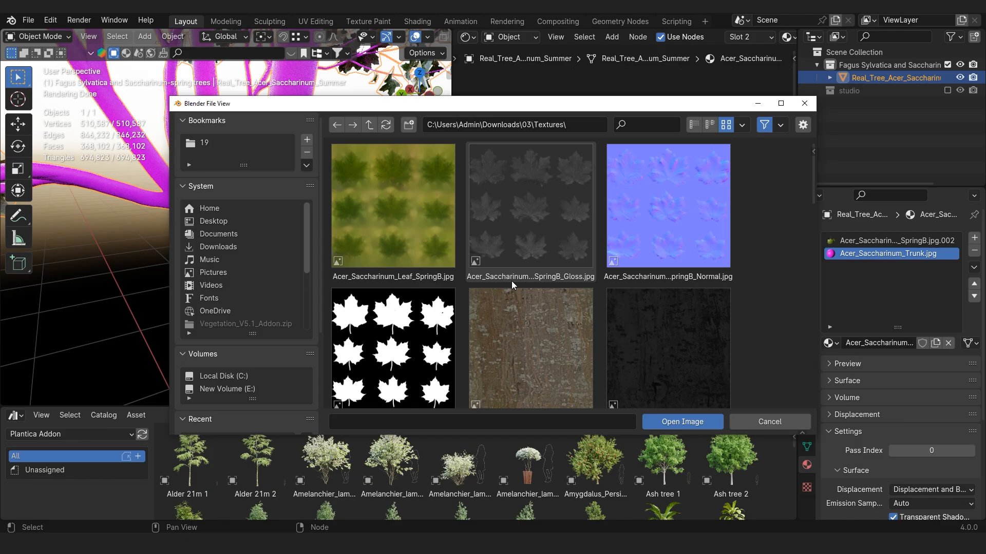
scroll(570, 294, "down", 3)
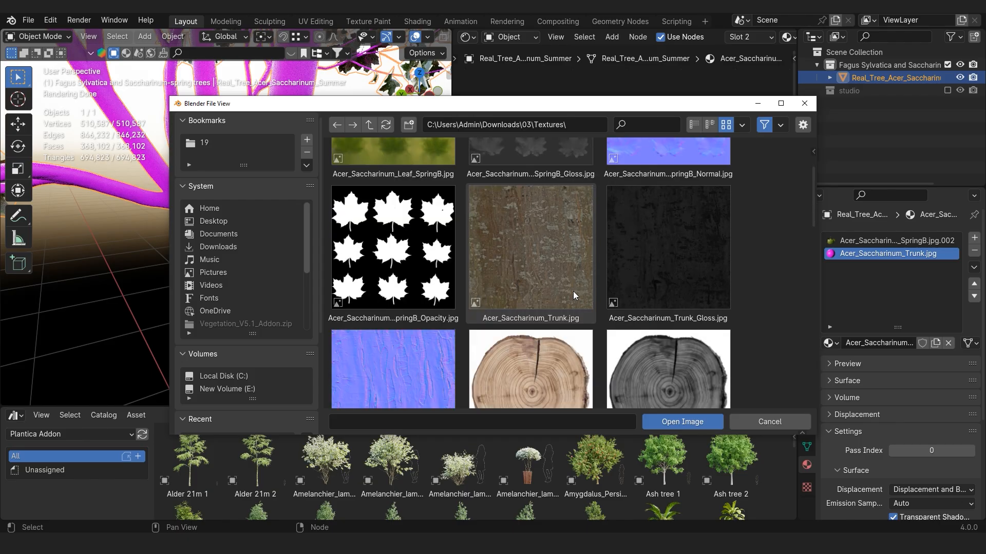
double_click(549, 248)
Examine the bark texture on the tree trunks up close from several viewpoints.
key("shift+grave")
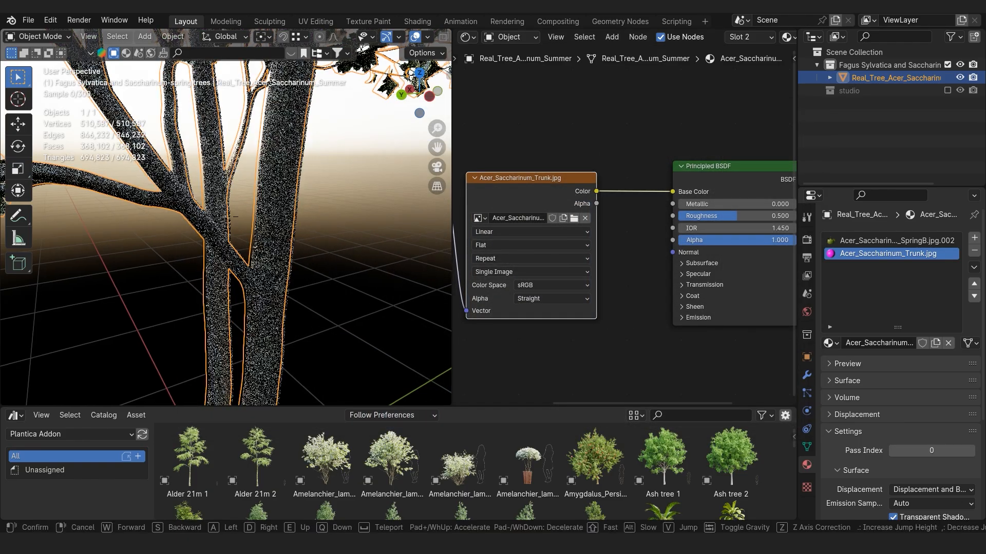
key("w")
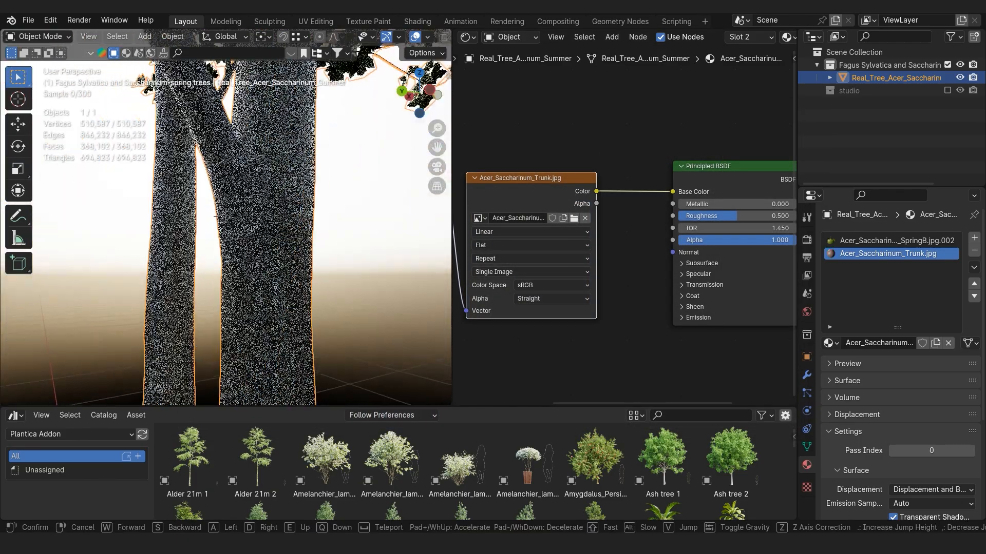
key("s")
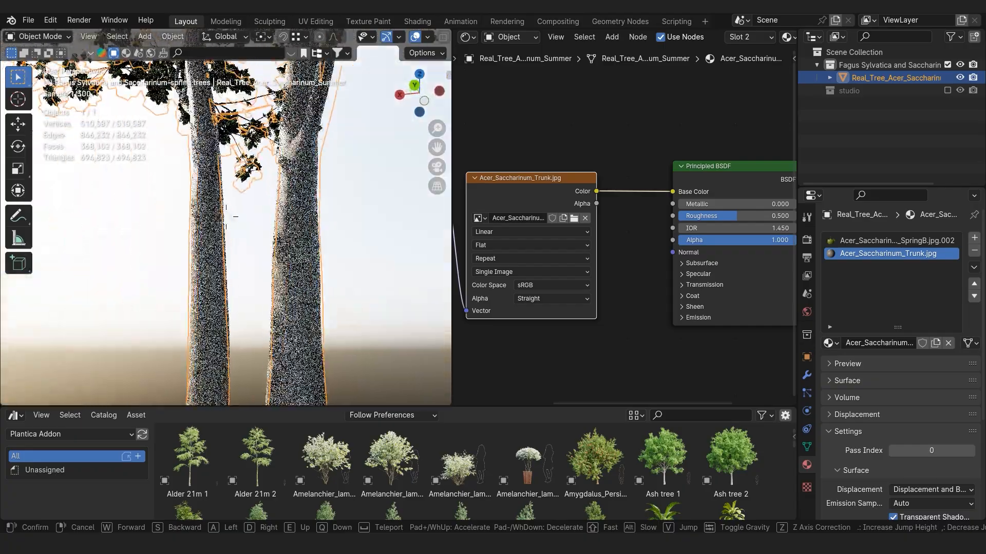
key("w")
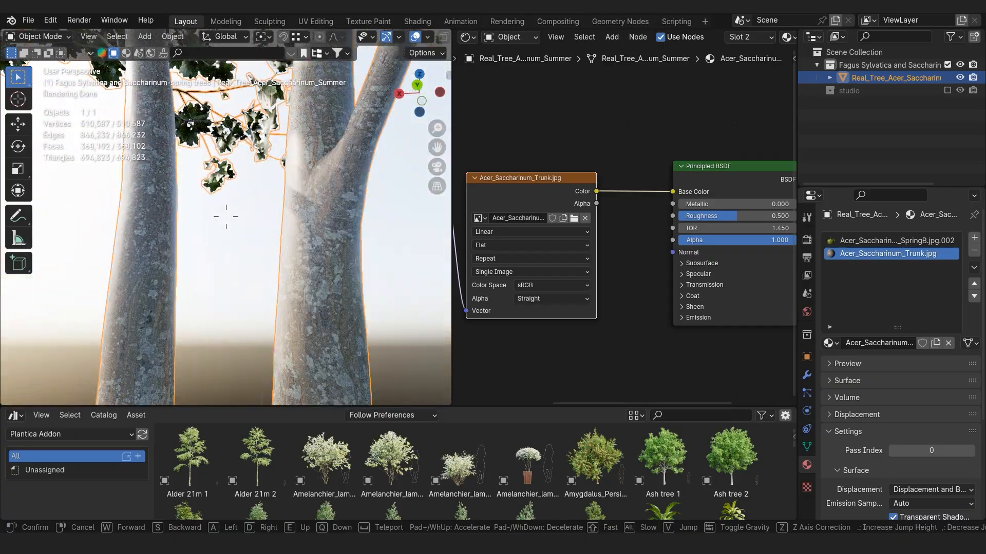
key("w")
key("s")
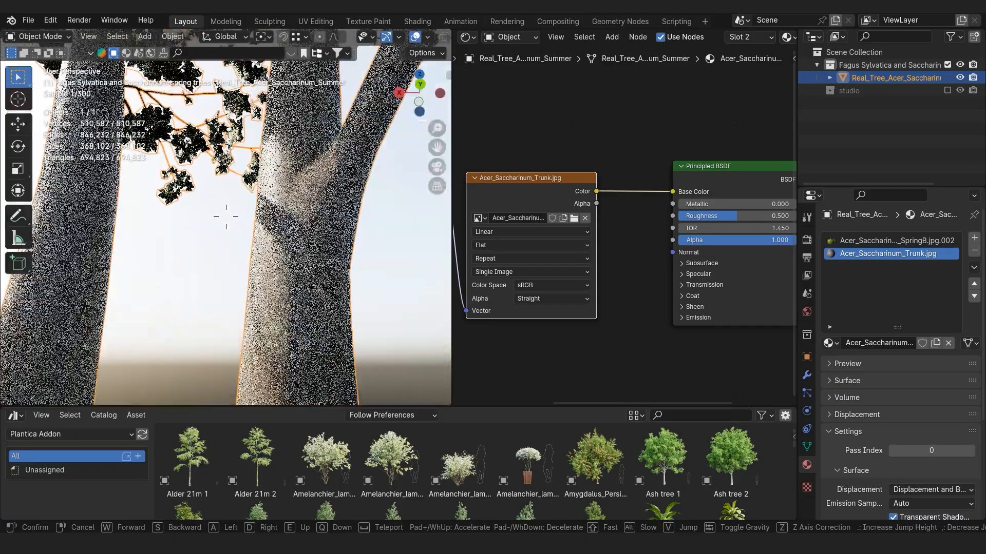
left_click(226, 217)
scroll(580, 203, "up", 1)
scroll(564, 185, "down", 1)
Duplicate the bark Image Texture node below the original and load Acer_Saccharinum_Trunk_Gloss.jpg into the copy.
middle_click_drag(598, 216, 604, 87)
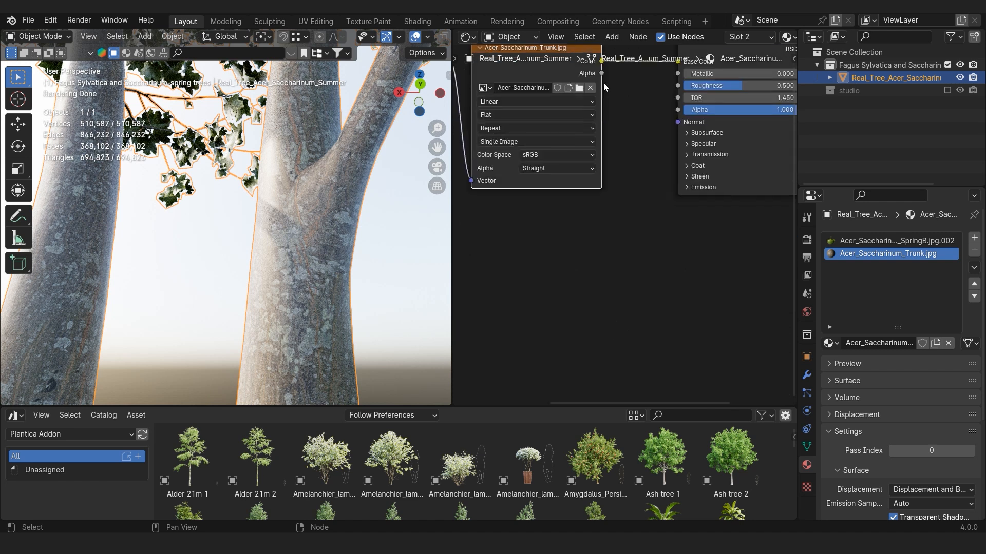
key("shift+d")
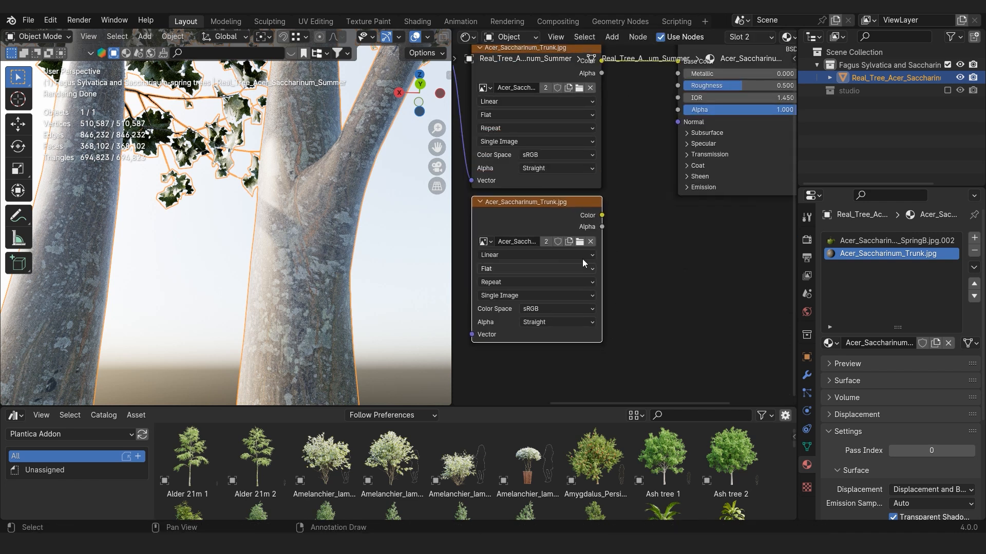
left_click(590, 242)
left_click(590, 241)
double_click(651, 216)
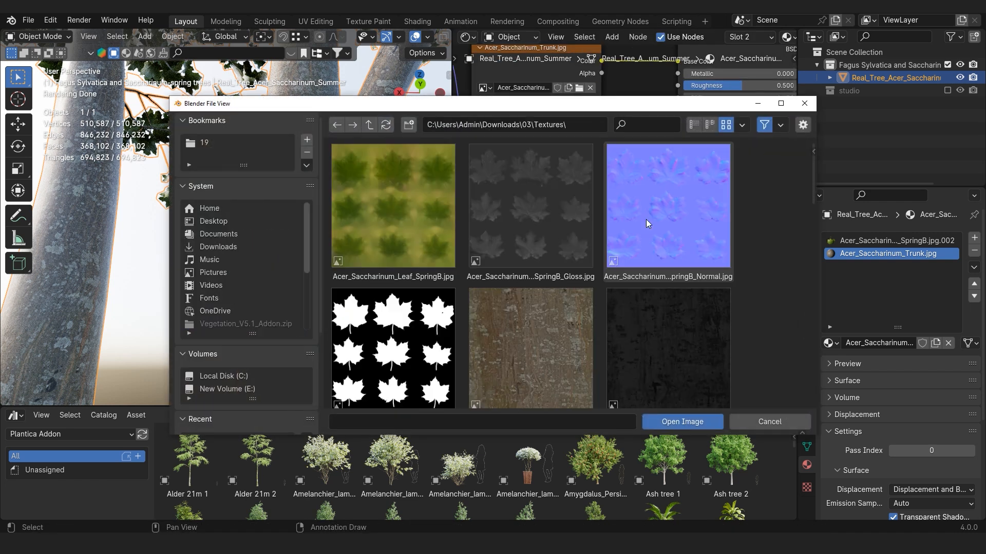
scroll(537, 282, "down", 3)
left_click(677, 219)
double_click(682, 211)
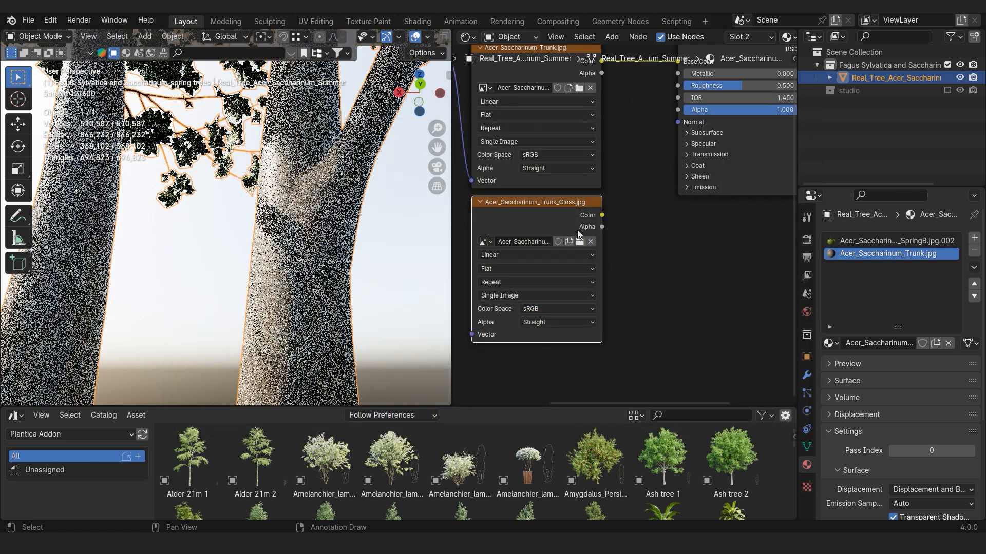
Link the gloss texture to the Mapping vector and the Roughness input, and set its color space to Non-Color.
right_click_drag(535, 165, 662, 231, "alt")
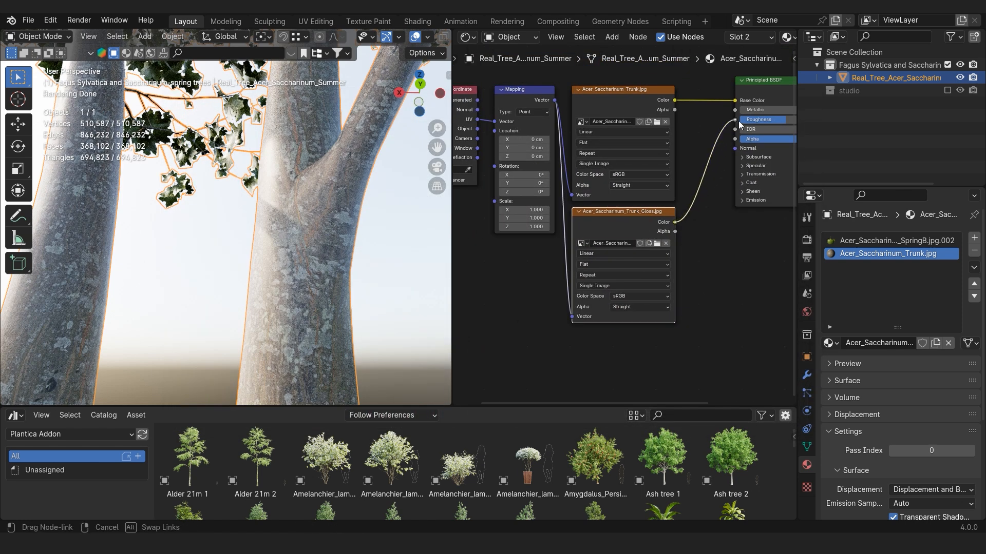
left_click_drag(738, 121, 735, 119)
left_click_drag(612, 223, 611, 222)
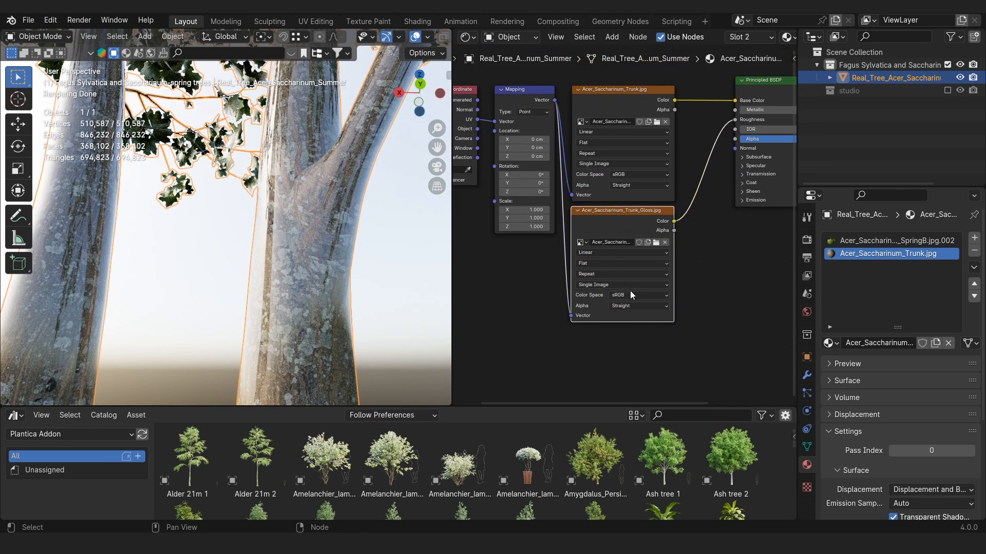
left_click(698, 360)
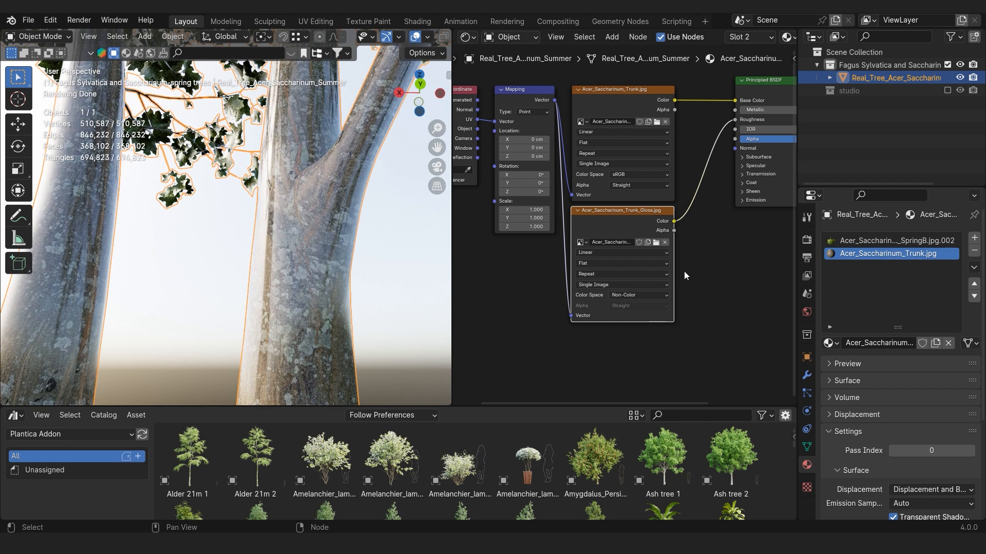
Insert an Invert Color node between the trunk gloss texture and the Principled BSDF's Roughness input.
scroll(688, 271, "up", 2)
key("F3")
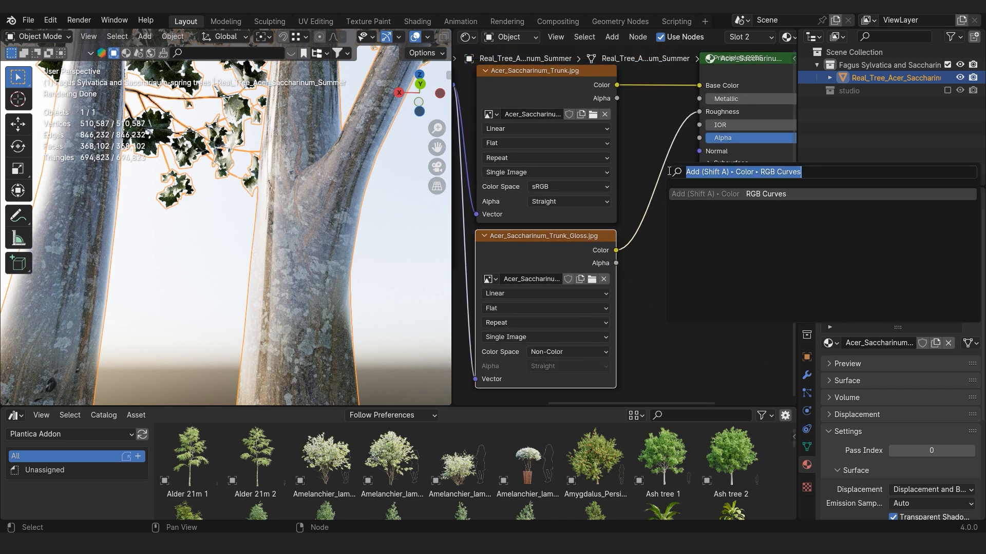
type("inver")
key("Up")
key("Return")
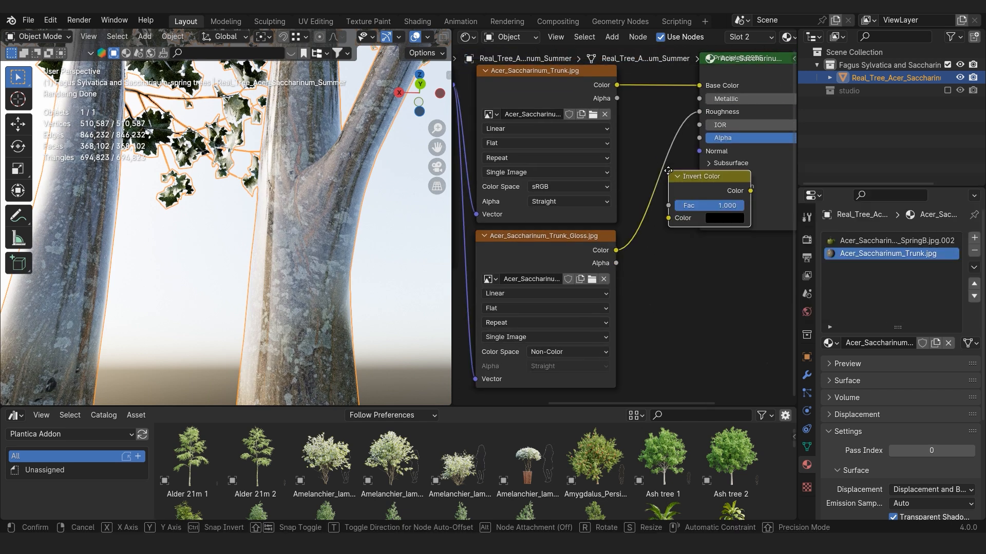
left_click(645, 148)
scroll(637, 222, "up", 3)
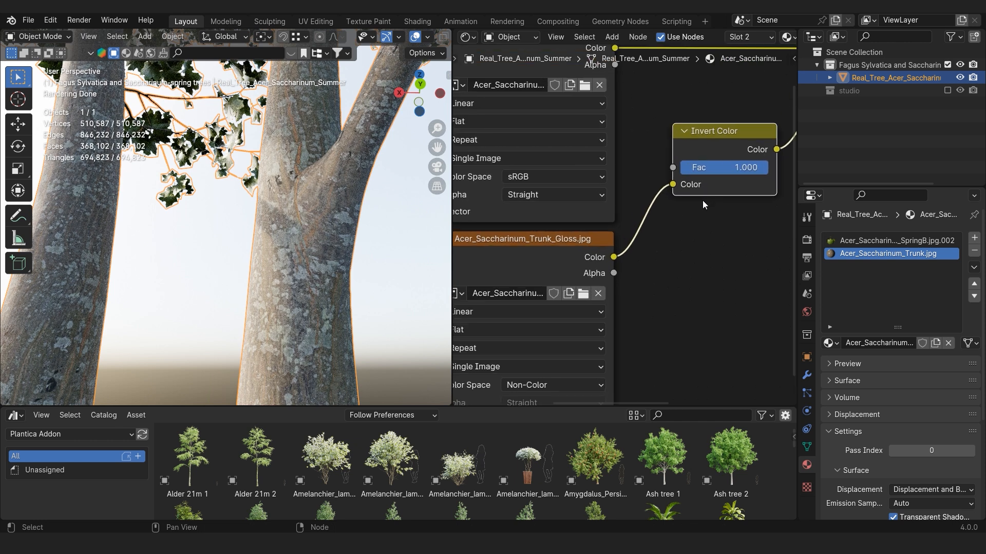
middle_click_drag(702, 203, 630, 210)
scroll(627, 210, "up", 2)
left_click(635, 263)
scroll(610, 272, "down", 4)
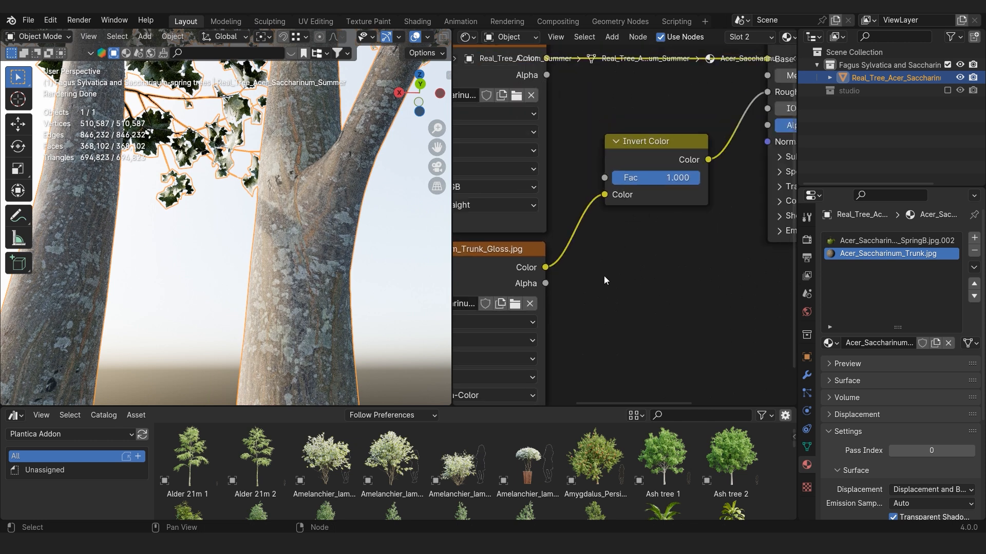
Duplicate the gloss texture node beneath itself and load Acer_Saccharinum_Trunk_Normal.jpg into the copy.
middle_click_drag(603, 276, 628, 140)
scroll(528, 232, "down", 4)
middle_click_drag(529, 231, 580, 152)
left_click(571, 93)
key("shift+d")
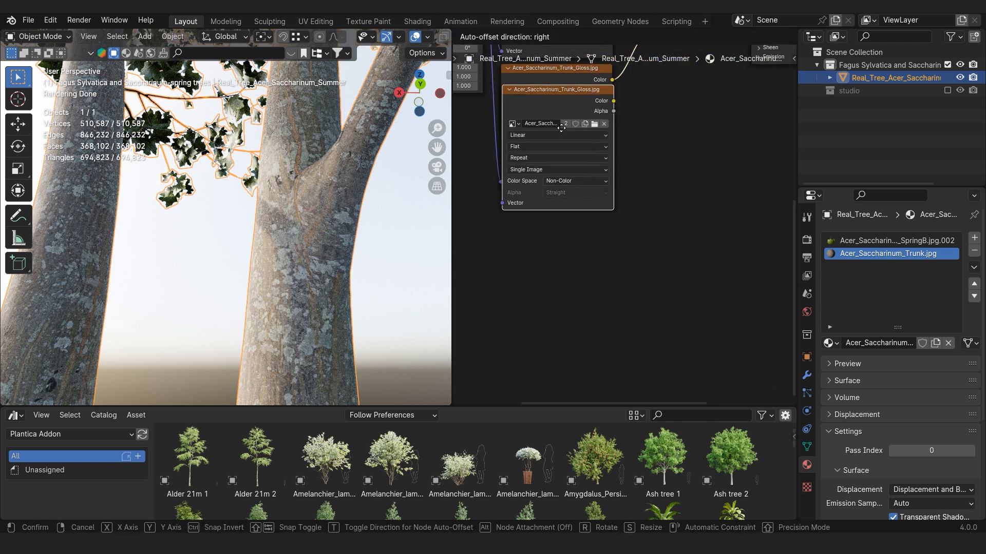
left_click(558, 231)
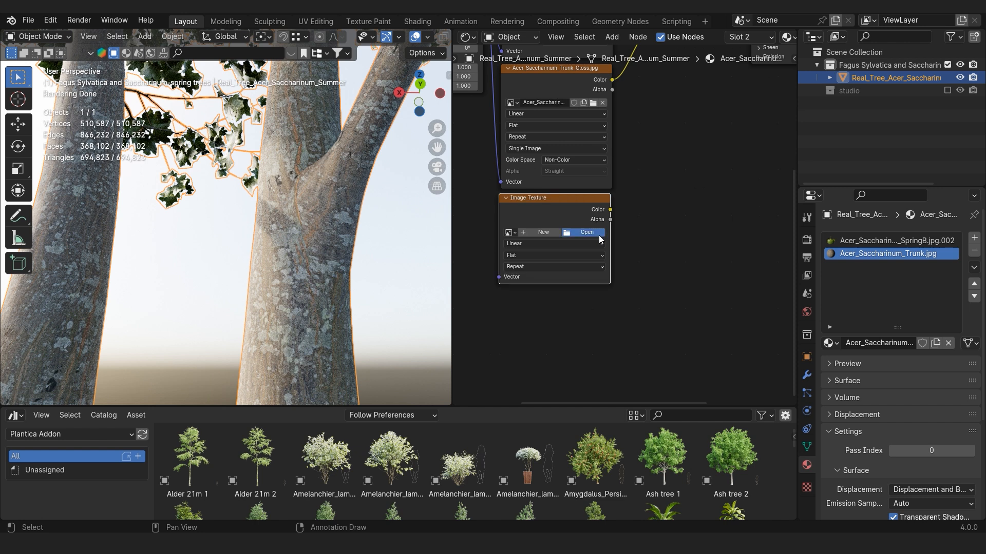
left_click(585, 232)
double_click(667, 216)
scroll(652, 257, "down", 3)
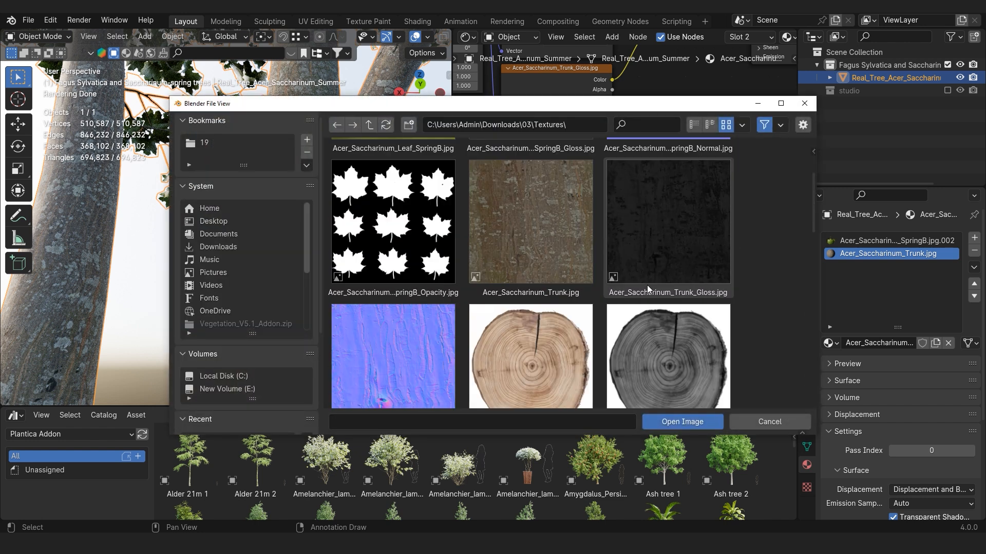
scroll(647, 285, "down", 2)
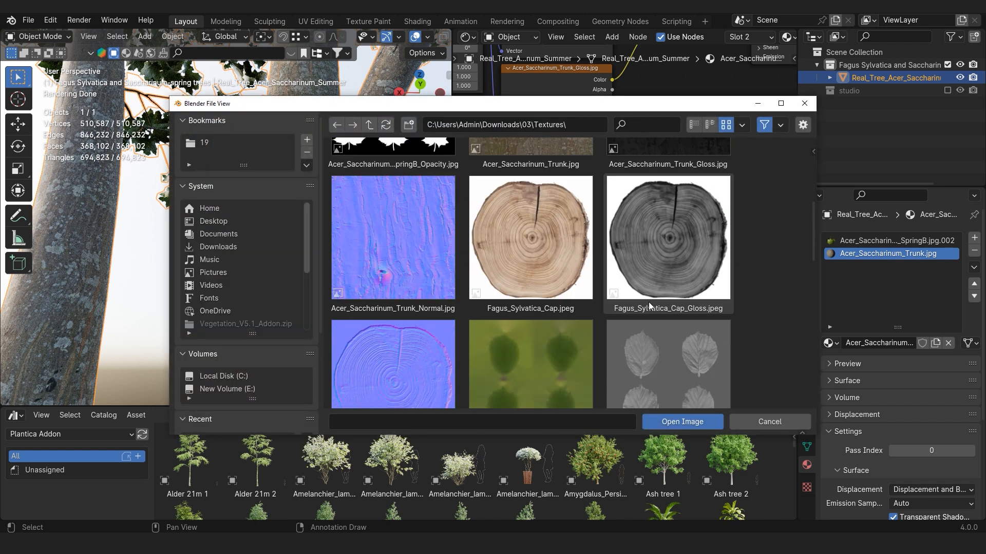
double_click(409, 232)
Link the Mapping vector to the trunk normal texture and the texture's Color to the Principled BSDF's Normal input.
right_click_drag(515, 142, 568, 243, "alt")
scroll(643, 249, "up", 3)
middle_click_drag(643, 248, 592, 307)
left_click_drag(592, 308, 735, 100)
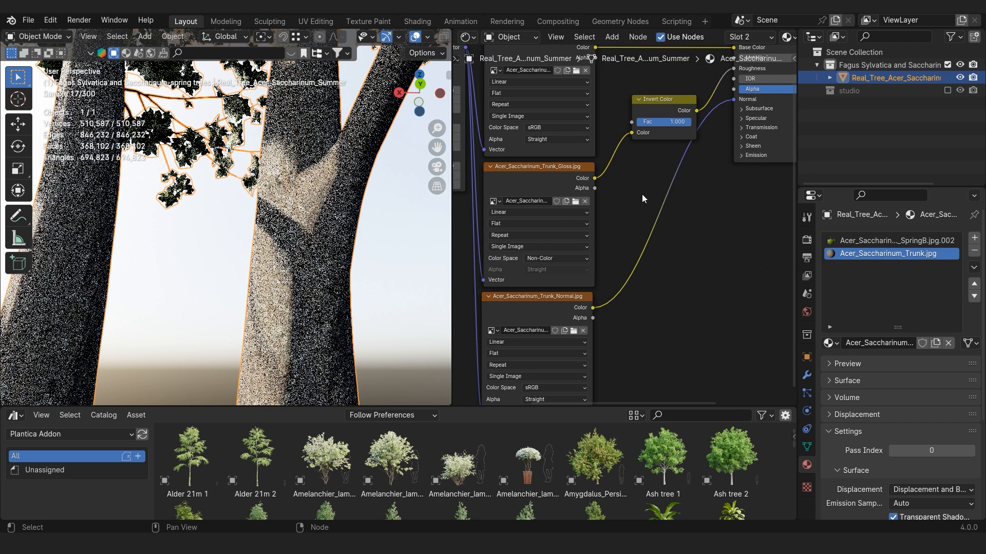
Insert a Normal Map node between the trunk normal texture and the Principled BSDF.
key("F3")
type("norm")
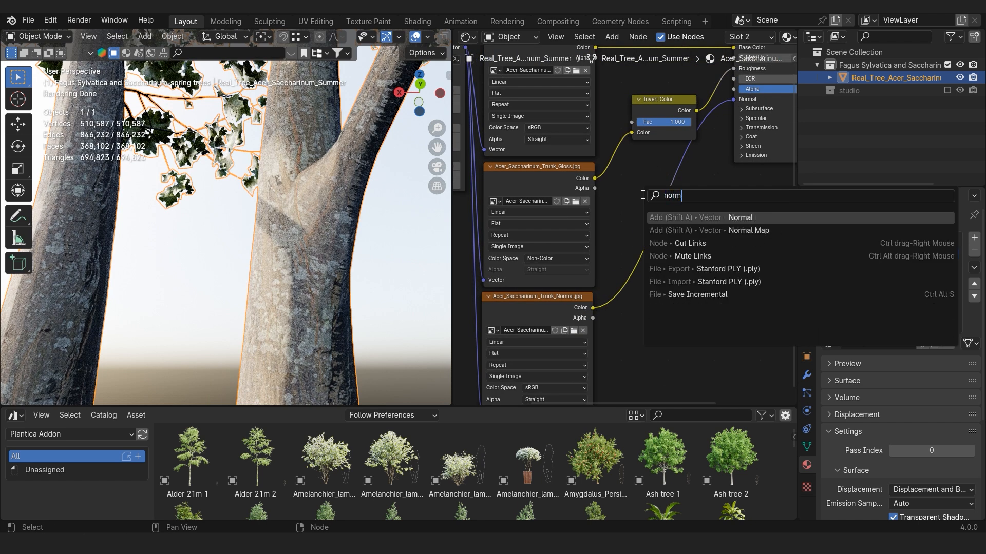
key("Down")
key("Return")
left_click(646, 198)
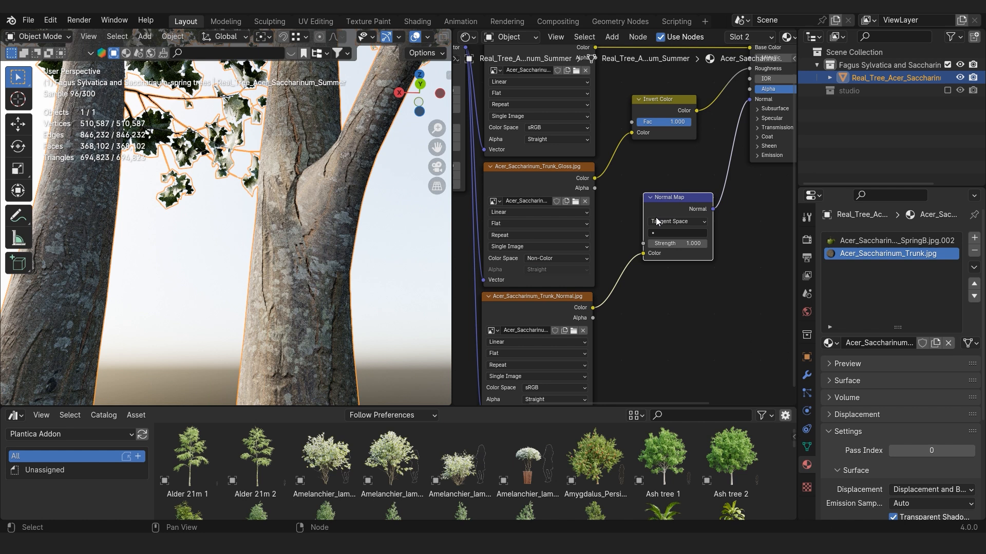
Set the trunk Normal Map node's strength to 0.7.
scroll(649, 263, "up", 3)
left_click_drag(649, 264, 667, 224)
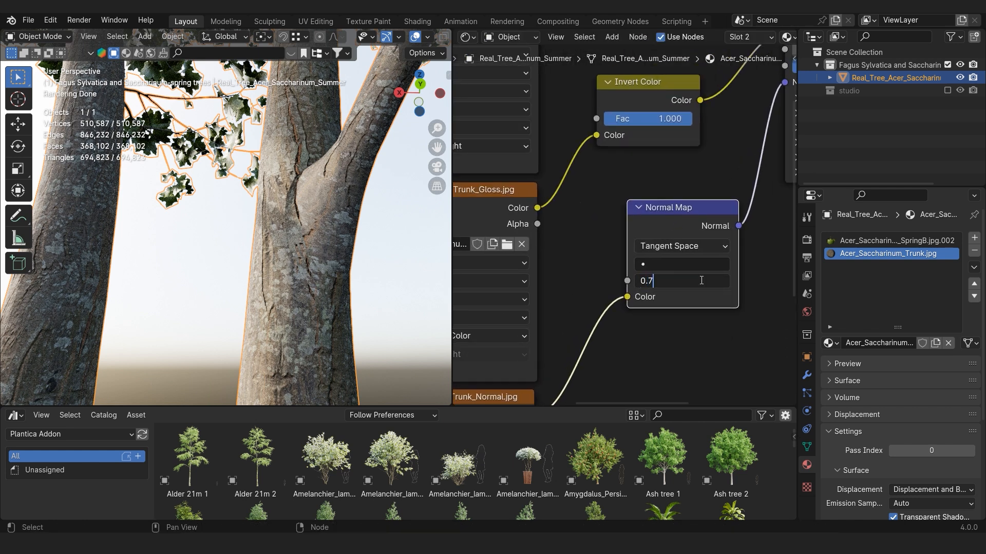
key("Return")
scroll(273, 298, "down", 3)
Deselect the tree and examine the trunk bark up close and the whole tree from a distance.
left_click(306, 293)
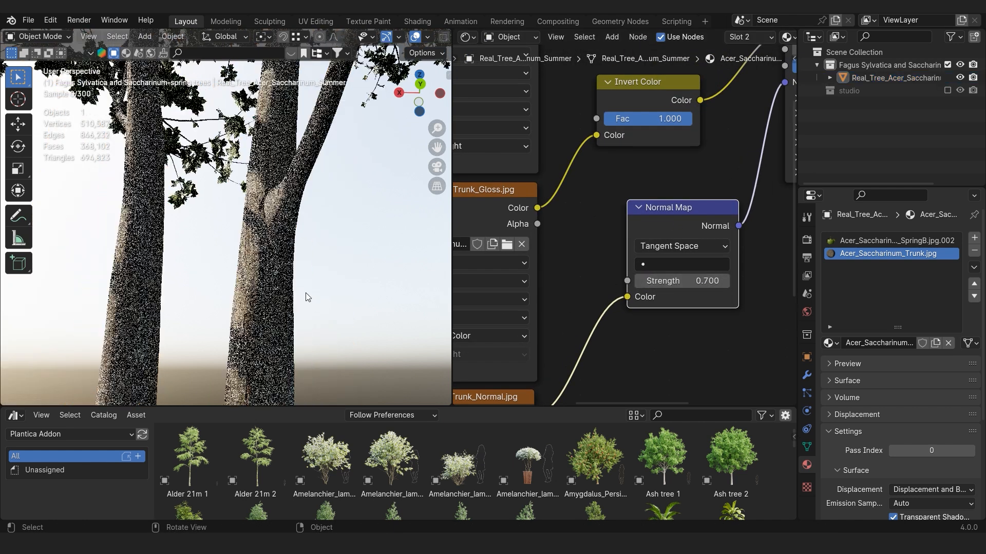
scroll(306, 294, "down", 4)
scroll(219, 299, "up", 8)
middle_click_drag(251, 302, 341, 281)
scroll(334, 291, "down", 7)
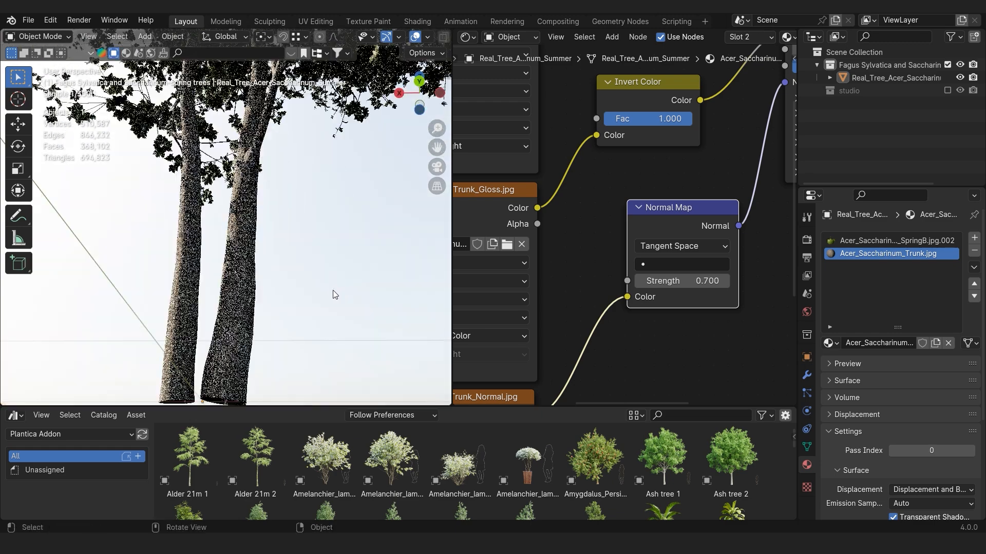
scroll(251, 245, "down", 6)
middle_click_drag(252, 245, 238, 285)
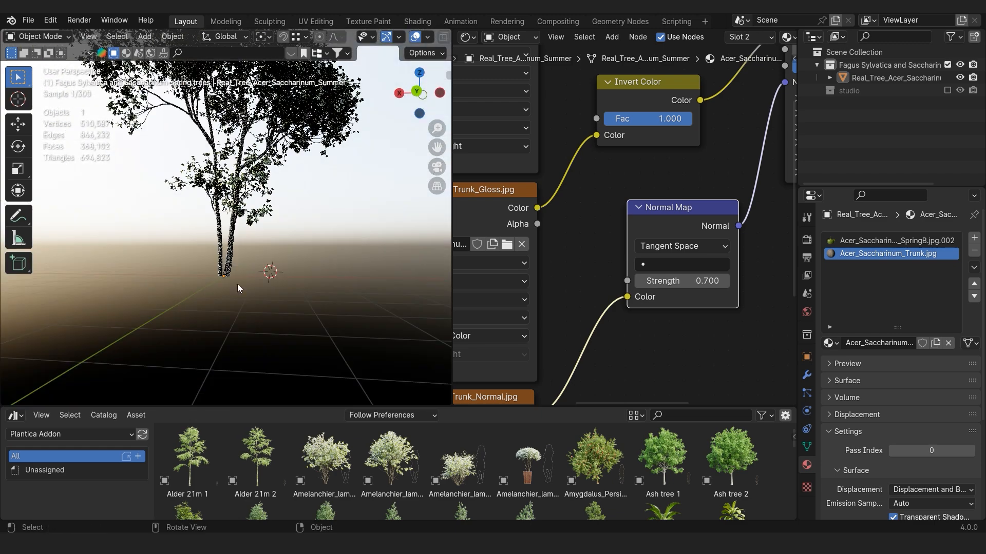
left_click(235, 280)
scroll(237, 284, "up", 4)
left_click(327, 284)
scroll(326, 283, "down", 2)
middle_click_drag(326, 283, 264, 297)
scroll(272, 264, "down", 4)
scroll(265, 272, "up", 3)
Switch to the leaf material and bring its Principled BSDF and Material Output nodes into view.
left_click(878, 241)
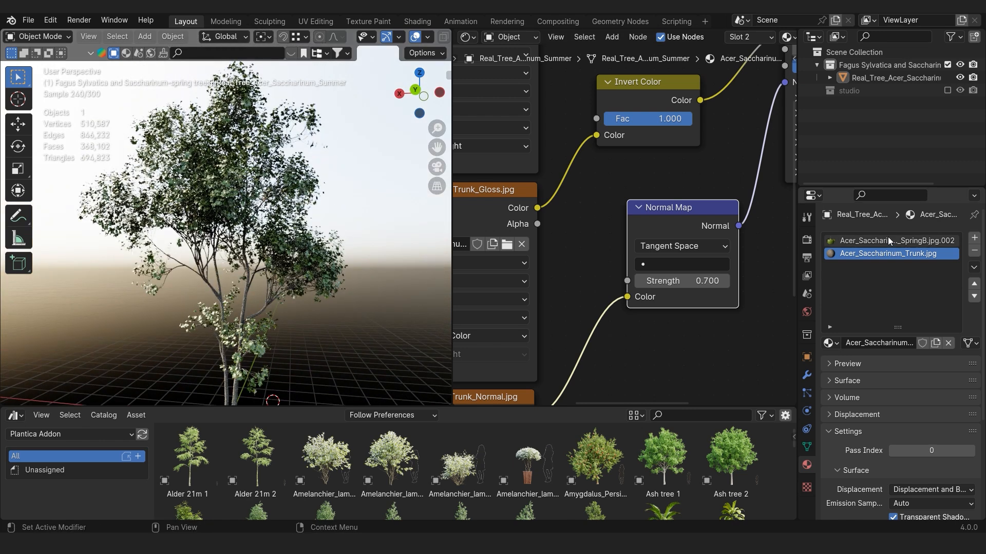
key("Home")
scroll(609, 231, "up", 5)
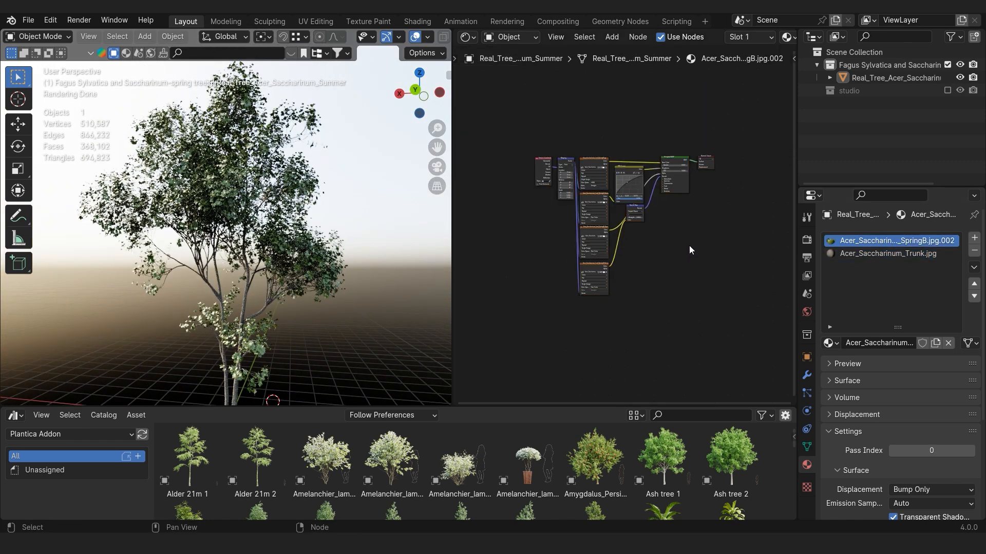
middle_click_drag(656, 301, 669, 328)
scroll(668, 329, "up", 4)
middle_click_drag(638, 283, 599, 244)
scroll(598, 238, "up", 2)
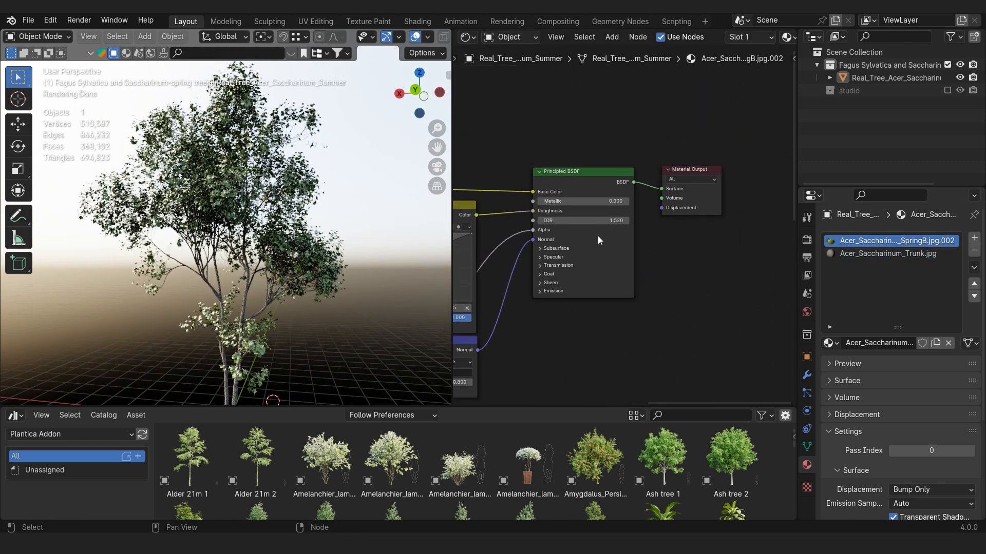
middle_click_drag(233, 252, 205, 218)
middle_click_drag(696, 273, 650, 317)
Add a Translucent BSDF above the leaf material's Principled BSDF and move the Material Output farther away from the shaders.
key("F3")
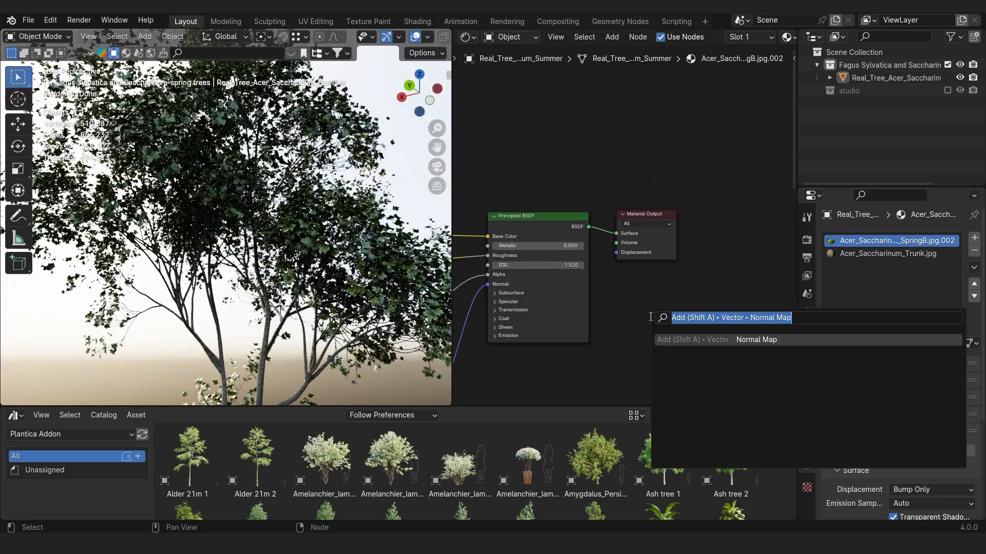
type("tra")
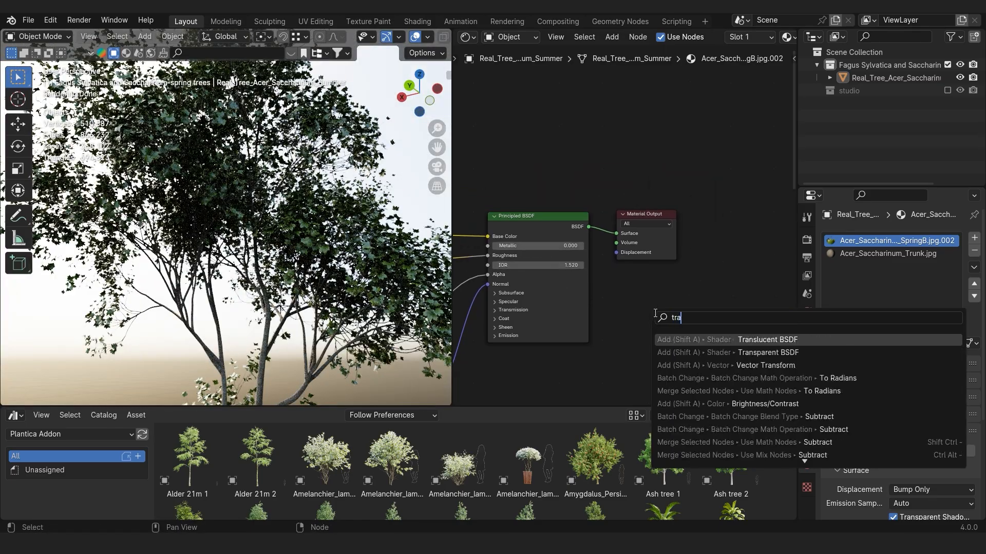
left_click(774, 340)
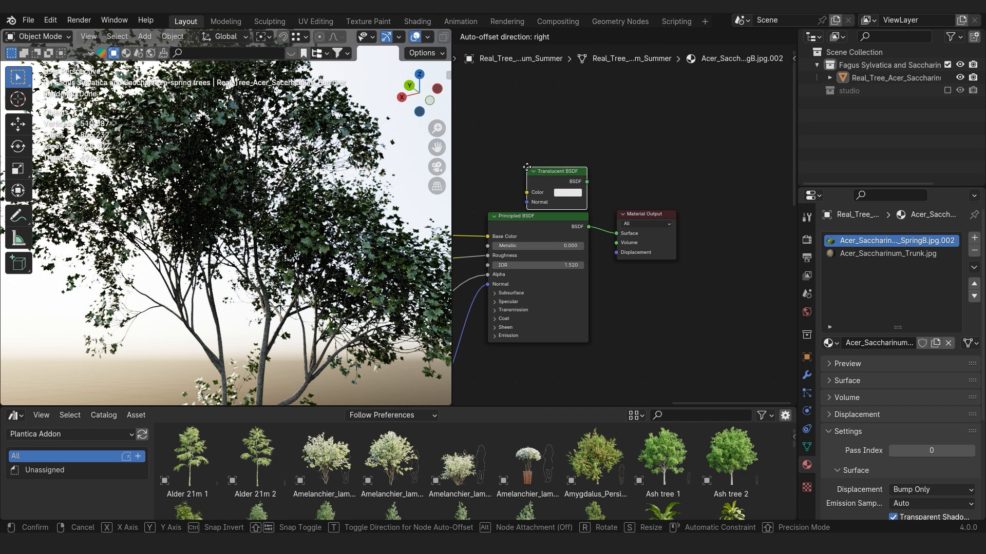
left_click(526, 167)
left_click_drag(647, 217, 770, 210)
Link the leaf color texture to the Translucent BSDF's Color and the leaf Normal Map to its Normal input.
middle_click_drag(535, 221, 695, 225)
middle_click_drag(460, 245, 552, 210)
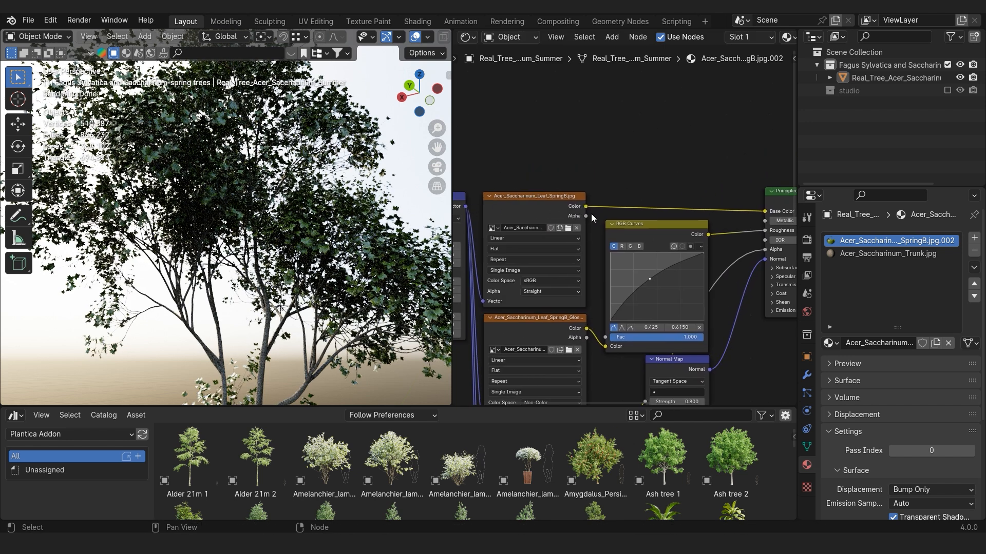
left_click_drag(718, 103, 707, 168)
left_click(706, 179)
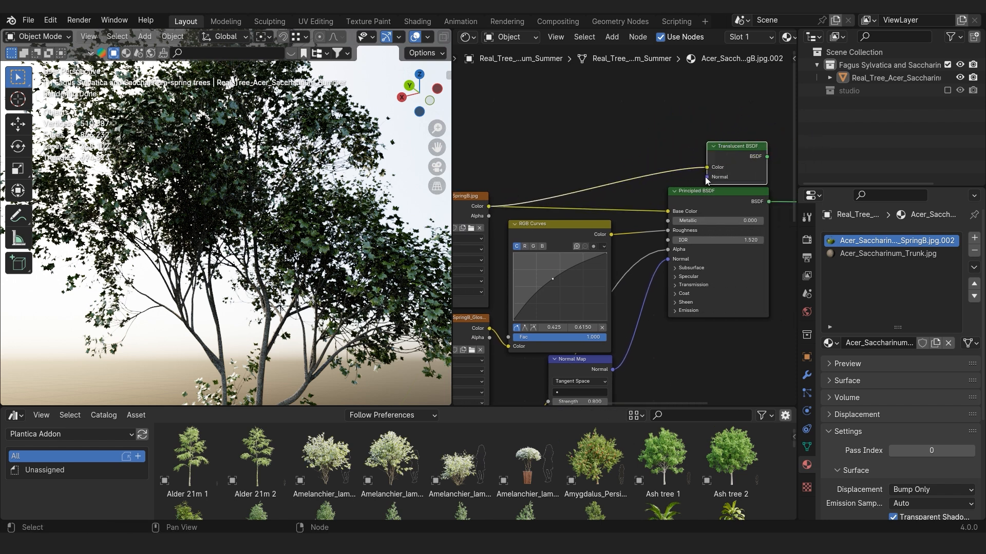
left_click_drag(616, 348, 612, 264)
Insert an Add Shader before the Material Output to combine the Translucent BSDF with the Principled BSDF.
middle_click_drag(693, 260, 541, 395)
scroll(623, 257, "up", 3)
key("F3")
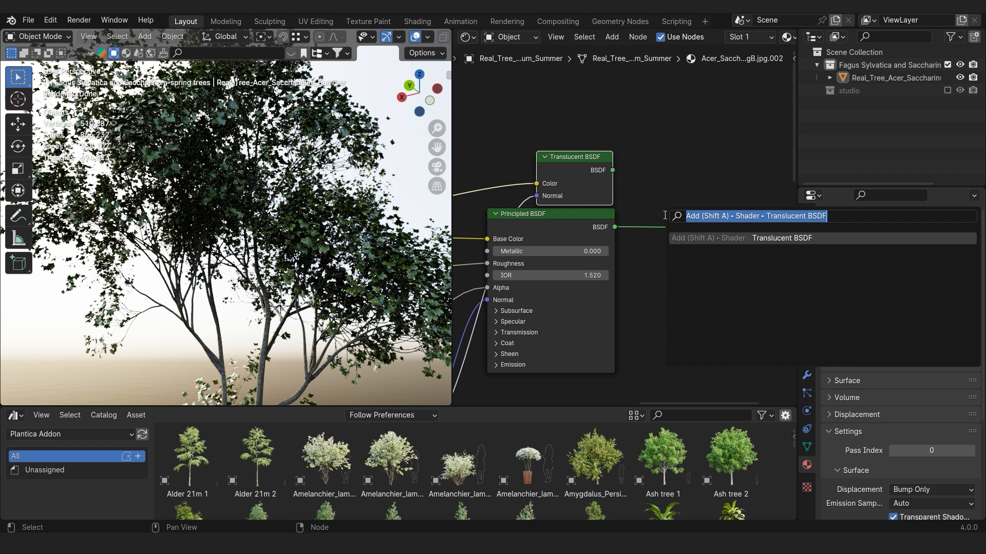
type("add s")
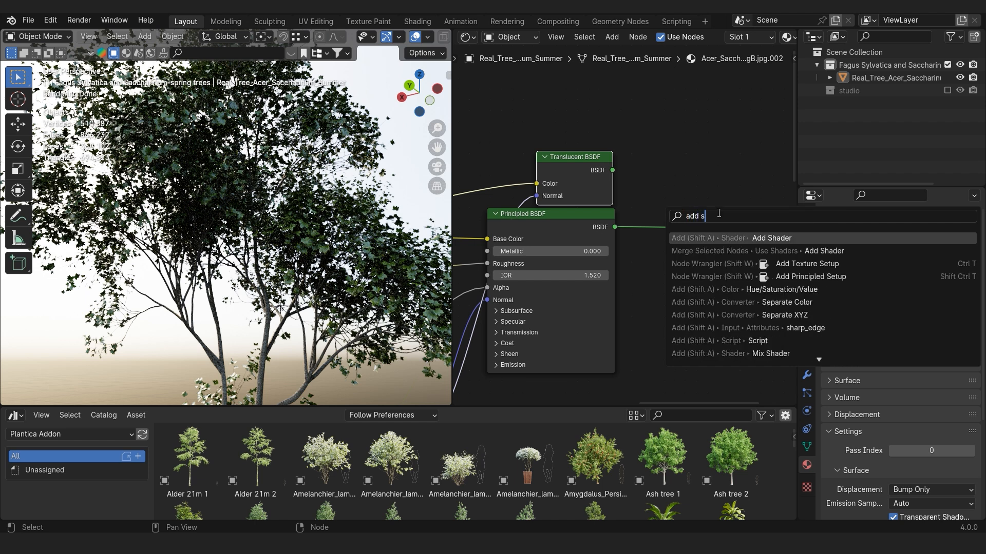
key("Return")
left_click(657, 214)
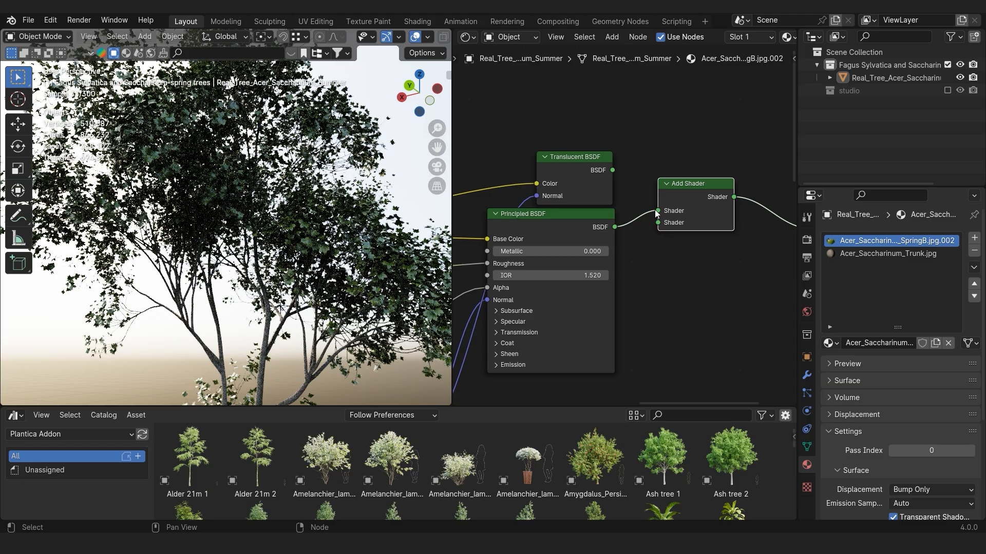
left_click_drag(660, 226, 658, 223)
left_click_drag(657, 211, 612, 171)
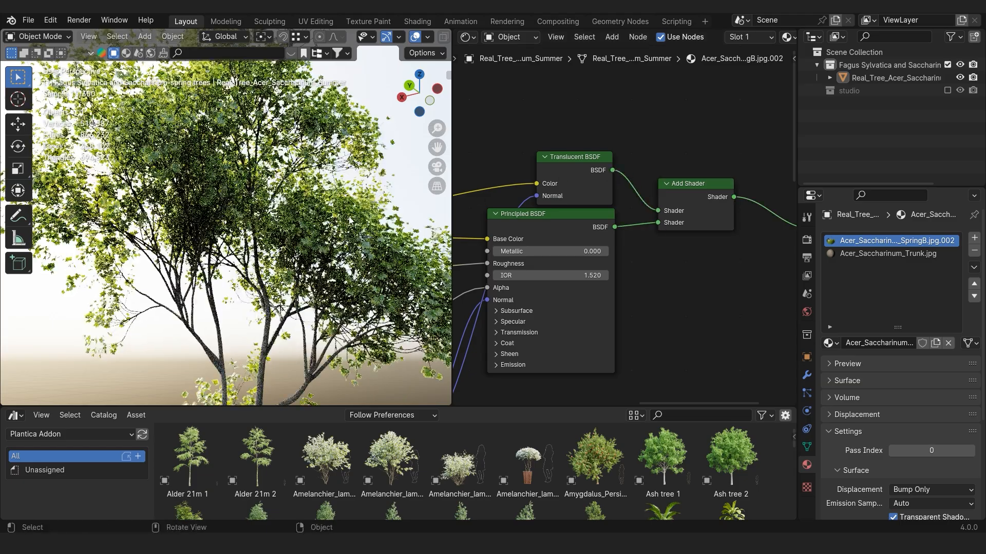
Examine the whole tree and its translucent leaves from a different viewpoint.
scroll(333, 171, "down", 3)
middle_click_drag(332, 169, 332, 150)
middle_click_drag(334, 246, 352, 269)
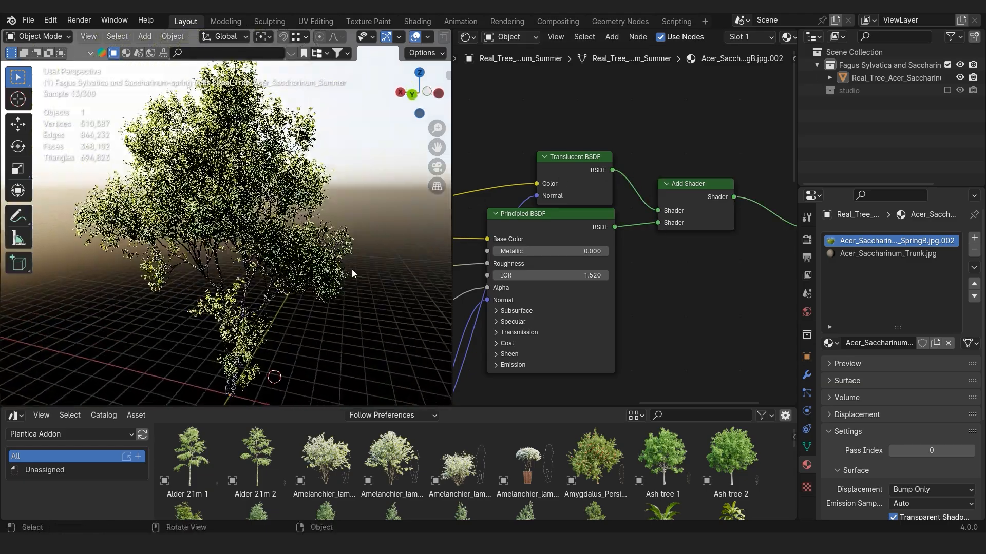
Examine the translucent leaves up close by flying the viewpoint into the tree's crown.
middle_click_drag(293, 257, 272, 252)
scroll(313, 218, "up", 3)
scroll(314, 218, "down", 3)
scroll(237, 219, "up", 2)
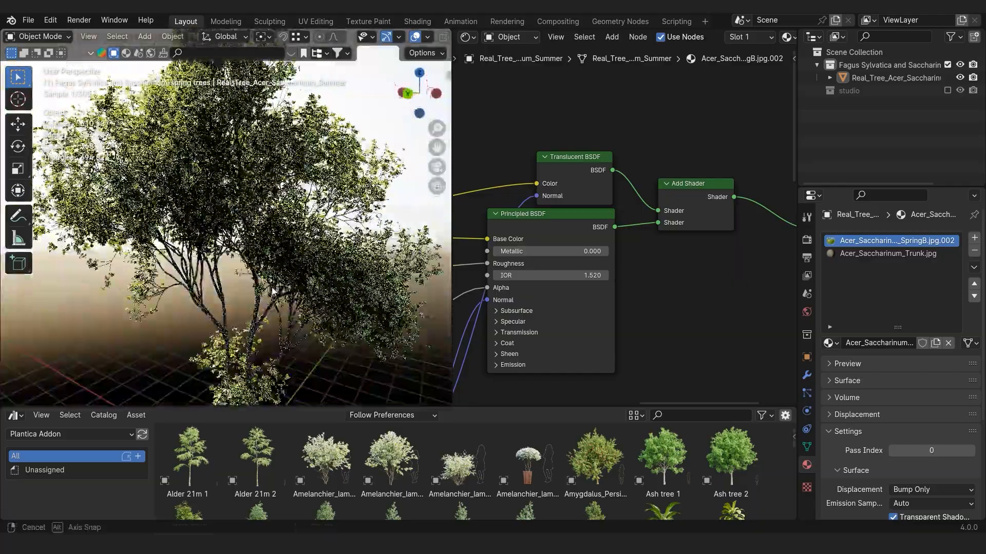
scroll(272, 252, "up", 5)
key("shift+grave")
key("w")
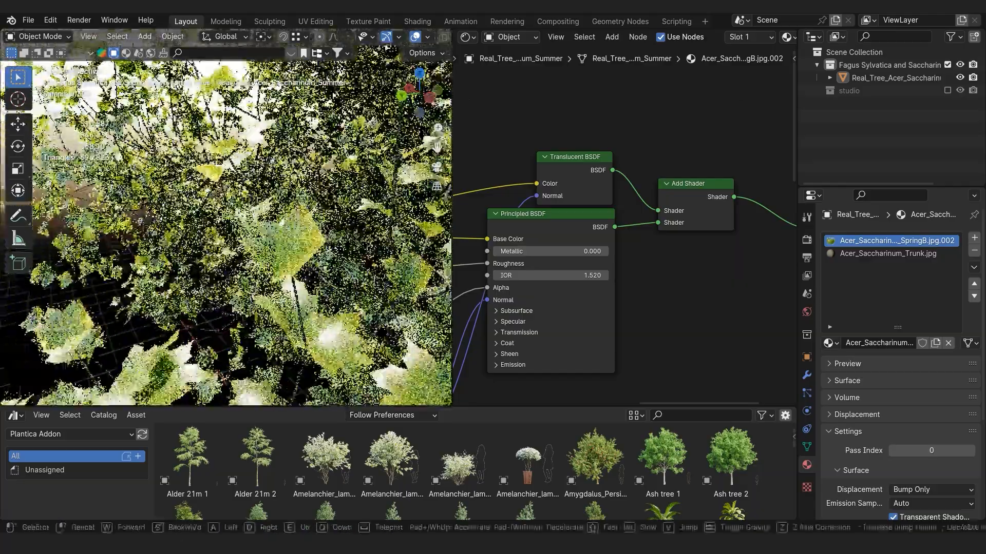
key("w")
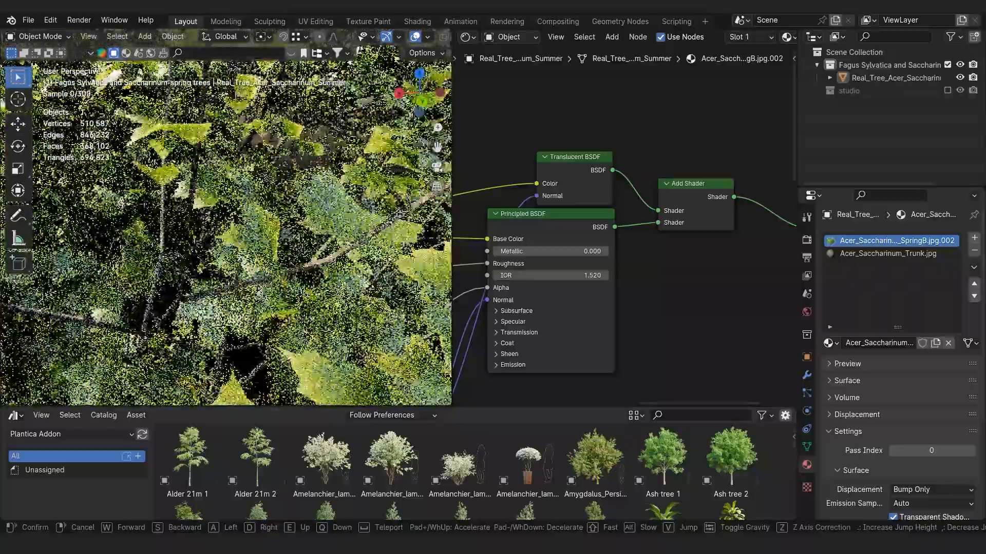
key("w")
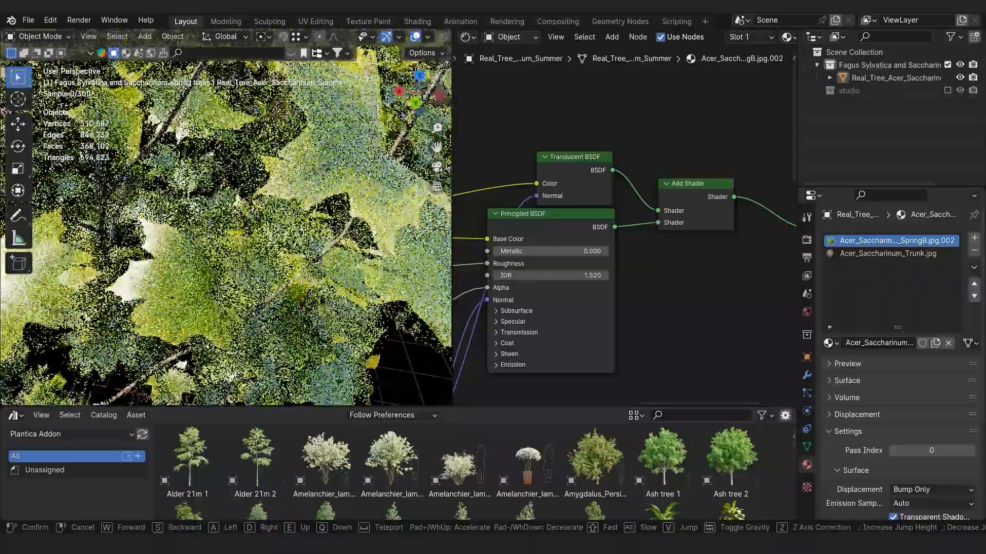
left_click(221, 167)
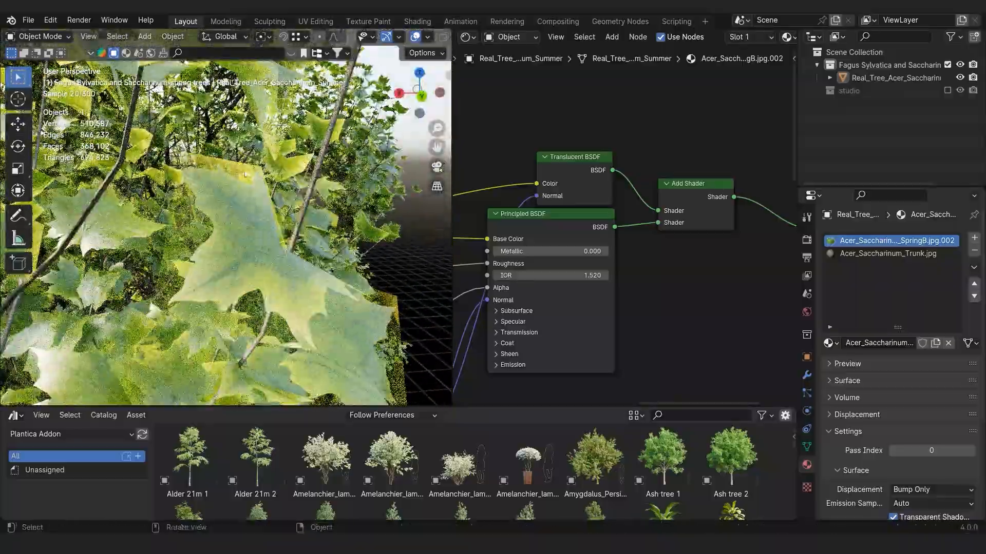
Add a Transparent BSDF just above the Add Shader in the leaf material.
scroll(585, 223, "up", 1)
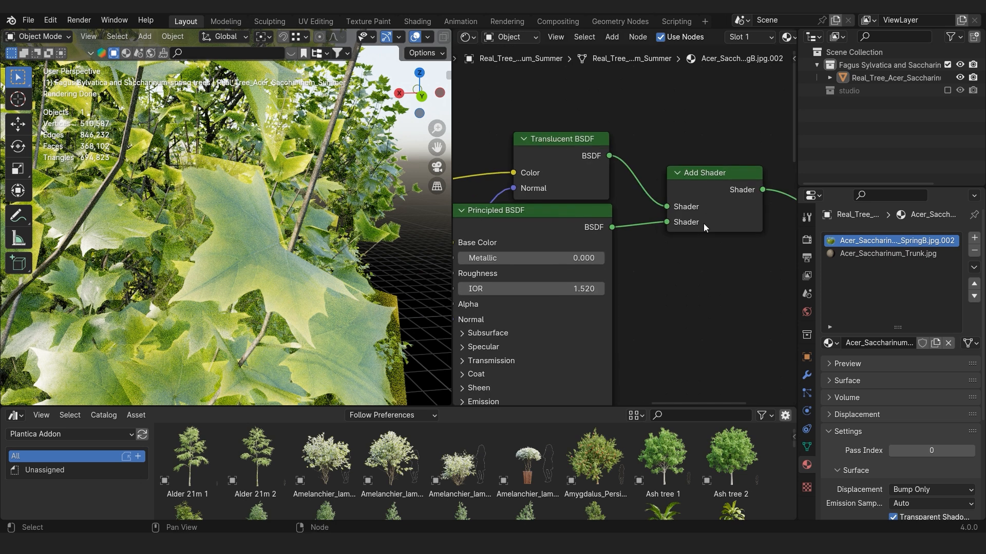
scroll(561, 242, "down", 6)
middle_click_drag(570, 239, 680, 82)
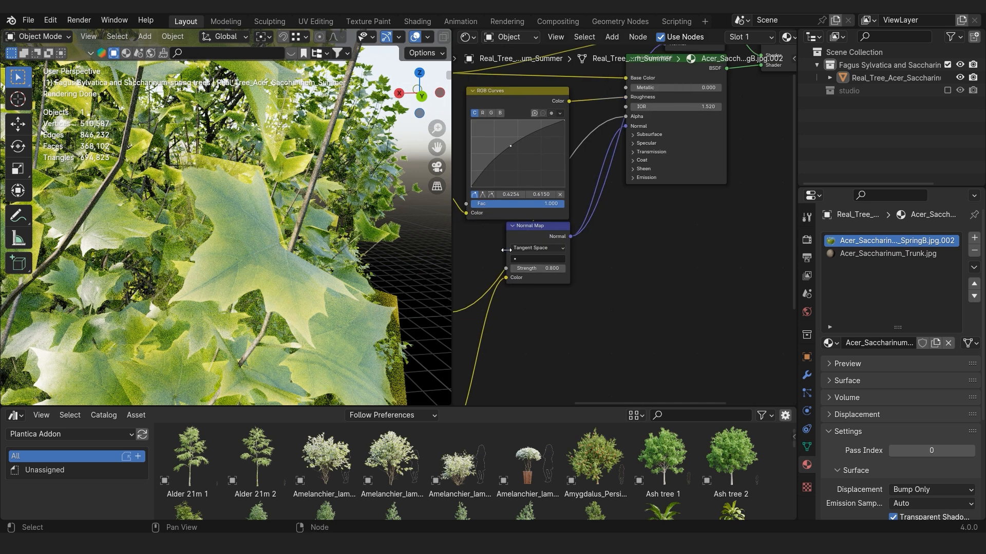
middle_click_drag(491, 268, 648, 265)
left_click_drag(690, 223, 693, 249)
middle_click_drag(734, 233, 547, 363)
scroll(700, 262, "down", 1)
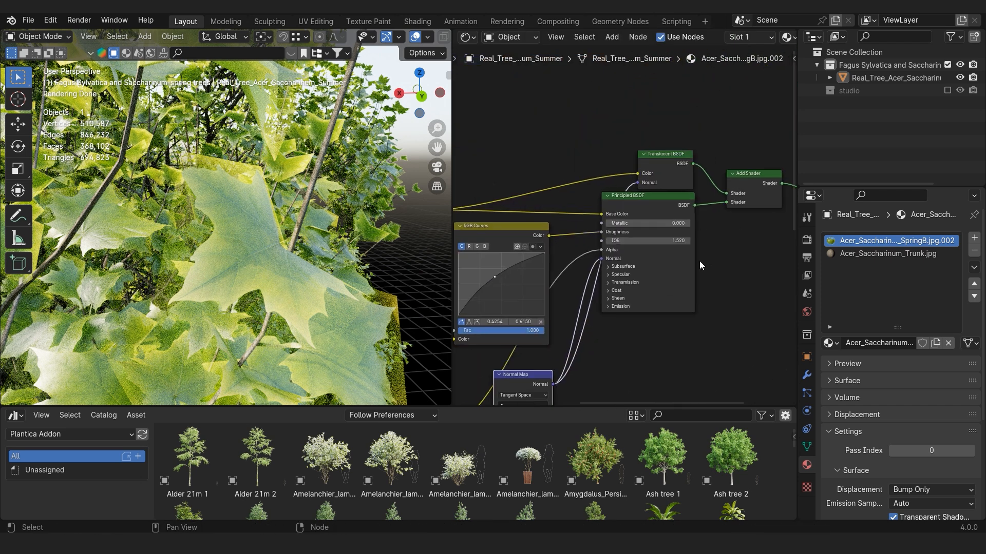
scroll(615, 258, "up", 2)
middle_click_drag(757, 213, 581, 253)
key("F3")
type("t")
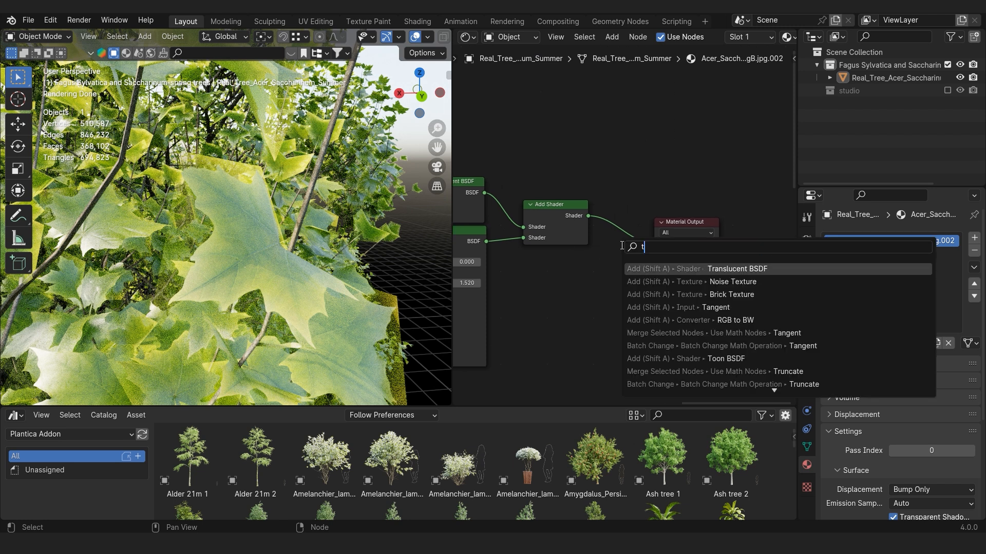
type("ra")
left_click(739, 282)
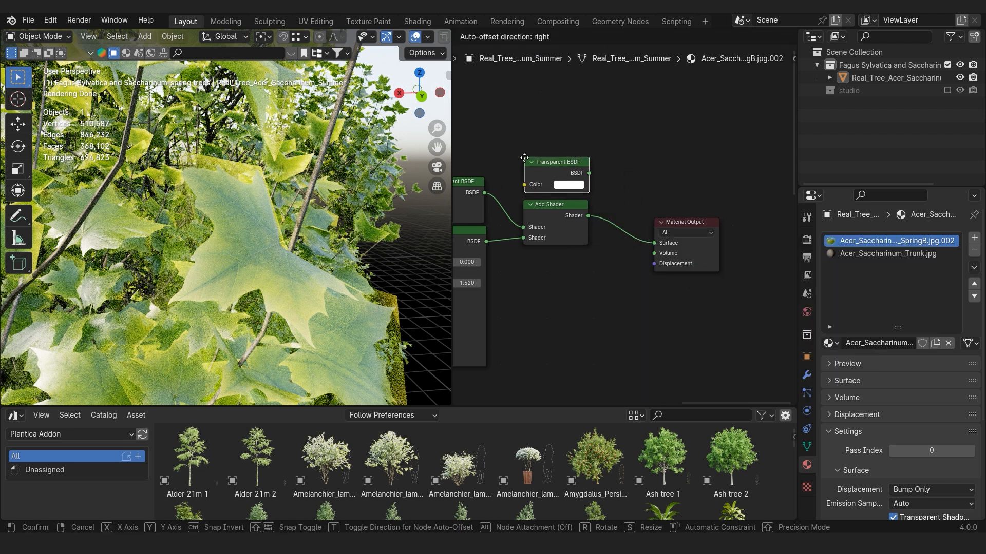
left_click(525, 163)
Insert a Mix Shader between the Add Shader and the Material Output.
key("F3")
type("m")
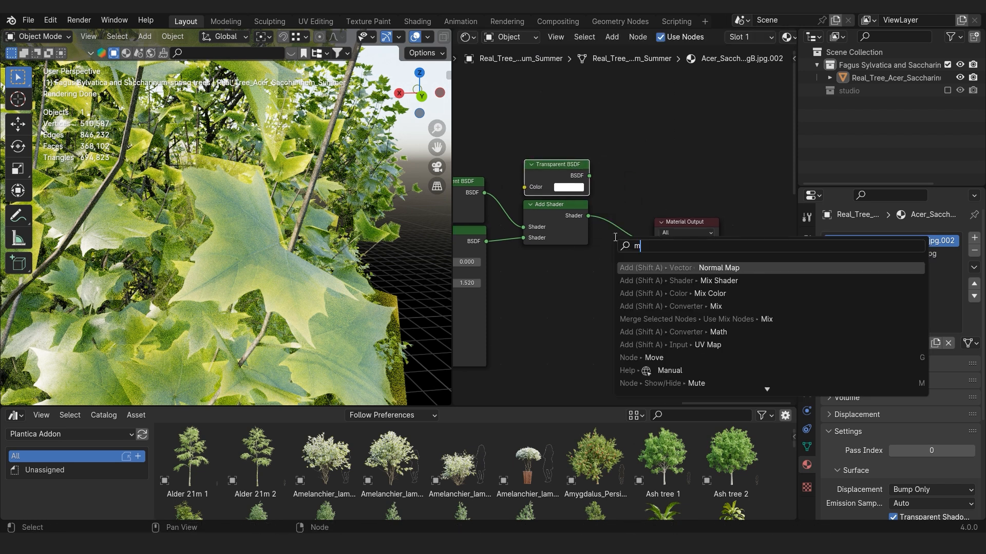
type("id")
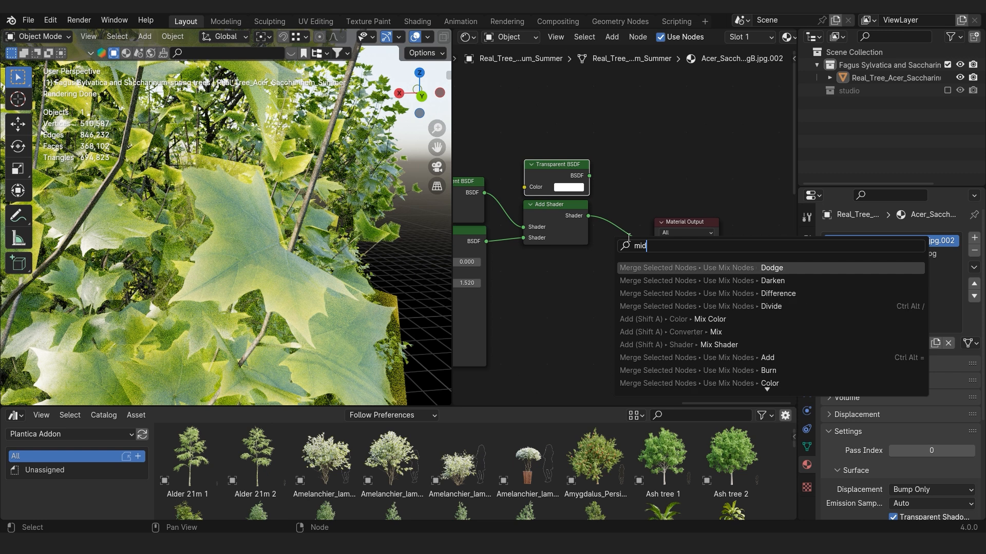
left_click(720, 344)
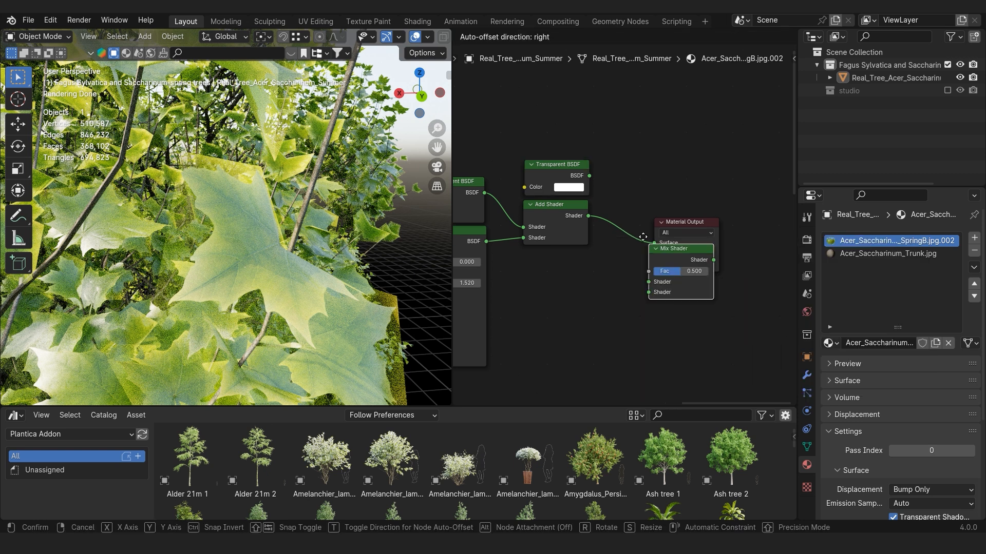
left_click(624, 189)
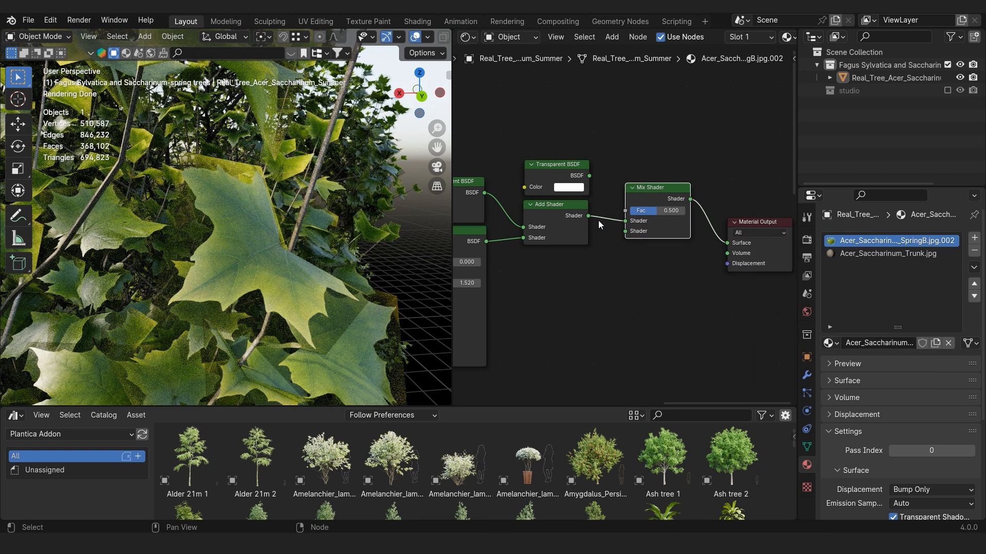
Combine the Transparent BSDF with the Add Shader in the Mix Shader, linking the leaf opacity texture's Color to its Fac.
scroll(521, 266, "down", 3)
middle_click_drag(520, 266, 596, 244)
left_click_drag(697, 201, 536, 178)
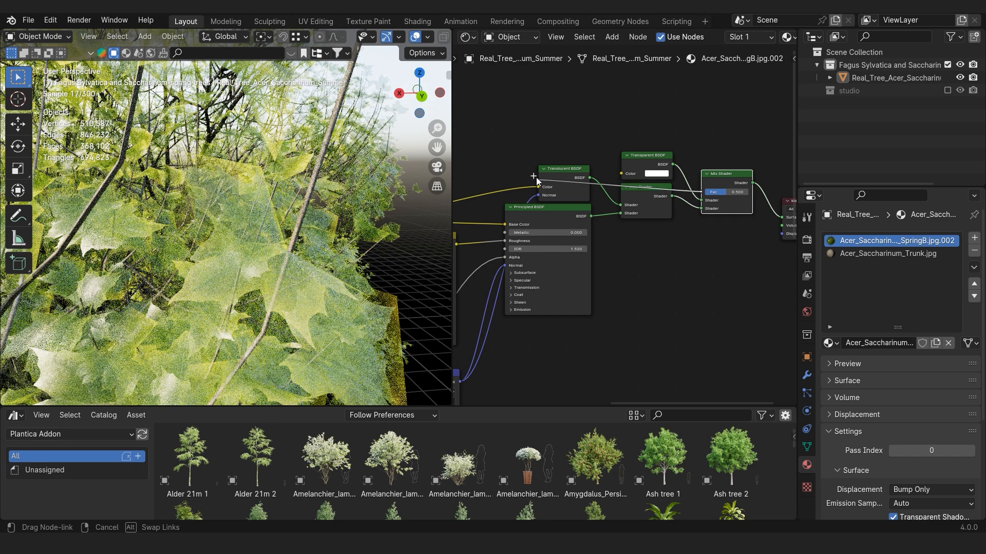
left_click_drag(693, 188, 568, 285)
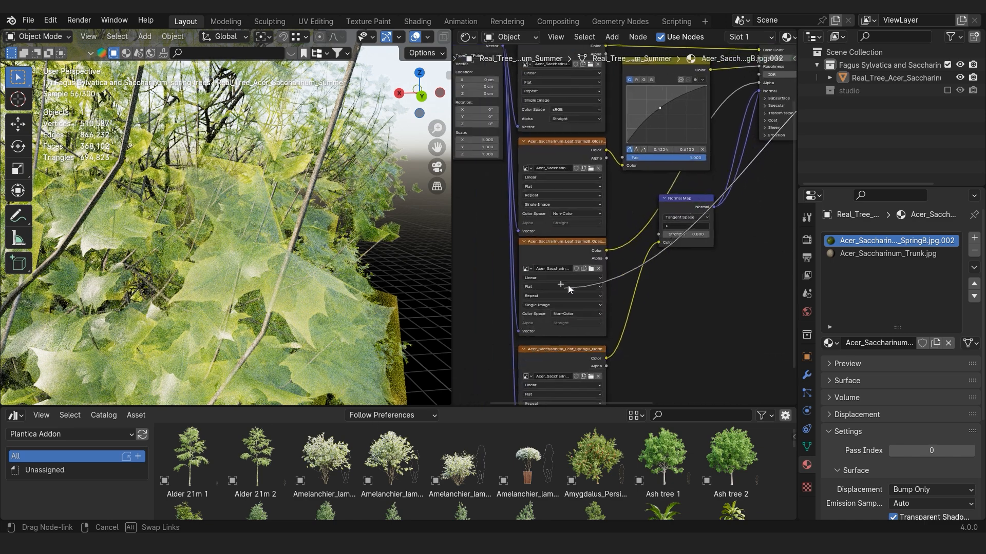
left_click_drag(606, 249, 605, 250)
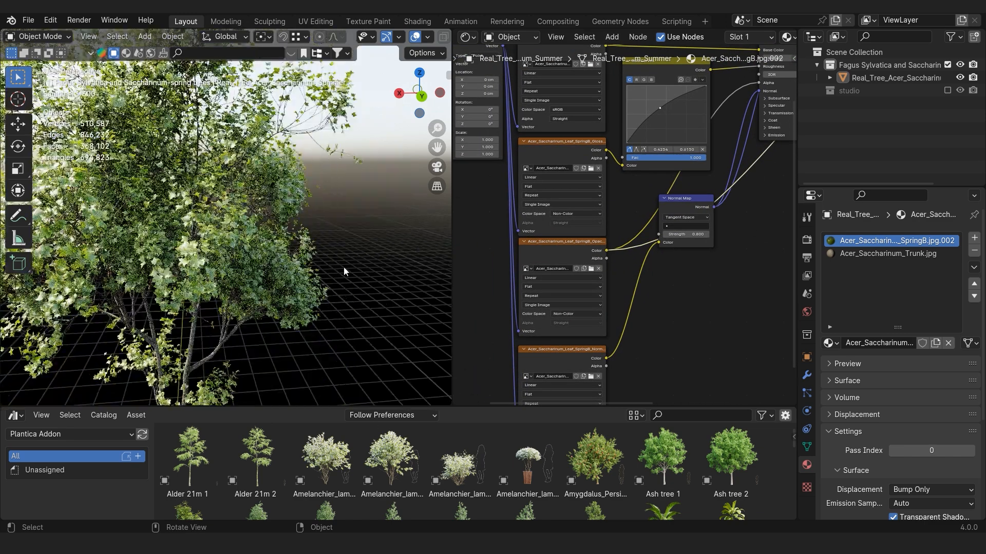
Review the whole tree with the opacity mix and move the leaf material's Material Output slightly higher beside the Mix Shader.
middle_click_drag(281, 262, 308, 277)
scroll(329, 234, "down", 2)
scroll(292, 235, "up", 3)
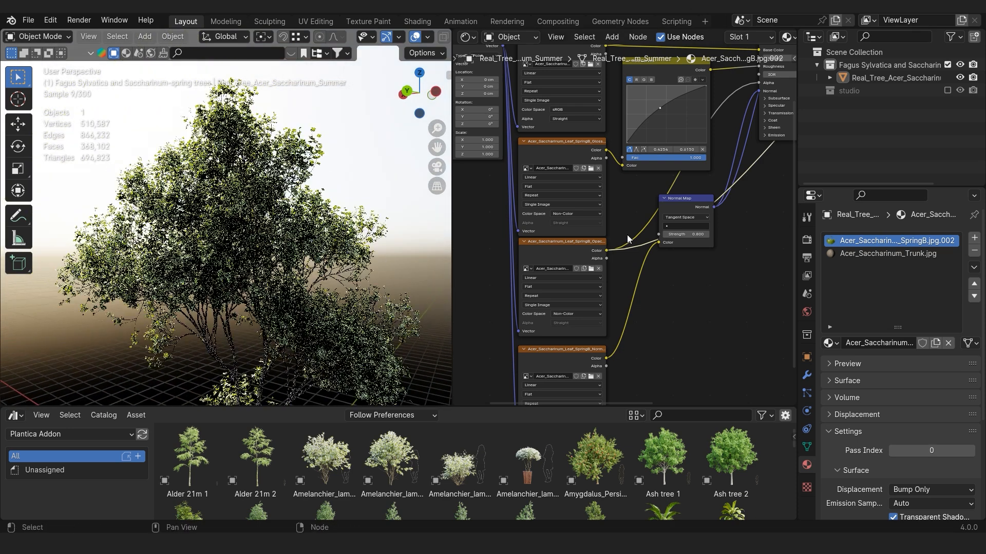
scroll(626, 226, "down", 4)
middle_click_drag(721, 213, 583, 298)
scroll(636, 231, "up", 5)
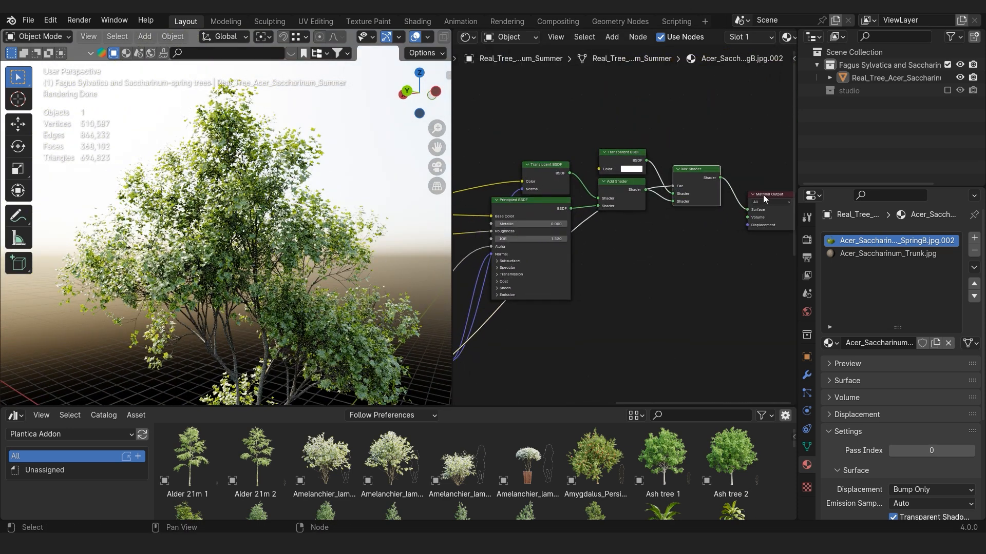
left_click_drag(763, 199, 751, 162)
left_click(697, 261)
Examine the backlit leaves up close from a low viewpoint inside the crown.
middle_click_drag(465, 235, 609, 264)
scroll(611, 261, "up", 3)
scroll(208, 262, "down", 1)
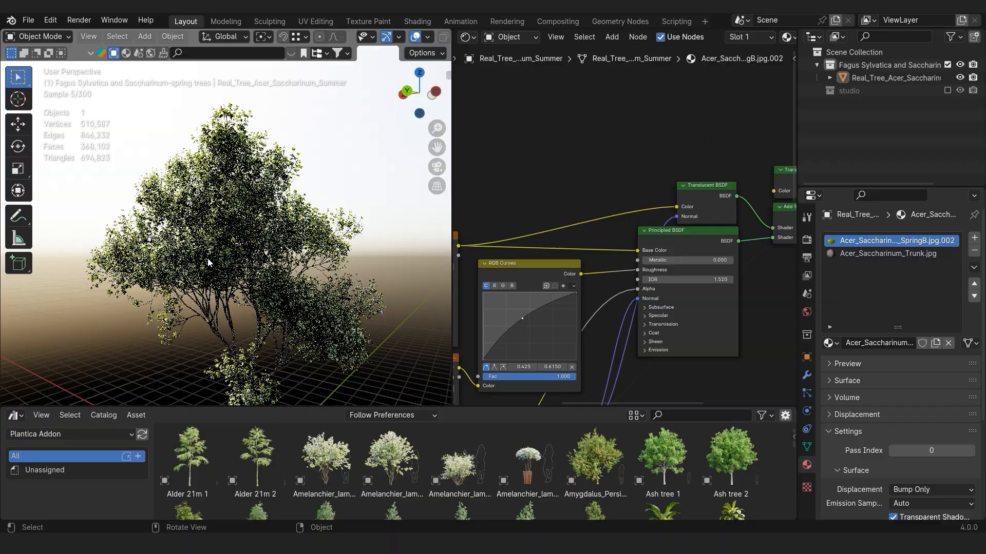
middle_click_drag(208, 262, 221, 233)
scroll(240, 251, "up", 5)
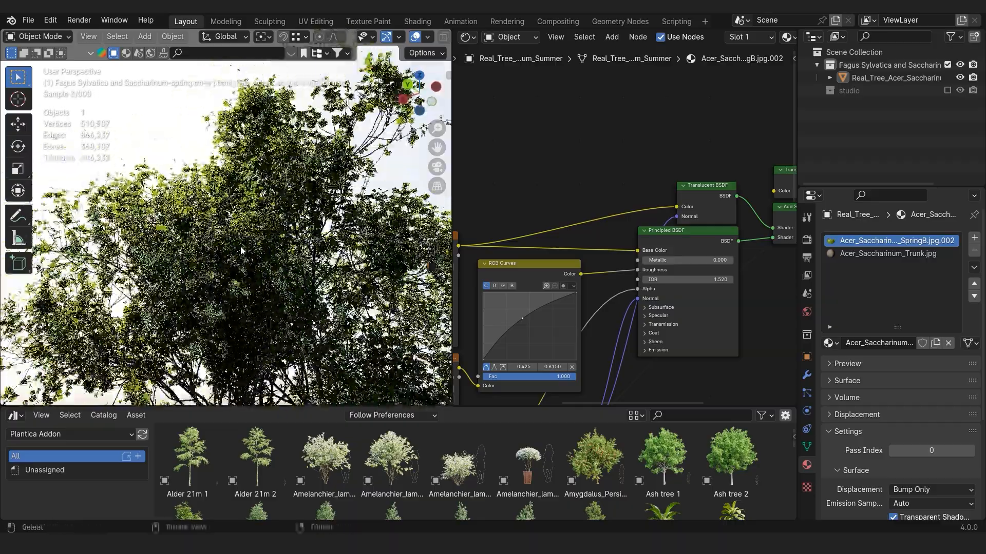
scroll(240, 251, "up", 5)
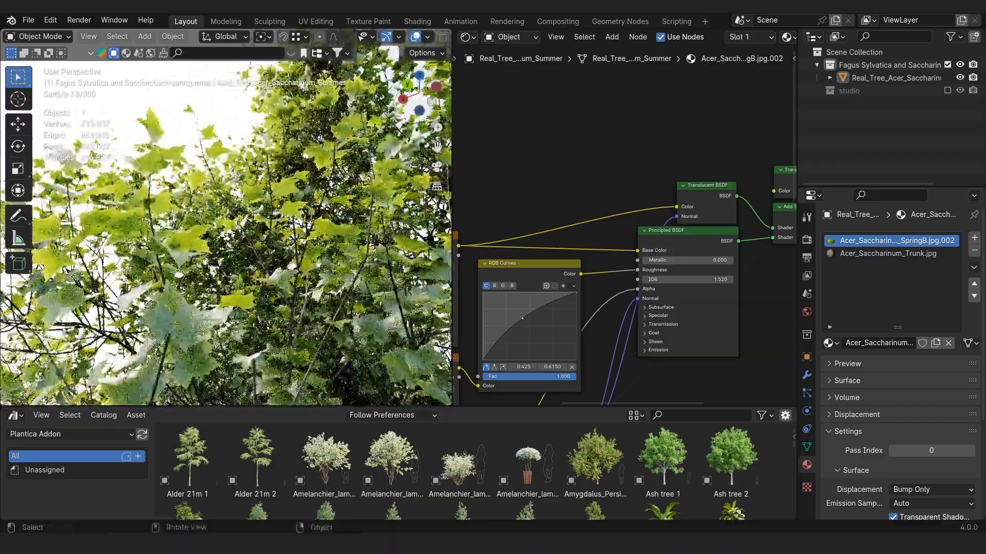
scroll(240, 251, "up", 3)
key("shift+grave")
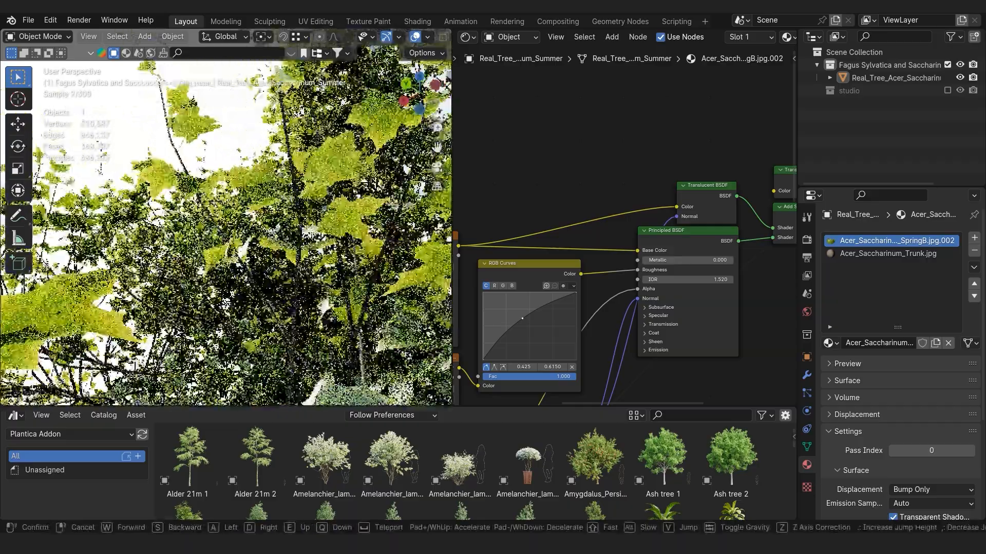
key("w")
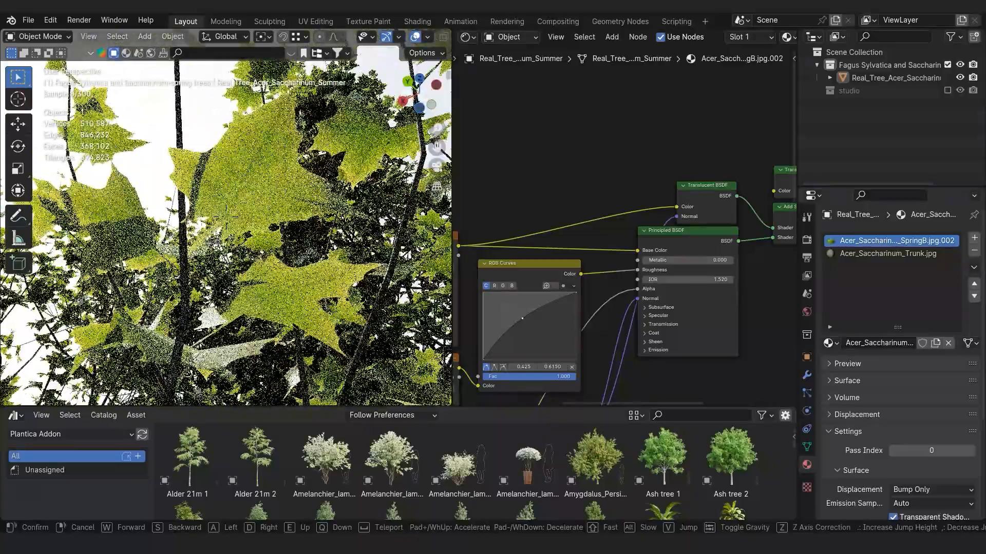
left_click(226, 216)
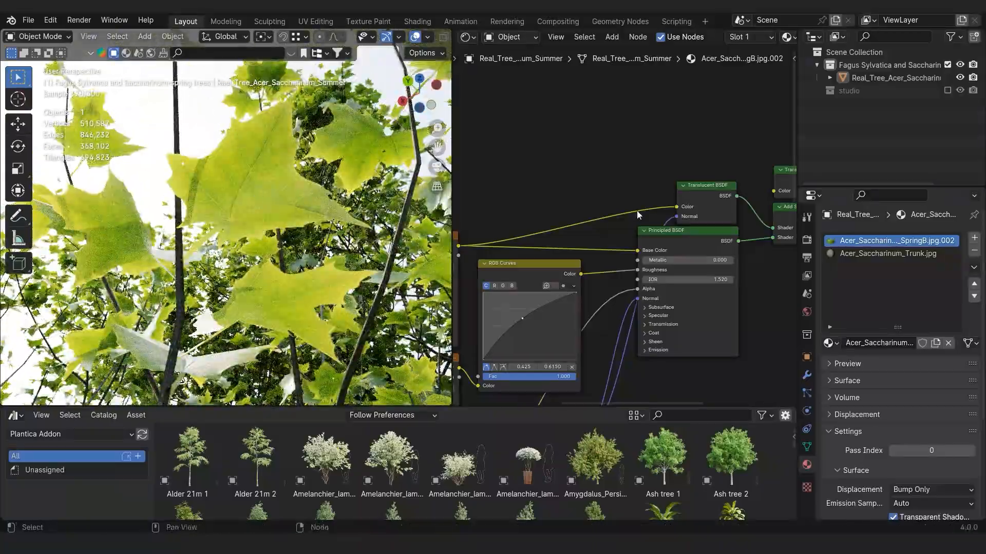
Insert a Hue/Saturation/Value node between the leaf color texture and the Translucent BSDF's Color, placing it above the Principled BSDF.
key("F3")
type("hu")
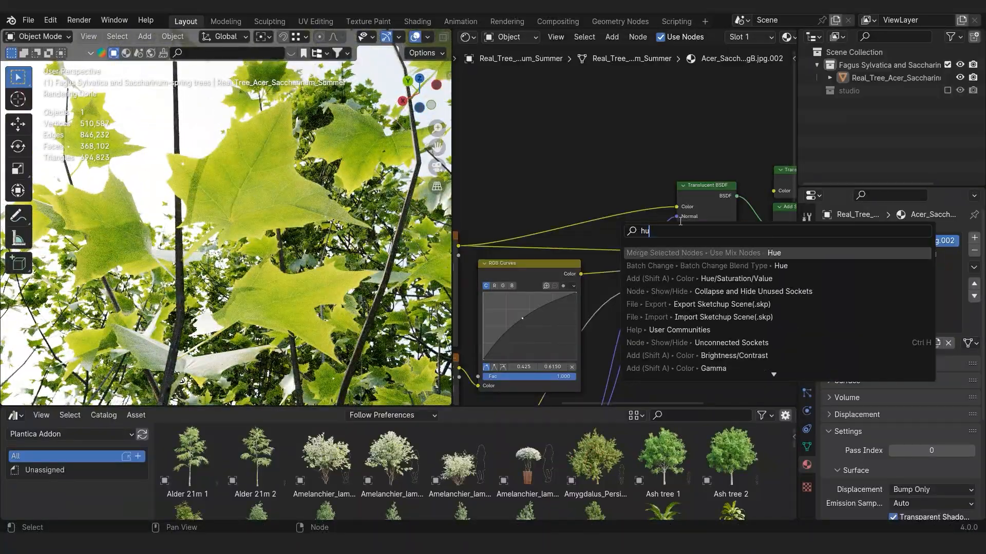
left_click(735, 279)
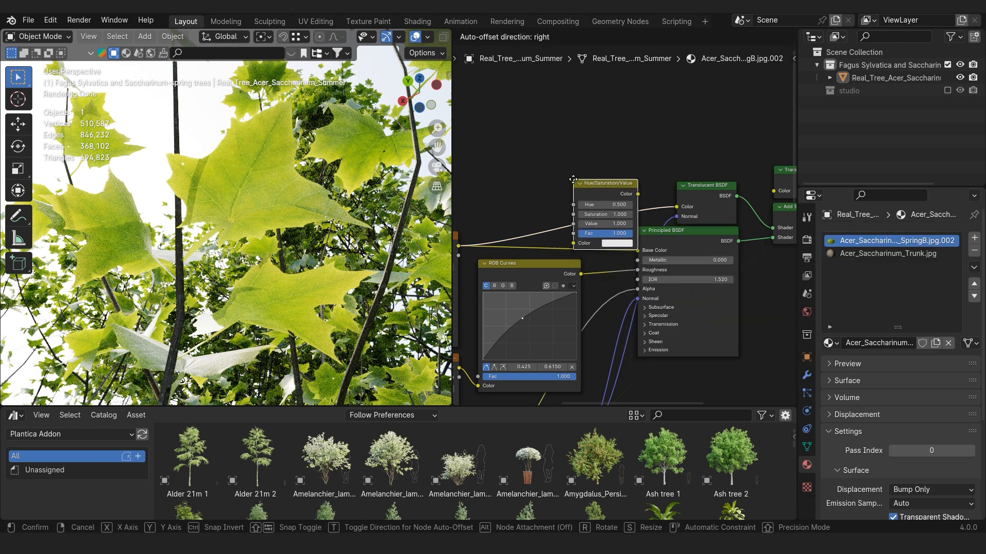
left_click(573, 180)
left_click_drag(587, 183, 564, 155)
Try a Value of 0.250 in the Hue/Saturation/Value node and restore it to 1.000.
scroll(567, 183, "up", 7)
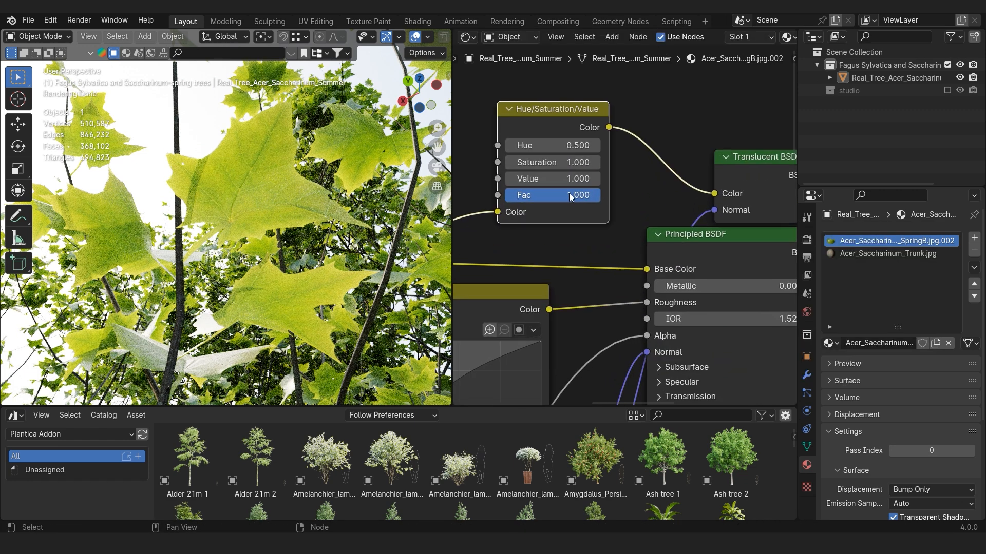
type("0")
key("Return")
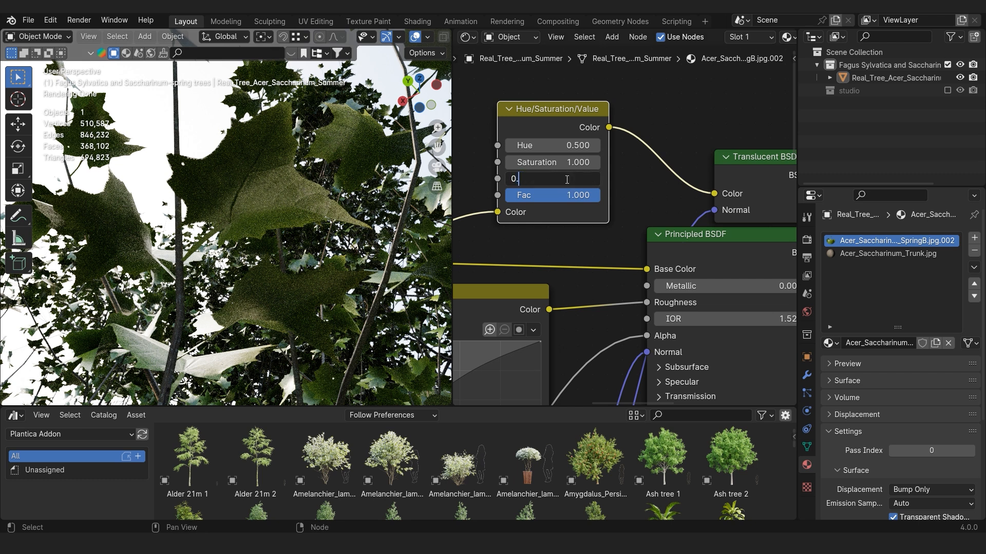
key("Return")
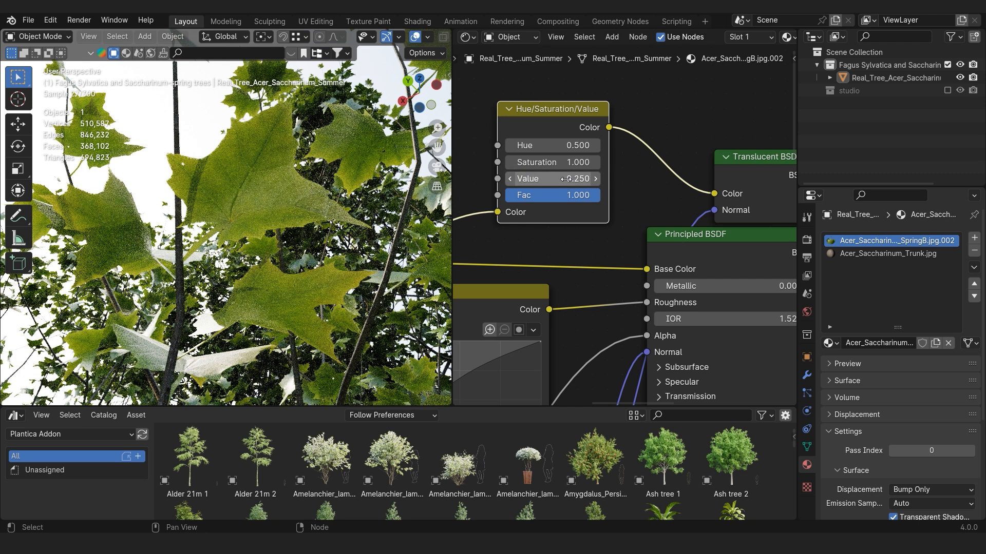
key("Return")
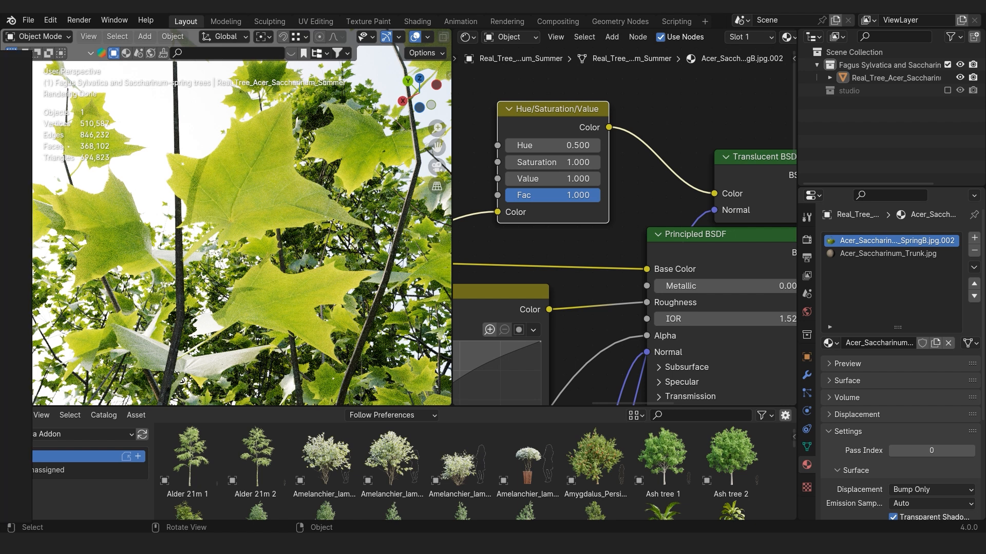
Switch to the reference image board and examine the backlit leaf and green tree photos.
left_click(17, 238)
right_click_drag(527, 271, 652, 282)
scroll(658, 249, "up", 5)
scroll(625, 229, "up", 6)
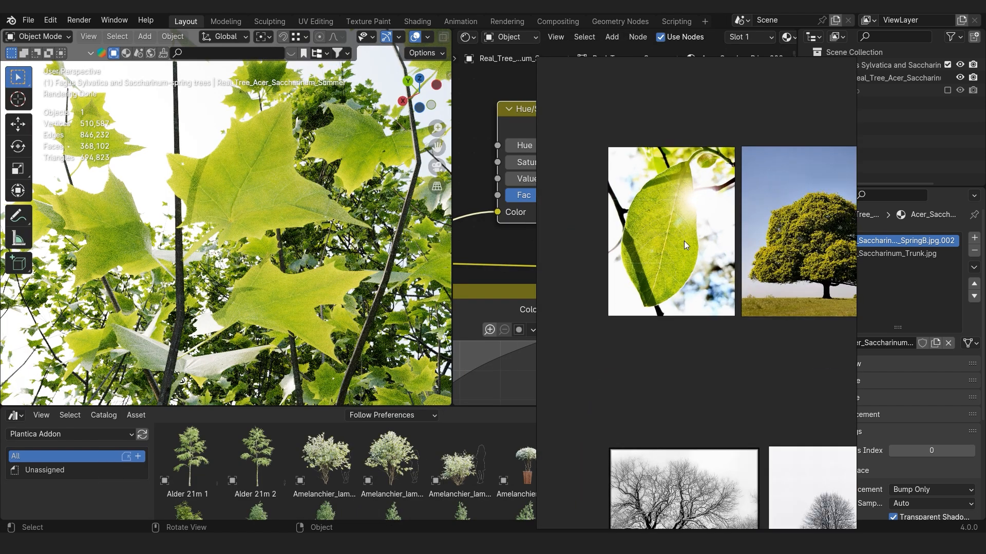
scroll(825, 259, "up", 5)
middle_click_drag(823, 259, 665, 264)
scroll(745, 260, "up", 5)
scroll(745, 260, "down", 6)
scroll(651, 284, "down", 5)
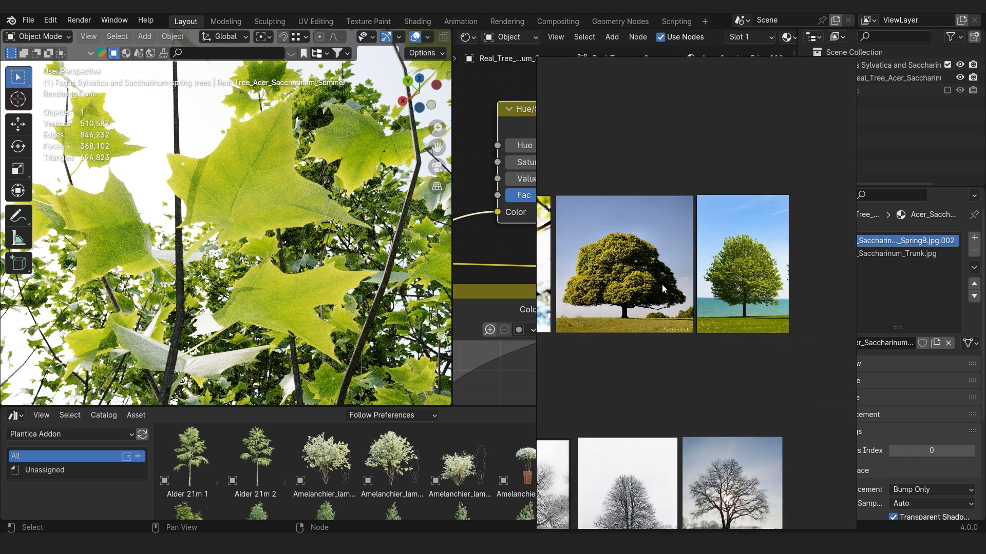
scroll(750, 267, "up", 5)
scroll(700, 257, "down", 2)
right_click_drag(677, 272, 0, 282)
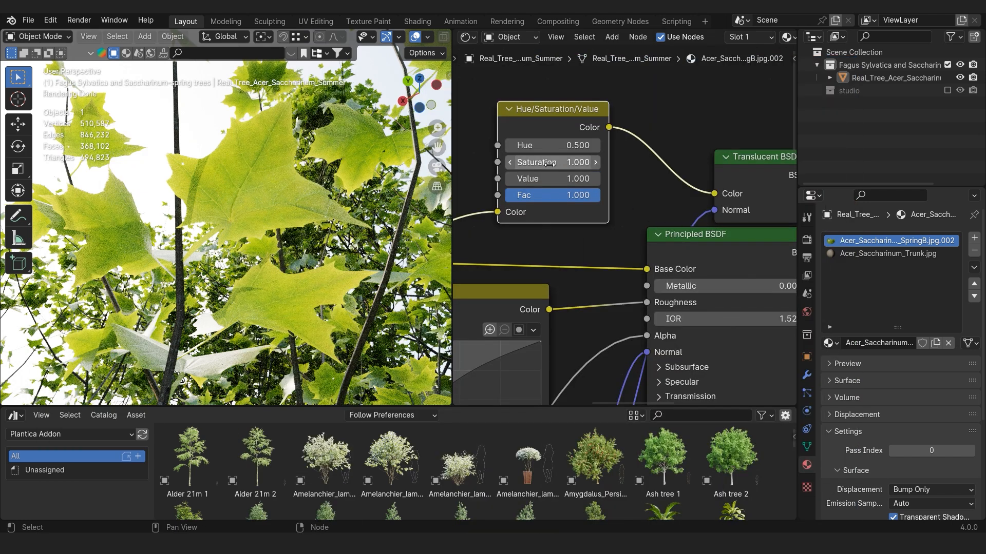
Bring back the reference board and examine its hue, saturation and brightness chart.
right_click_drag(0, 221, 291, 238)
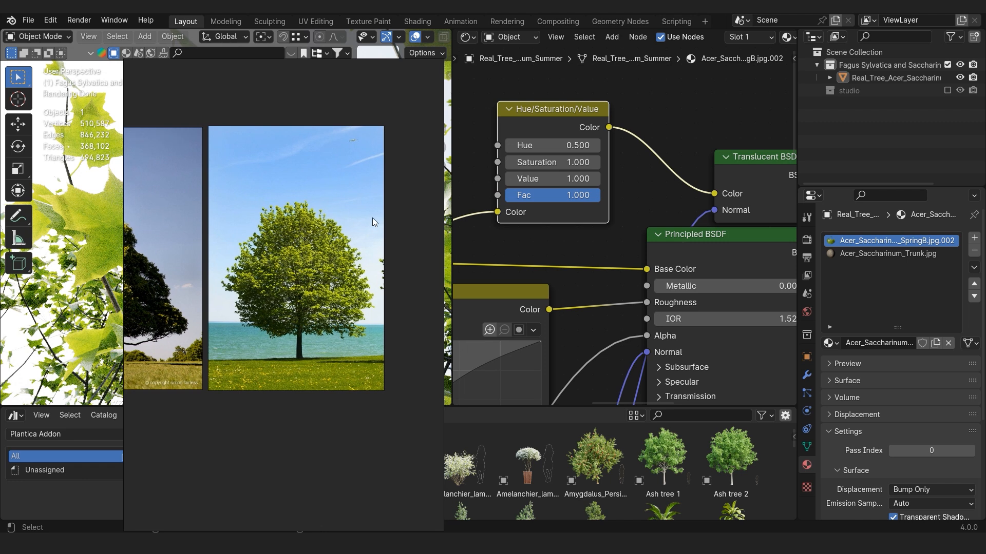
scroll(217, 231, "down", 7)
middle_click_drag(226, 233, 431, 331)
middle_click_drag(243, 308, 299, 258)
scroll(302, 272, "up", 9)
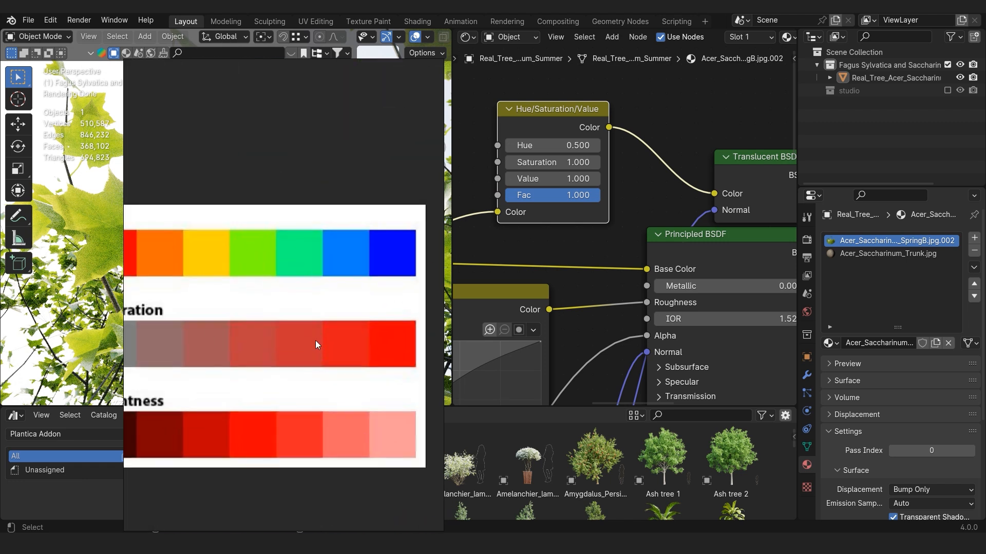
scroll(320, 339, "down", 3)
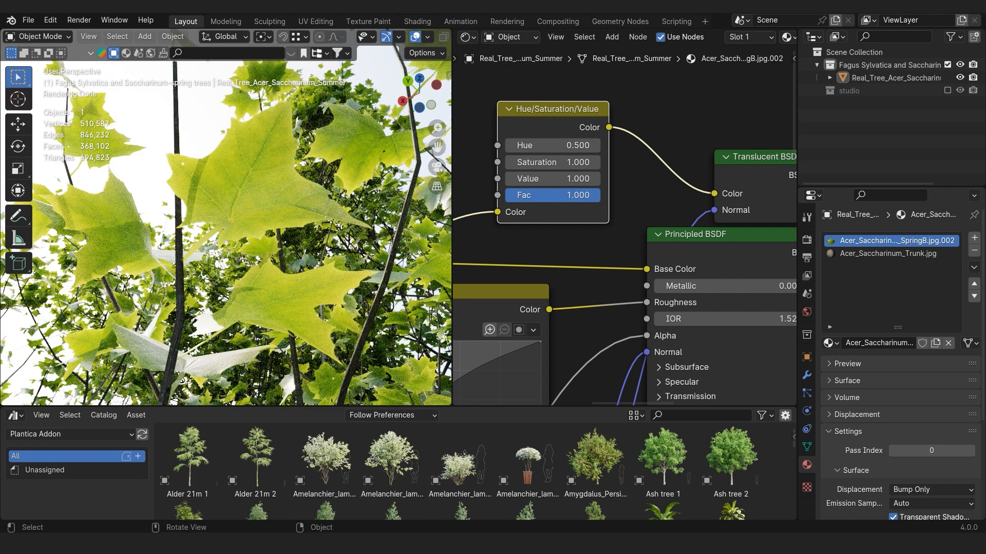
Set the Saturation to 1.2 in the Hue/Saturation/Value node feeding the Translucent BSDF.
left_click(580, 166)
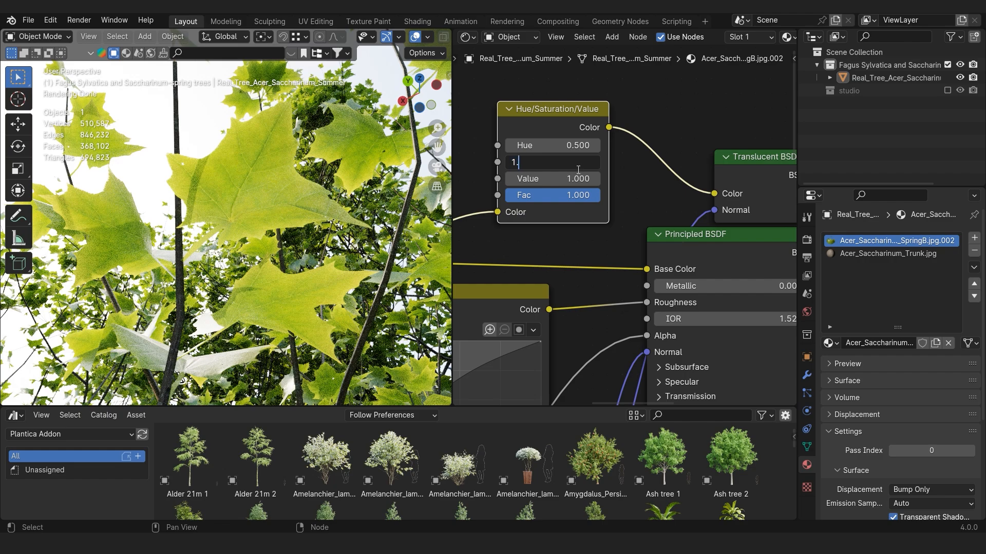
type("1.2")
key("Return")
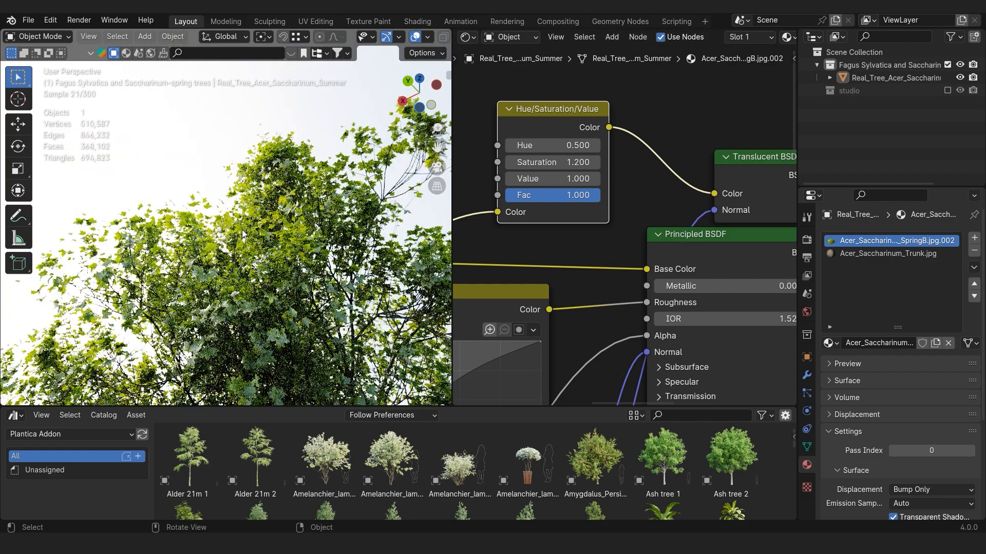
Examine the whole tree with the more saturated translucent leaves from farther away.
scroll(243, 230, "down", 2)
middle_click_drag(242, 230, 298, 273)
scroll(247, 252, "down", 6)
scroll(260, 244, "up", 2)
scroll(313, 280, "up", 3)
scroll(352, 291, "down", 3)
middle_click_drag(352, 292, 365, 285)
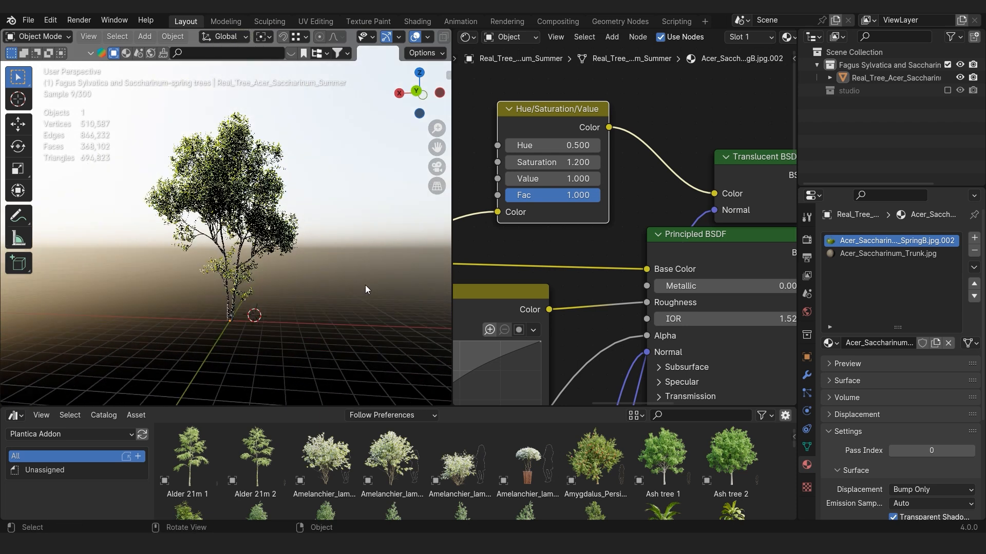
Set the Hue of the leaf material's Hue/Saturation/Value node to 0.49.
scroll(359, 288, "up", 1)
scroll(325, 284, "down", 1)
scroll(324, 280, "up", 1)
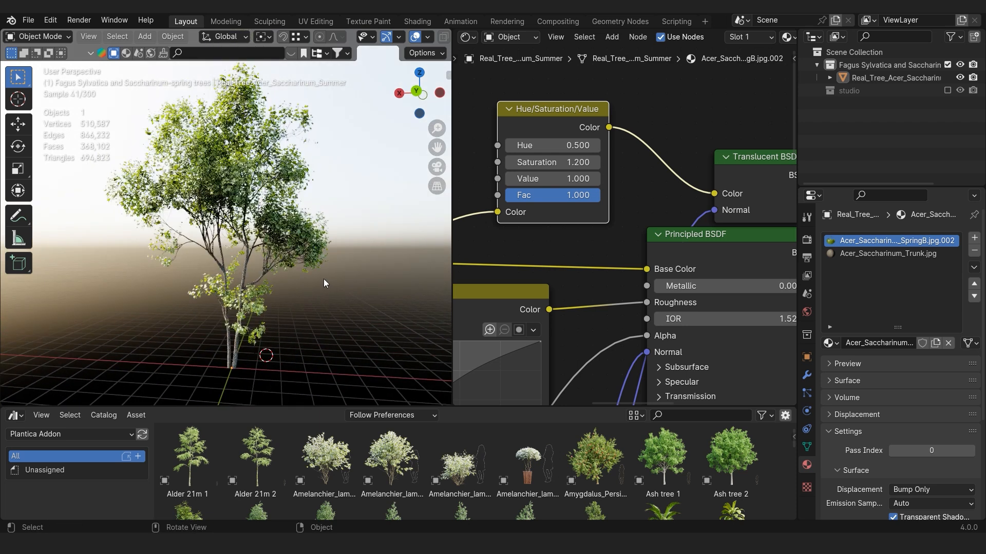
left_click(578, 146)
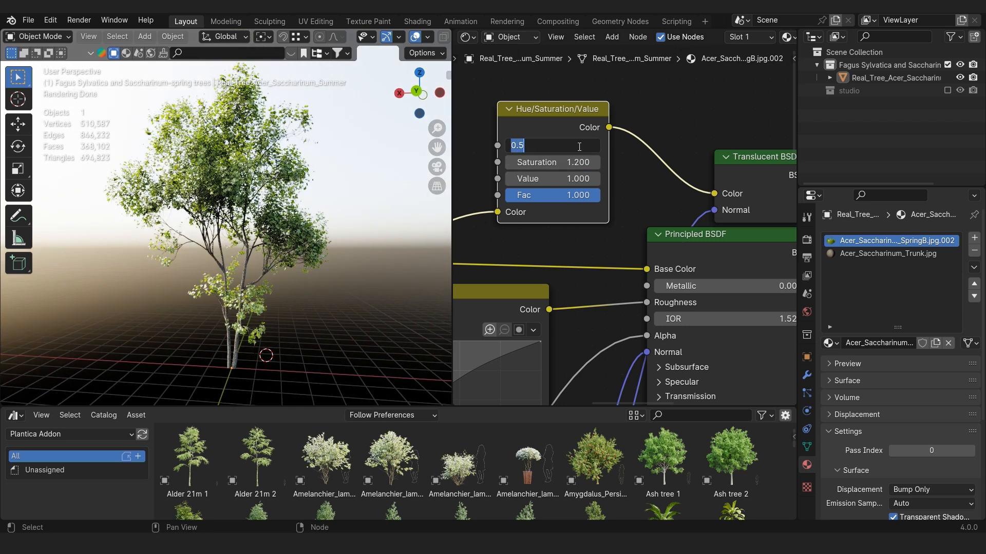
type("0.49")
key("Return")
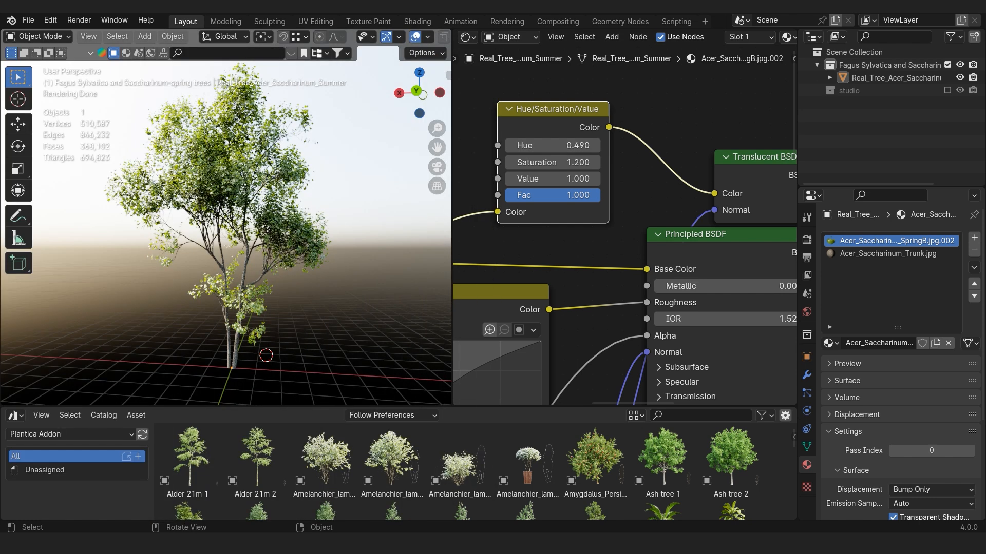
View the hue, saturation and brightness reference chart, and close it.
mouse_move(286, 543)
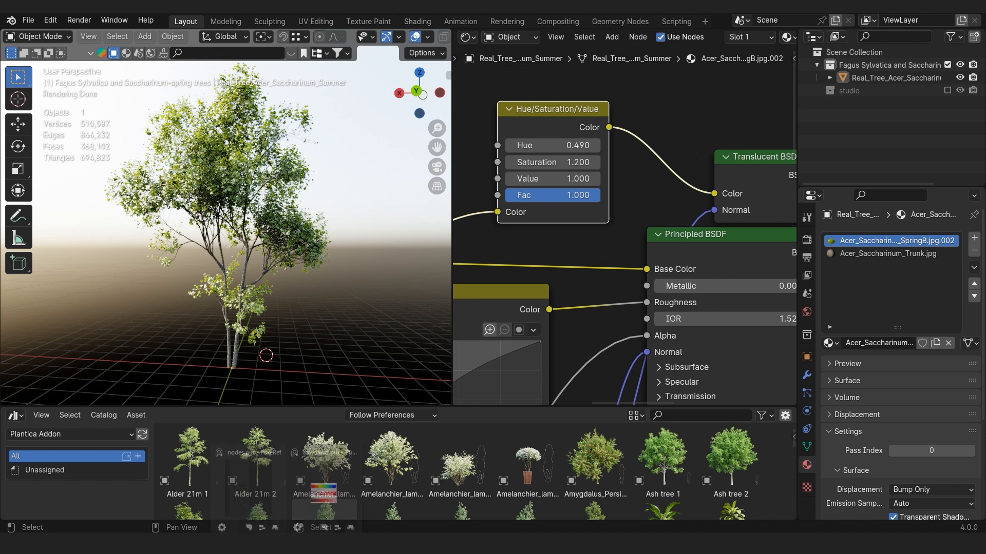
left_click(289, 496)
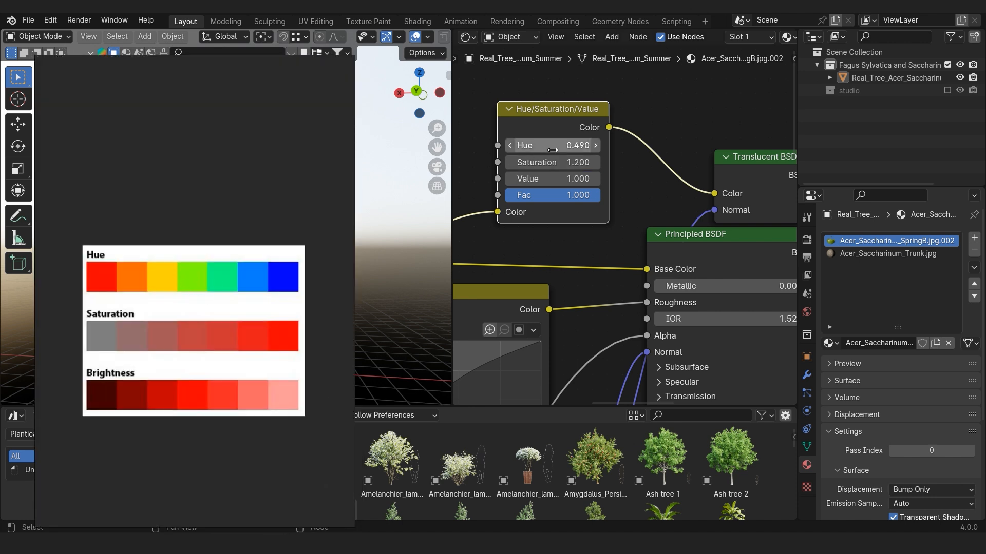
right_click_drag(244, 90, 0, 159)
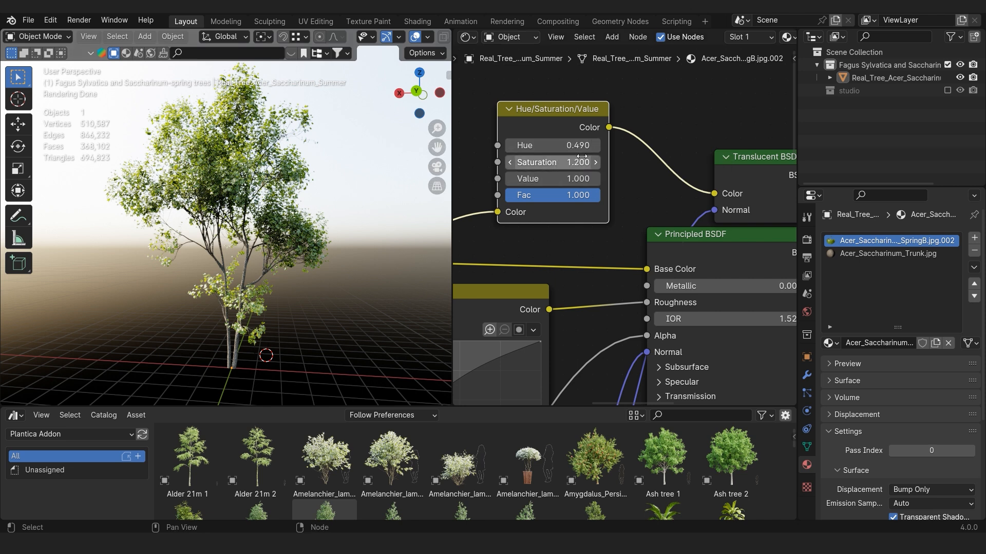
Try a Hue of 0.250 on the leaf material's Hue/Saturation/Value node, and undo the change.
mouse_move(577, 146)
left_mouse_down()
mouse_move(559, 146)
mouse_move(575, 146)
left_mouse_up()
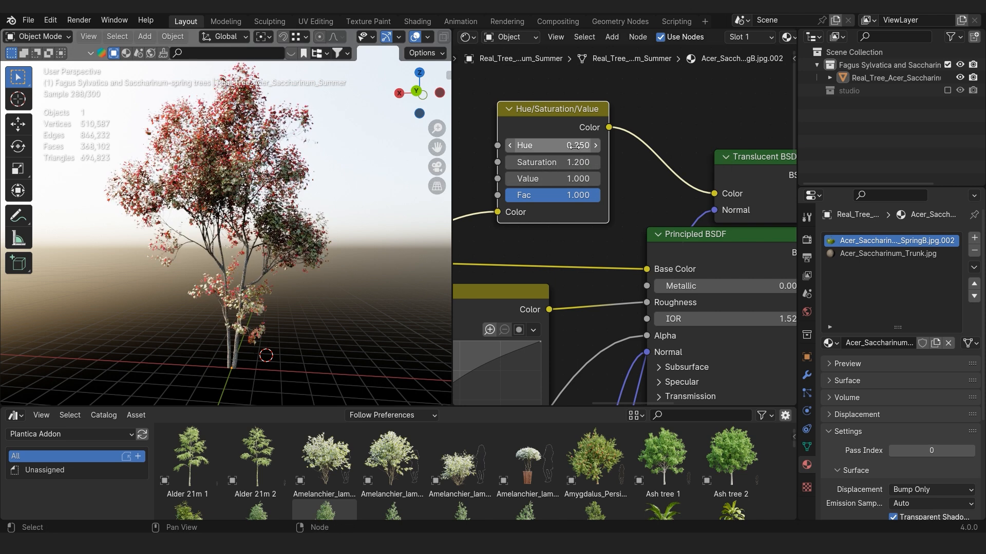
key("ctrl+z")
left_click(636, 208)
Examine the leaf material's complete node tree and the maple's rendered foliage from several distances.
scroll(623, 207, "down", 3)
middle_click_drag(611, 204, 627, 169)
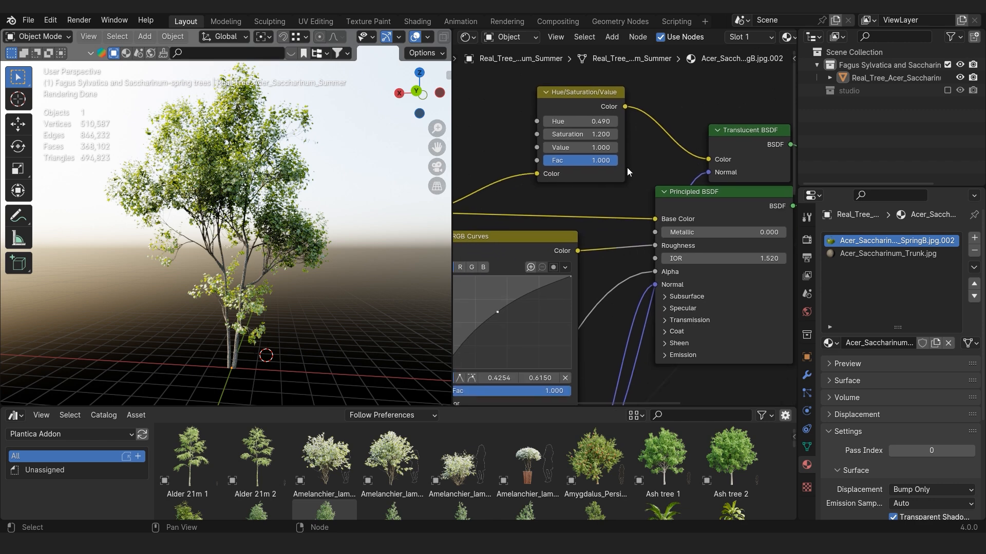
left_click_drag(612, 171, 618, 188)
scroll(618, 188, "down", 10)
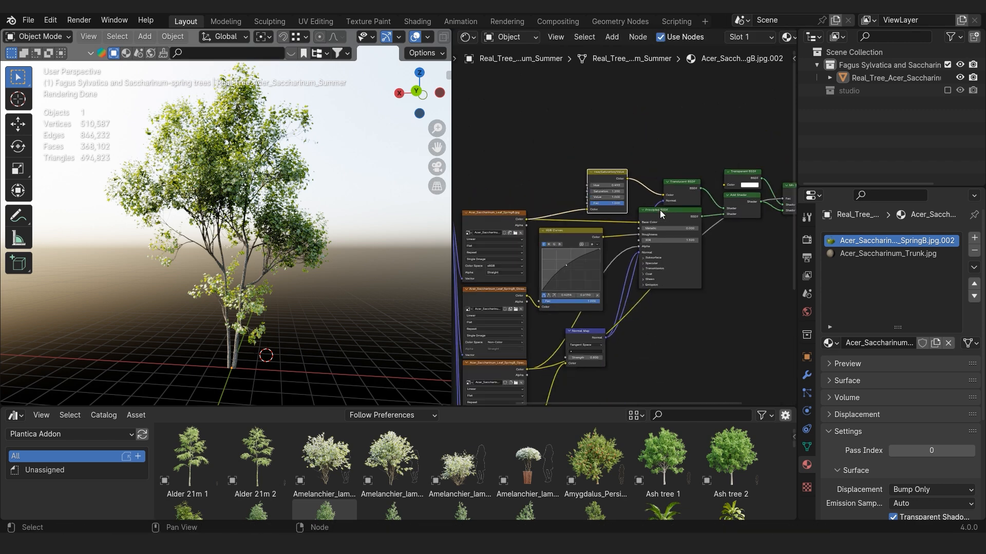
scroll(661, 211, "down", 7)
left_click(746, 291)
scroll(291, 246, "down", 4)
middle_click_drag(291, 247, 298, 227)
scroll(302, 285, "up", 3)
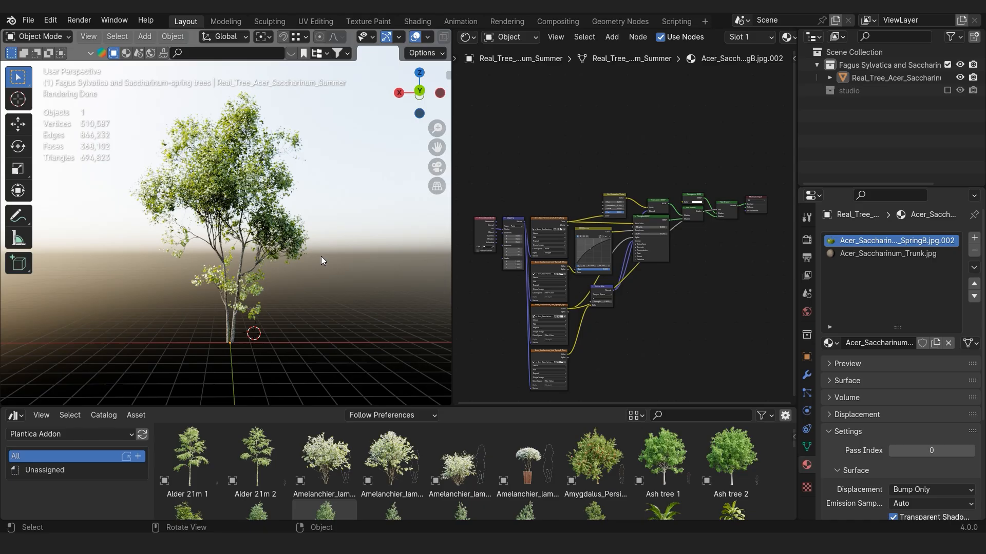
scroll(322, 261, "up", 2)
scroll(322, 262, "down", 2)
scroll(322, 263, "up", 1)
mouse_move(322, 262)
middle_mouse_down()
mouse_move(378, 335)
mouse_move(352, 268)
mouse_move(321, 273)
middle_mouse_up()
scroll(324, 275, "up", 4)
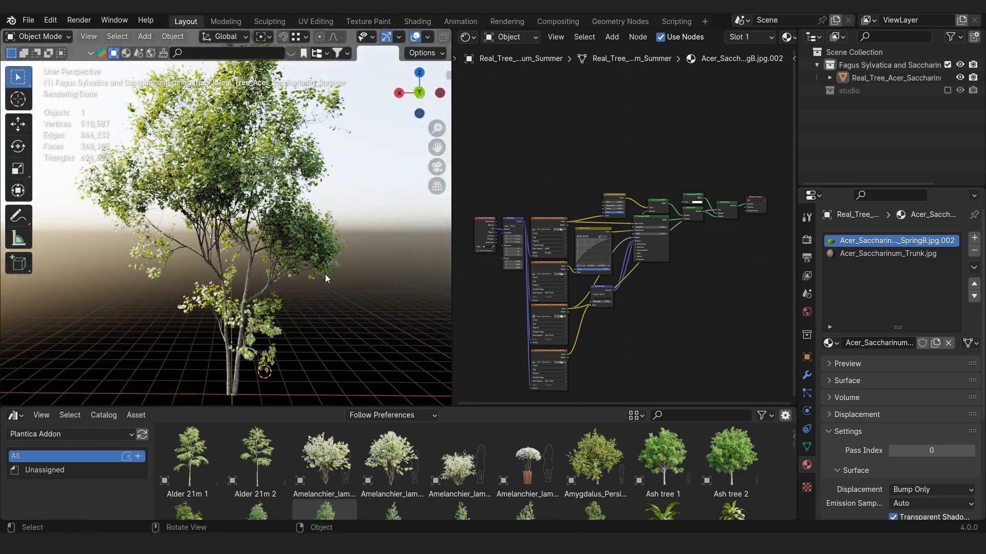
scroll(325, 280, "down", 1)
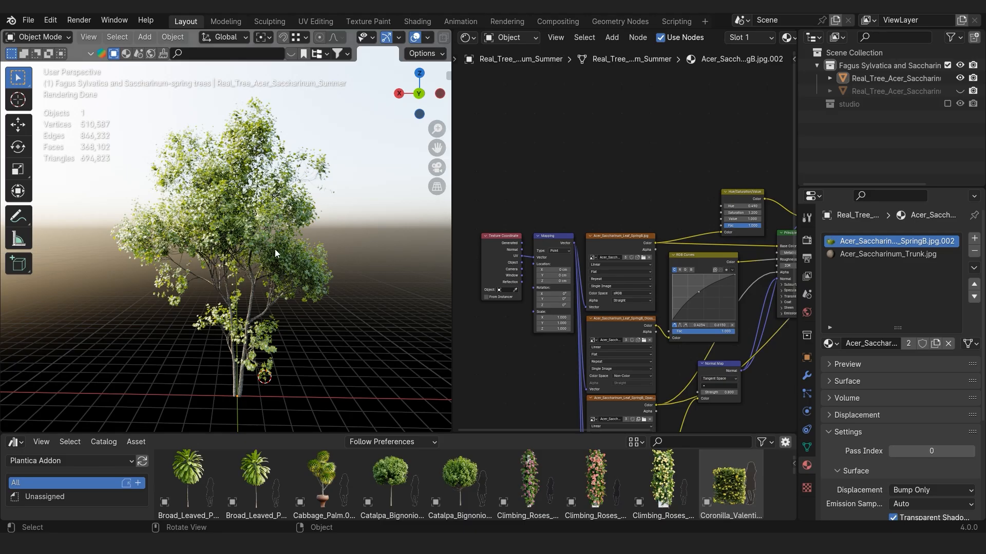
Maximize the 3D viewport and bring up the Vegetation add-on's asset controls.
middle_click_drag(275, 250, 309, 299)
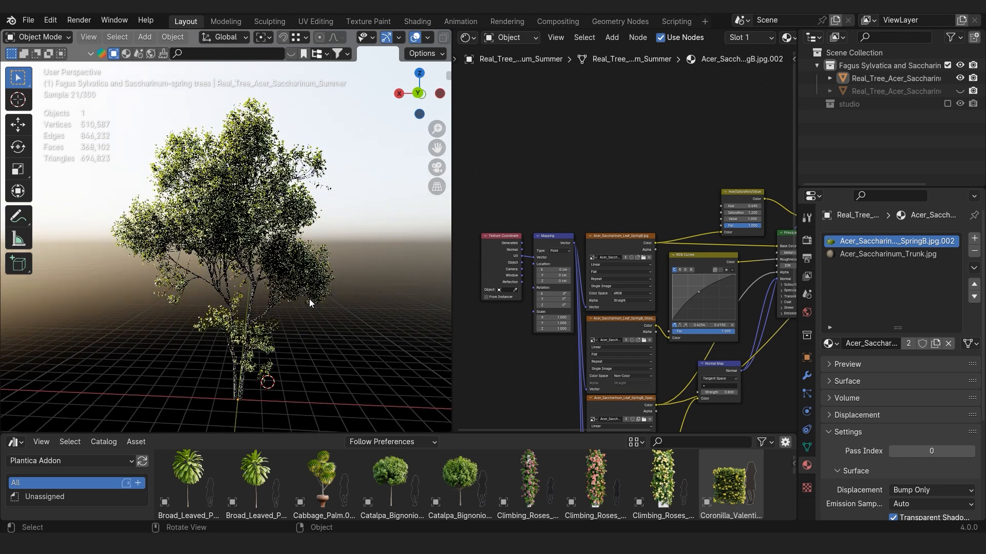
scroll(309, 299, "up", 1)
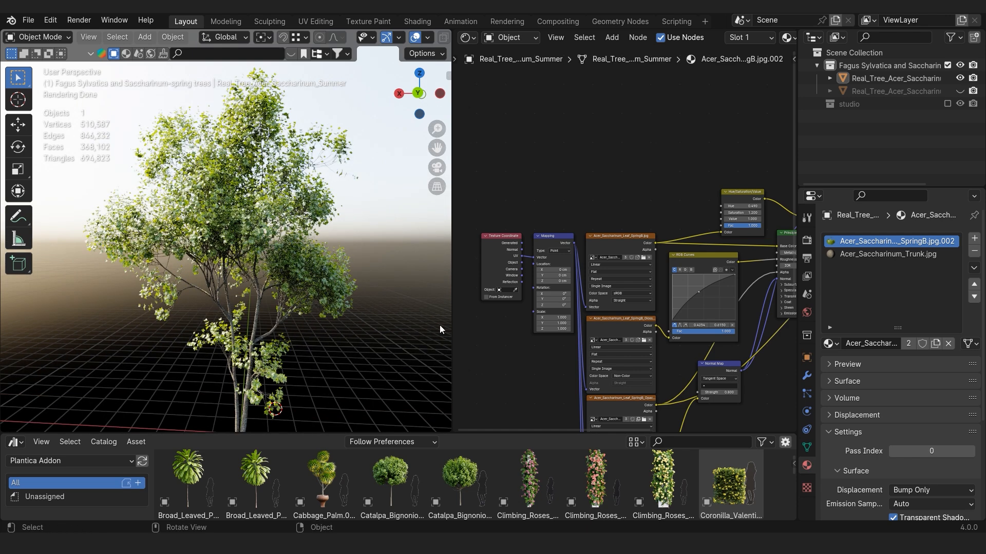
key("ctrl+space")
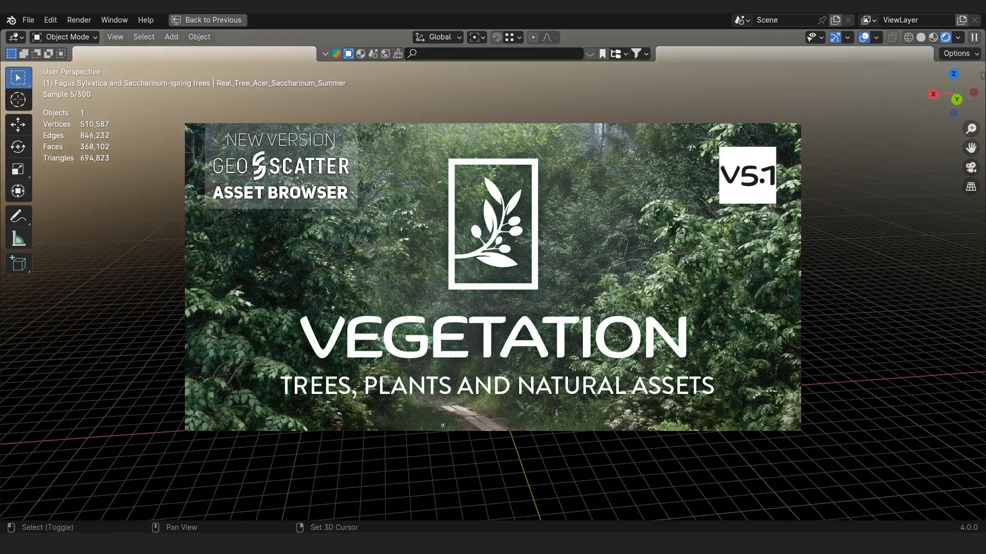
middle_click_drag(493, 302, 426, 298, "shift")
key("n")
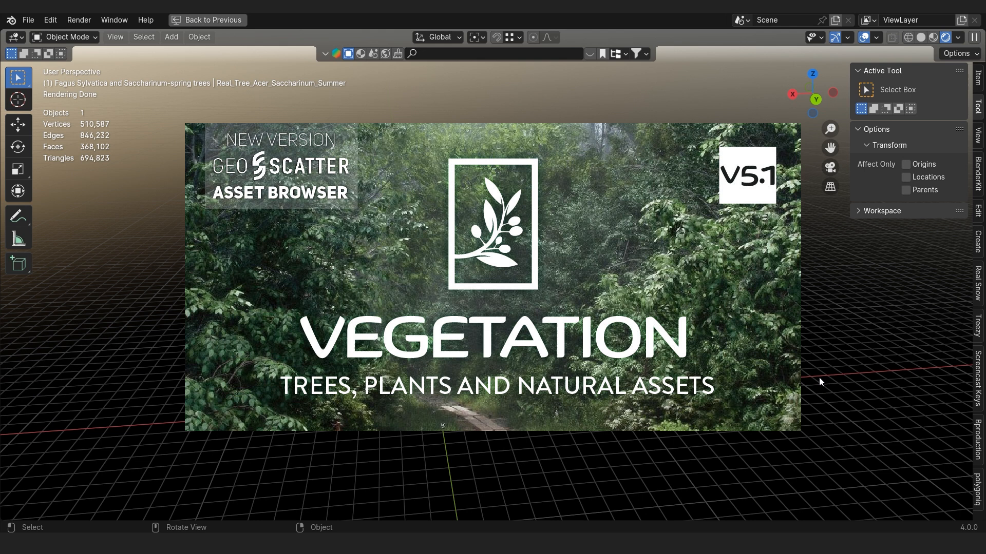
left_click(978, 446)
Set the Vegetation library's season to Autumn and its category to Tree while browsing the asset previews.
left_click(913, 152)
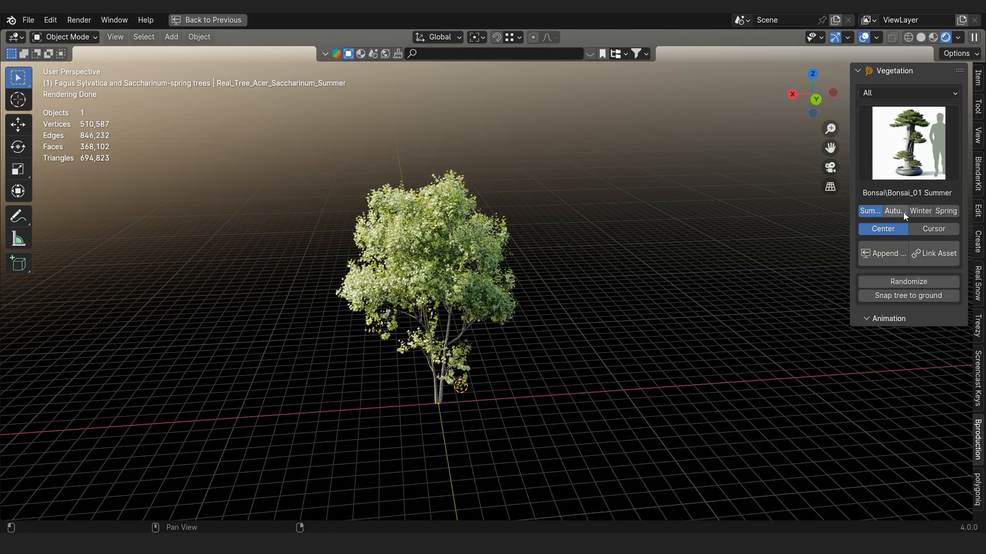
left_click(896, 210)
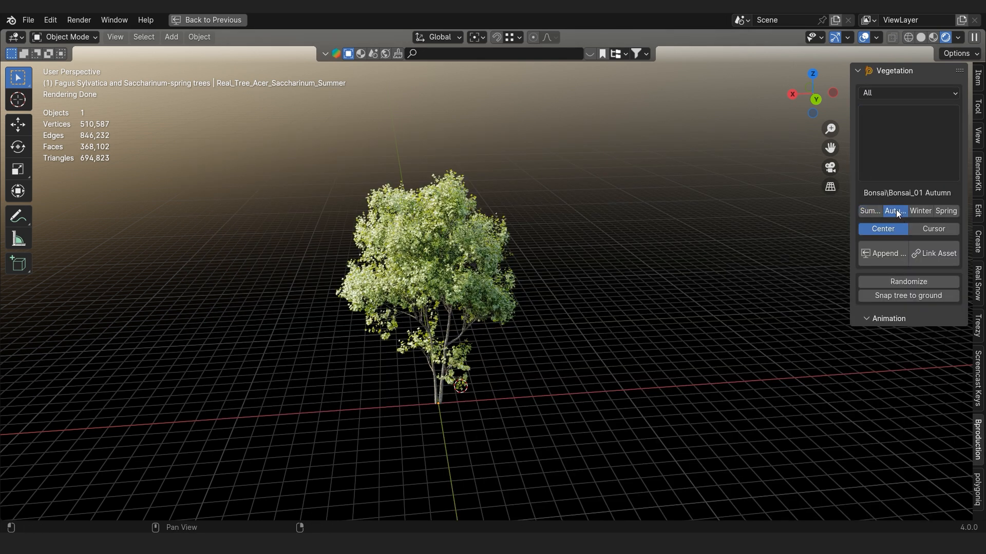
left_click(908, 149)
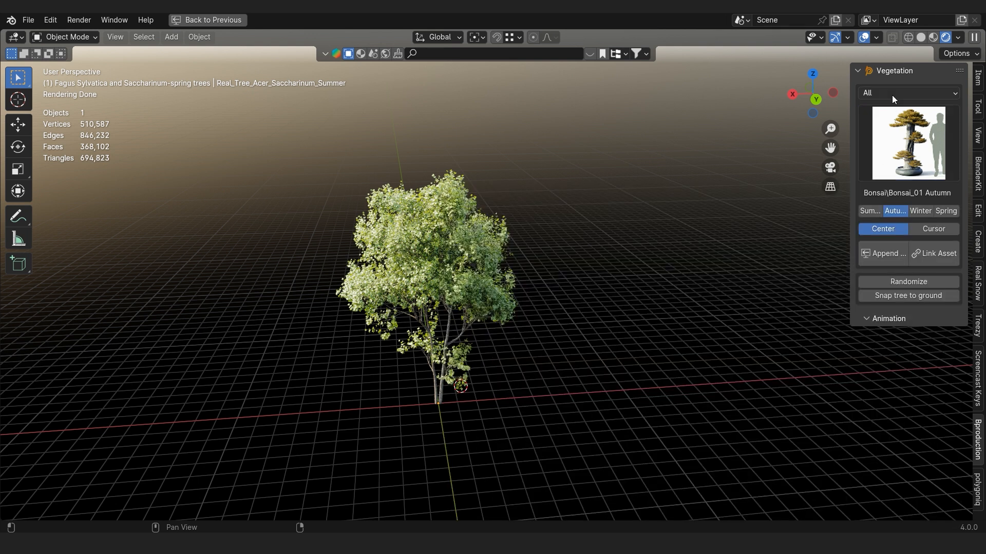
left_click(892, 94)
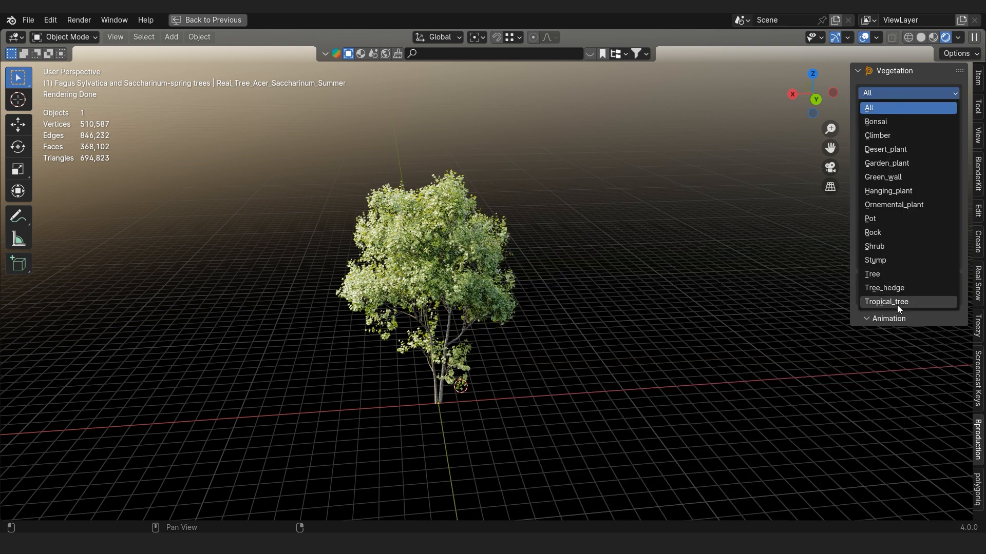
left_click(897, 272)
left_click(912, 137)
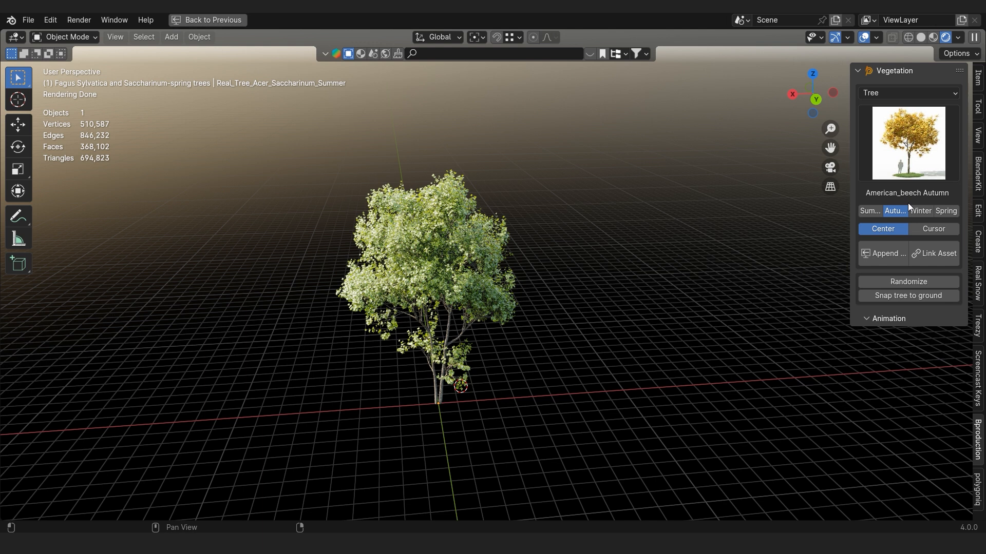
Browse the Winter and Spring variants of the trees in the Vegetation library.
left_click(924, 211)
left_click(919, 156)
left_click(919, 158)
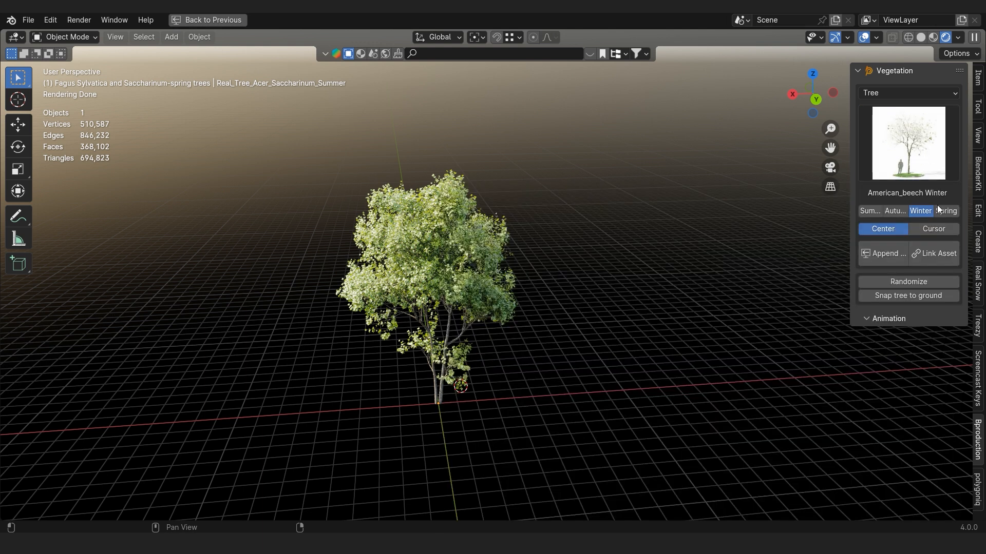
left_click(944, 211)
left_click(907, 136)
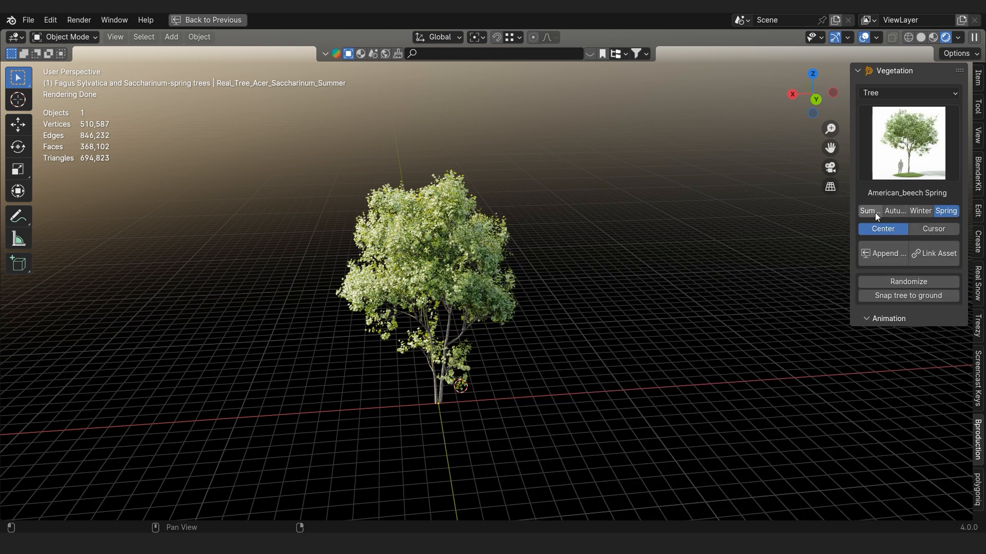
Append the American_beech tree in its Autumn variant and place it apart from the existing maple.
left_click(875, 211)
left_click(897, 210)
left_click(904, 146)
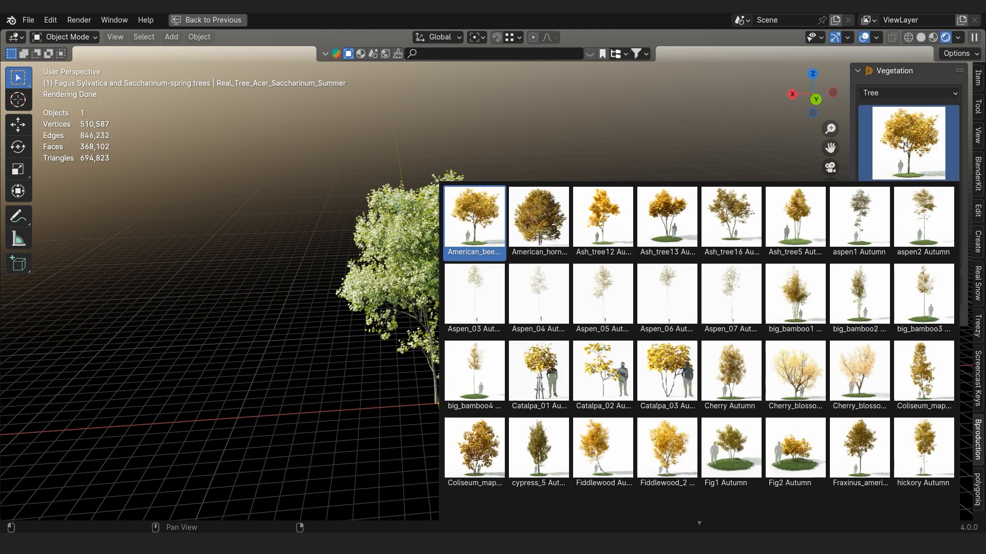
left_click(906, 151)
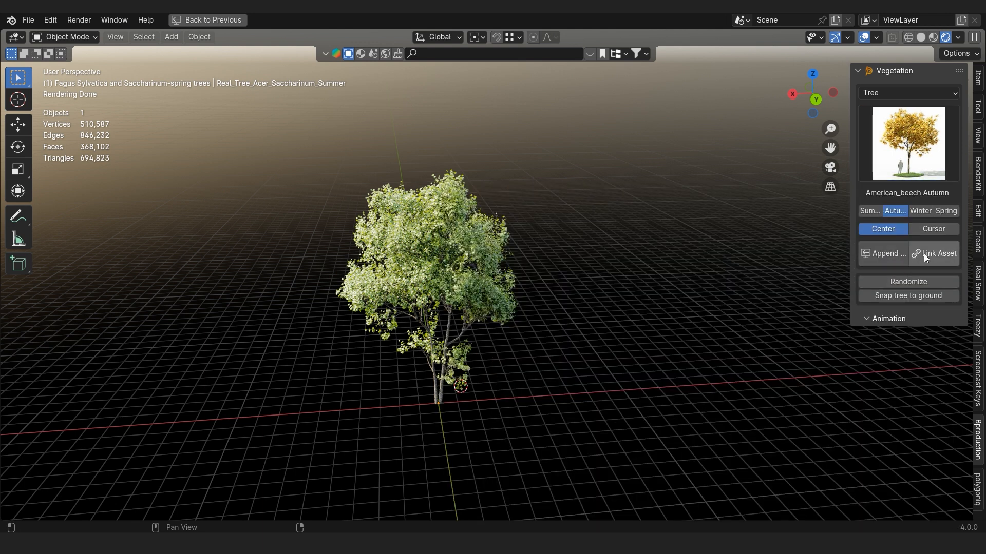
left_click(896, 254)
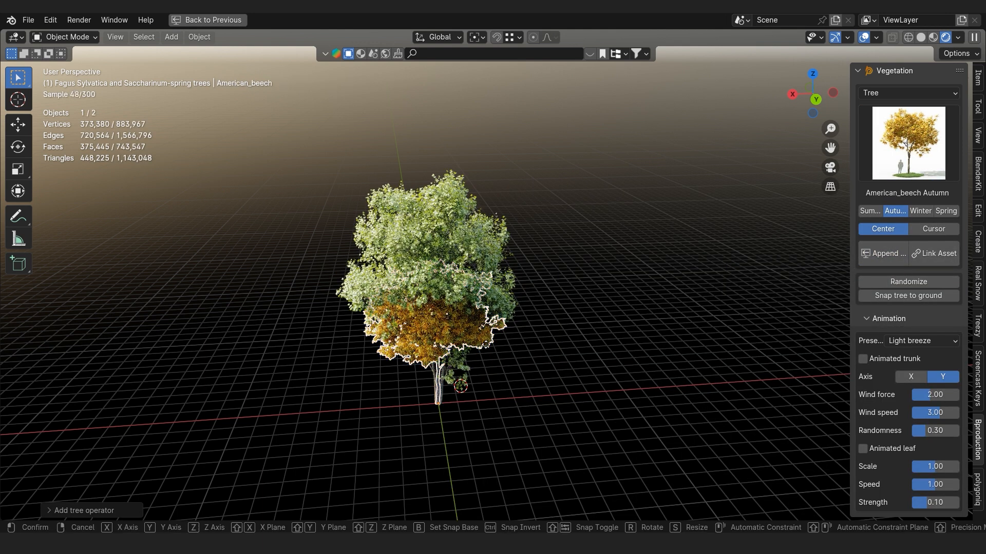
left_click(678, 261)
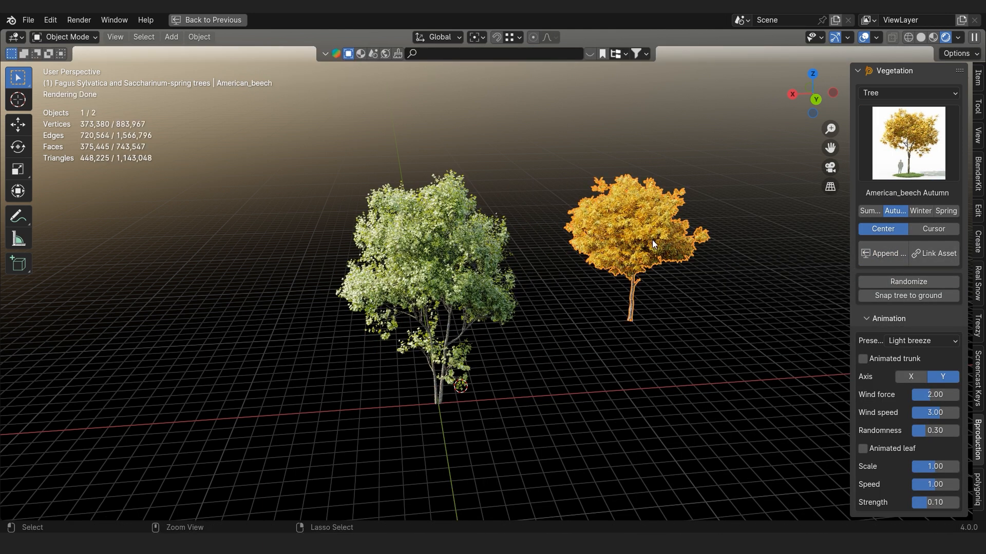
Restore the multi-editor layout, frame the beech and examine the season settings of its VEGETATION_LEAF node.
key("ctrl+space")
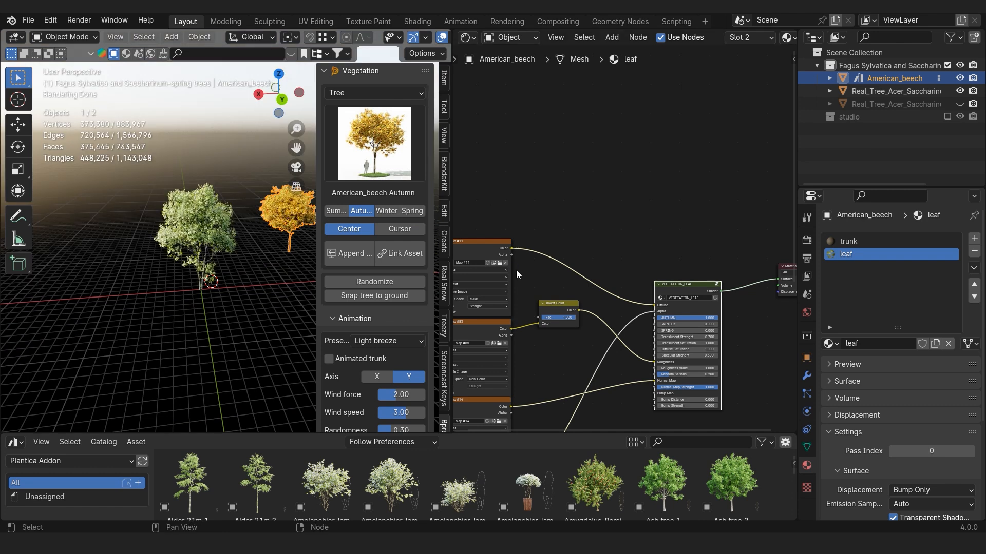
scroll(516, 270, "up", 2)
key("KP_Decimal")
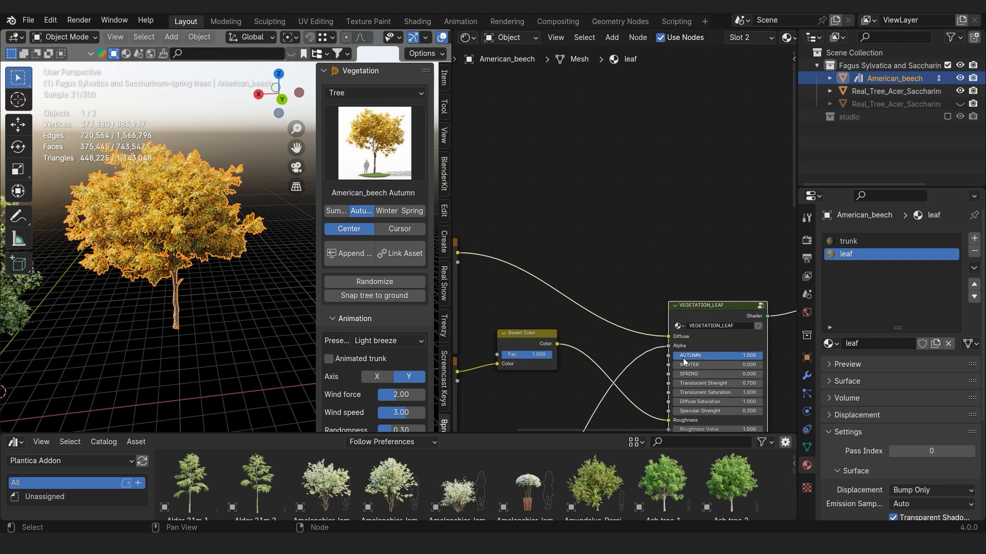
scroll(686, 385, "up", 2)
middle_click_drag(687, 389, 656, 308)
left_click_drag(682, 273, 637, 288)
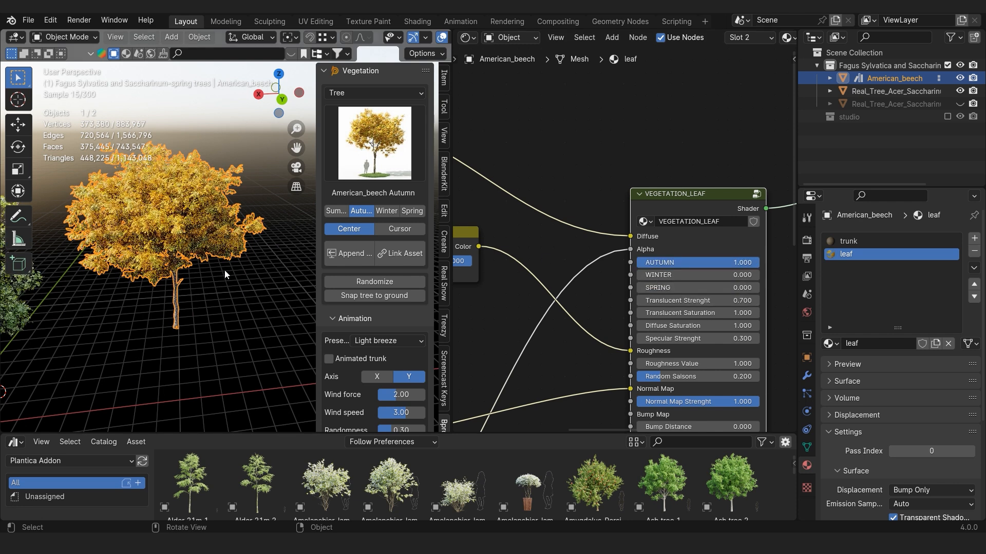
Delete the American_beech tree from the scene.
scroll(205, 269, "down", 3)
middle_click_drag(192, 269, 254, 270, "shift")
key("x")
left_click(254, 243)
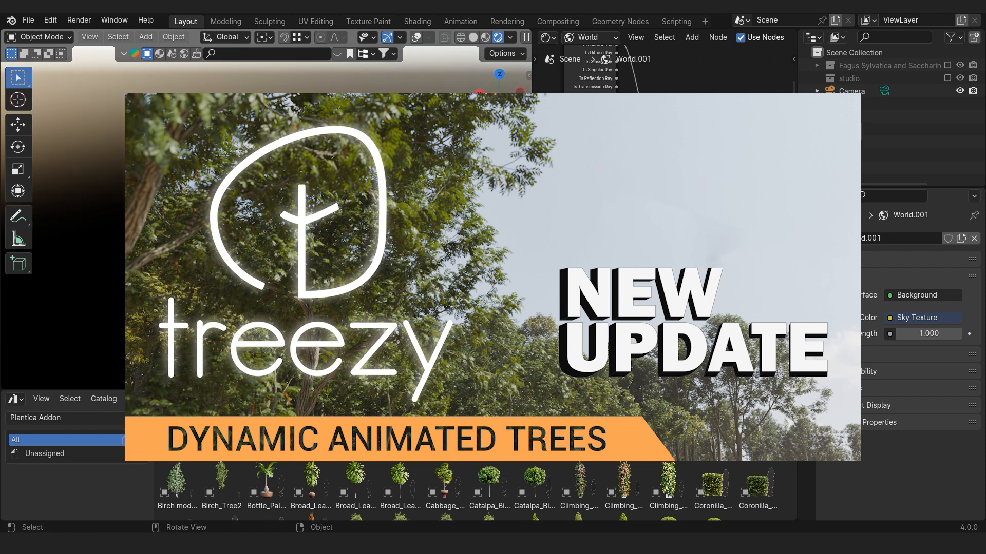
Set the Treezy category to Deciduous and choose a broad-crowned European Ash as the Spring asset.
key("n")
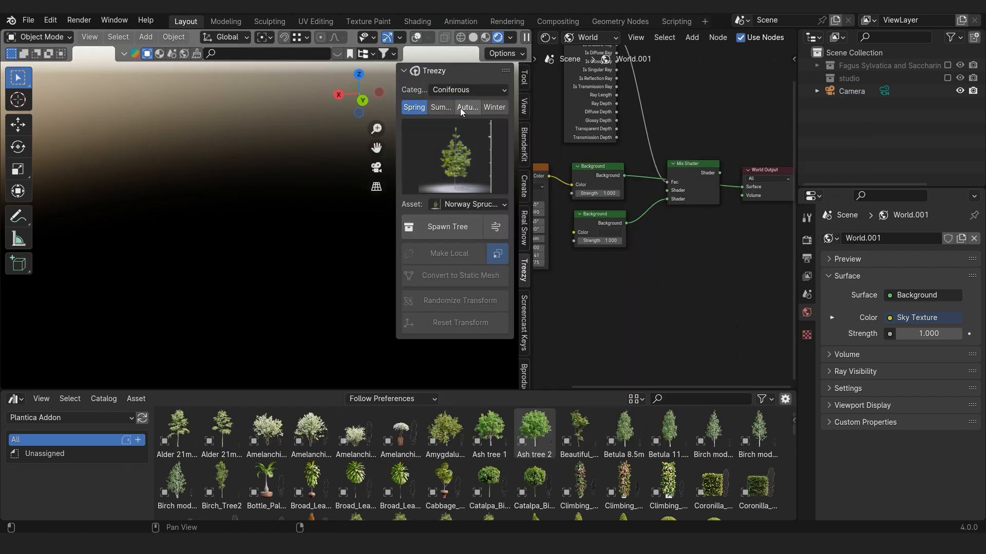
left_click(460, 91)
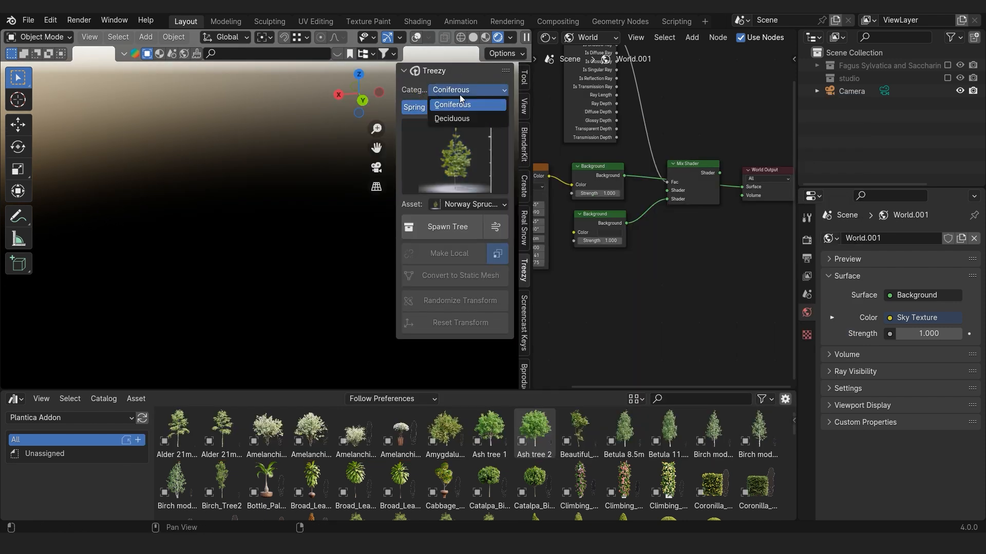
left_click(465, 122)
left_click(464, 168)
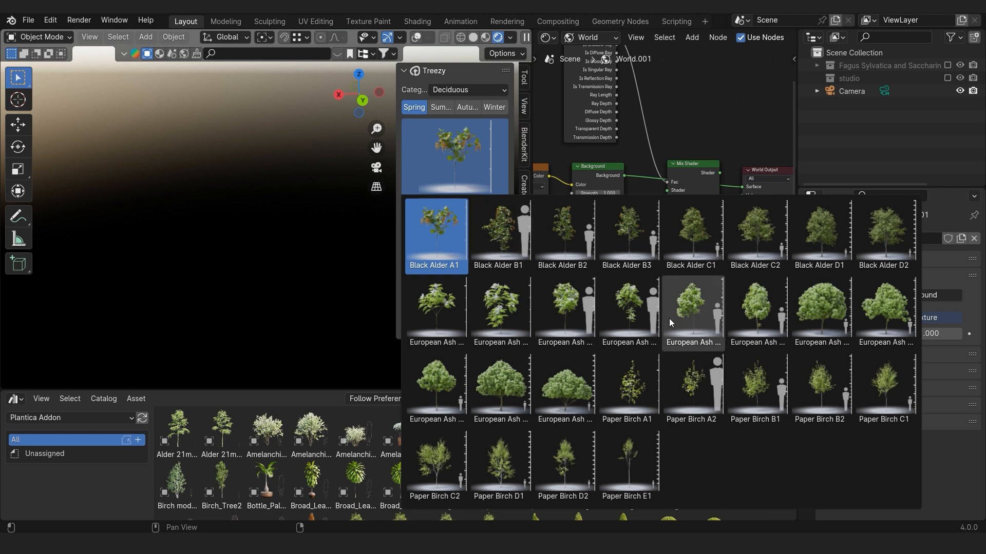
left_click(825, 307)
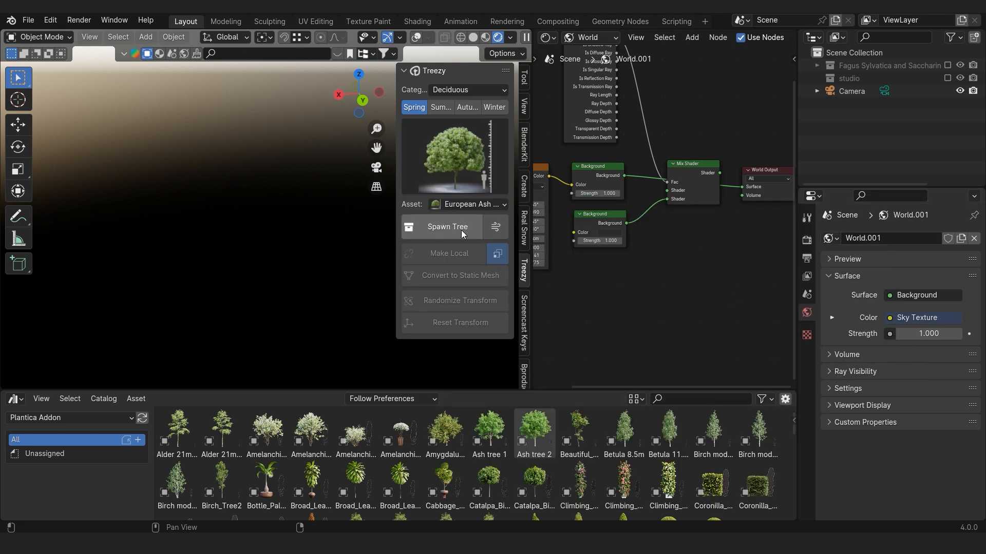
Spawn the European Ash tree with Treezy and make it local.
left_click(448, 226)
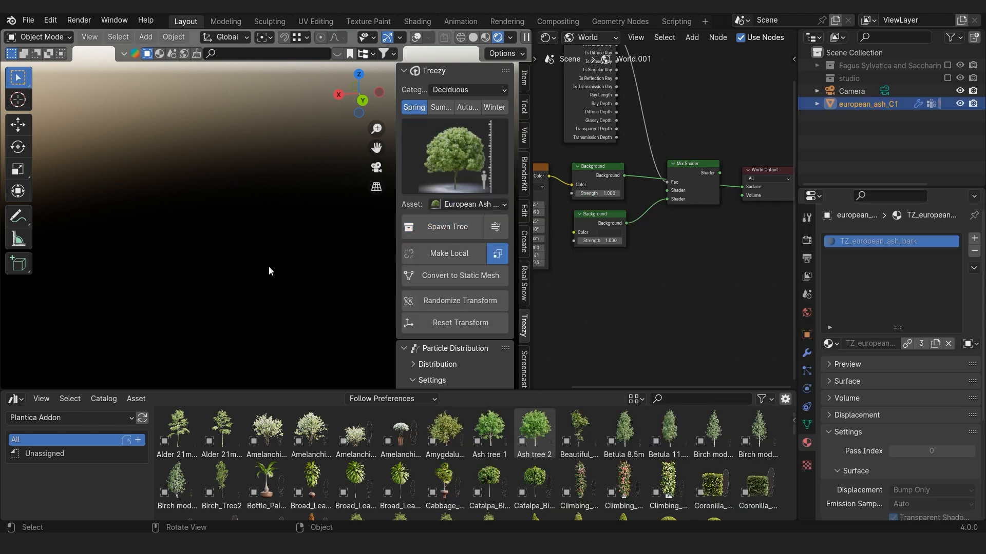
left_click(315, 303)
scroll(312, 292, "down", 2)
scroll(483, 342, "down", 4)
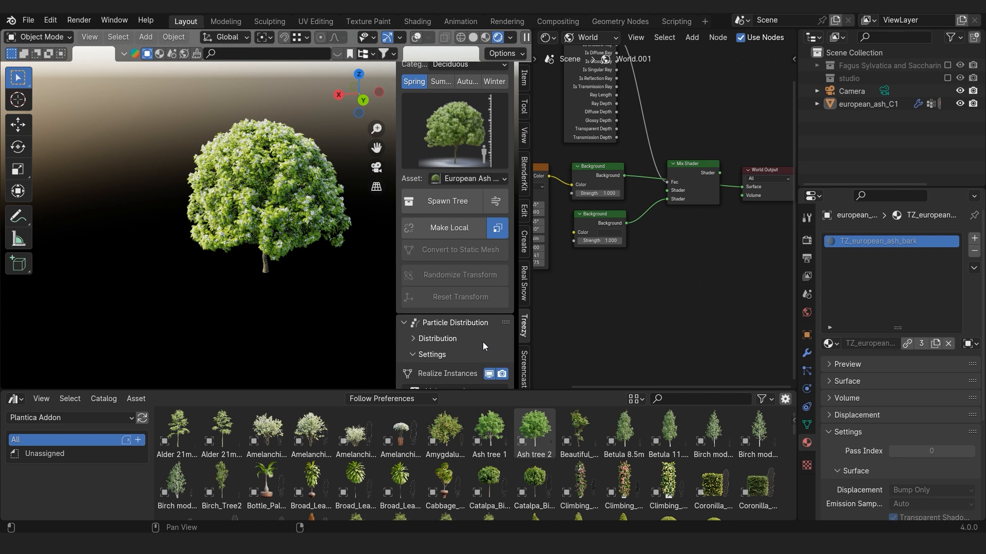
left_click(461, 179)
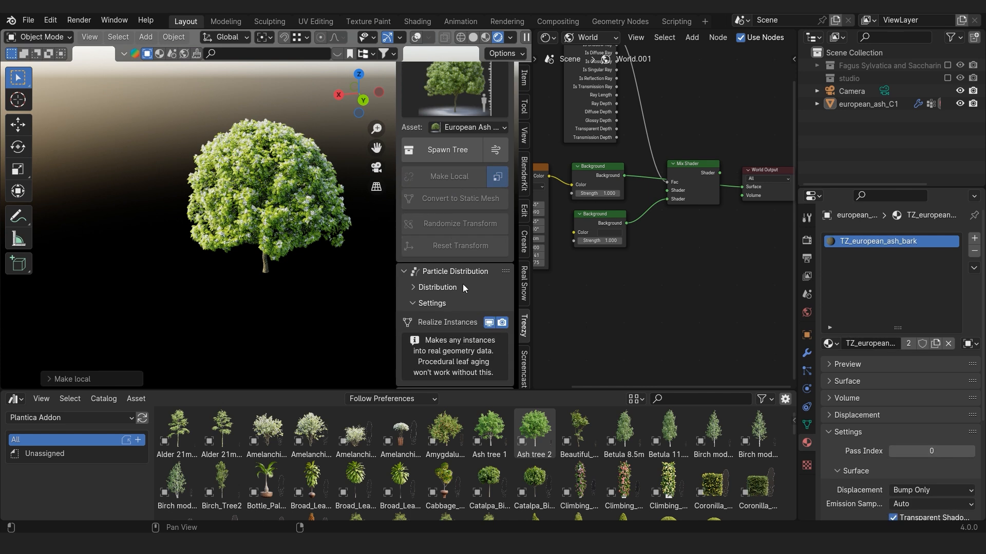
Collapse the ash's particle Settings, add a Growth modifier and set its Growth to 1.162.
left_click(418, 288)
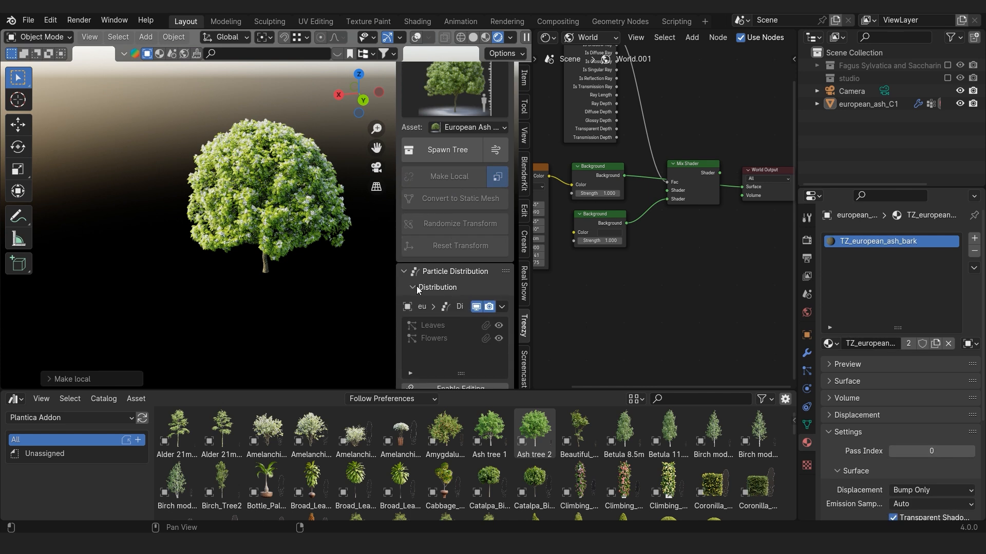
left_click(418, 288)
scroll(427, 303, "down", 3)
left_click(415, 252)
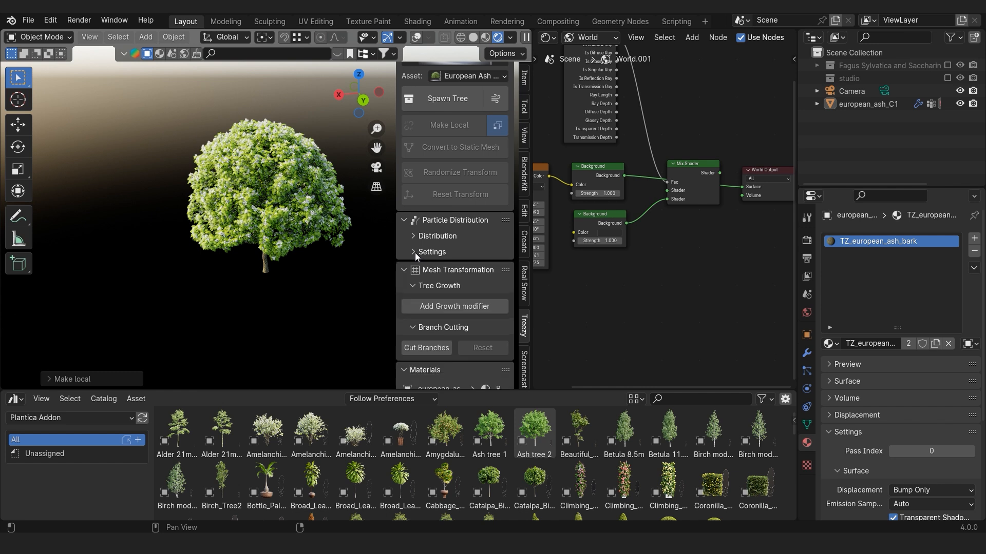
left_click(448, 304)
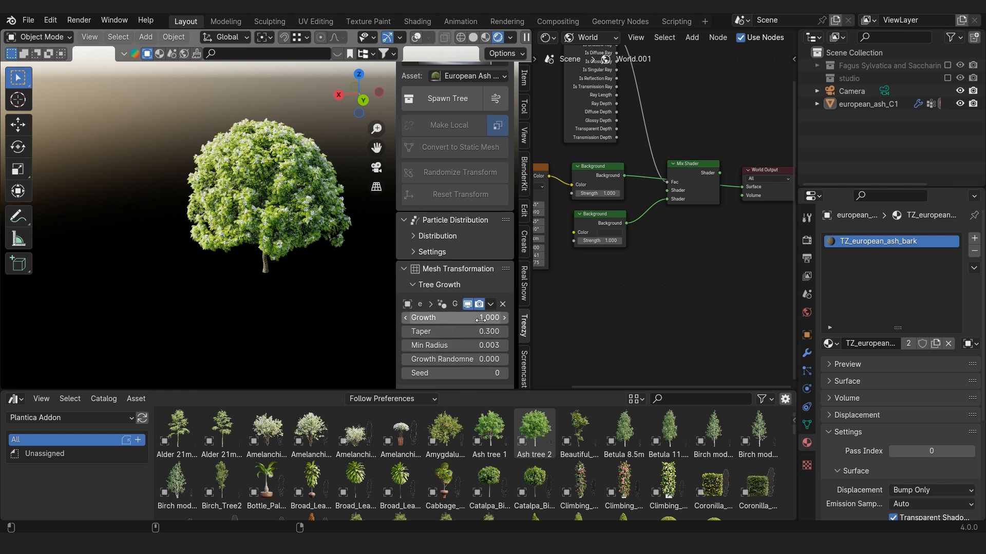
left_click_drag(479, 320, 507, 320)
Start branch cutting and trim the ash's crown flat from the front view and straight-edged from the top view.
scroll(506, 336, "down", 3)
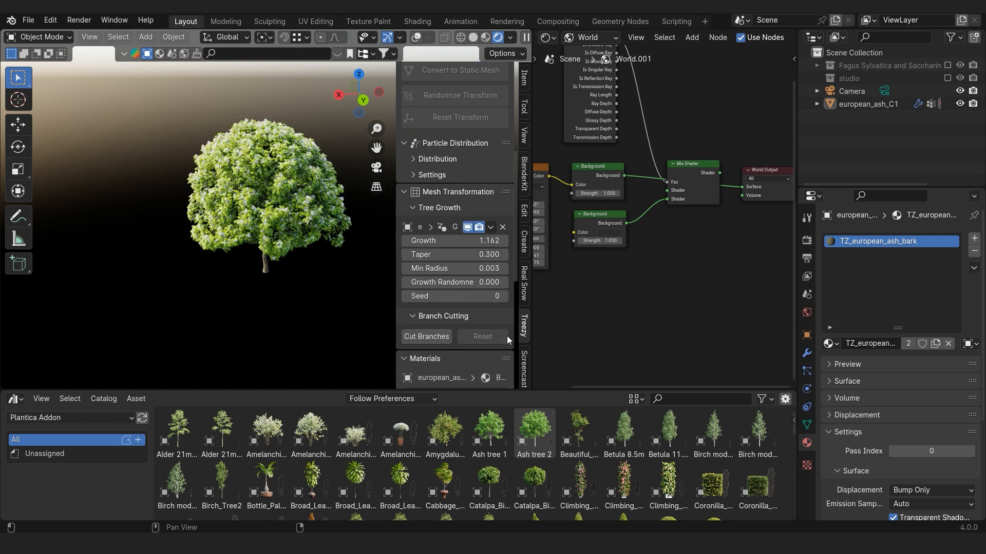
left_click(434, 337)
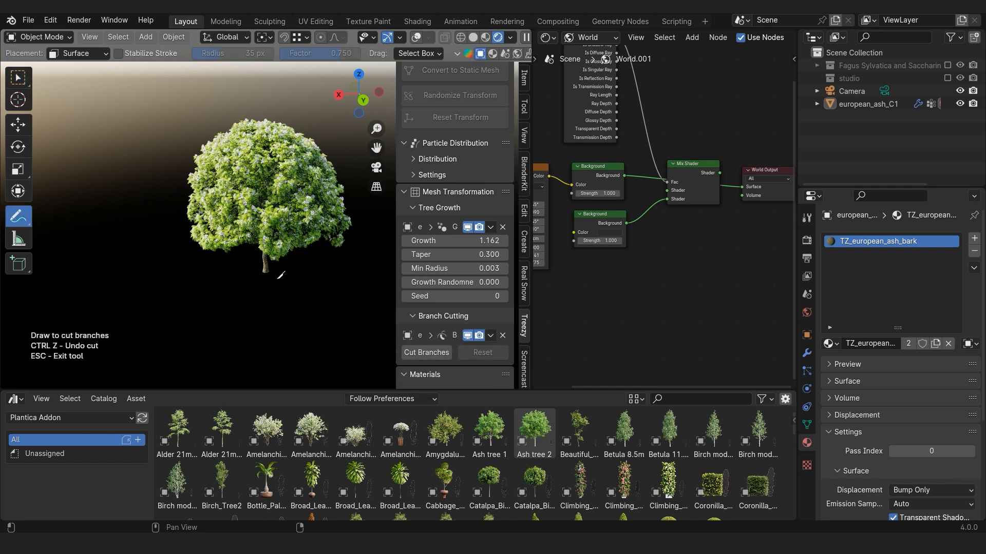
key("KP_1")
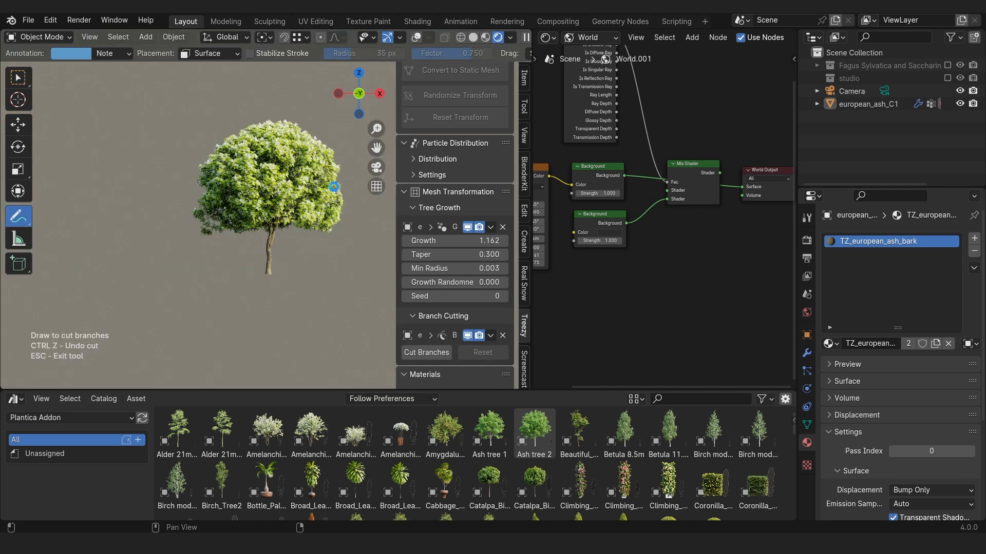
left_click_drag(334, 187, 335, 188)
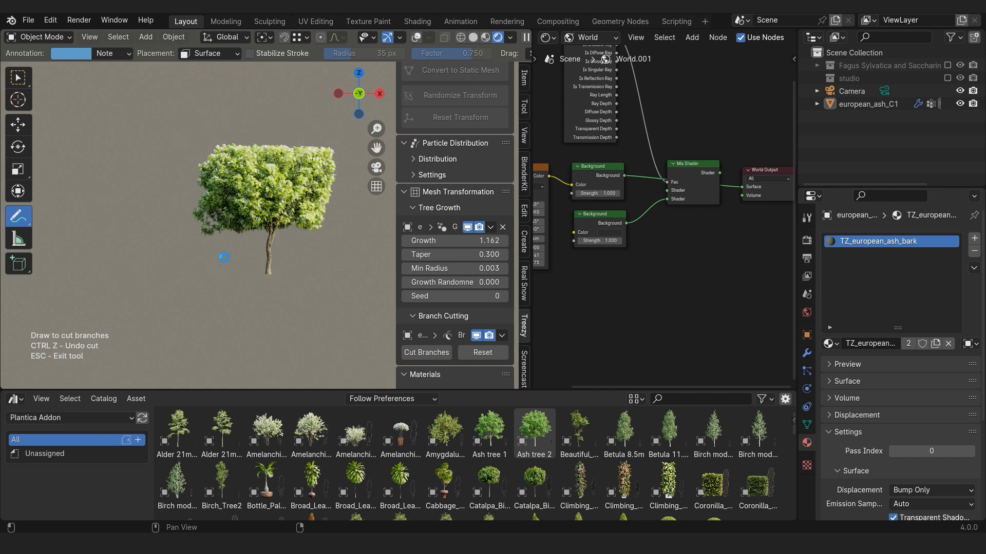
key("KP_7")
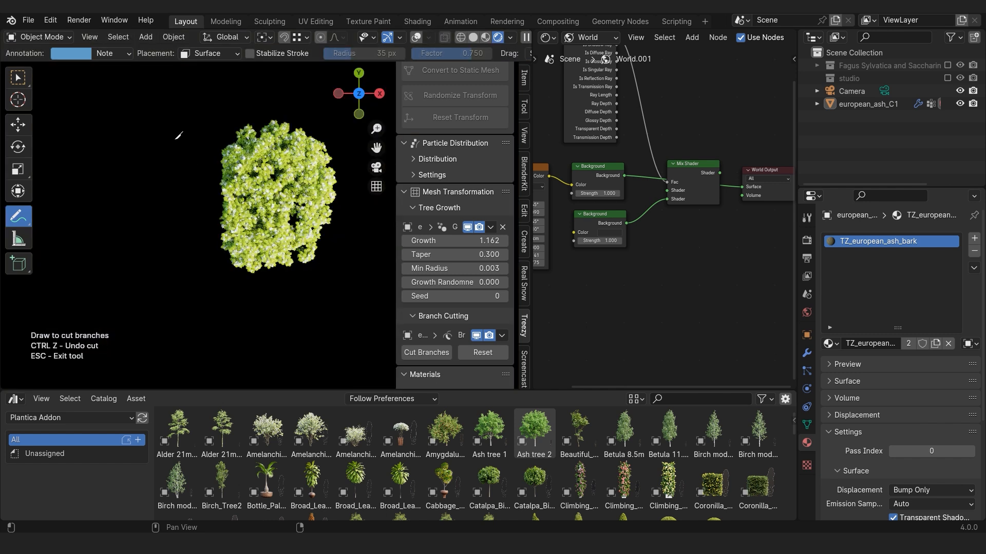
left_click_drag(200, 247, 366, 247)
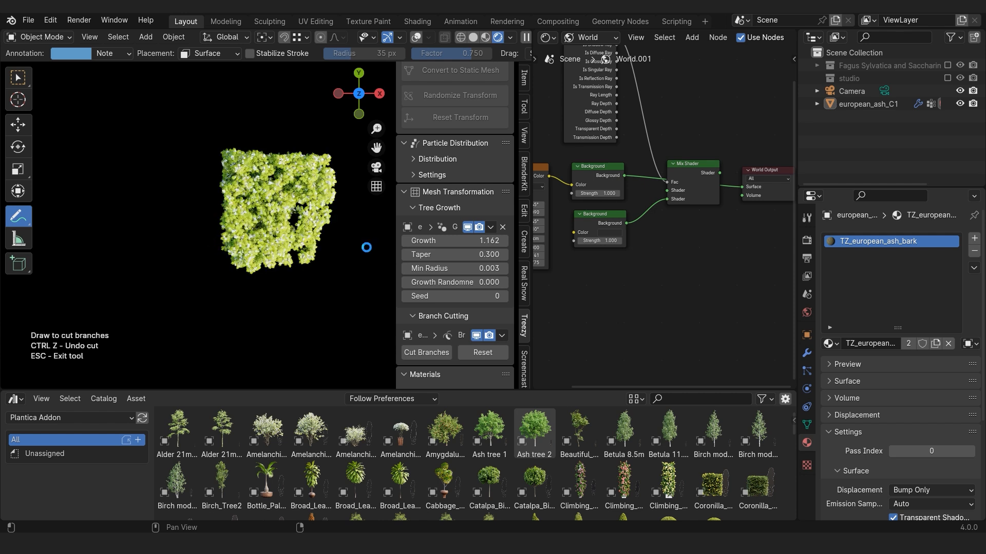
Cut off the stray low branch sticking out of the ash's crown and exit the branch cutting tool.
middle_click_drag(218, 287, 307, 200)
middle_click_drag(266, 146, 256, 193, "shift")
scroll(234, 290, "up", 3)
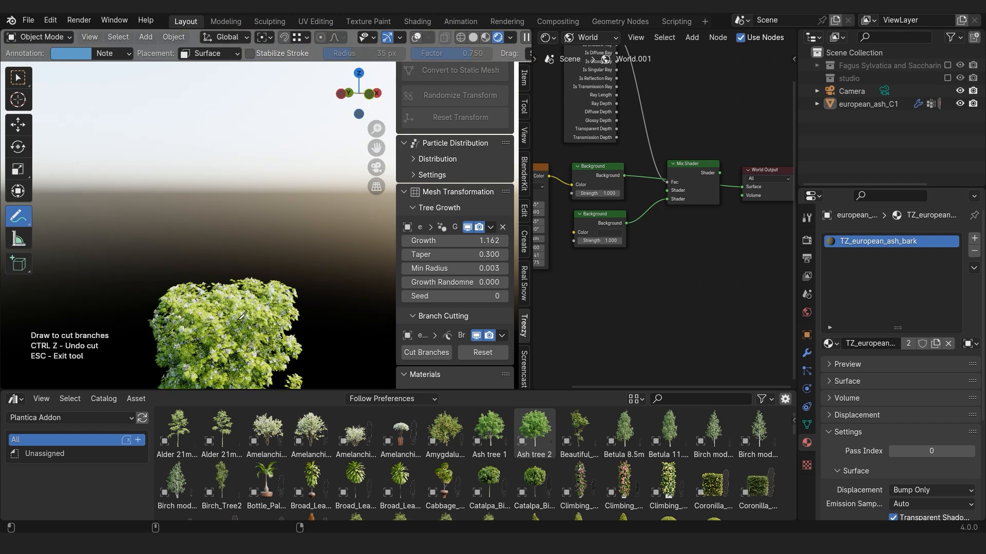
middle_click_drag(261, 320, 251, 301, "shift")
scroll(251, 302, "up", 1)
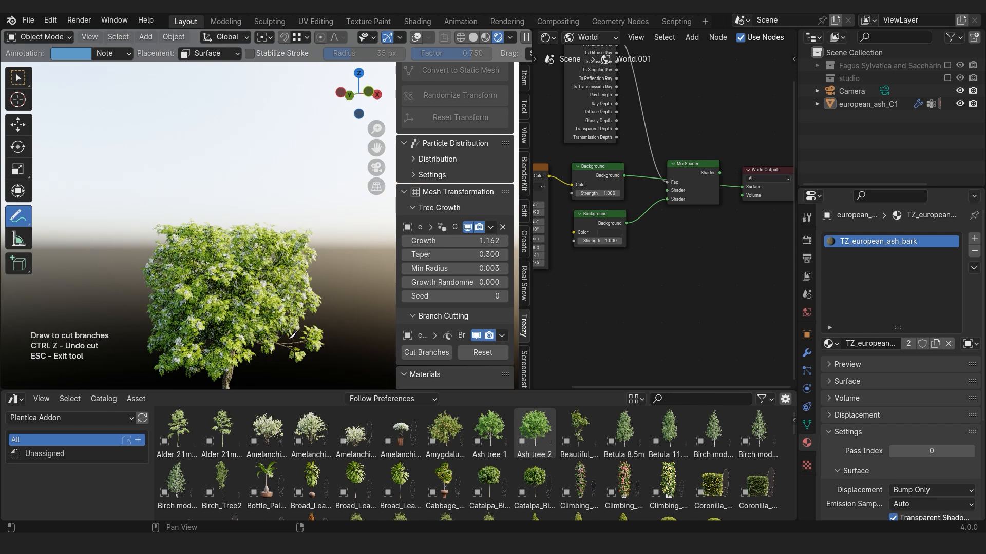
left_click_drag(291, 337, 287, 345)
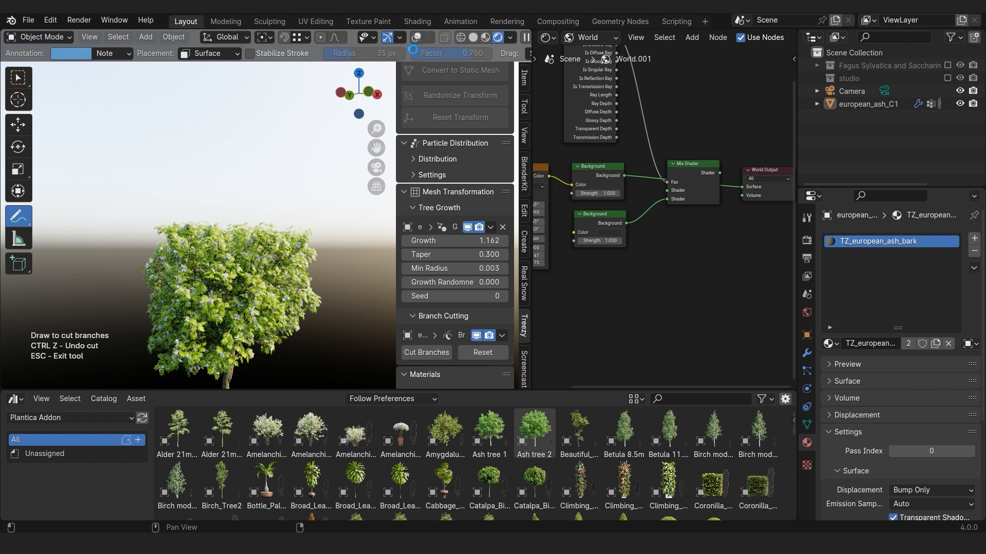
key("Escape")
Delete the trimmed European Ash tree from the scene.
scroll(260, 289, "down", 3)
middle_click_drag(259, 289, 239, 208, "shift")
middle_click_drag(238, 208, 244, 238)
left_click(247, 208)
key("x")
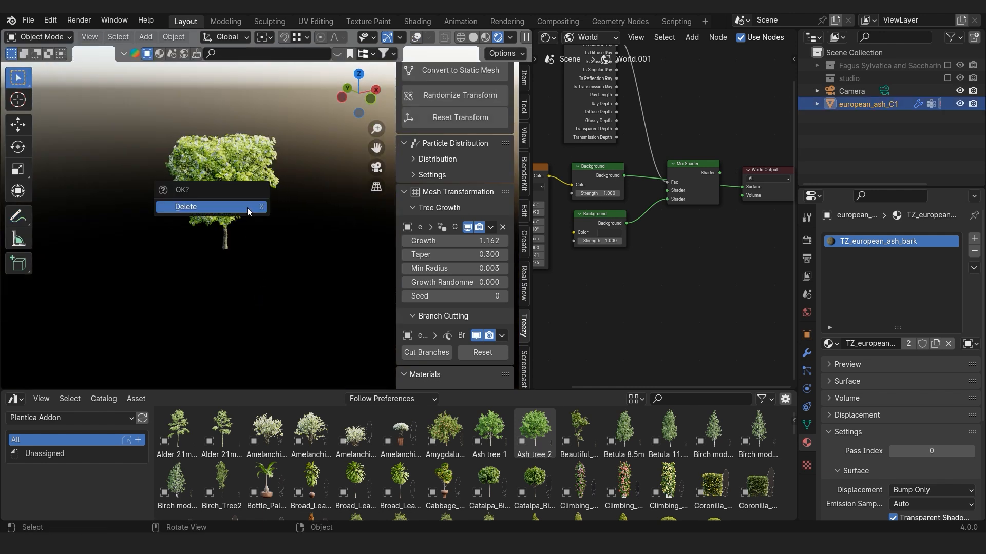
left_click(247, 207)
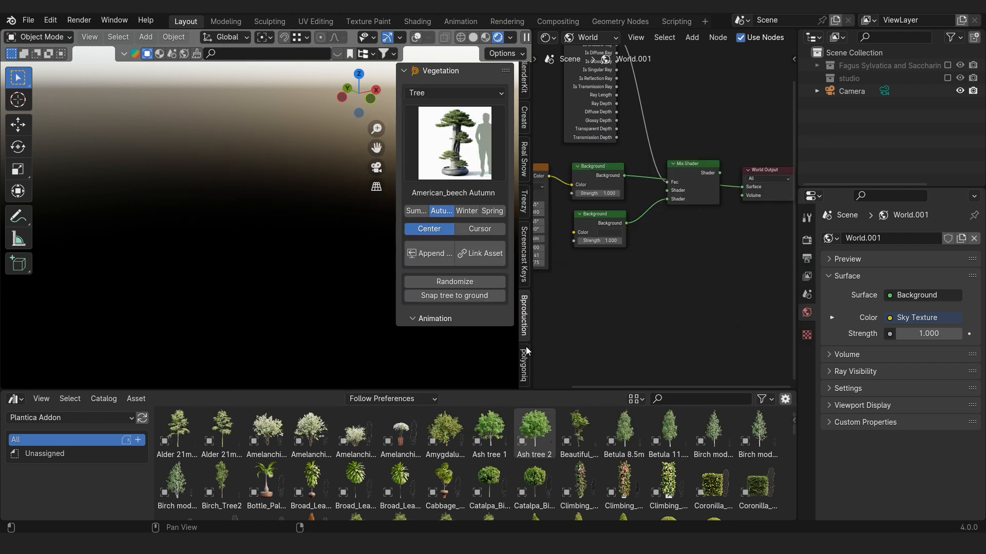
Spawn the coniferous Pinus pinaster (A) tree from the botaniq starter library.
left_click(525, 364)
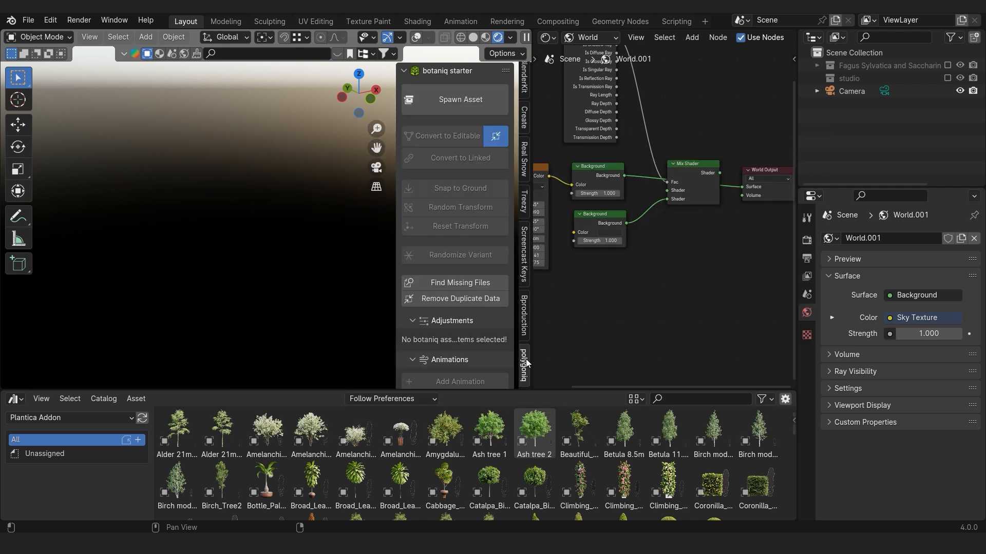
left_click(459, 112)
left_click(485, 214)
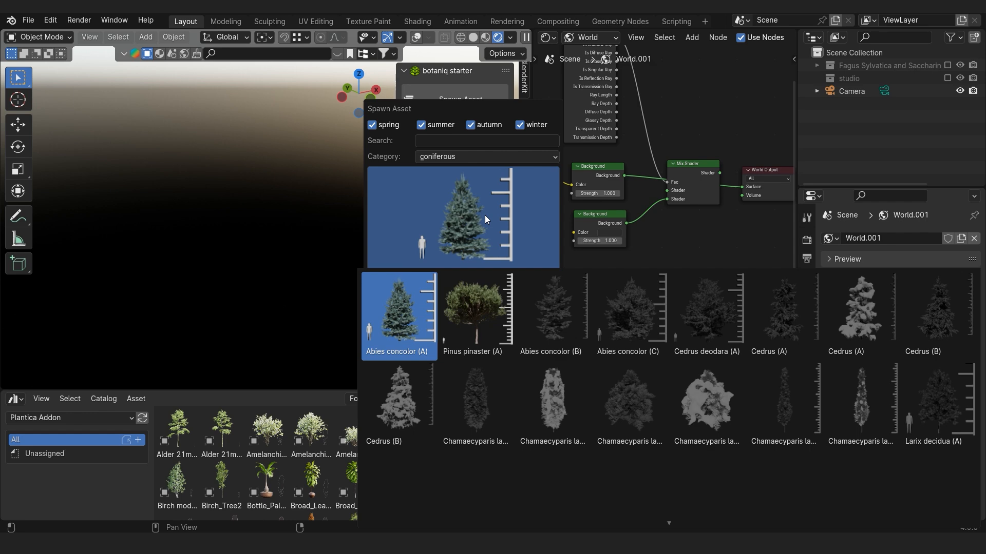
left_click(489, 295)
left_click(474, 311)
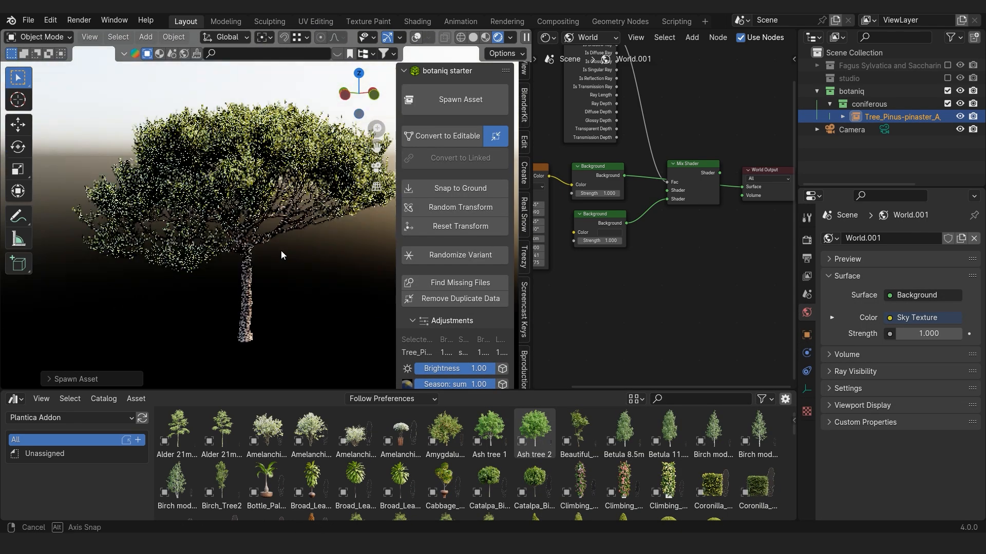
Examine the pine's botaniq options for adjustments, animation, scatter and variant randomization.
scroll(458, 307, "down", 5)
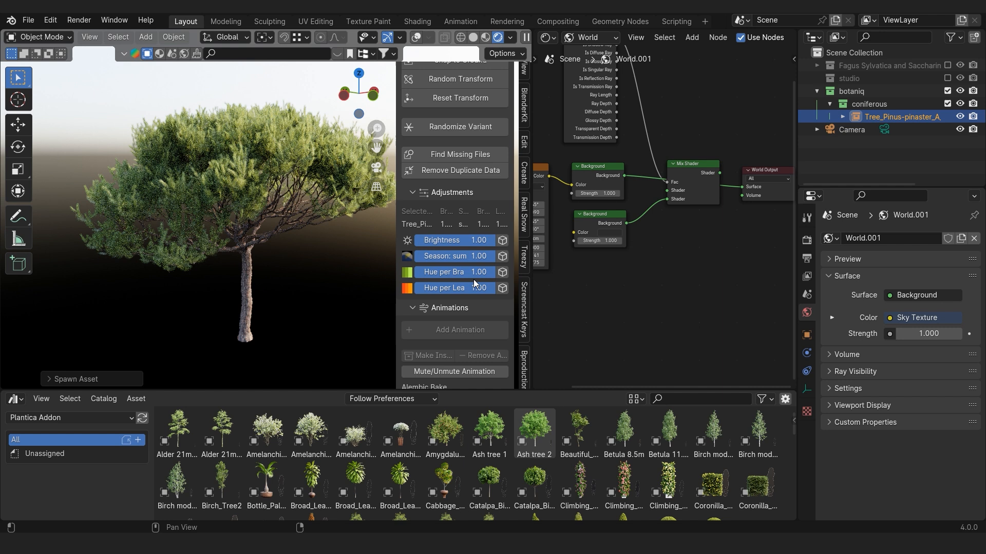
mouse_move(474, 294)
left_mouse_down()
mouse_move(482, 288)
mouse_move(468, 305)
left_mouse_up()
scroll(465, 312, "down", 5)
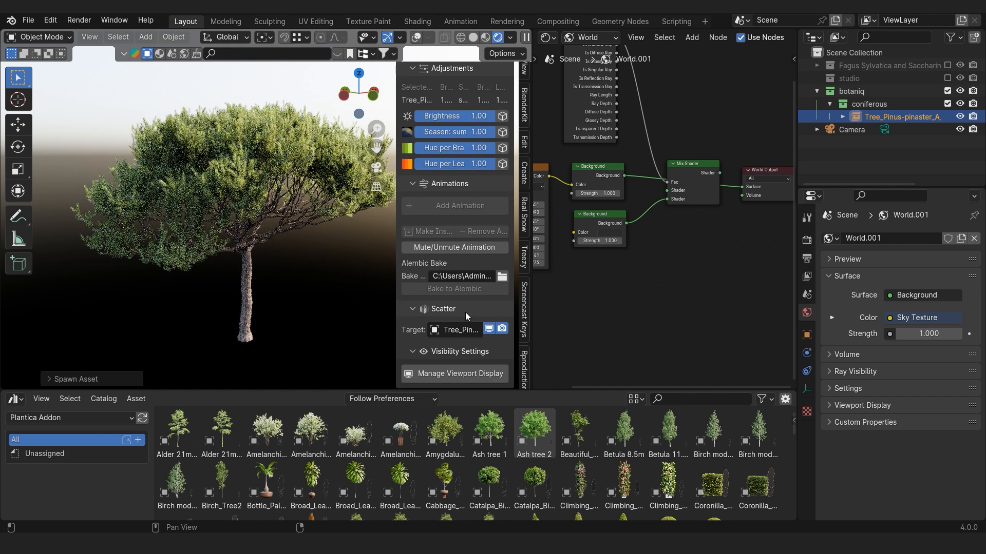
scroll(465, 294, "up", 10)
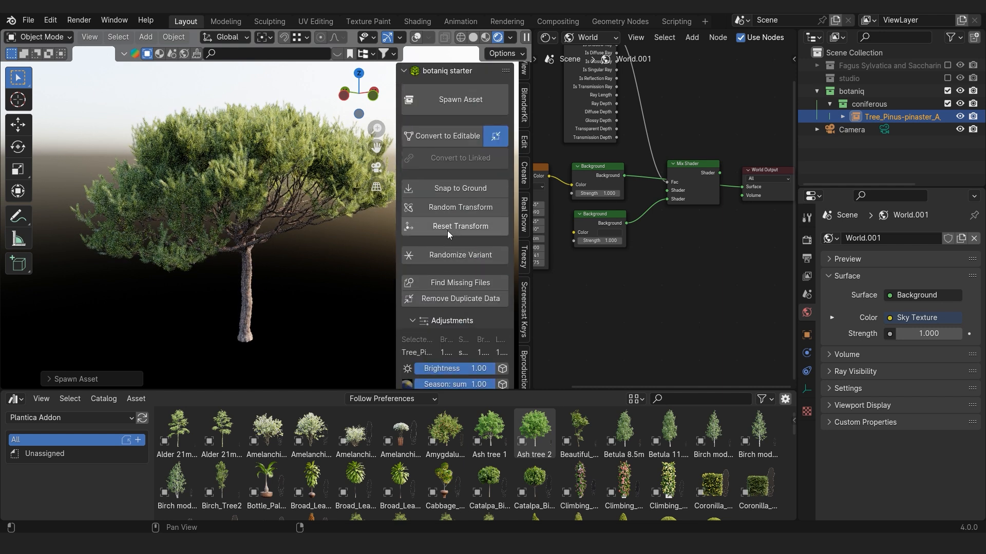
left_click(457, 255)
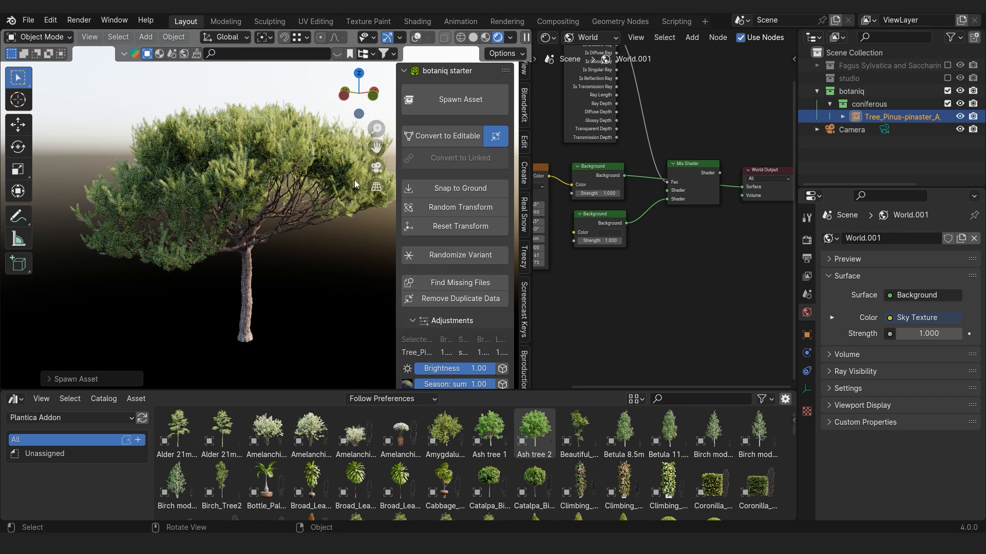
View the pine from above and delete it from the scene.
scroll(260, 226, "down", 6)
middle_click_drag(260, 226, 303, 256)
scroll(299, 288, "up", 3)
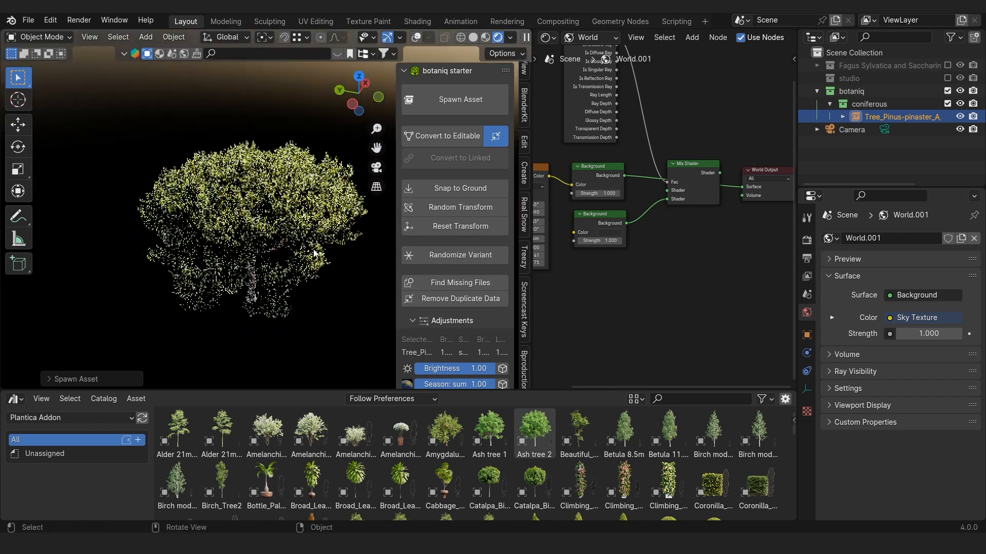
scroll(303, 256, "up", 2)
key("x")
left_click(302, 251)
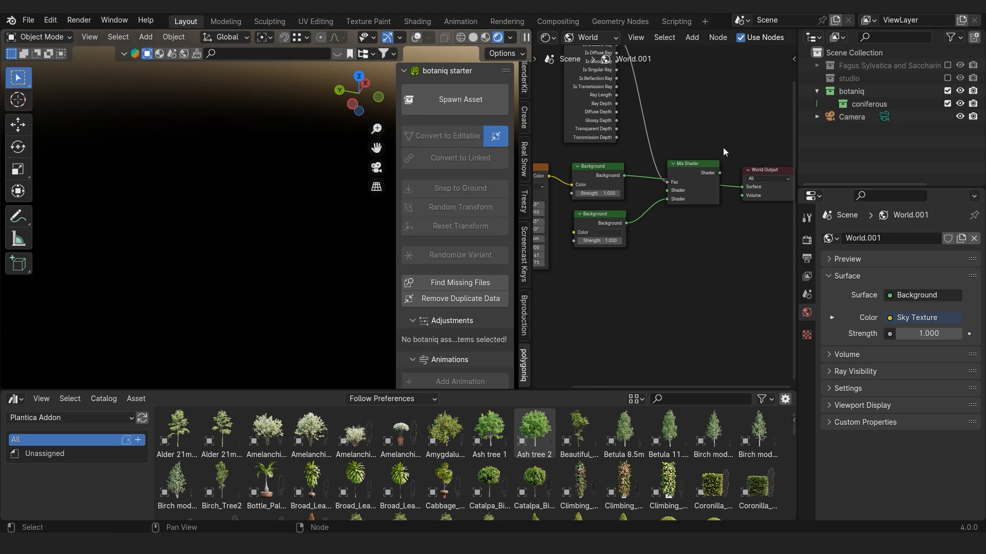
Delete the empty botaniq and coniferous collections from the scene.
left_click(867, 93)
key("x")
left_click(870, 94)
key("x")
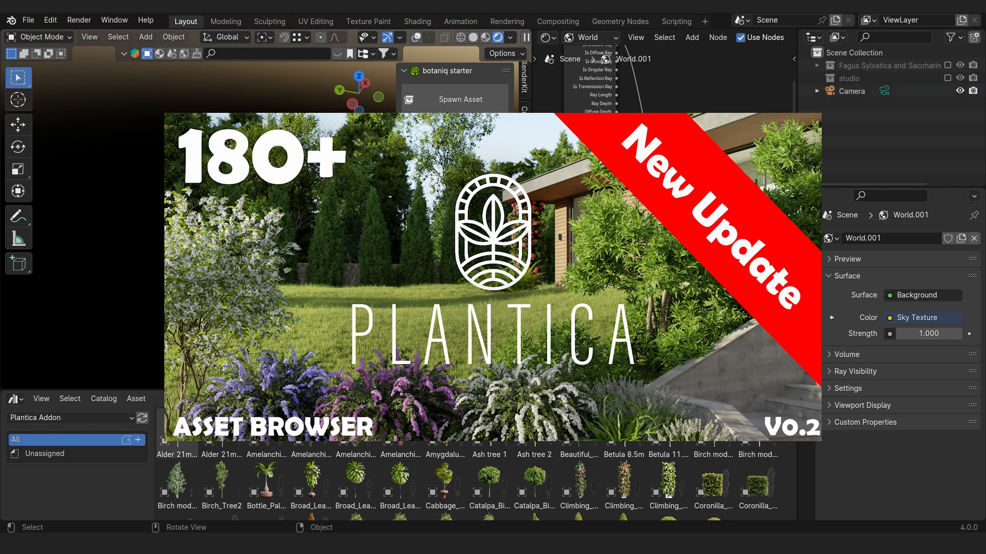
Enlarge the asset browser, place the Plantica asset Ash tree 2 in the scene and delete it again.
left_click_drag(318, 391, 318, 341)
left_click_drag(529, 381, 263, 273)
mouse_move(262, 273)
middle_mouse_down()
mouse_move(245, 209)
mouse_move(258, 267)
middle_mouse_up()
key("x")
left_click(276, 222)
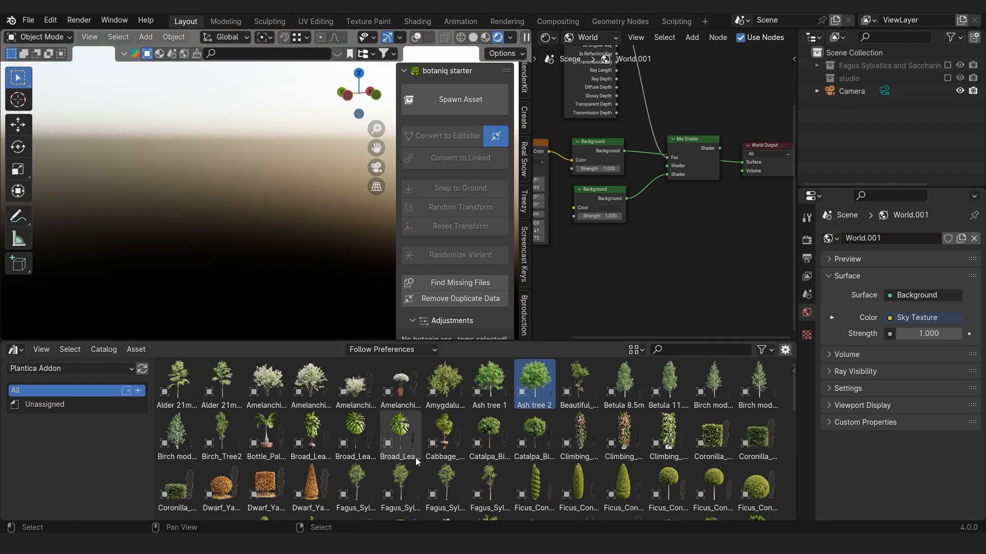
Place Ficus_Concinna_Bonsai_Pruned24 in the scene, delete it and browse further through the Plantica assets.
scroll(418, 457, "down", 5)
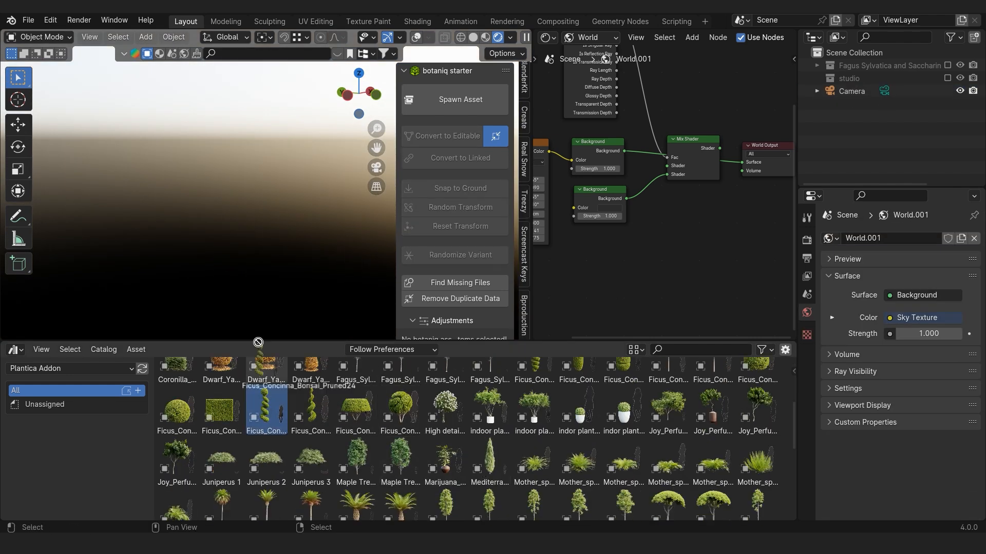
left_click_drag(218, 224, 219, 224)
key("x")
left_click(219, 223)
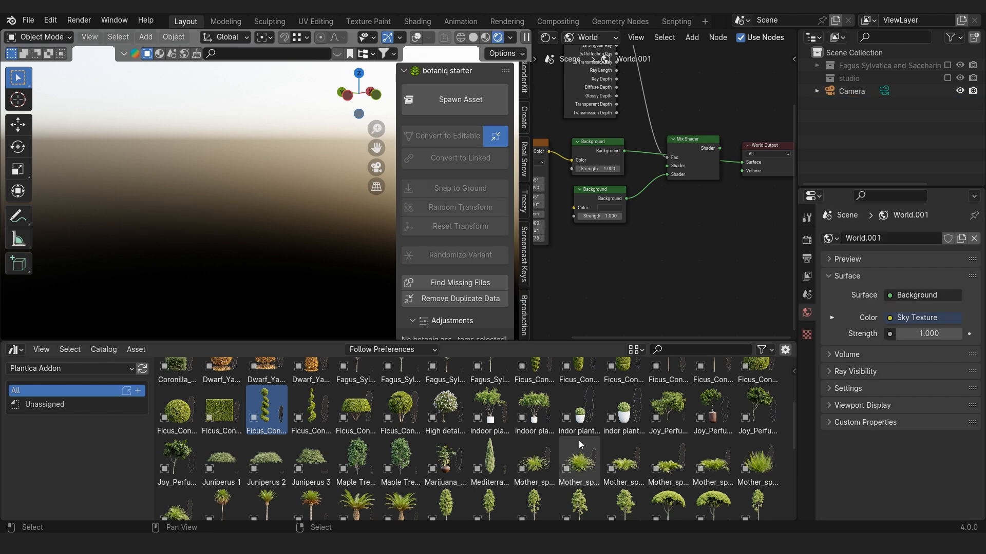
scroll(729, 415, "down", 10)
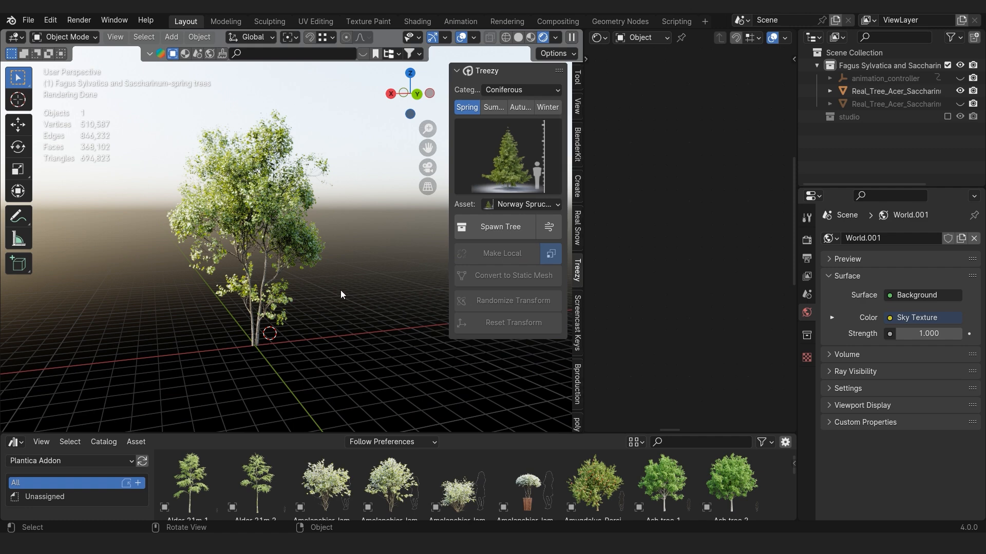
Hide the sidebar, select the visible Acer Saccharinum tree and widen the node editor to show its leaf material.
key("n")
scroll(340, 291, "up", 1)
middle_click_drag(340, 290, 365, 287)
scroll(338, 300, "up", 1)
left_click(303, 208)
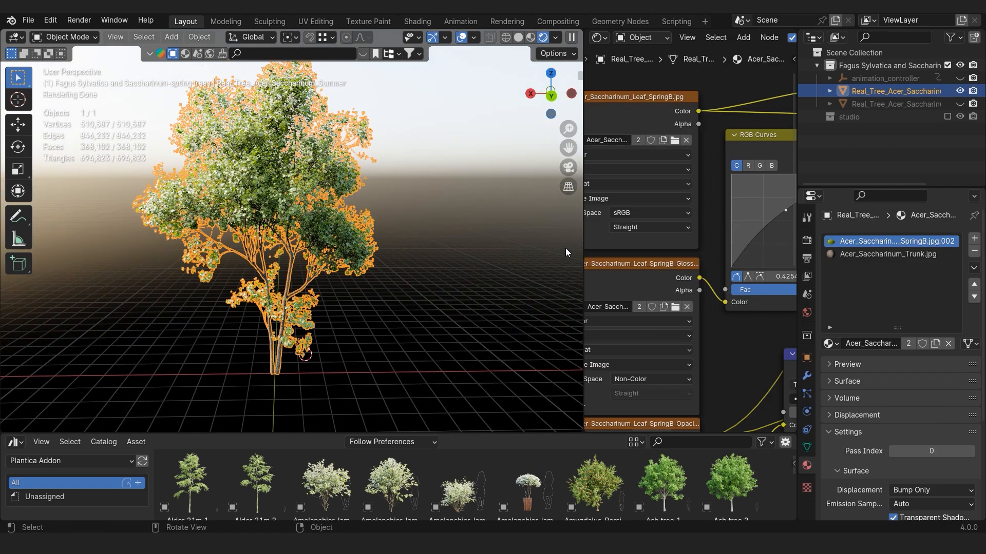
left_click_drag(585, 238, 357, 239)
scroll(215, 252, "down", 3)
scroll(298, 265, "up", 3)
middle_click_drag(206, 241, 225, 284, "shift")
scroll(588, 276, "down", 5)
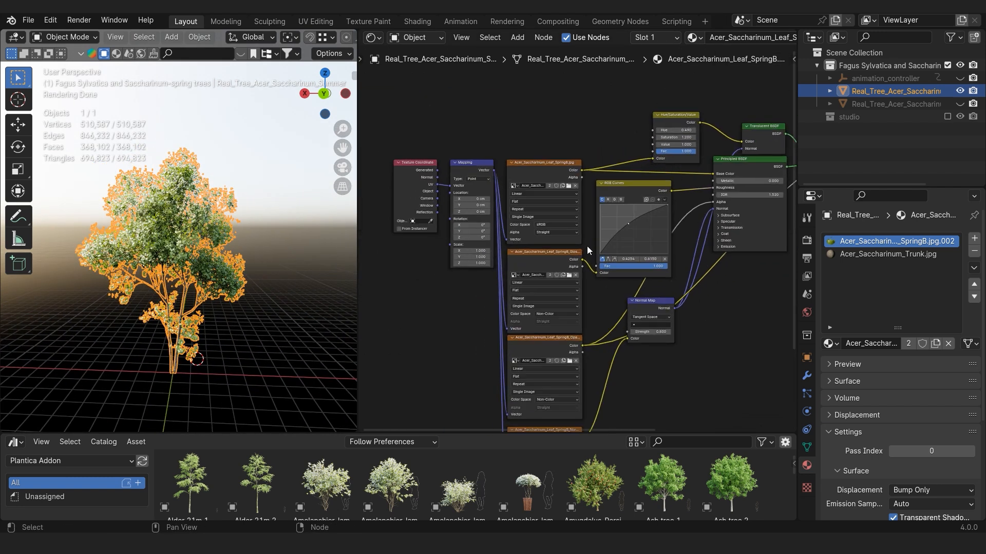
Insert a Hue/Saturation/Value node after the SpringB leaf colour texture, feeding both the existing Hue/Saturation/Value node and the Principled BSDF Base Color.
scroll(610, 273, "up", 4)
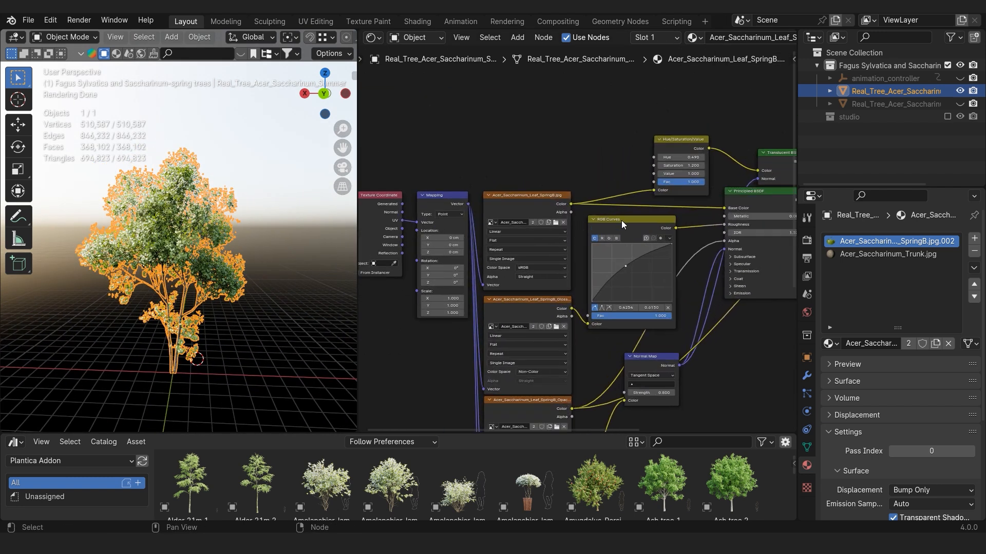
key("F3")
type("HUE")
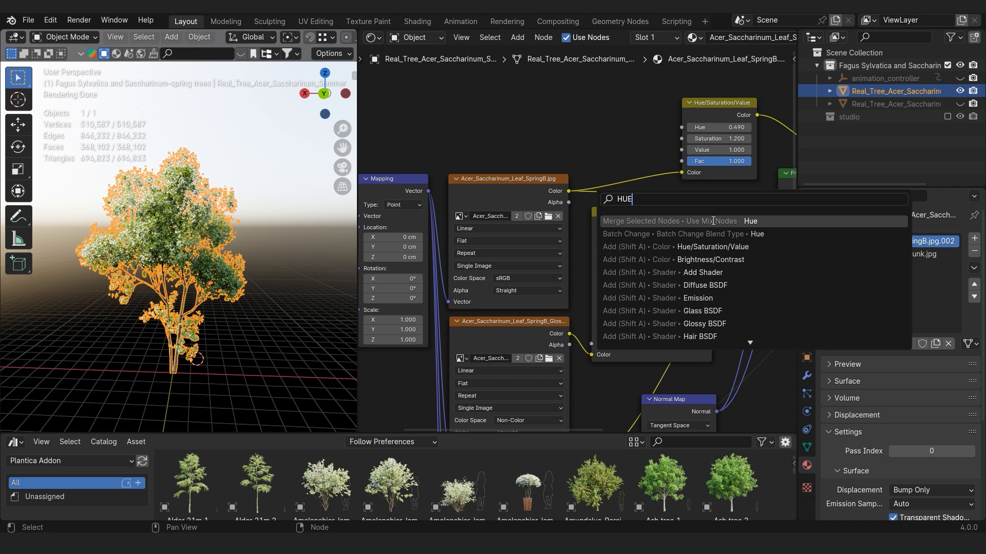
left_click(730, 247)
left_click(650, 201)
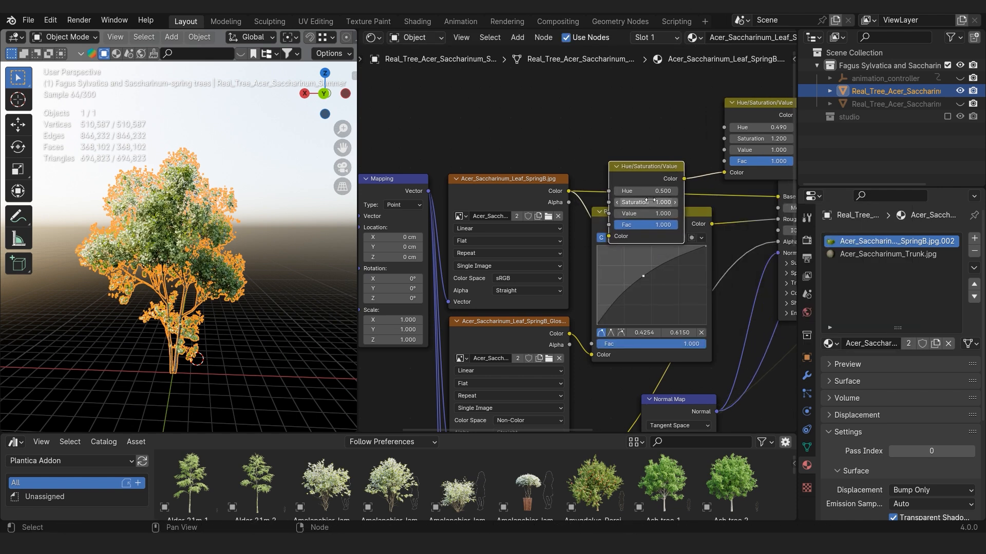
middle_click_drag(780, 196, 722, 196)
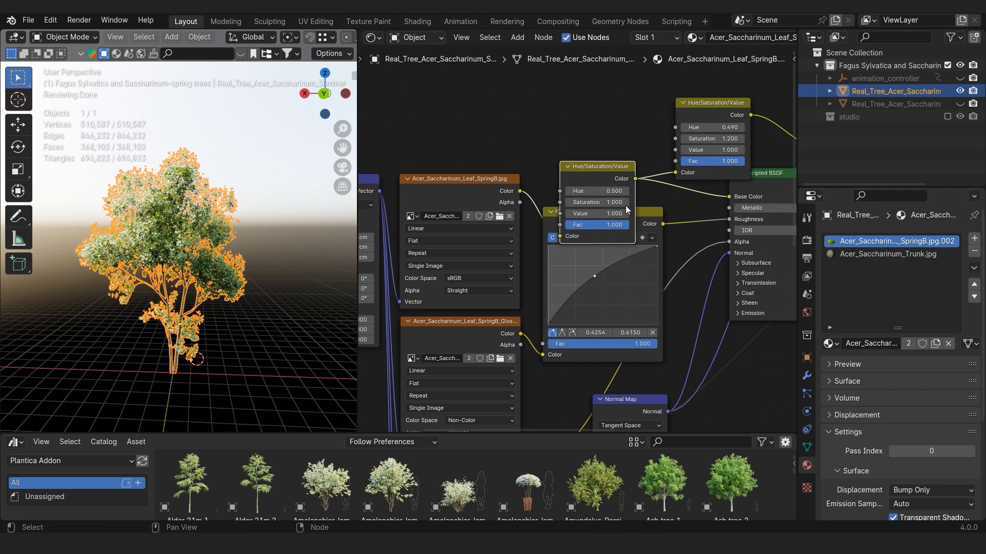
Deselect the tree, try a different saturation on the new Hue/Saturation/Value node, undo it and lower its hue to 0.370.
scroll(625, 205, "up", 1)
left_click(293, 300)
scroll(223, 294, "up", 4)
scroll(611, 221, "up", 3)
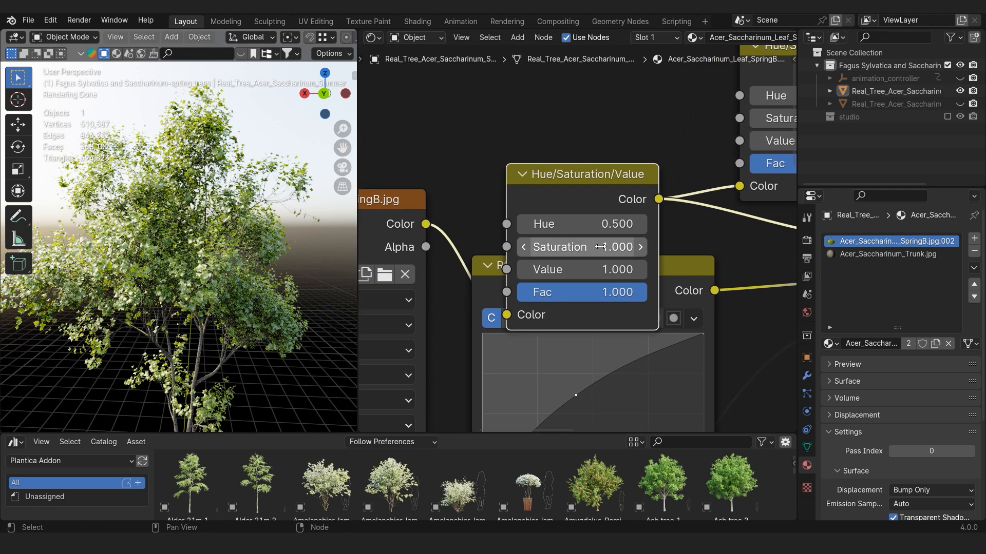
left_click_drag(601, 247, 660, 247)
key("ctrl+z")
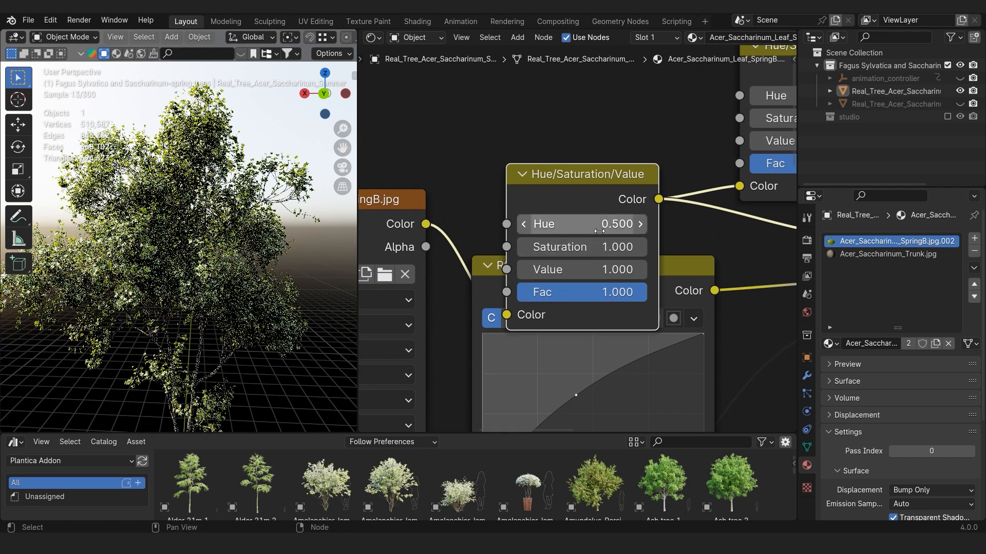
left_click_drag(591, 224, 562, 225)
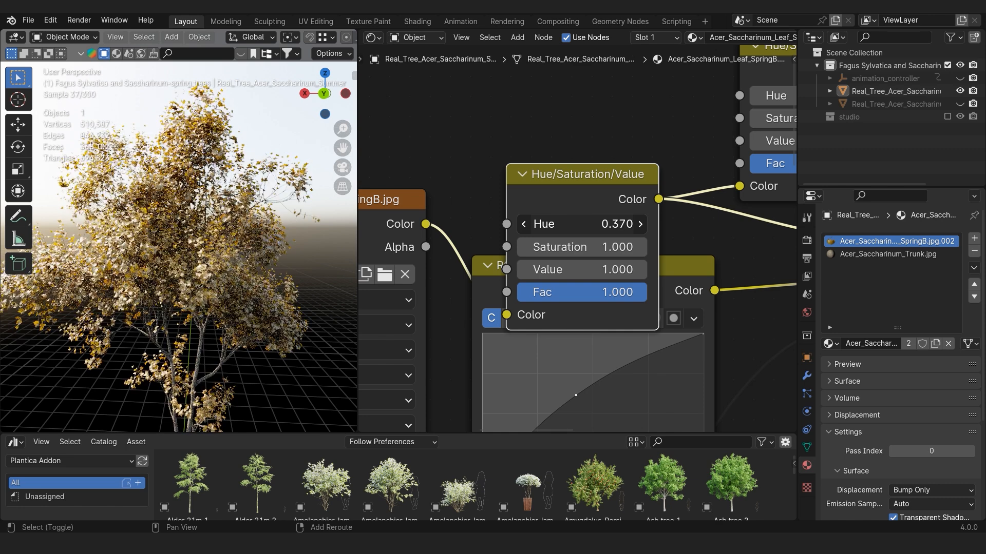
Set the new node's hue to 0.330 and check the leaf colour on the whole tree.
scroll(278, 286, "down", 4)
middle_click_drag(284, 286, 286, 260, "shift")
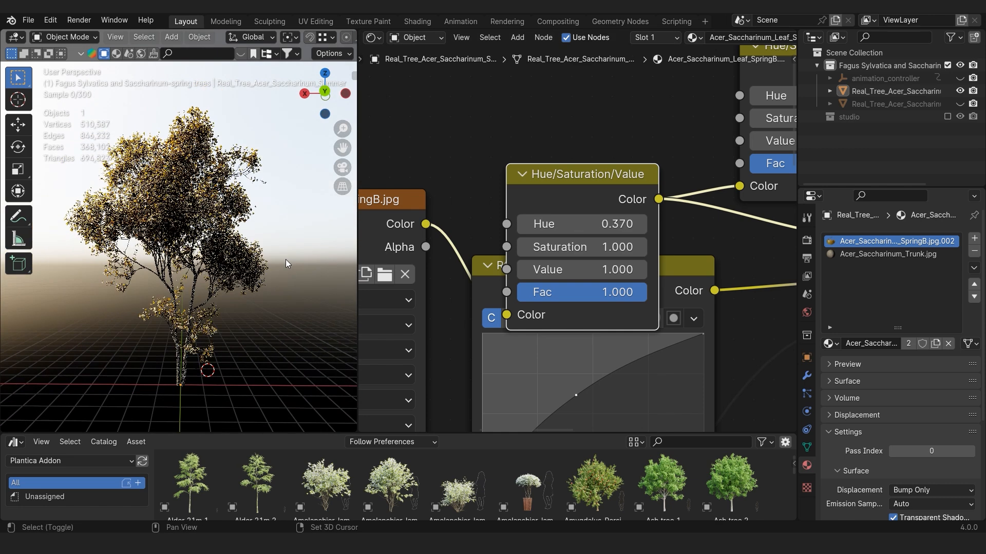
scroll(572, 230, "up", 1)
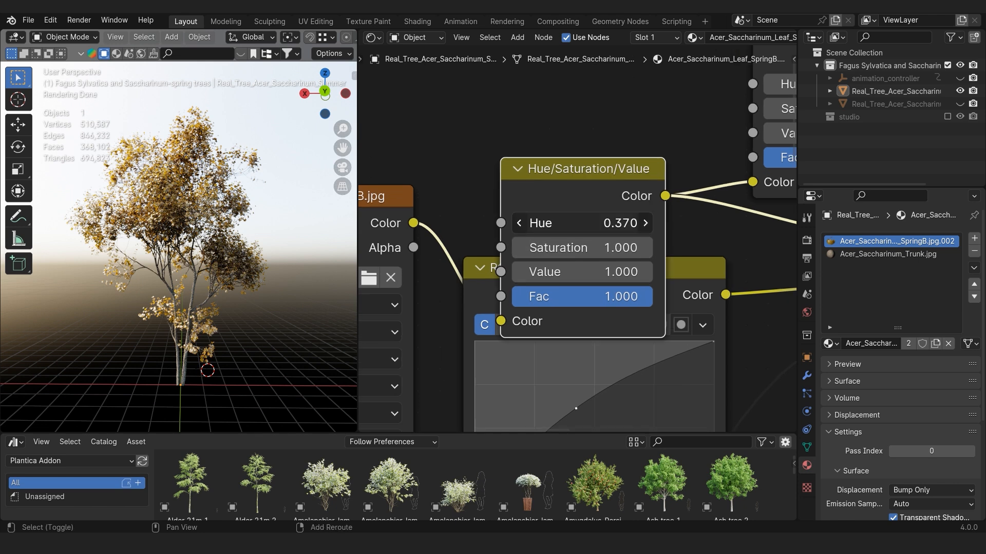
mouse_move(572, 224)
left_mouse_down()
mouse_move(589, 224)
mouse_move(556, 232)
left_mouse_up()
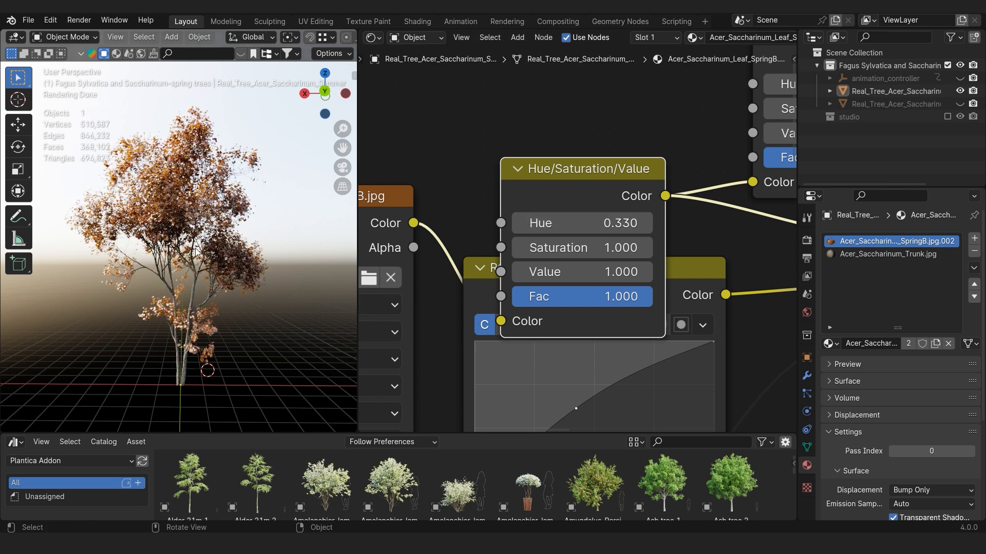
middle_click_drag(198, 252, 215, 280, "ctrl")
middle_click_drag(215, 279, 195, 260)
scroll(233, 276, "up", 1)
scroll(233, 276, "down", 1)
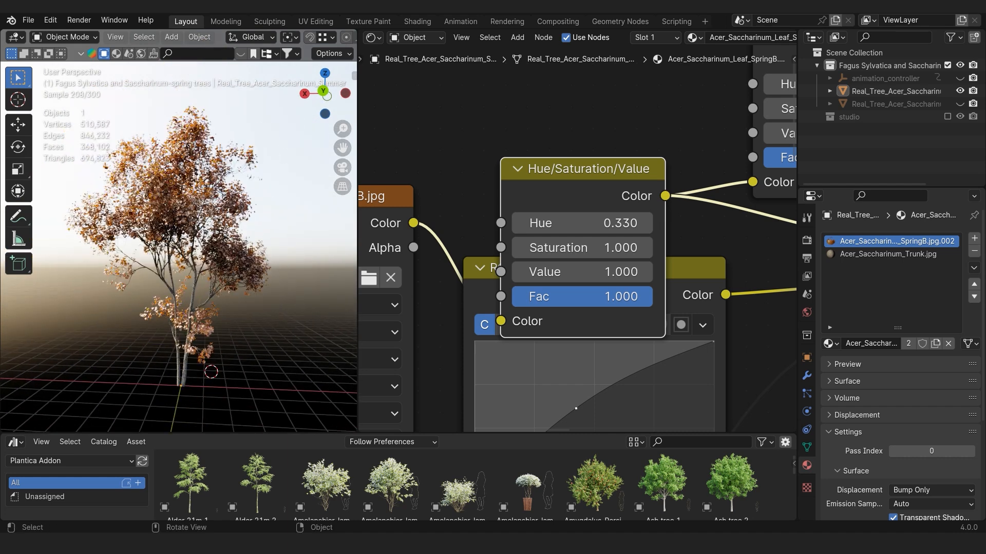
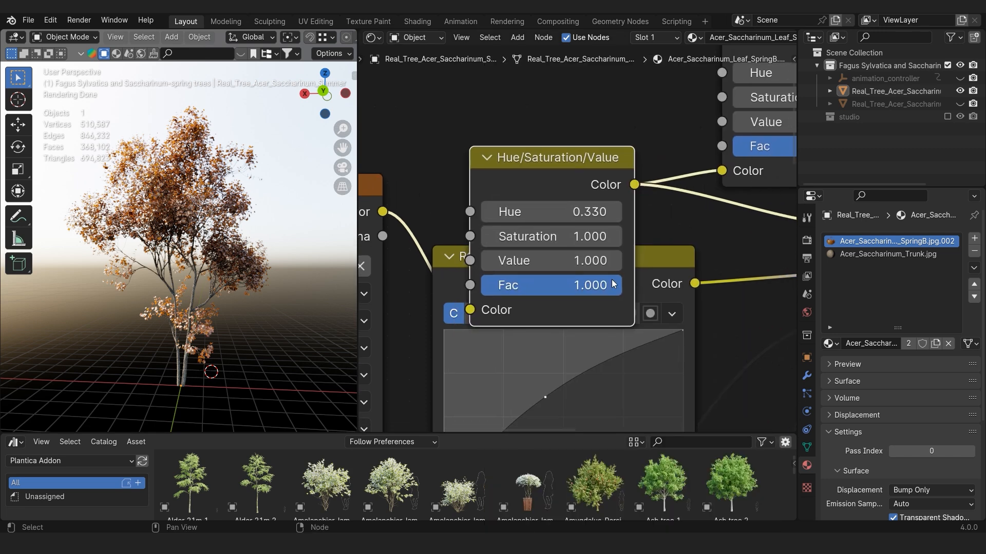
Move the new Hue/Saturation/Value node clear of the RGB Curves node and separate the SpringB leaf texture node from it.
scroll(547, 294, "down", 4)
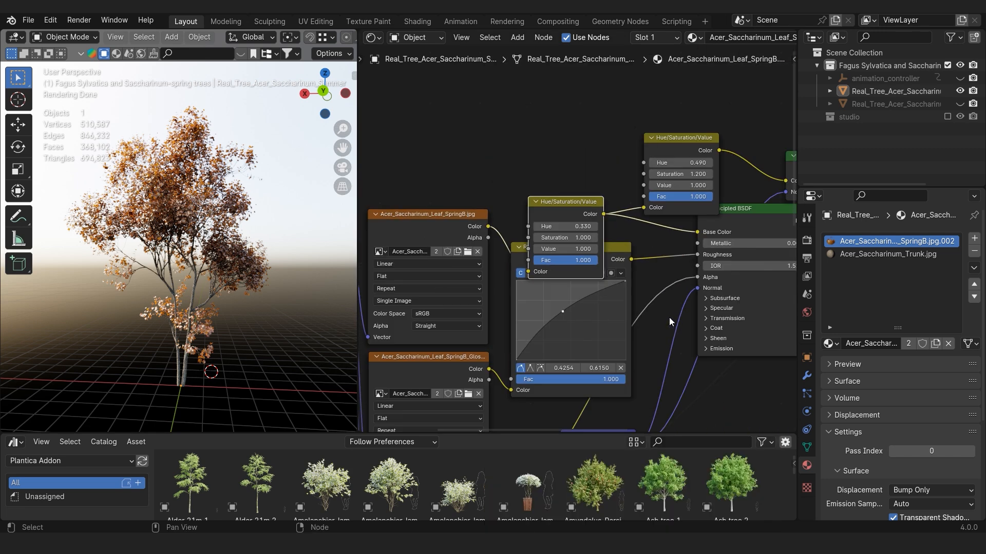
scroll(669, 317, "down", 2)
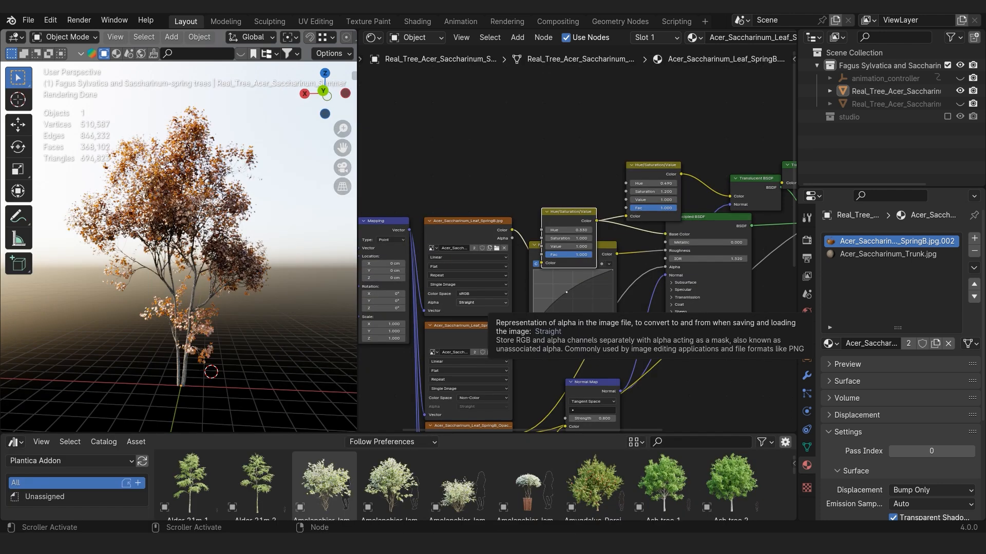
left_click_drag(584, 218, 569, 174)
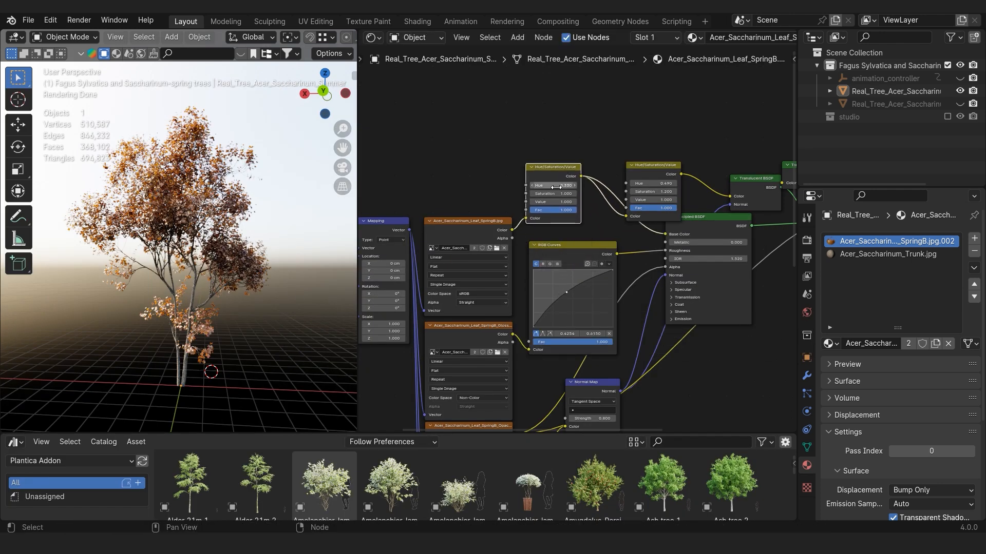
middle_click_drag(429, 218, 550, 208)
left_click_drag(585, 211, 532, 208)
middle_click_drag(515, 176, 535, 242)
scroll(567, 220, "up", 4)
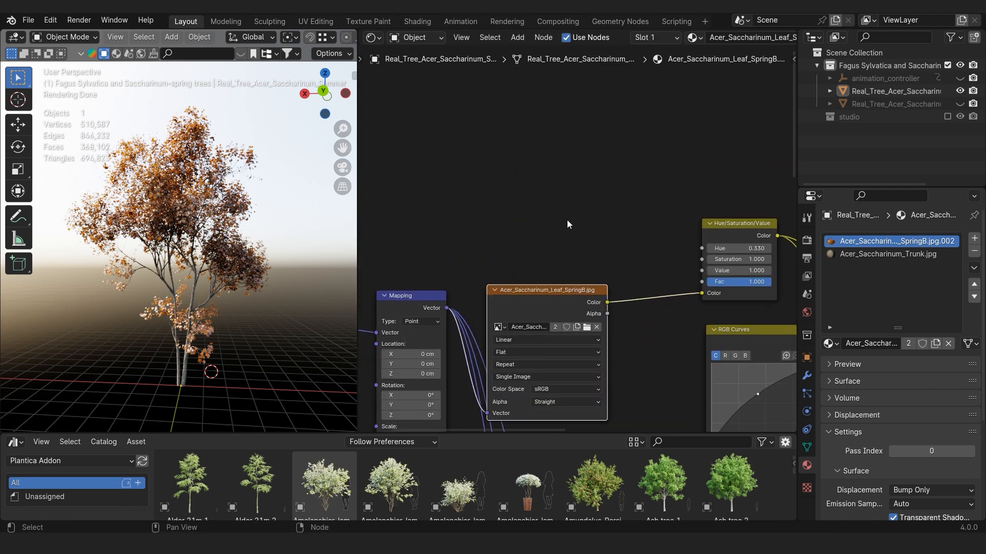
Add a Voronoi Texture node above the leaf image texture and preview its Distance output on the tree.
key("F3")
key("Escape")
key("shift+a")
mouse_move(522, 303)
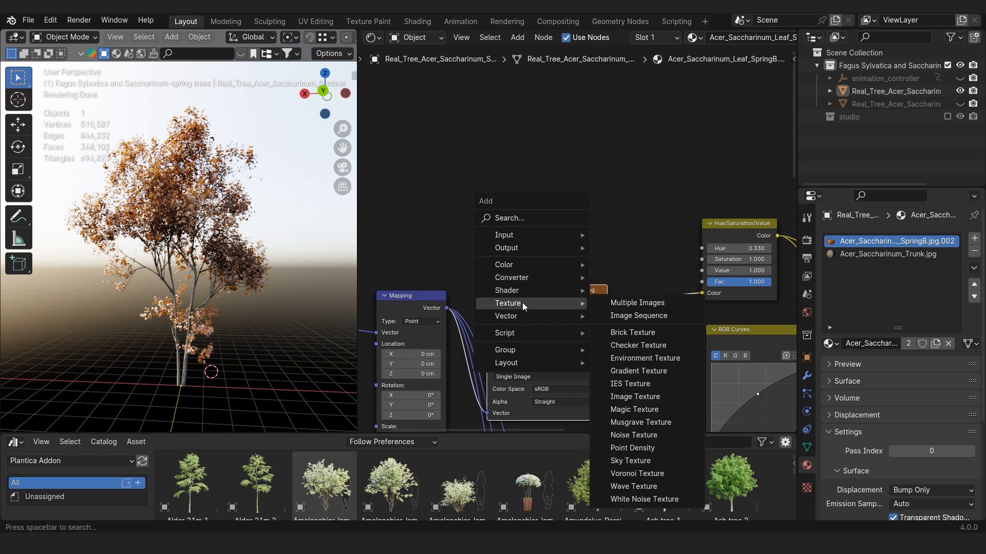
left_click(648, 475)
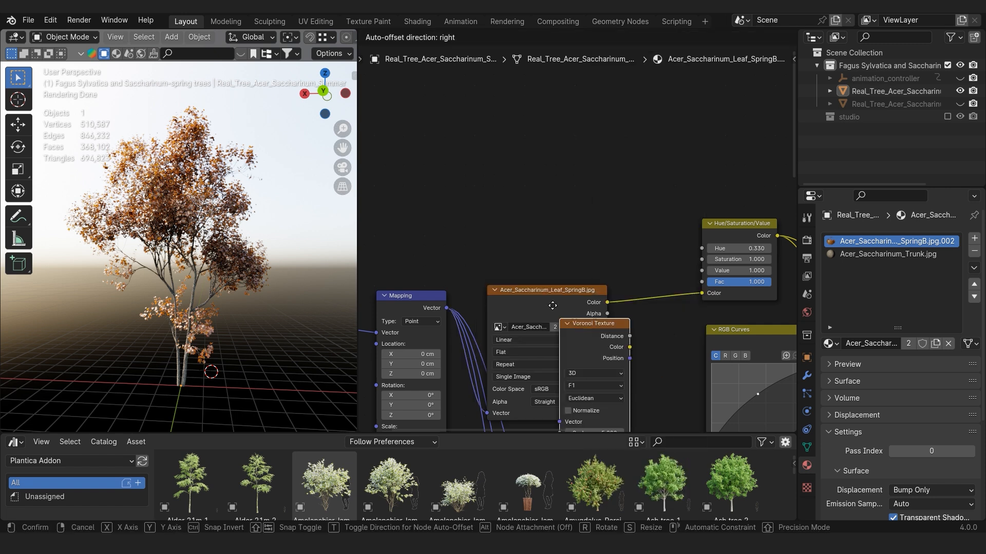
left_click(456, 113)
left_click(472, 112, "ctrl+shift")
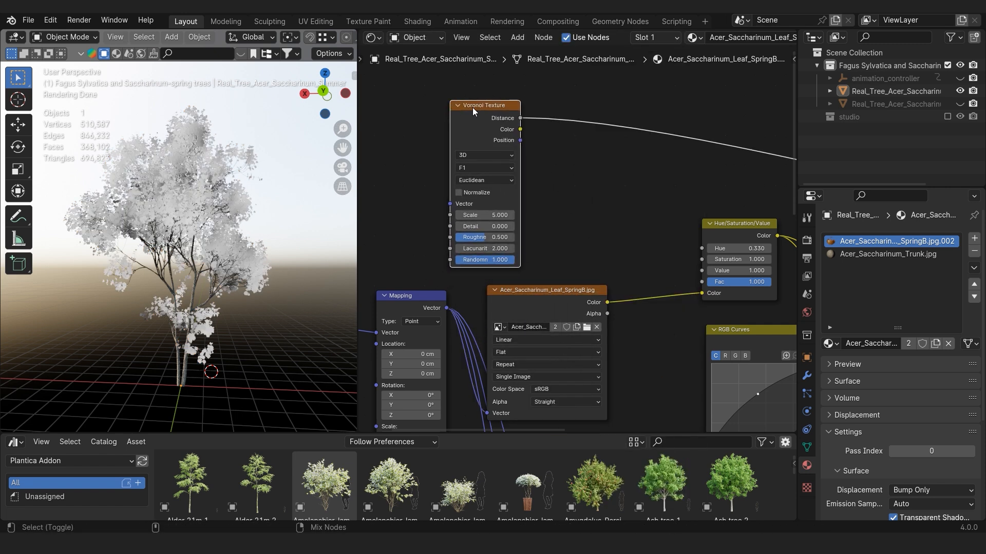
Set the Voronoi Texture scale to 12.2 while inspecting the pattern on the leaves up close.
middle_click_drag(187, 229, 186, 253)
scroll(185, 230, "up", 4)
scroll(185, 231, "down", 4)
scroll(187, 252, "up", 4)
left_click_drag(486, 216, 578, 216)
scroll(496, 171, "up", 1)
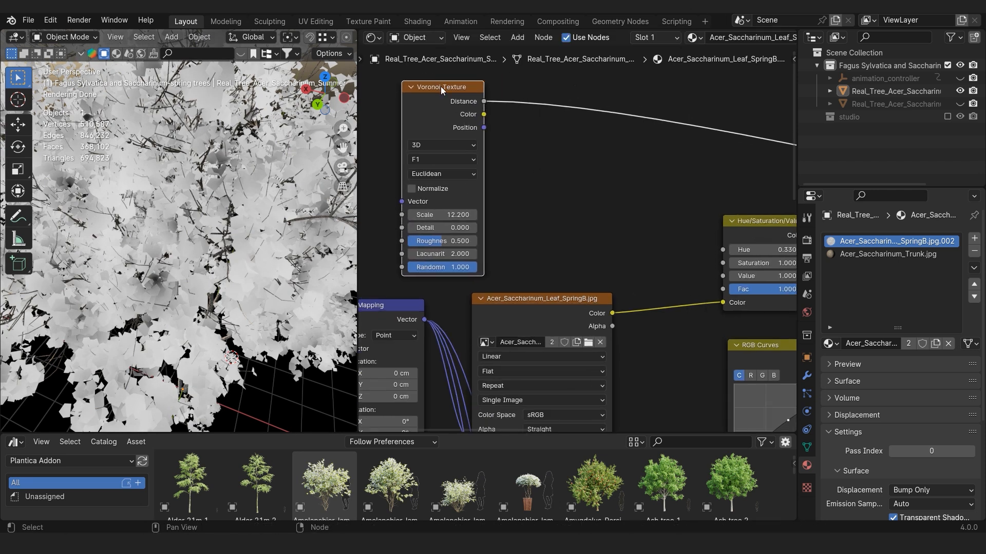
Insert a Color Ramp after the Voronoi Texture, placing the black stop at 0.371 and moving the white stop closer to it.
scroll(513, 154, "down", 1)
key("F3")
type("CO")
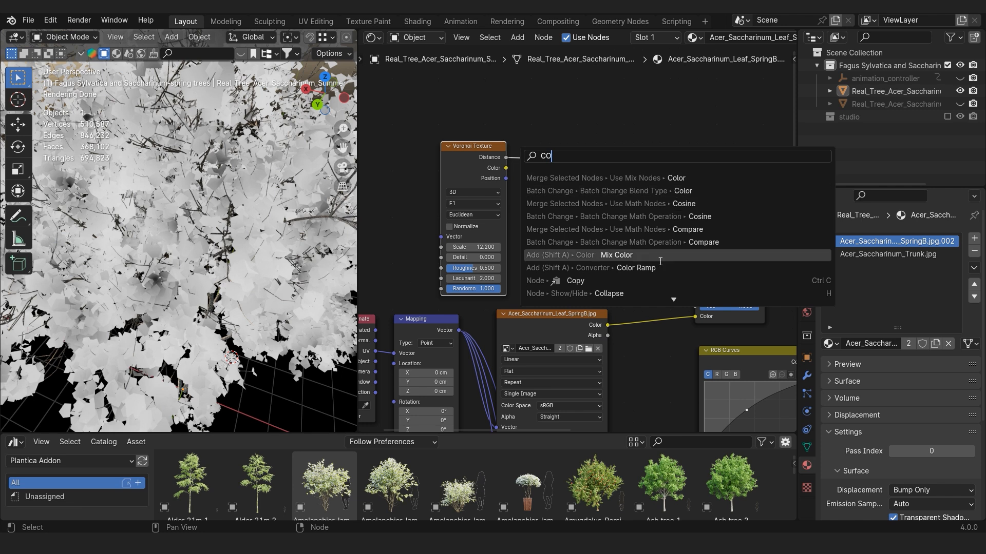
left_click(635, 268)
left_click(595, 215)
left_click_drag(550, 182, 579, 184)
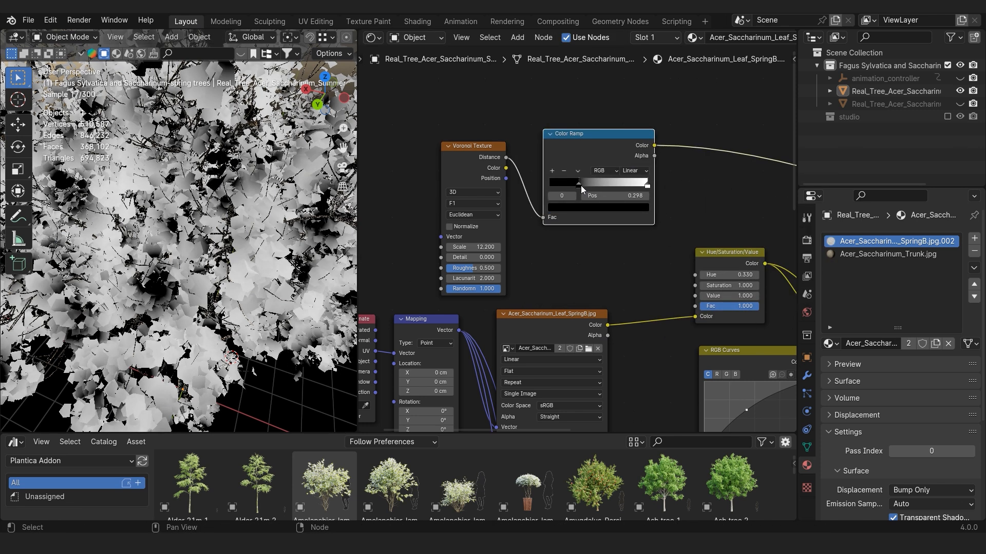
left_click_drag(646, 183, 583, 185)
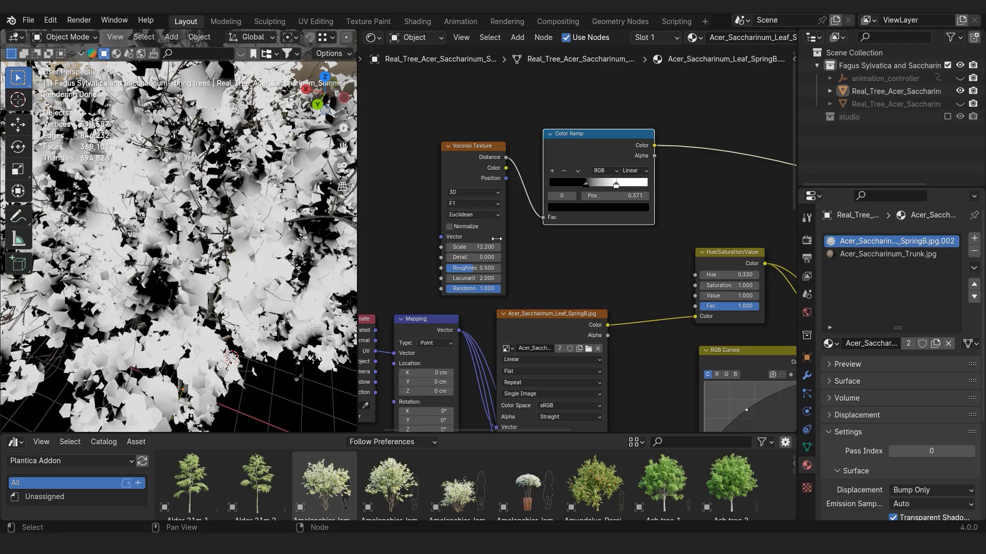
Set the Voronoi Texture scale to 72.4 and move the 0.330-hue Hue/Saturation/Value node closer to the leaf image texture.
left_click_drag(475, 247, 579, 246)
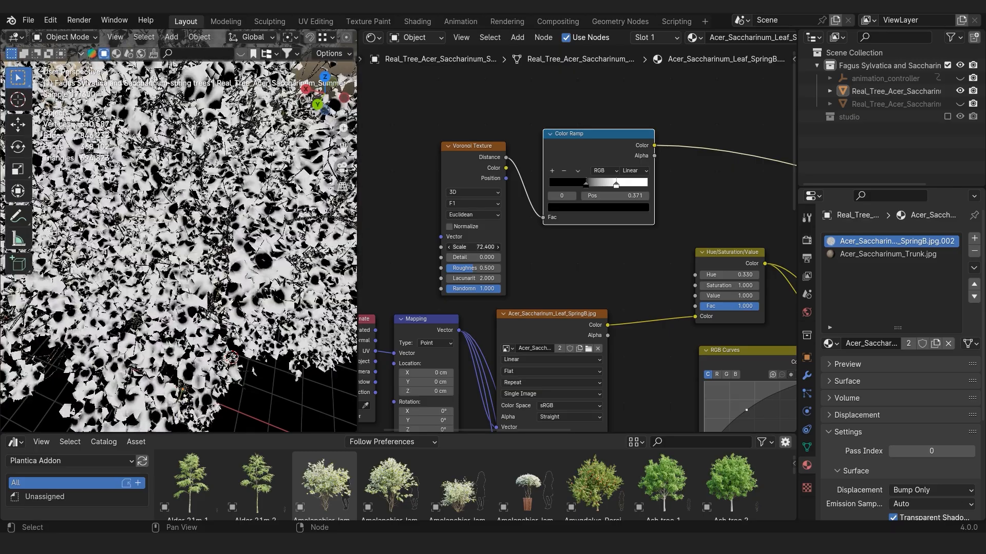
left_click_drag(611, 169, 488, 184)
scroll(569, 231, "down", 2)
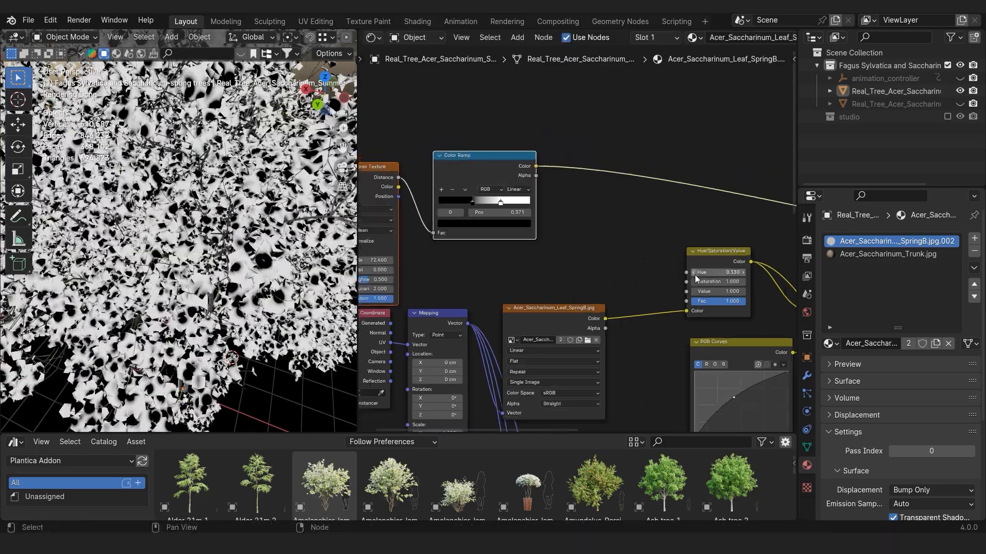
middle_click_drag(695, 277, 610, 230)
left_click_drag(611, 209, 544, 218)
scroll(617, 243, "up", 1)
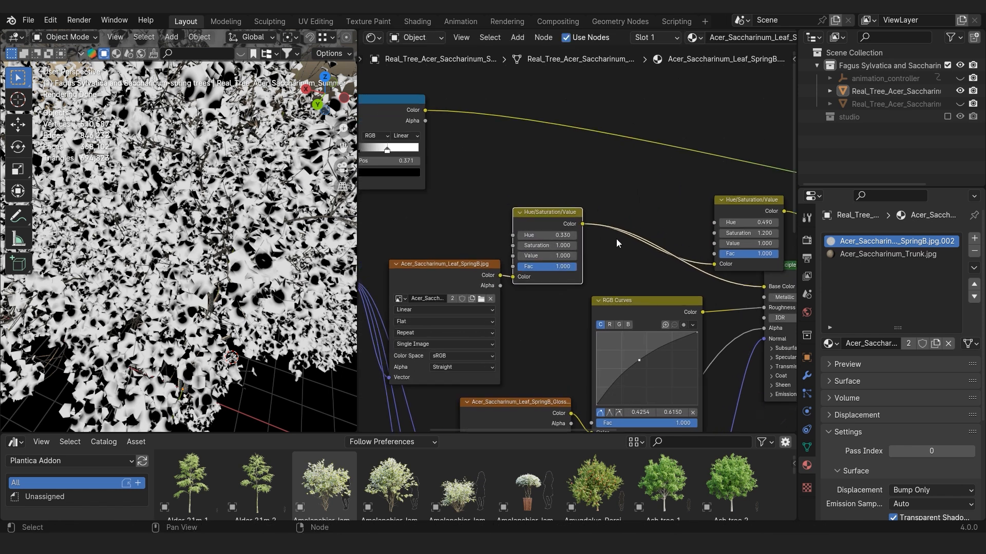
Insert a Mix Color node after the 0.330-hue Hue/Saturation/Value node and link the Color Ramp's colour to its Factor.
key("F3")
type("MIX")
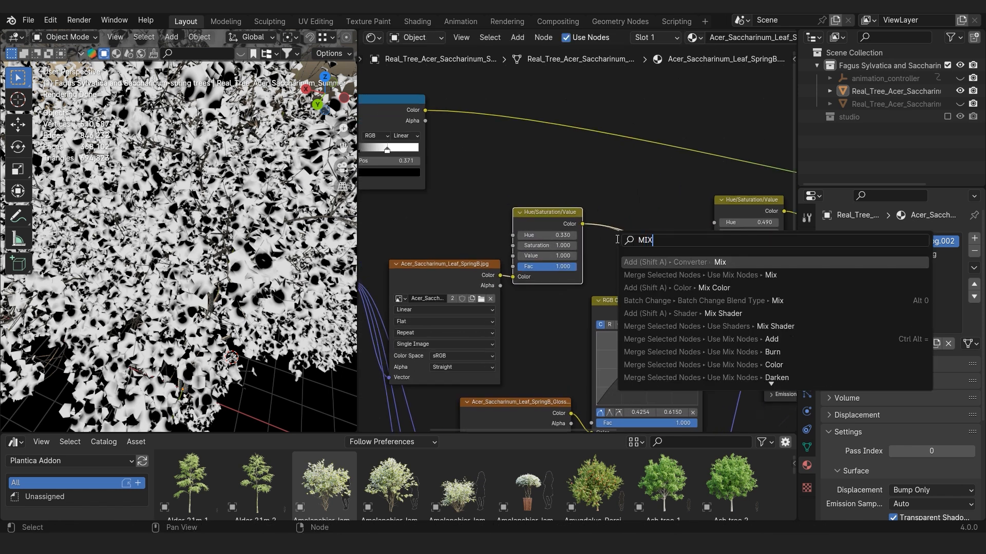
key("Down")
key("Down")
key("Return")
left_click(594, 167)
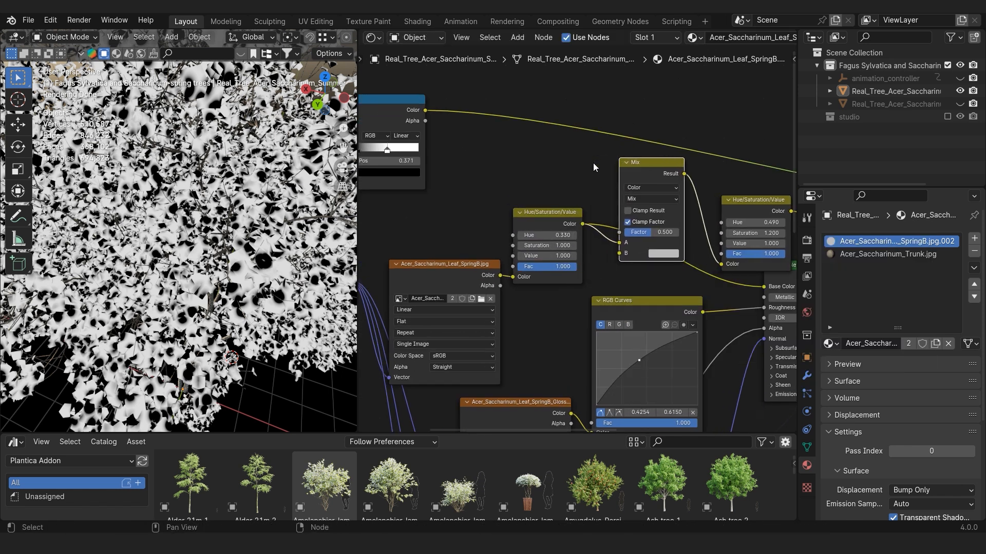
left_click_drag(562, 215, 563, 204)
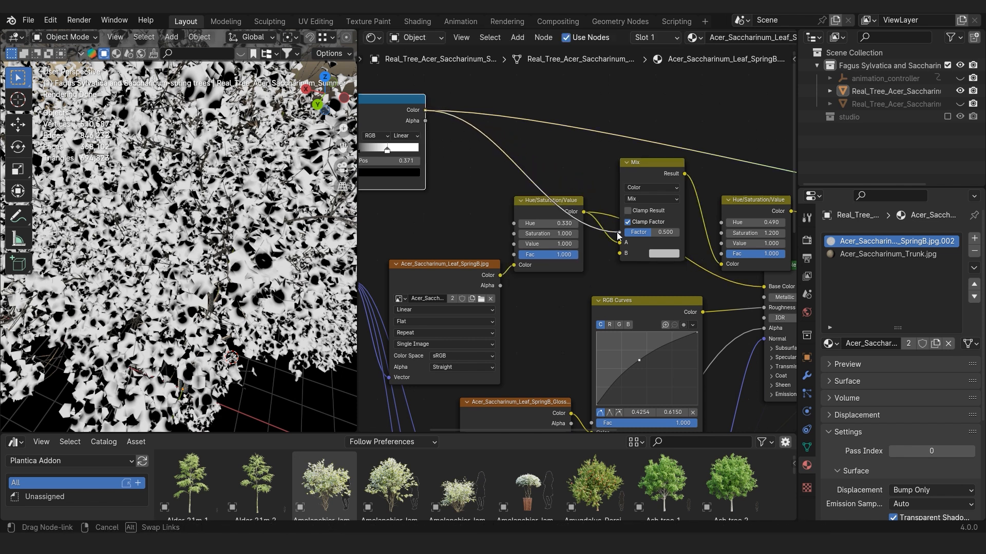
left_click_drag(533, 200, 534, 222)
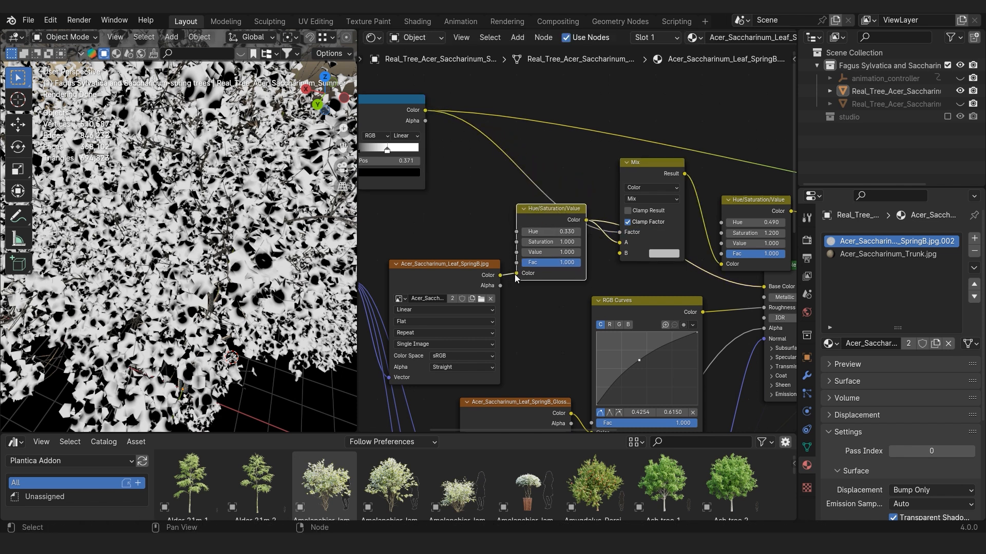
Shift the Texture Coordinate, Mapping, leaf image and 0.330-hue Hue/Saturation/Value nodes away from the Mix node to make room.
middle_click_drag(464, 276, 556, 181)
scroll(393, 218, "down", 1)
middle_click_drag(368, 229, 511, 232)
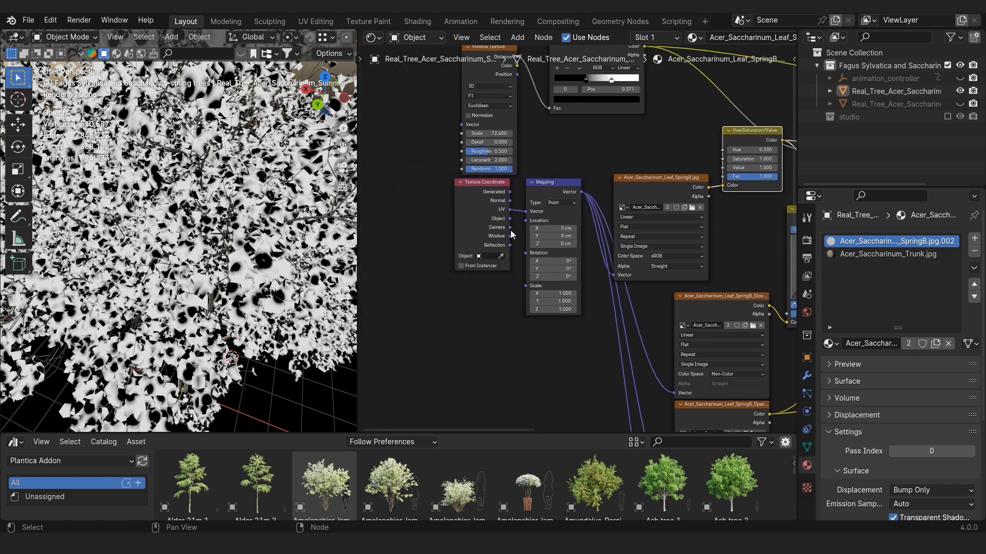
left_click_drag(400, 309, 595, 258)
left_click_drag(402, 328, 647, 242)
key("g")
left_click(519, 285)
left_click_drag(741, 137, 657, 143)
Duplicate the Hue/Saturation/Value node, reset the copy to defaults, feed it the leaf texture colour and link it to the Mix node's B input.
scroll(561, 176, "up", 2)
middle_click_drag(674, 152, 482, 164)
key("shift+d")
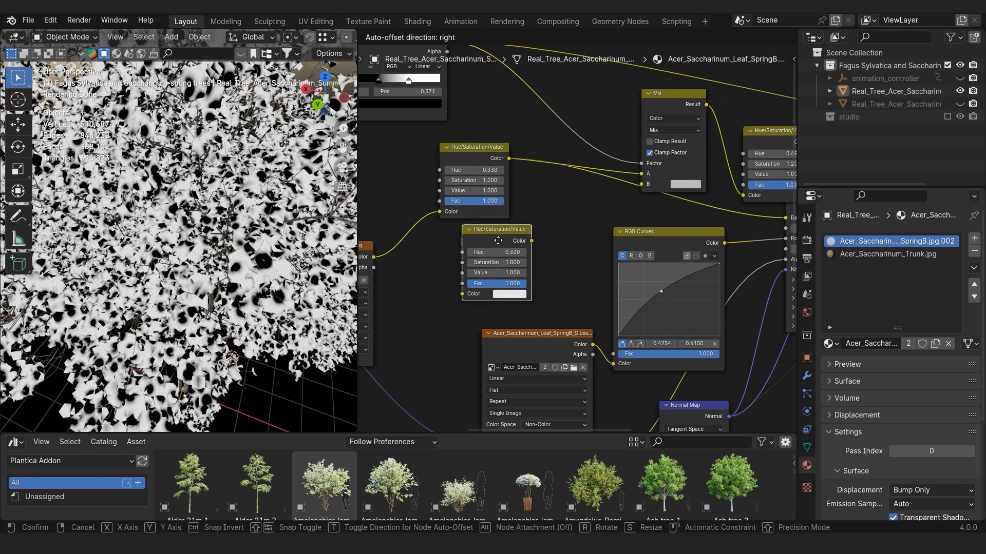
left_click(492, 246)
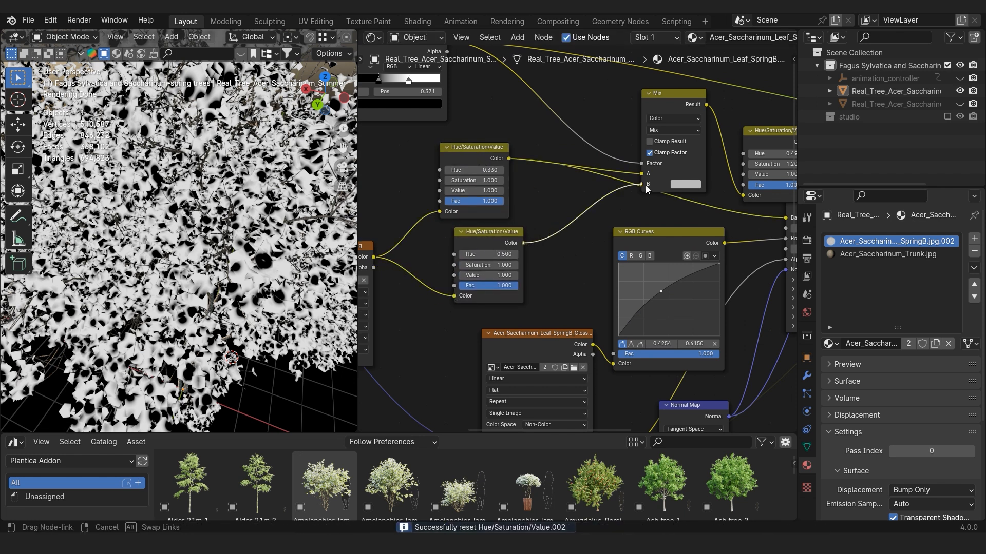
left_click_drag(646, 185, 645, 186)
Link the Mix node's Result to the Principled BSDF's Base Color and reposition the Mix and 0.490-hue Hue/Saturation/Value nodes.
middle_click_drag(712, 198, 631, 223)
left_click_drag(608, 119, 585, 139)
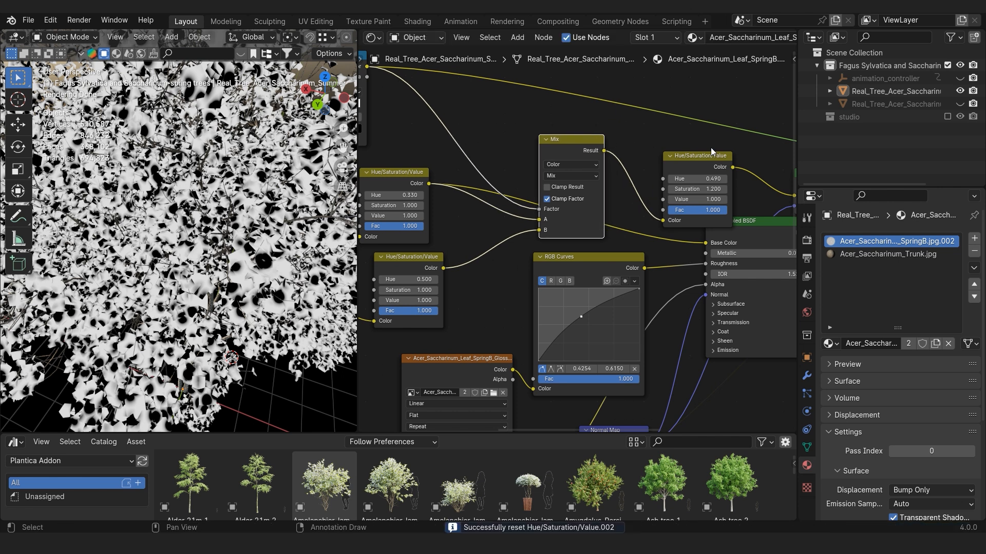
left_click_drag(711, 149, 683, 129)
left_click_drag(604, 151, 605, 177)
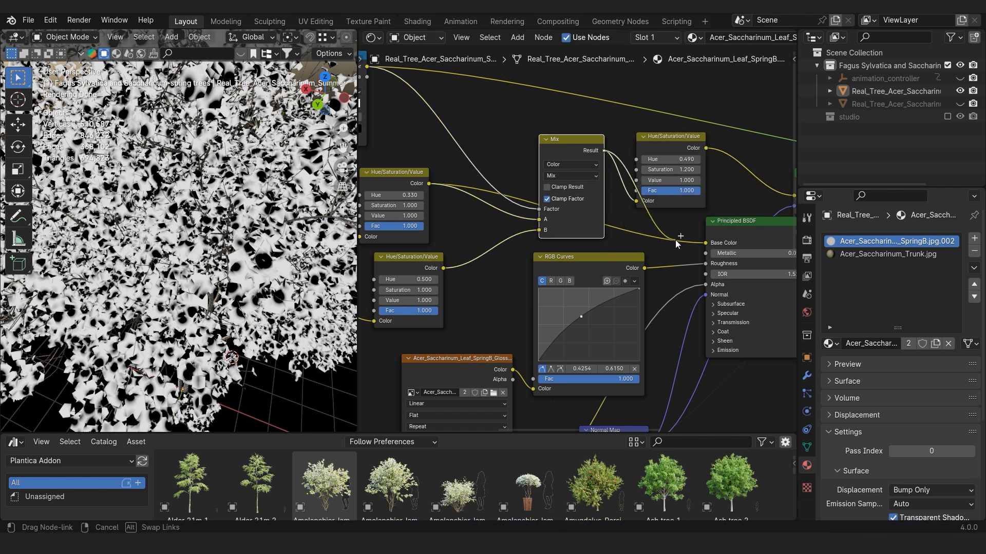
left_click_drag(675, 239, 712, 245)
left_click_drag(572, 157, 546, 153)
Reconnect the final Mix Shader to the Material Output to display the full leaf material instead of the mask preview.
scroll(641, 172, "down", 6)
middle_click_drag(706, 187, 509, 258)
middle_click_drag(629, 267, 548, 240)
left_click(618, 223, "ctrl+shift")
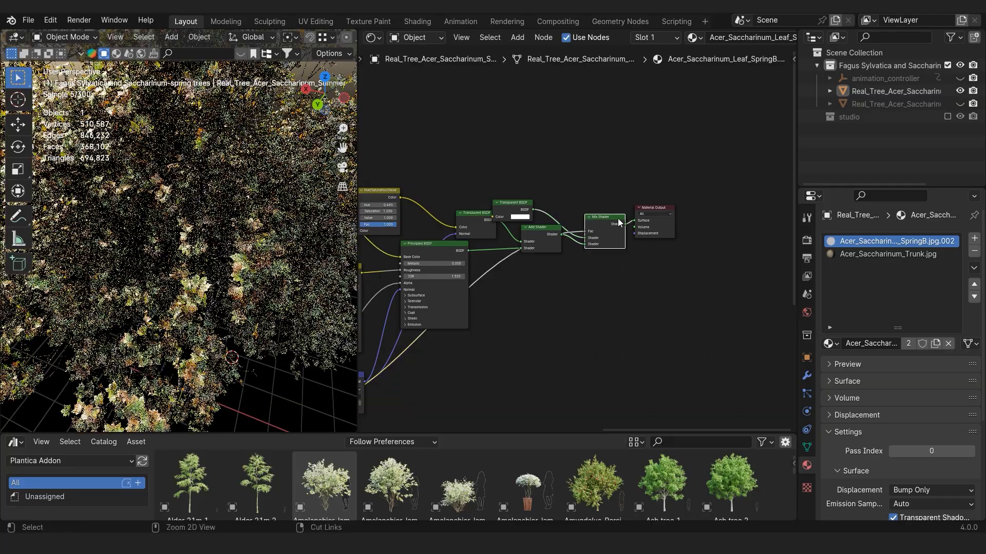
Inspect the mixed leaf colours on the maple, both close up on single leaves and across the whole tree.
middle_click_drag(282, 339, 220, 358)
scroll(244, 256, "up", 5)
scroll(209, 308, "up", 5)
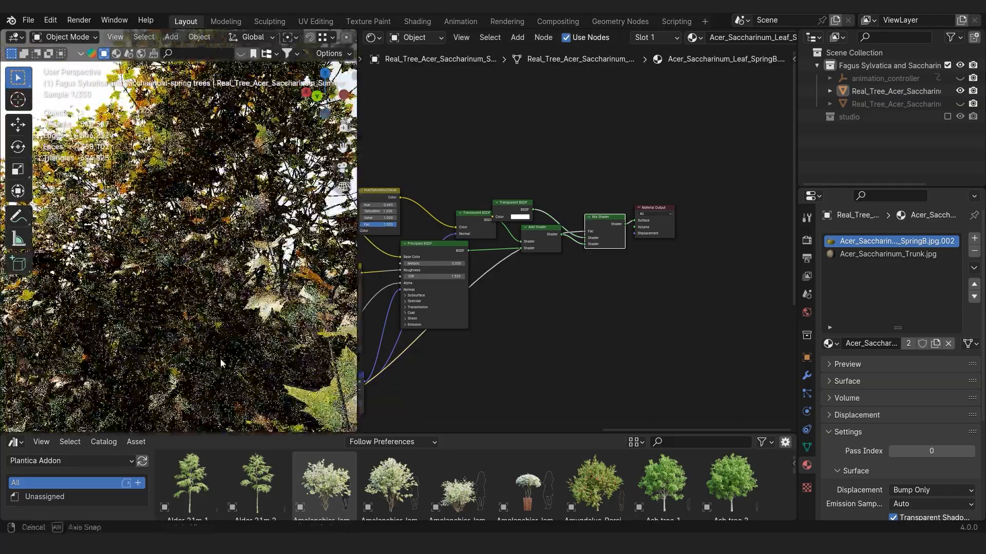
scroll(221, 349, "up", 4)
scroll(221, 340, "down", 3)
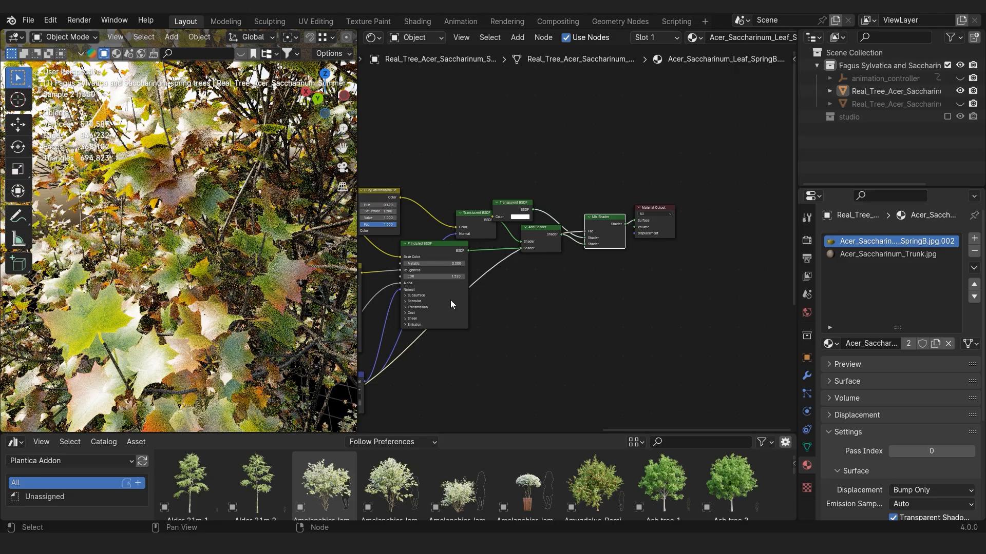
middle_click_drag(450, 303, 605, 299)
scroll(493, 295, "up", 3)
middle_click_drag(493, 295, 667, 284)
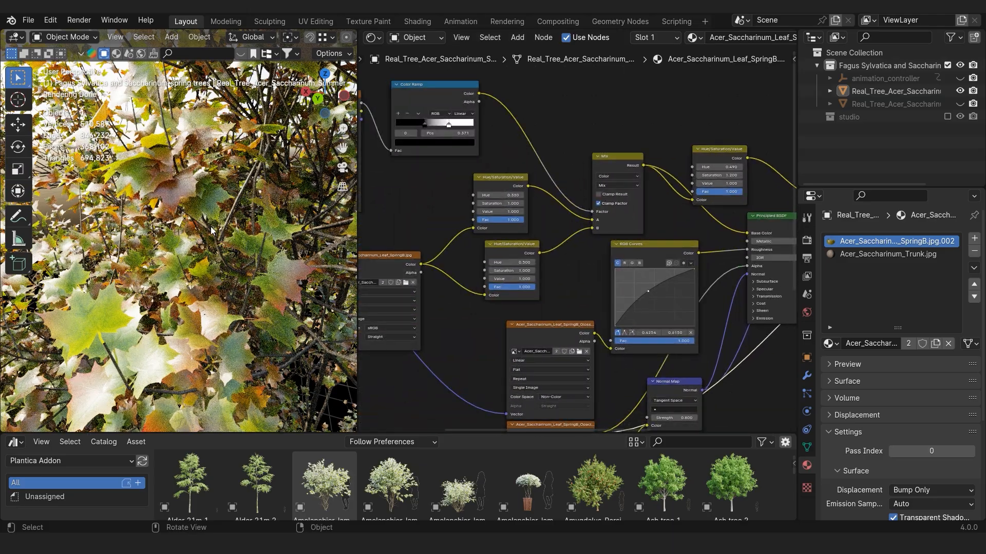
scroll(211, 231, "up", 3)
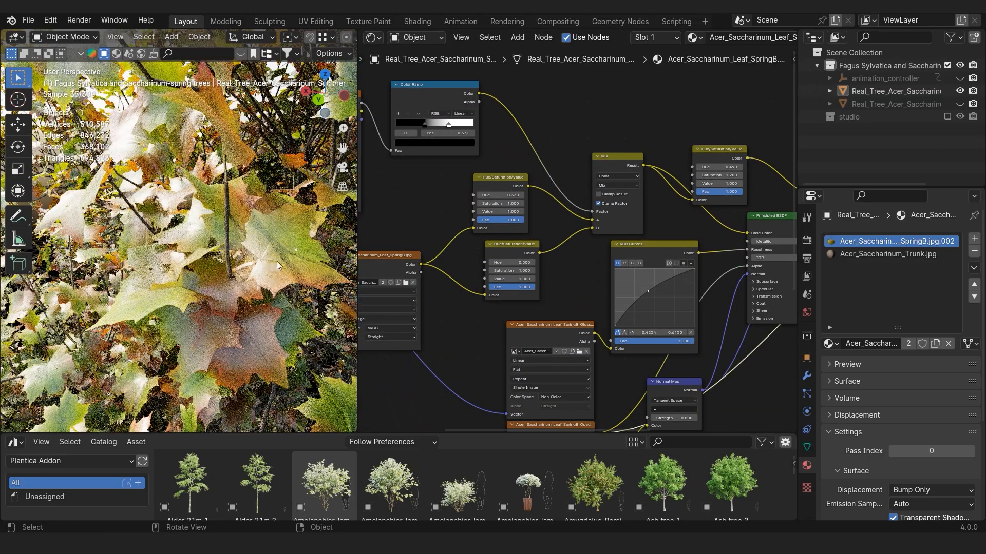
scroll(289, 273, "down", 8)
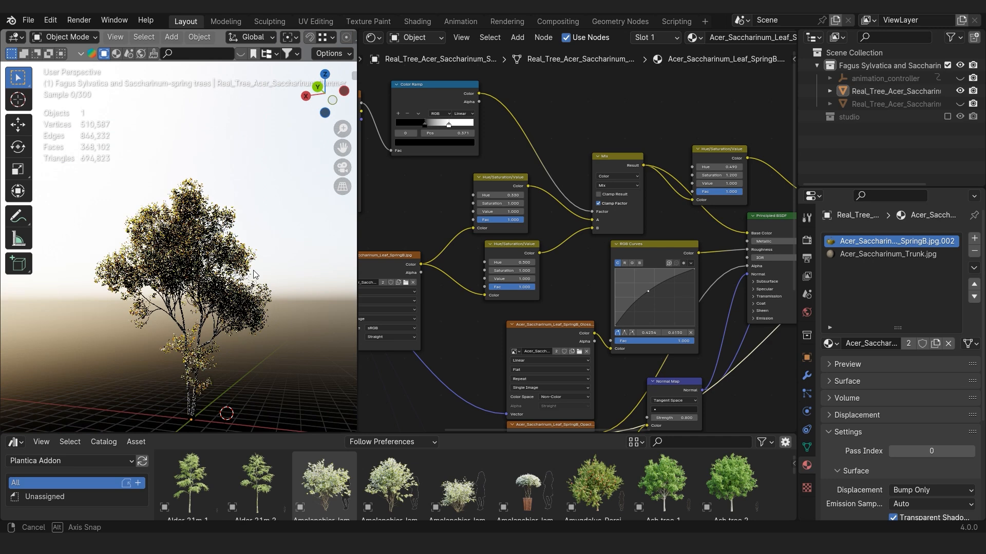
mouse_move(262, 294)
middle_mouse_down("shift")
mouse_move(267, 239)
mouse_move(252, 287)
mouse_move(254, 279)
middle_mouse_up("shift")
scroll(262, 268, "up", 2)
scroll(254, 279, "up", 1)
Set the Voronoi Texture scale to 9.800 and check the size of the colour patches on the tree.
middle_click_drag(365, 230, 544, 271)
scroll(544, 271, "down", 3)
scroll(544, 271, "up", 3)
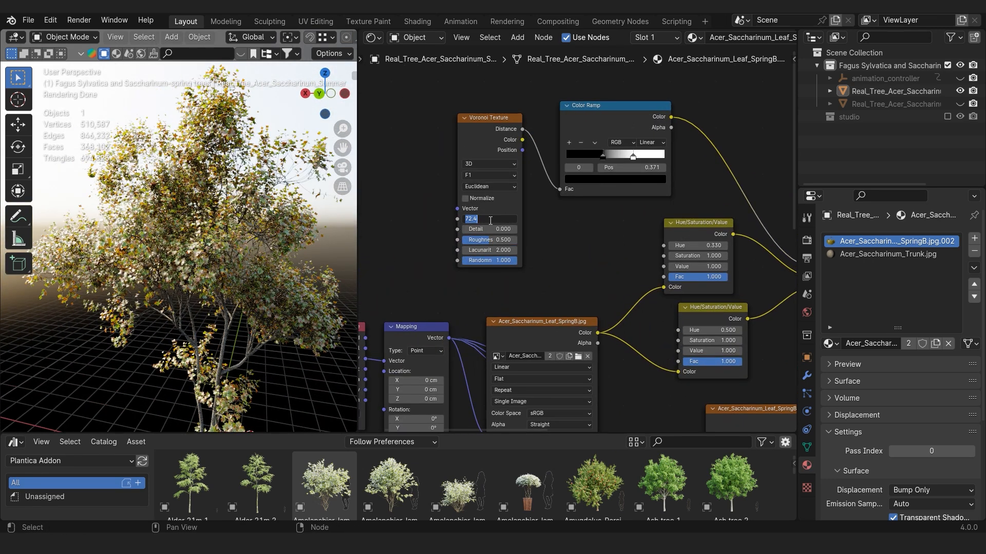
key("Return")
left_click_drag(491, 219, 483, 218)
middle_click_drag(257, 259, 237, 278)
scroll(272, 292, "down", 5)
scroll(262, 281, "up", 2)
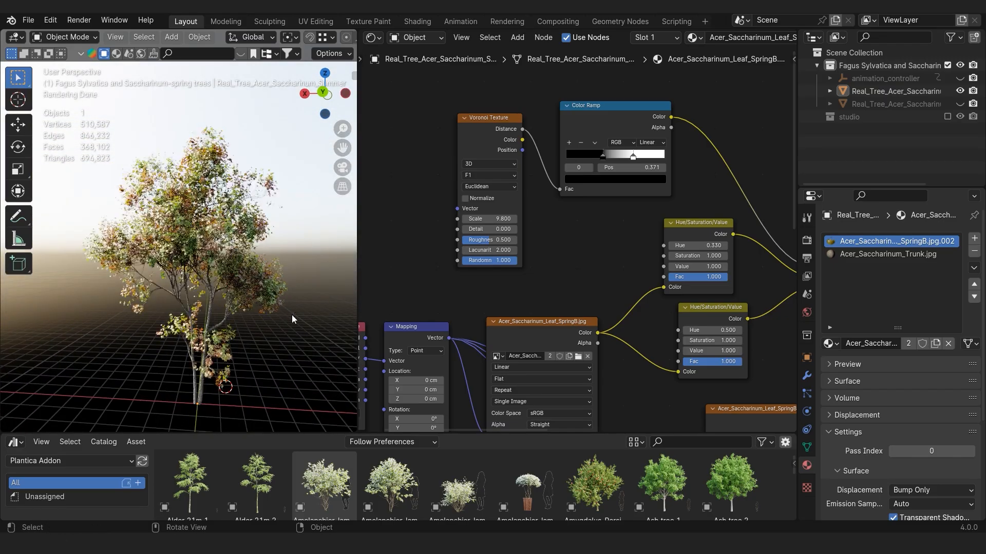
middle_click_drag(291, 315, 273, 306)
scroll(257, 293, "up", 1)
scroll(273, 307, "up", 2)
scroll(662, 233, "up", 3)
Align the second Hue/Saturation/Value node beneath the 0.330-hue one and set its hue to 0.490.
middle_click_drag(654, 236, 507, 230)
scroll(581, 327, "up", 4)
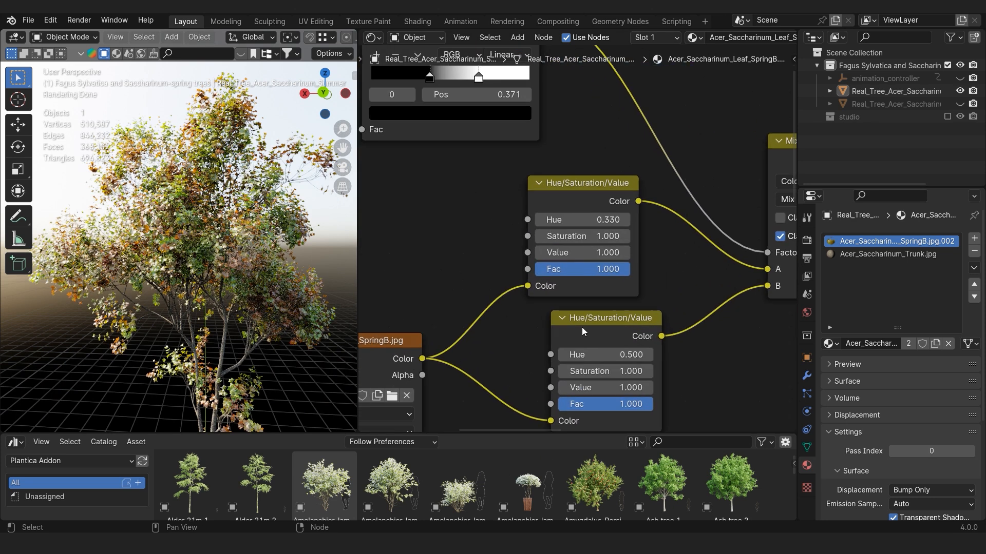
middle_click_drag(581, 327, 521, 238)
left_click_drag(548, 243, 531, 240)
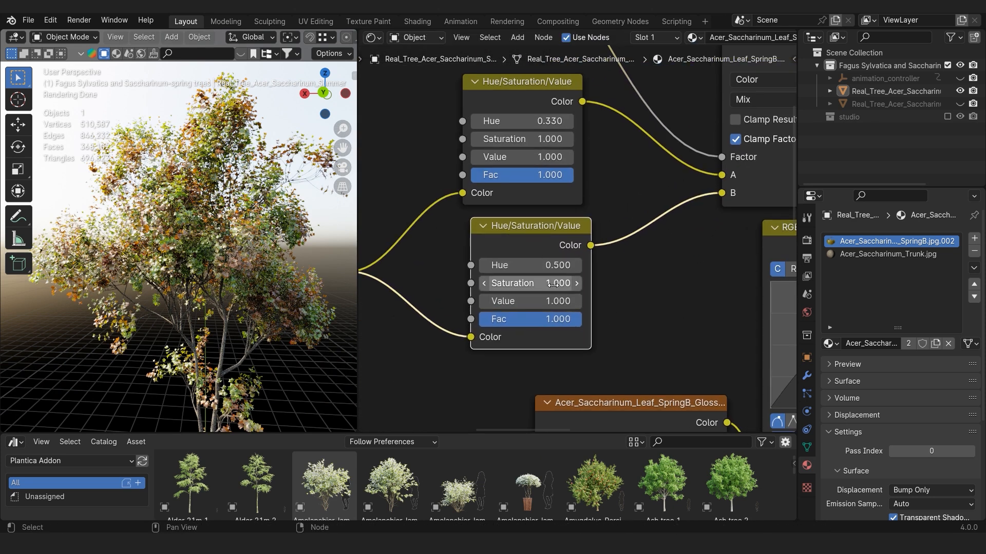
left_click(557, 265)
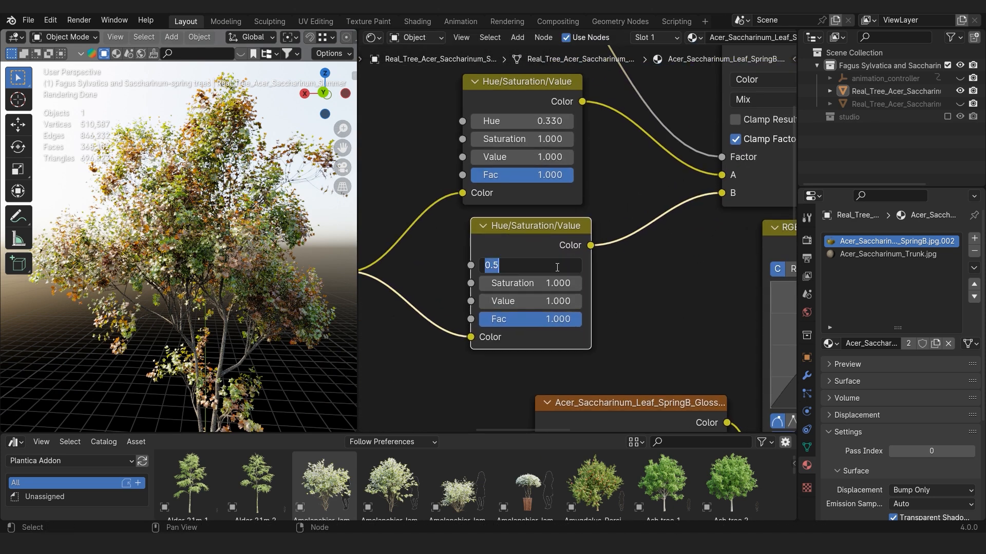
key("Return")
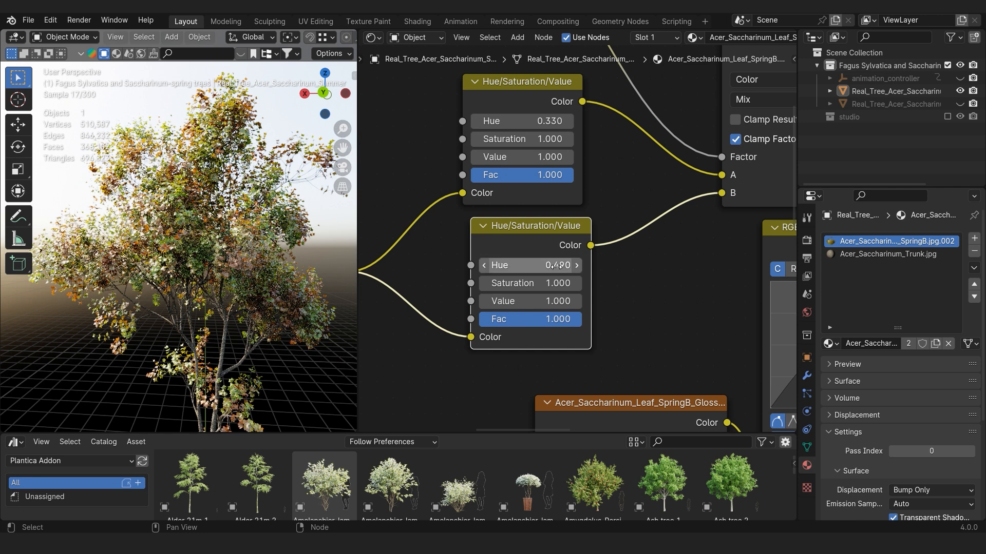
left_click(529, 122)
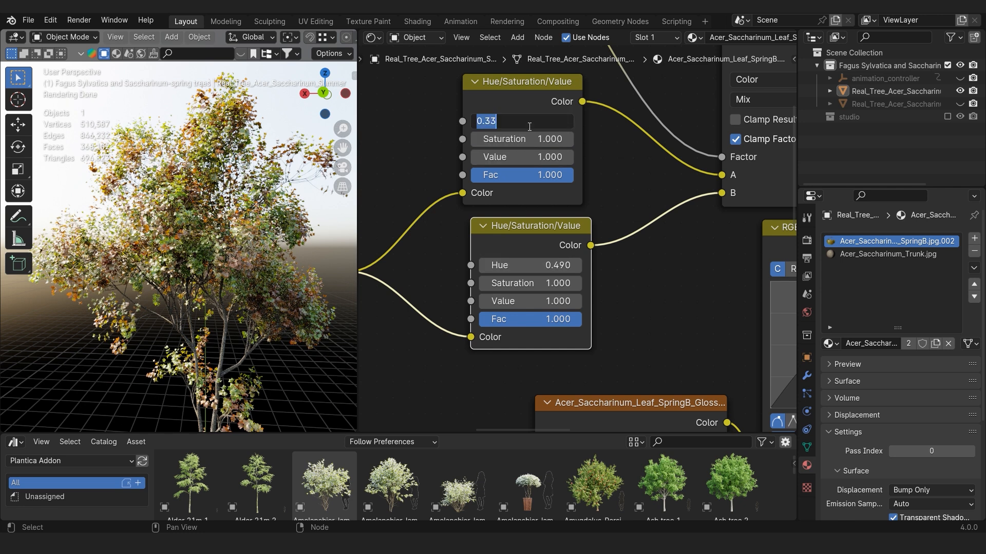
key("Return")
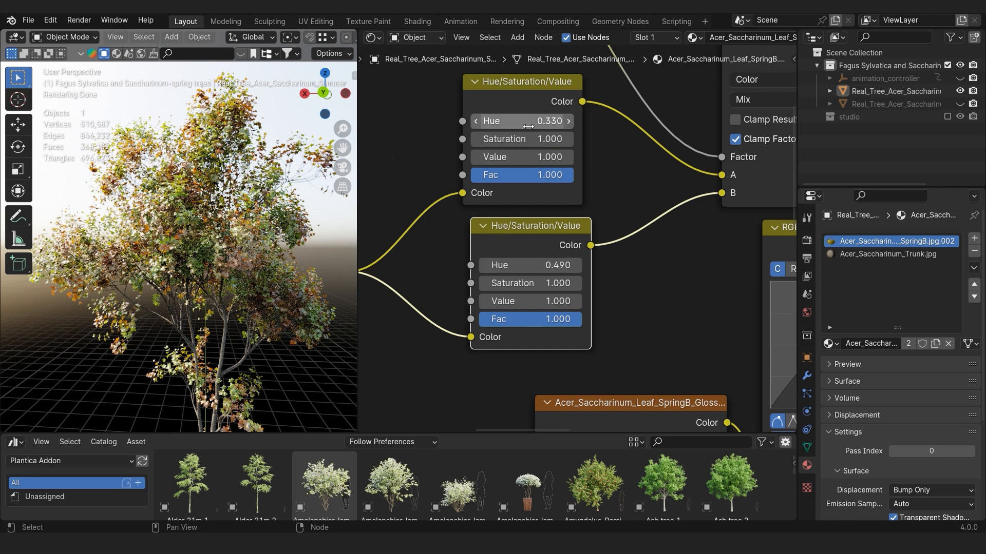
Try a saturation of 2 on the second Hue/Saturation/Value node, return it to 1, and set the hue to 0.460.
left_click(547, 284)
type("2")
key("Return")
left_click_drag(524, 301, 543, 265)
key("ctrl+z")
left_click(549, 281)
type("1")
key("Return")
Examine the maple's overall autumn colouring from several distances and angles.
scroll(277, 298, "down", 4)
middle_click_drag(269, 296, 274, 312)
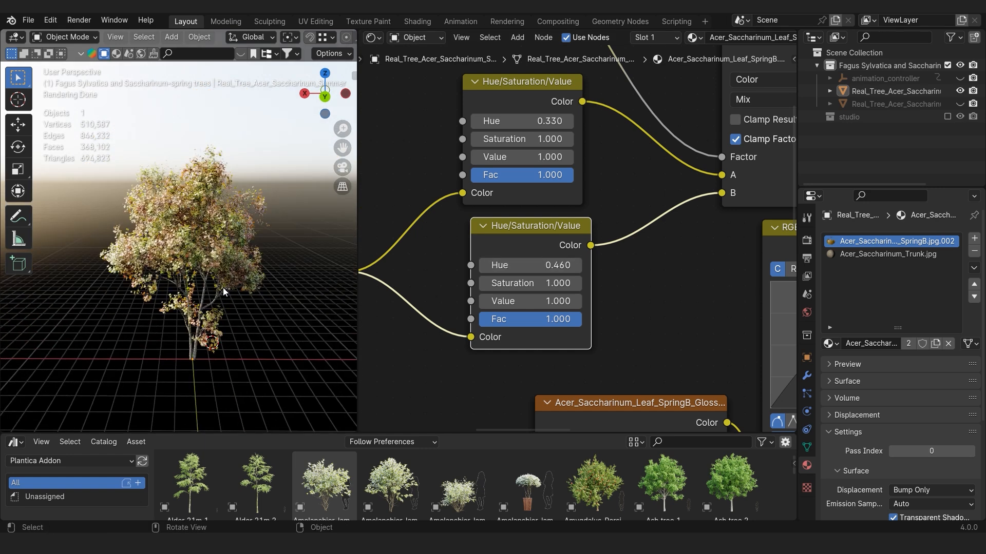
scroll(216, 285, "up", 4)
middle_click_drag(214, 284, 212, 253)
scroll(200, 238, "up", 2)
scroll(201, 238, "down", 5)
scroll(205, 239, "up", 1)
scroll(206, 243, "up", 1)
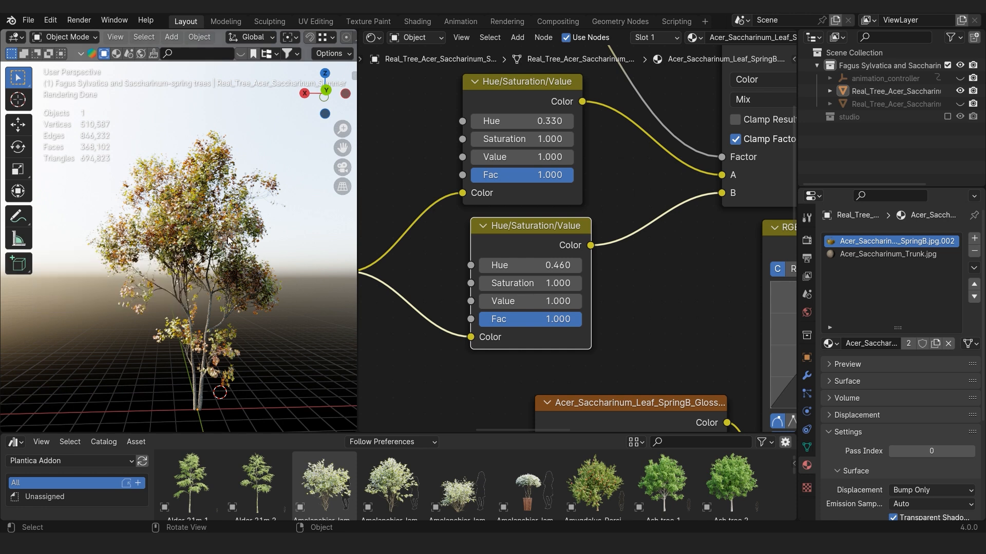
Add a Gradient Texture node above the Voronoi mask's Color Ramp.
scroll(551, 218, "down", 6)
left_click_drag(503, 174, 537, 173)
scroll(542, 180, "up", 3)
middle_click_drag(560, 182, 541, 220)
scroll(519, 189, "up", 4)
key("F3")
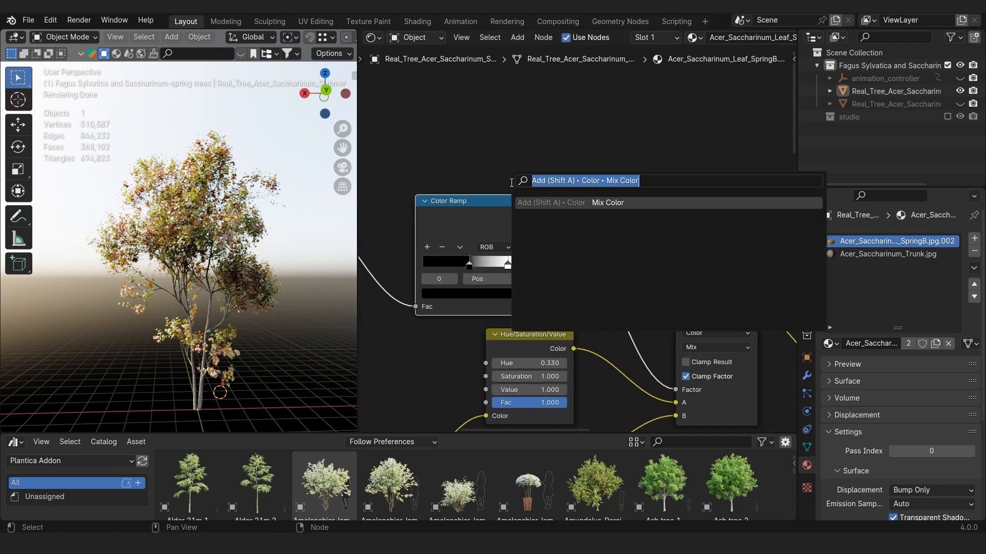
type("GRA")
left_click(635, 203)
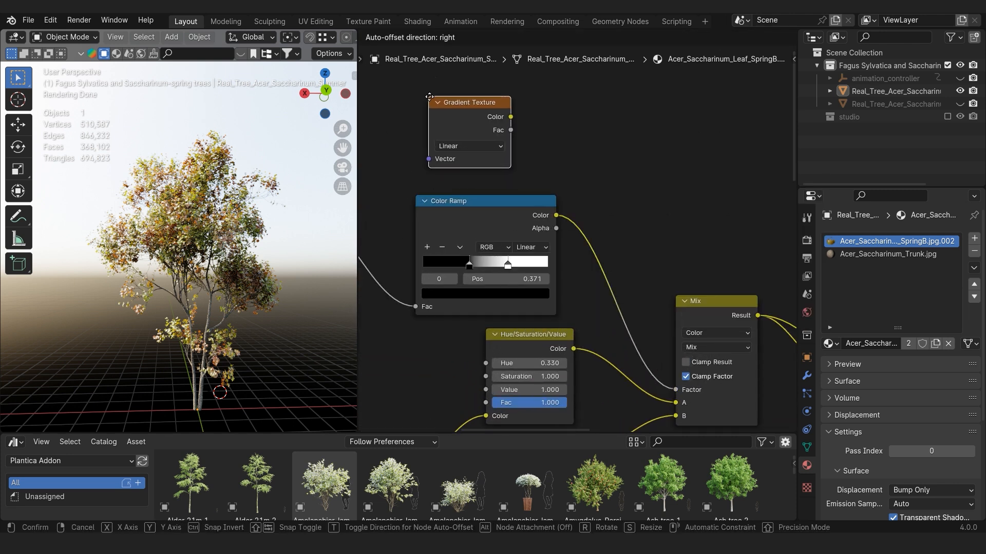
left_click(431, 91)
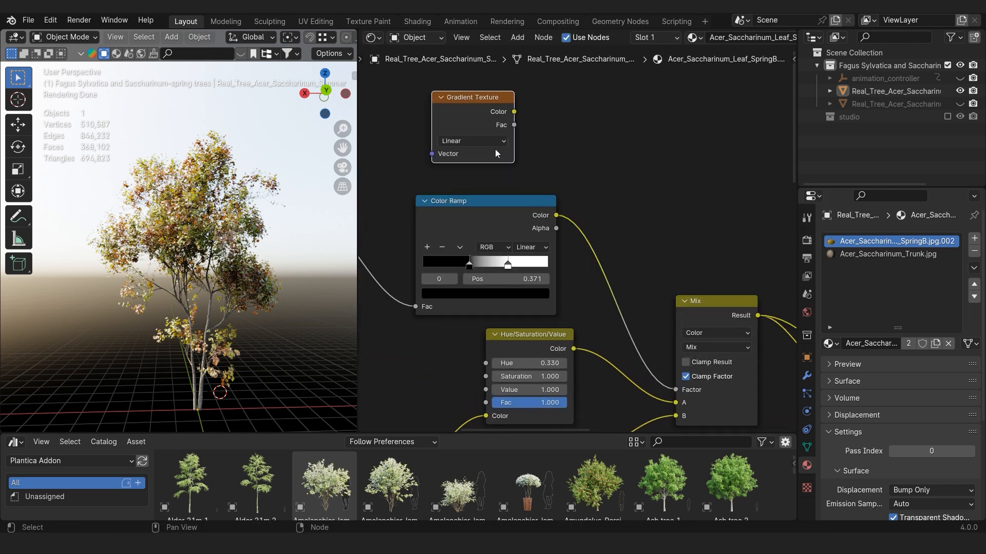
Duplicate the Color Ramp beside the Gradient Texture and link the gradient's Color output to the copy's Fac input.
scroll(430, 189, "down", 2)
scroll(428, 254, "up", 2)
key("shift+d")
left_click(563, 126)
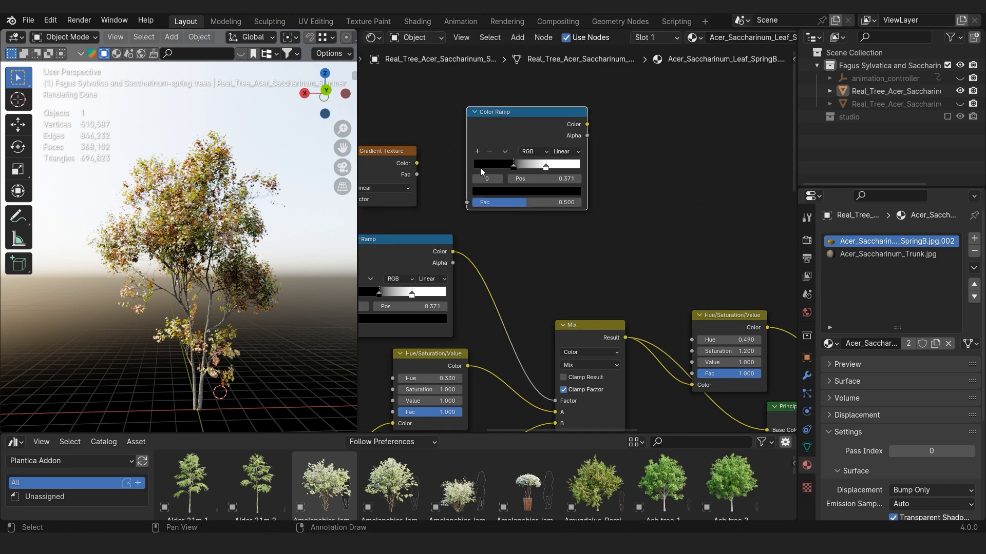
middle_click_drag(479, 168, 522, 181)
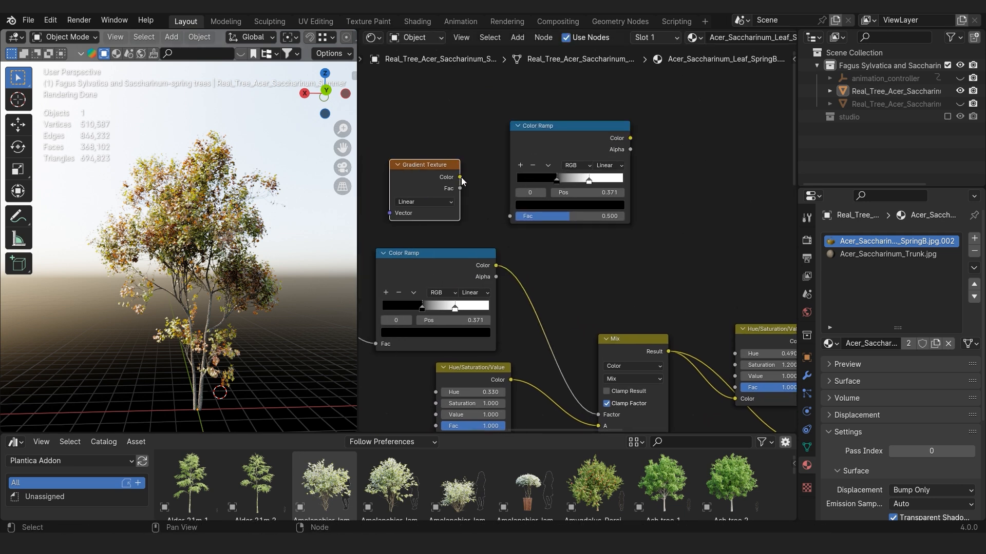
left_click_drag(508, 216, 508, 217)
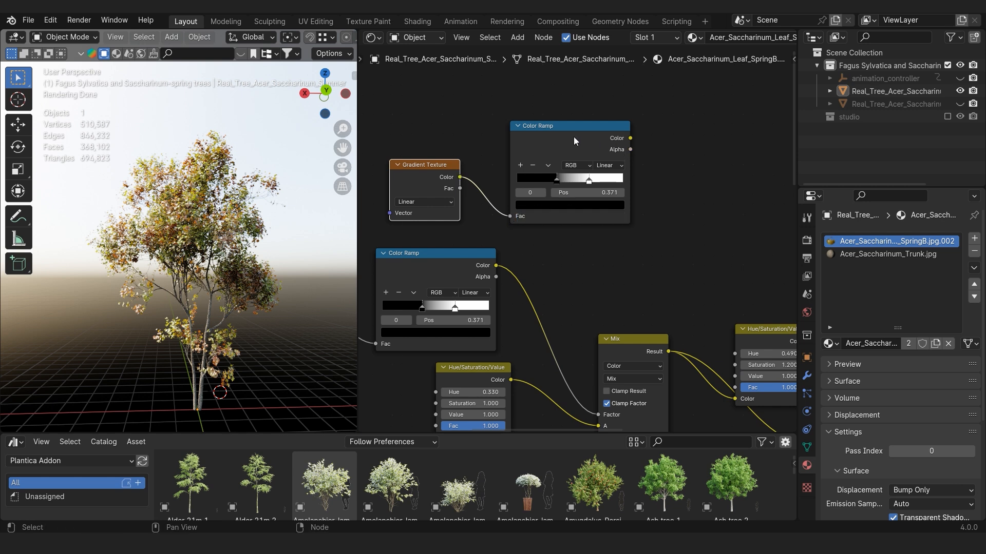
left_click_drag(574, 140, 488, 168)
key("F3")
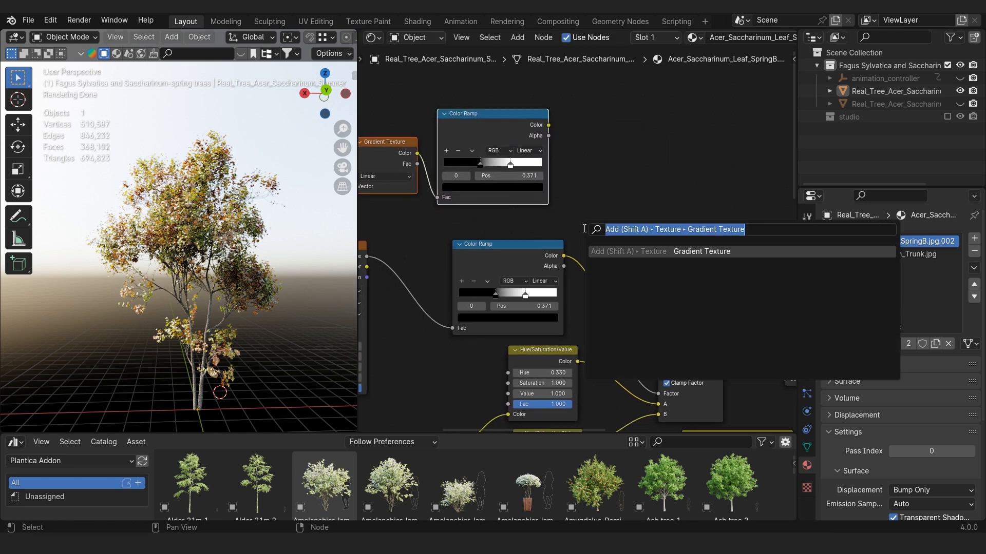
type("VA")
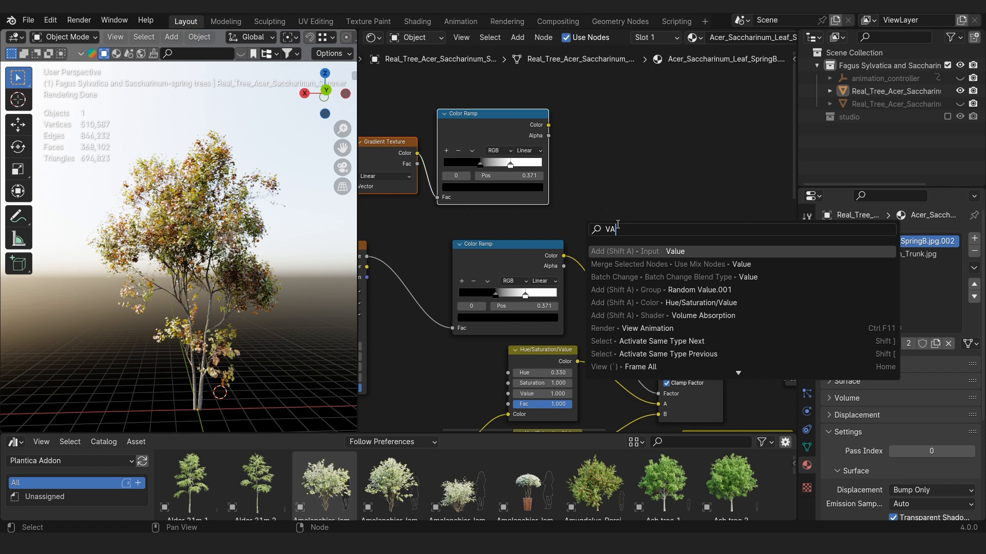
key("Return")
left_click(611, 203)
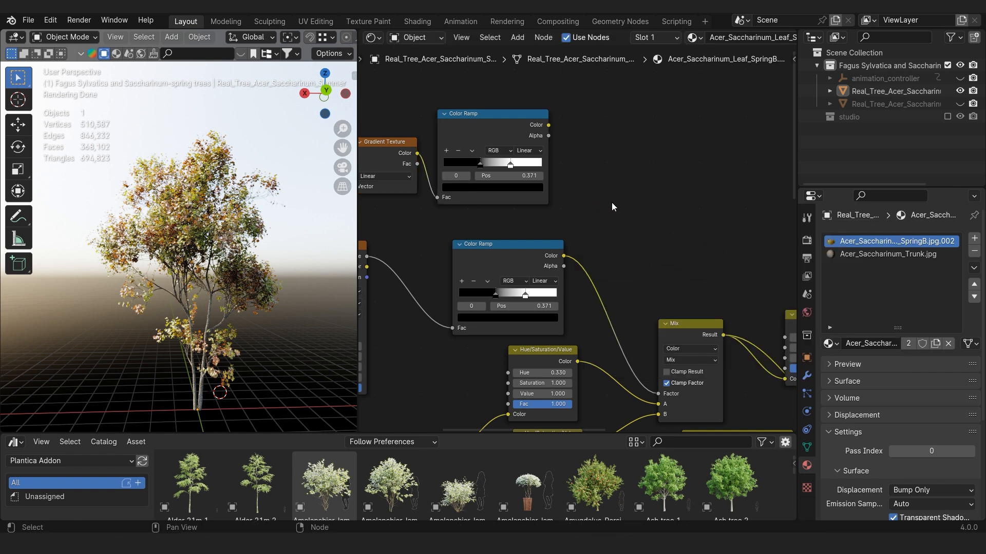
key("F3")
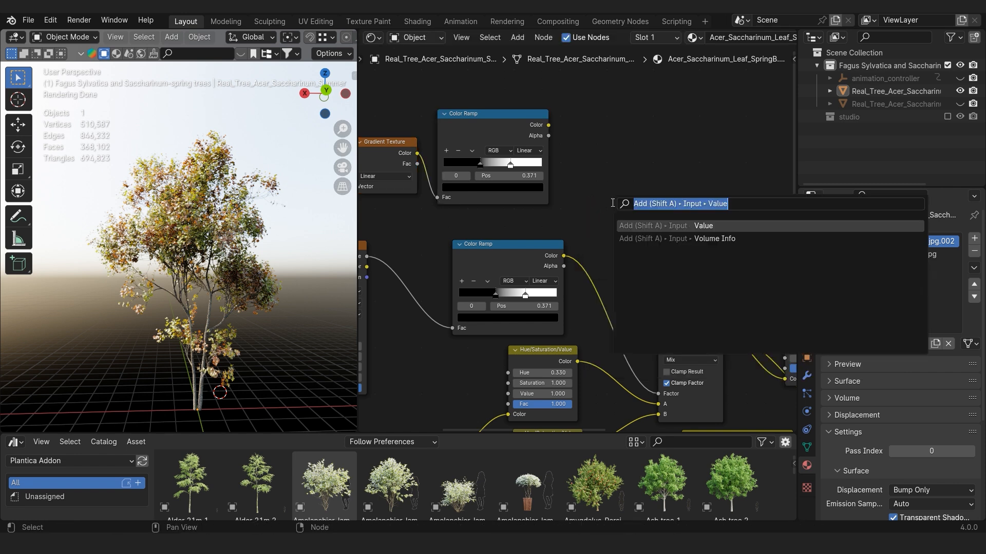
type("ADD")
key("Return")
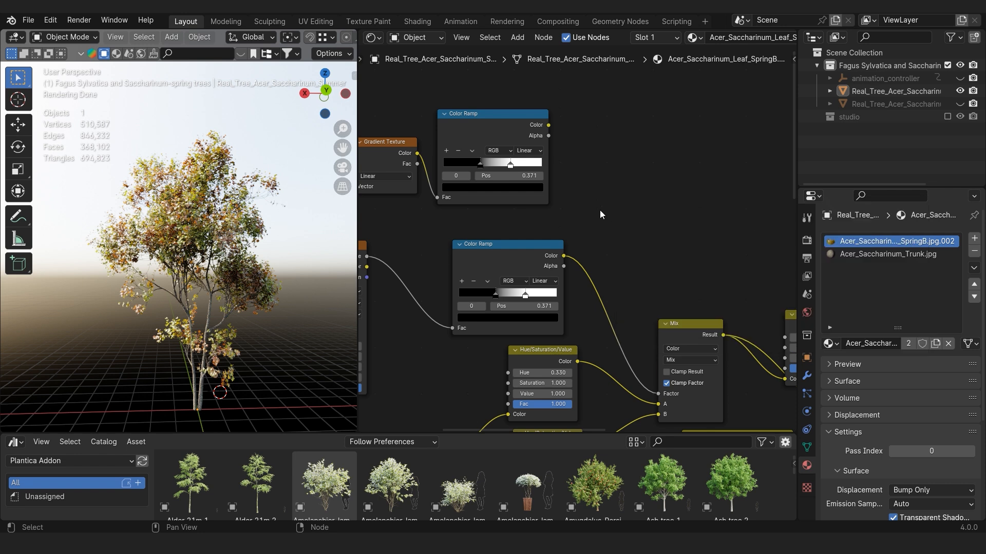
Insert an Add Math node between the Voronoi Color Ramp and the Mix Factor, and link the gradient's Color Ramp to its other Value input.
key("F3")
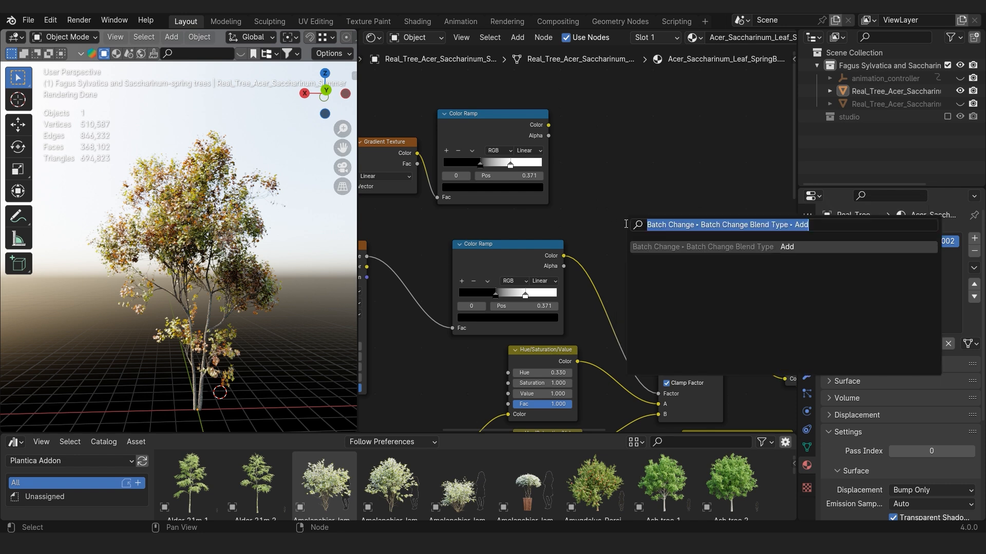
type("MATH")
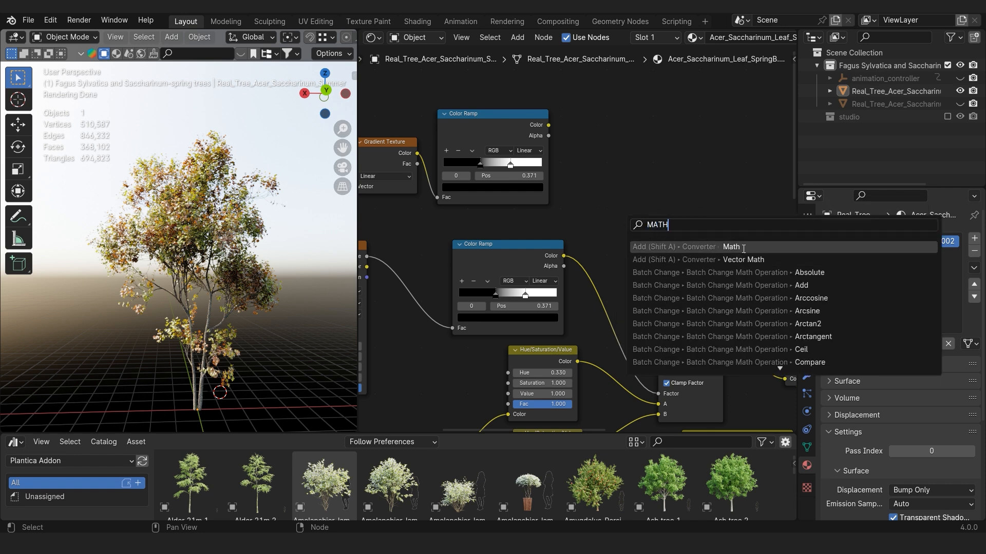
key("Return")
left_click(589, 254)
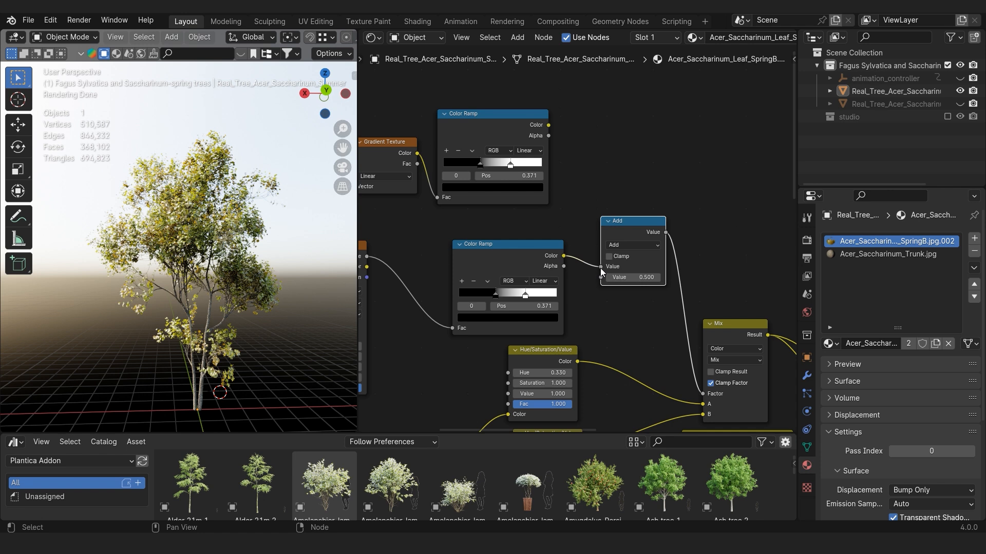
left_click_drag(599, 268, 572, 196)
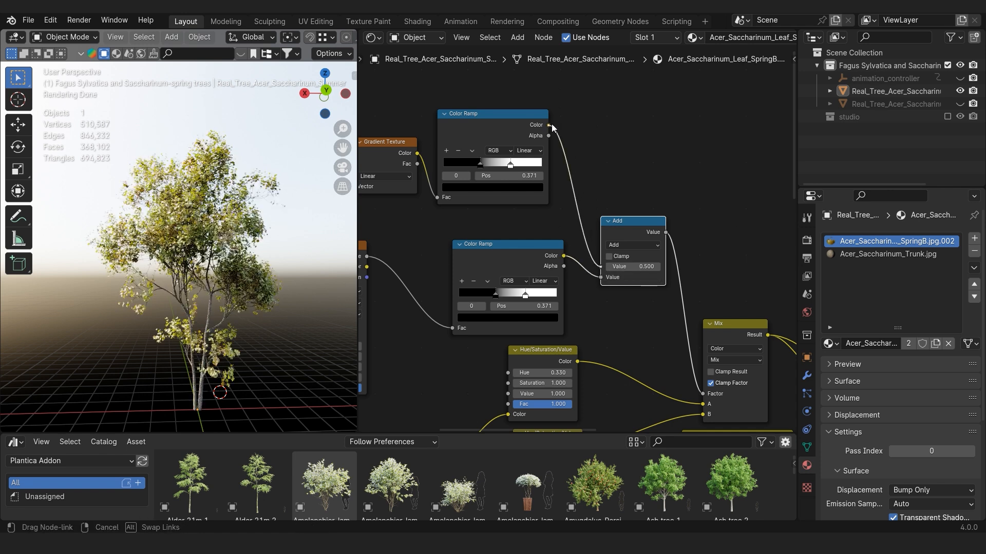
left_click_drag(553, 128, 549, 127)
Preview the gradient's Color Ramp output directly on the tree.
middle_click_drag(484, 242, 598, 246)
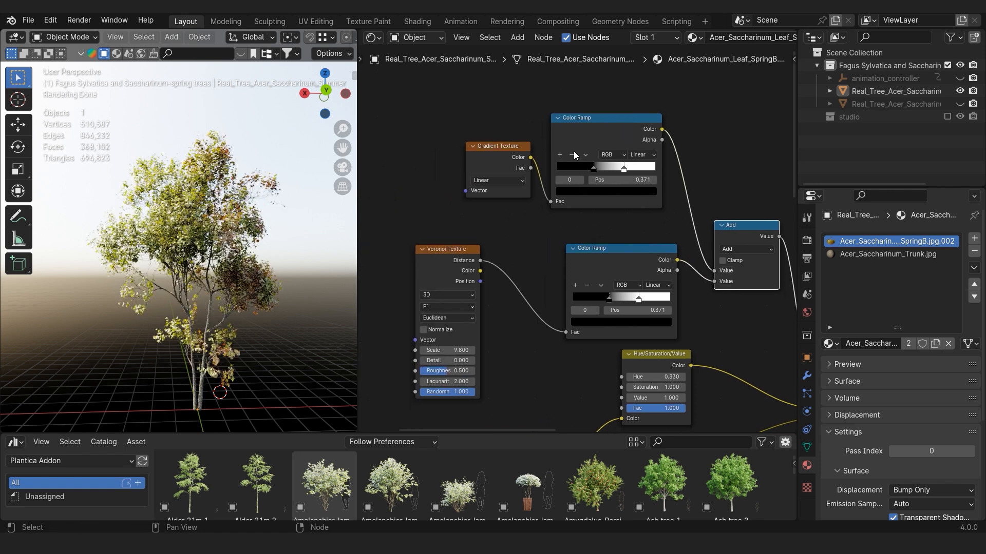
left_click(594, 118, "ctrl+shift")
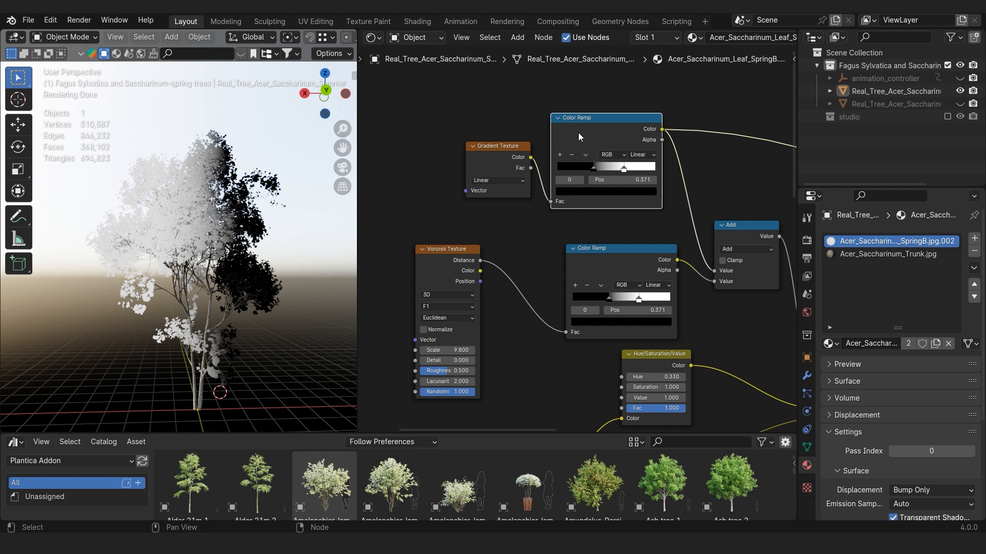
Add Texture Coordinate and Mapping nodes to the Gradient Texture's Vector input and place them beside it.
left_click_drag(498, 153, 483, 153)
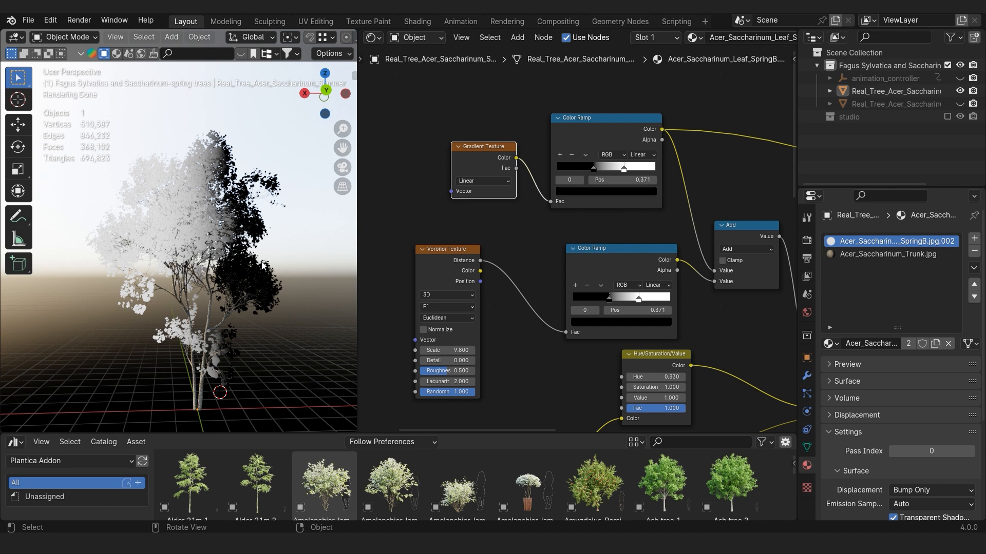
scroll(554, 251, "down", 3)
middle_click_drag(470, 234, 520, 272)
scroll(519, 271, "up", 1)
key("F3")
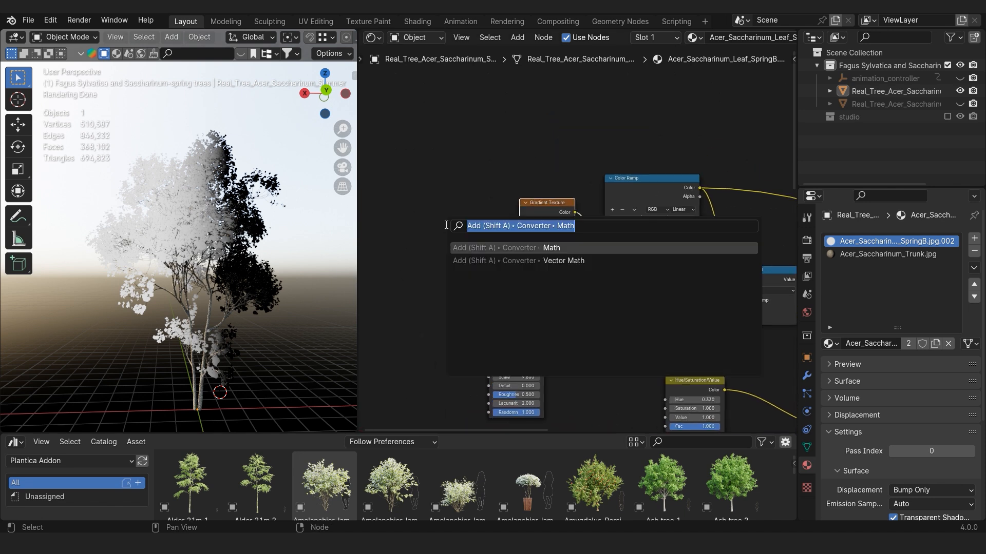
key("Escape")
key("ctrl+t")
middle_click_drag(484, 239, 558, 202)
left_click_drag(547, 218, 520, 148)
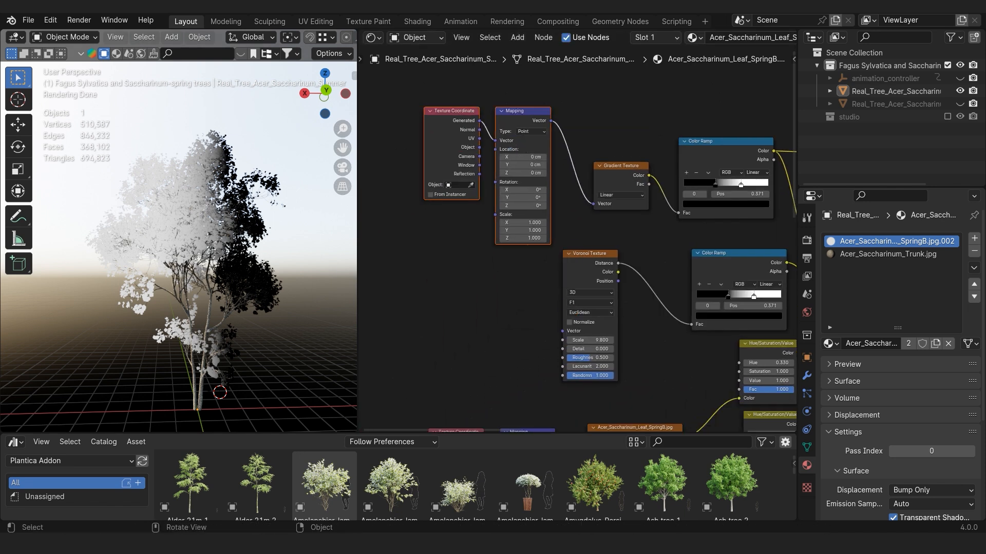
Set the gradient Mapping node's Y rotation to 90° and move its Color Ramp's black stop to 0.451.
scroll(531, 212, "up", 1)
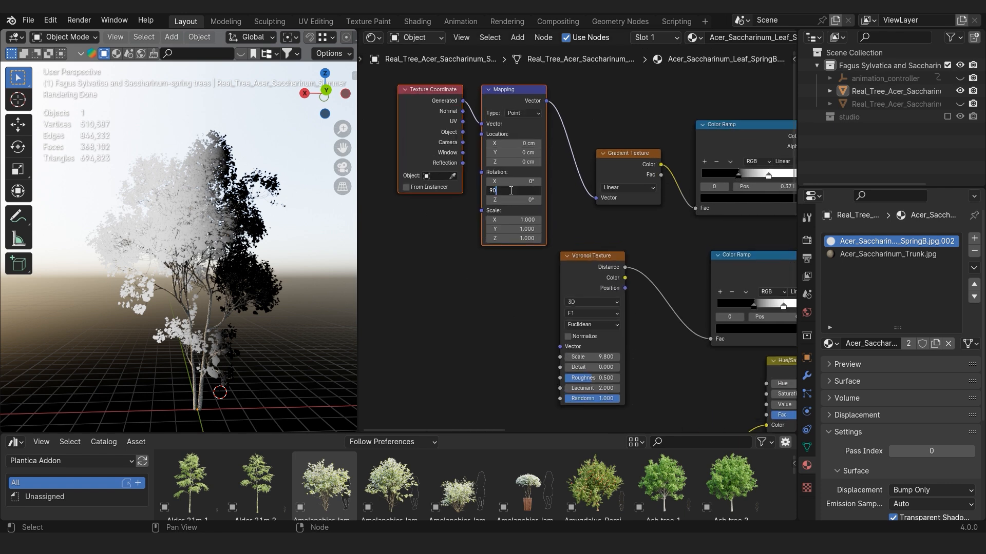
key("Return")
middle_click_drag(704, 222, 536, 218)
scroll(536, 217, "up", 1)
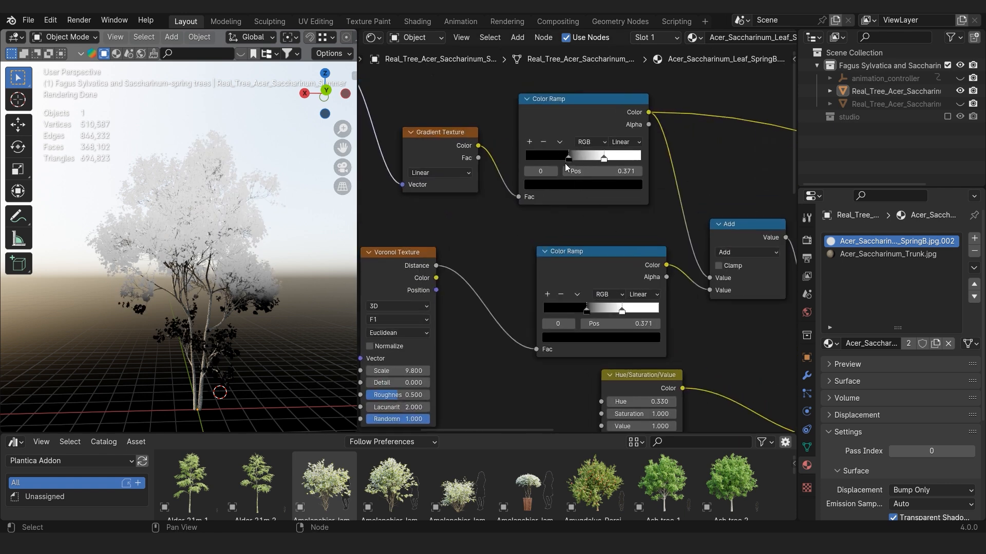
left_click_drag(568, 159, 579, 159)
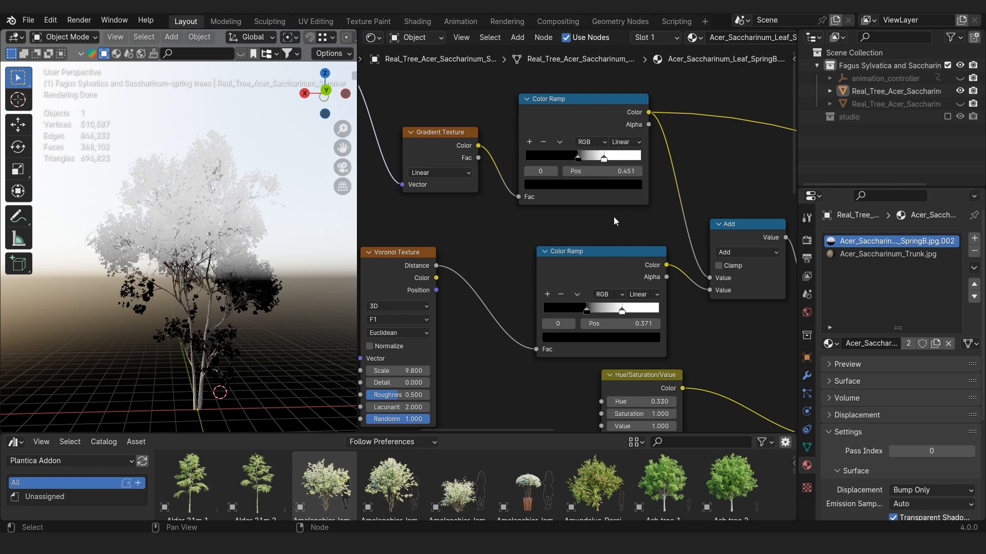
Reconnect the Mix Shader to the Material Output to show the full leaf material again.
middle_click_drag(678, 253, 423, 223)
scroll(423, 224, "down", 7)
middle_click_drag(553, 280, 402, 195)
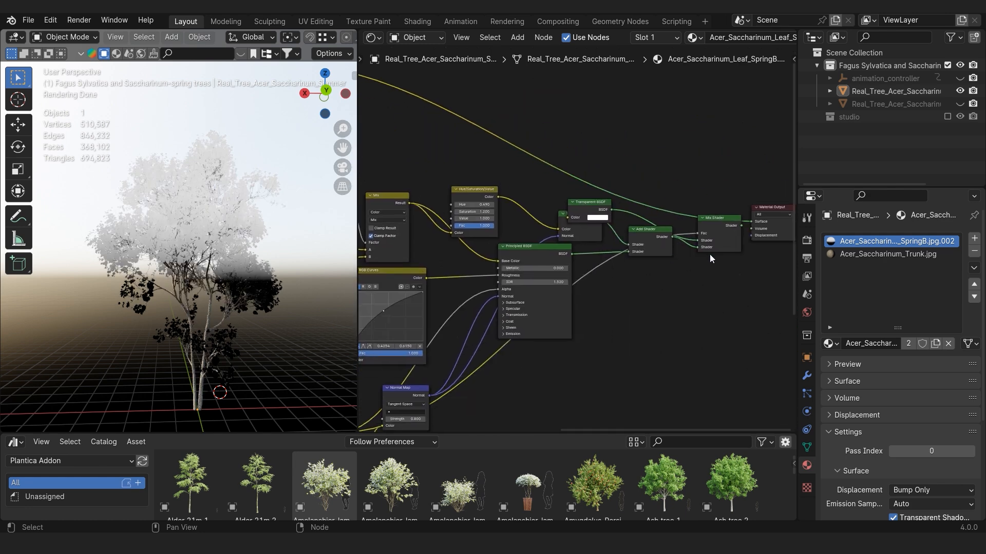
left_click(716, 223, "ctrl+shift")
scroll(200, 303, "up", 3)
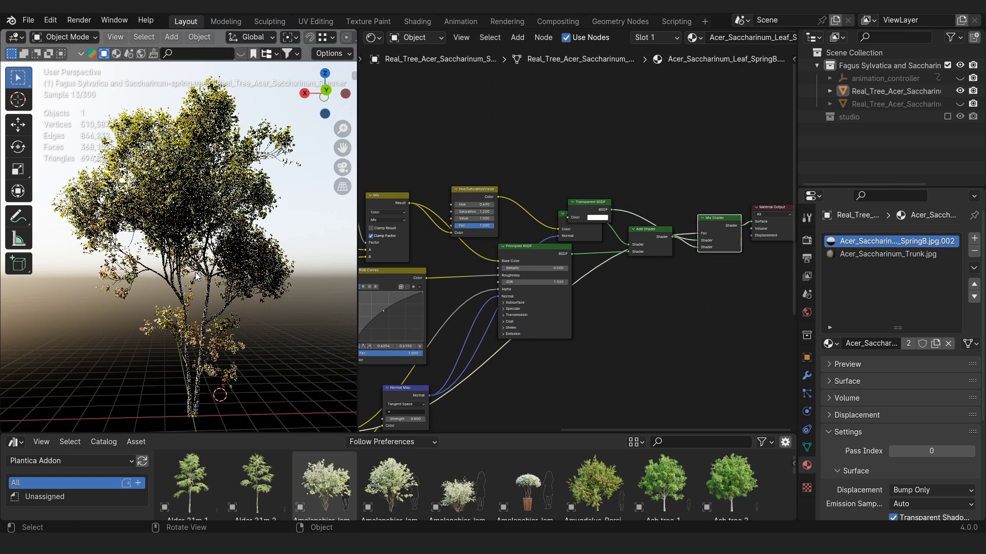
Widen the gradient Color Ramp's transition by shifting the white stop to the far end and the black stop towards the start.
scroll(467, 266, "up", 1)
middle_click_drag(467, 266, 637, 288)
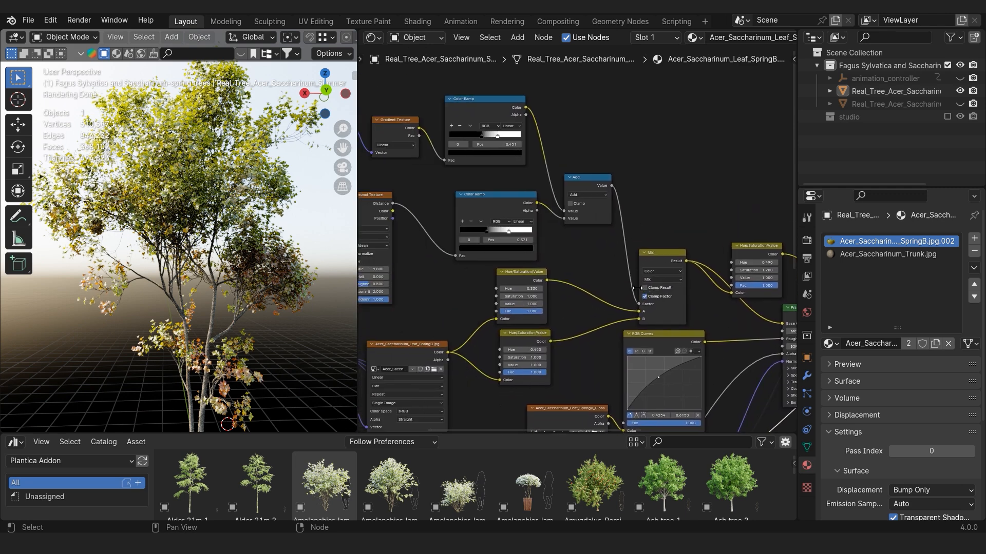
scroll(261, 257, "down", 3)
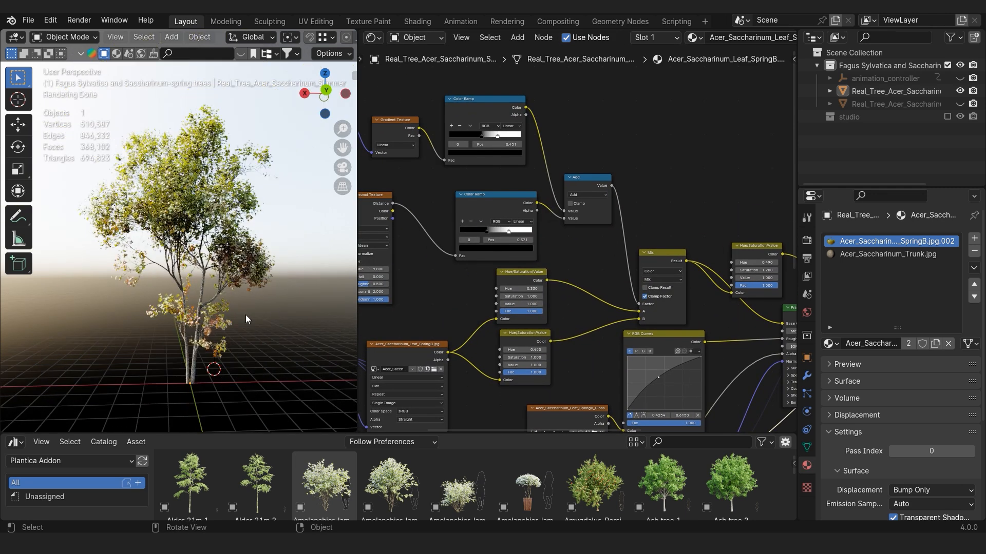
scroll(245, 315, "up", 3)
scroll(216, 317, "down", 3)
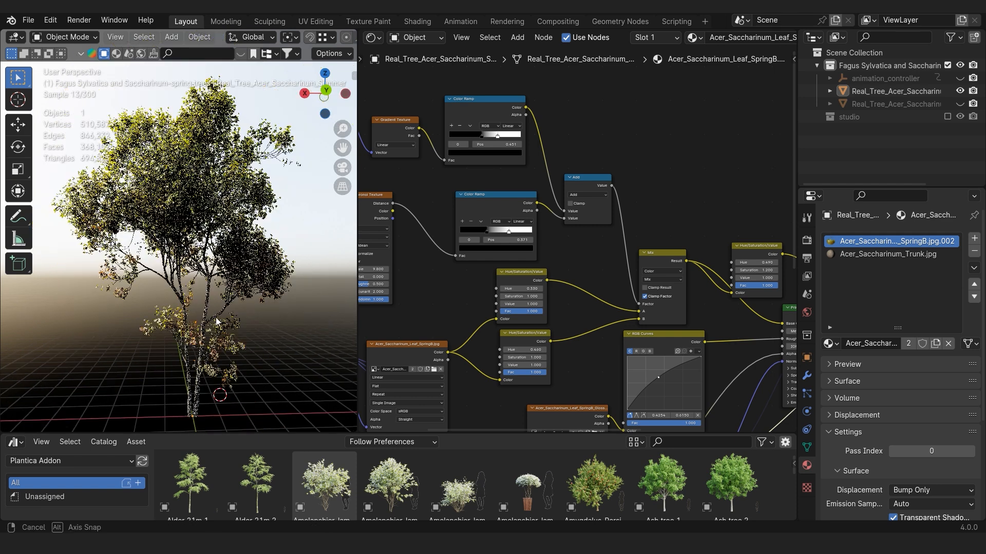
scroll(237, 309, "up", 3)
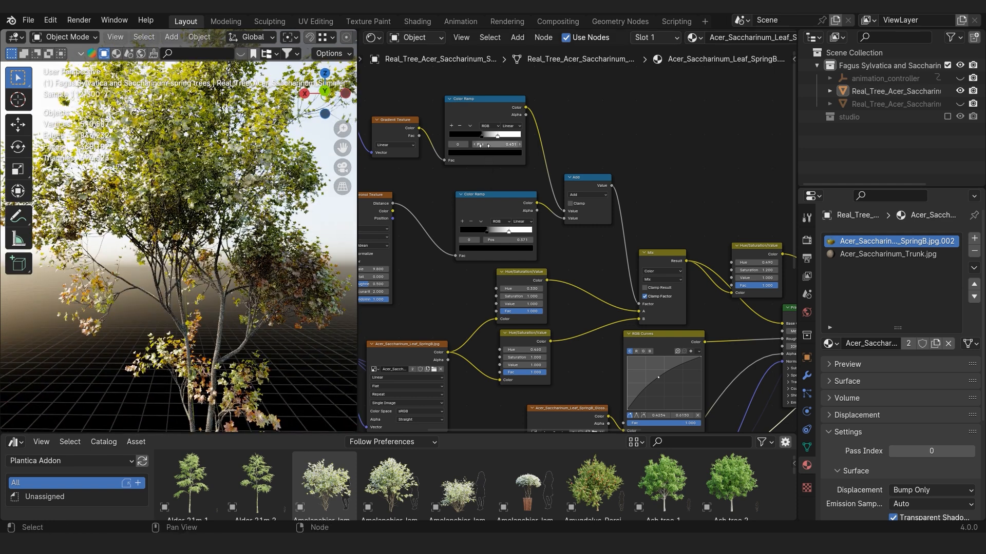
mouse_move(497, 135)
left_mouse_down()
mouse_move(529, 135)
mouse_move(482, 137)
left_mouse_up()
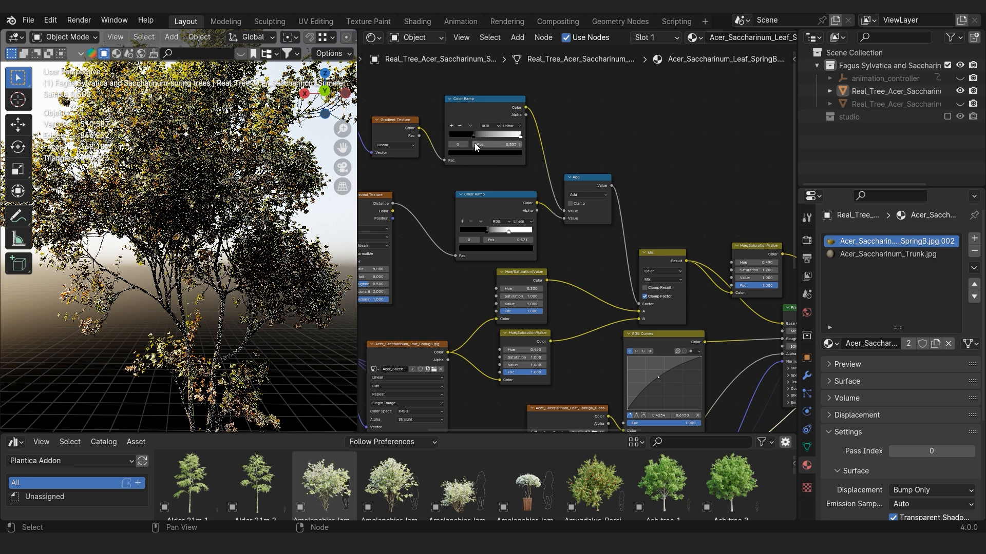
Preview the gradient Color Ramp and Add node outputs, and move the Voronoi Color Ramp's black stop close to its white stop.
scroll(474, 147, "down", 2)
middle_click_drag(475, 147, 495, 190)
left_click(486, 151, "ctrl+shift")
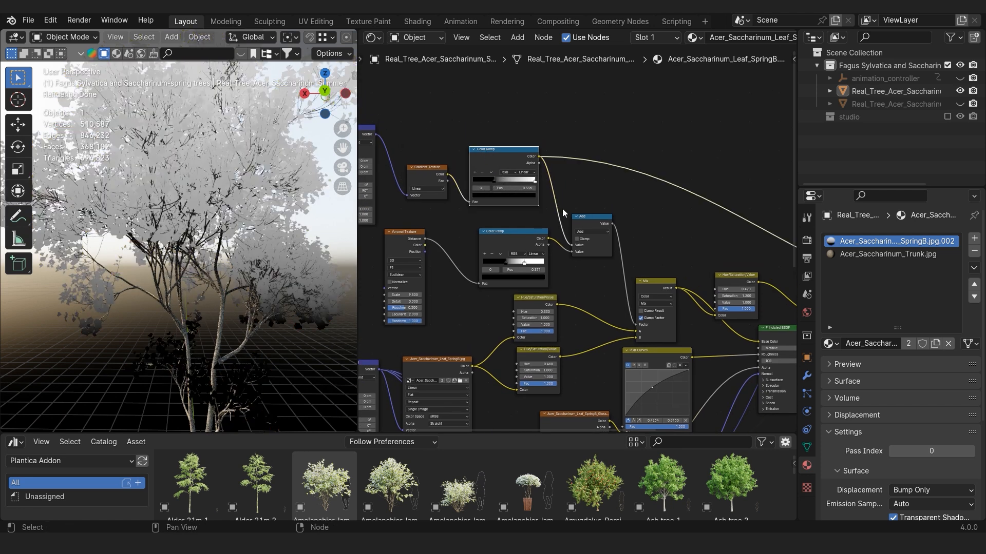
left_click(593, 225, "ctrl+shift")
scroll(580, 246, "up", 1)
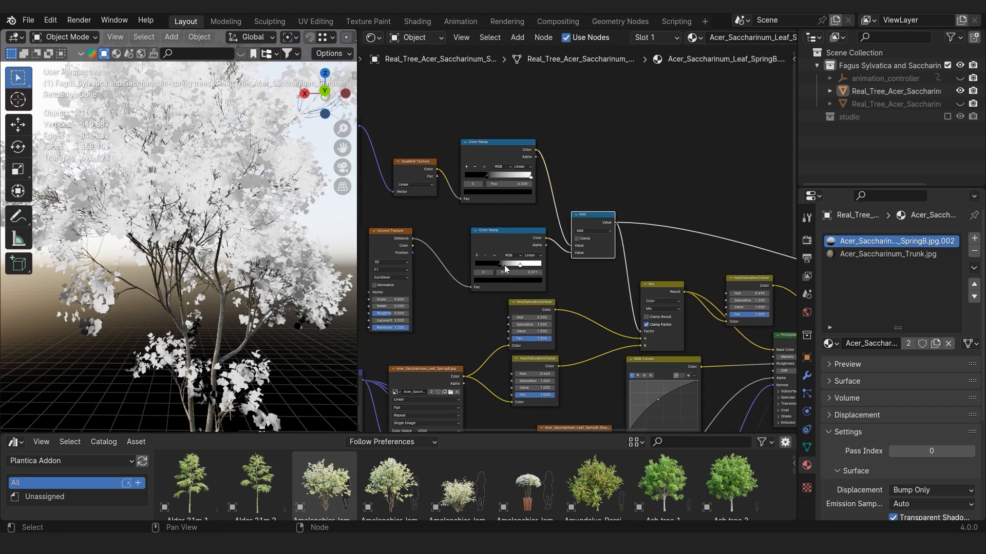
left_click_drag(498, 264, 513, 263)
left_click(519, 263)
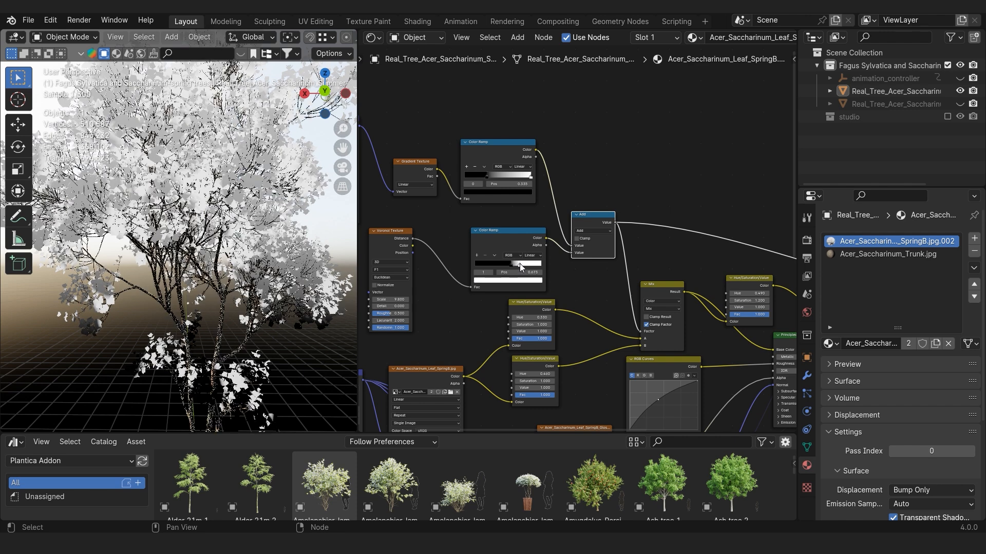
Switch the Material Output from the mask preview back to the Mix Shader and show the whole tree.
scroll(622, 287, "down", 4)
middle_click_drag(622, 288, 414, 244)
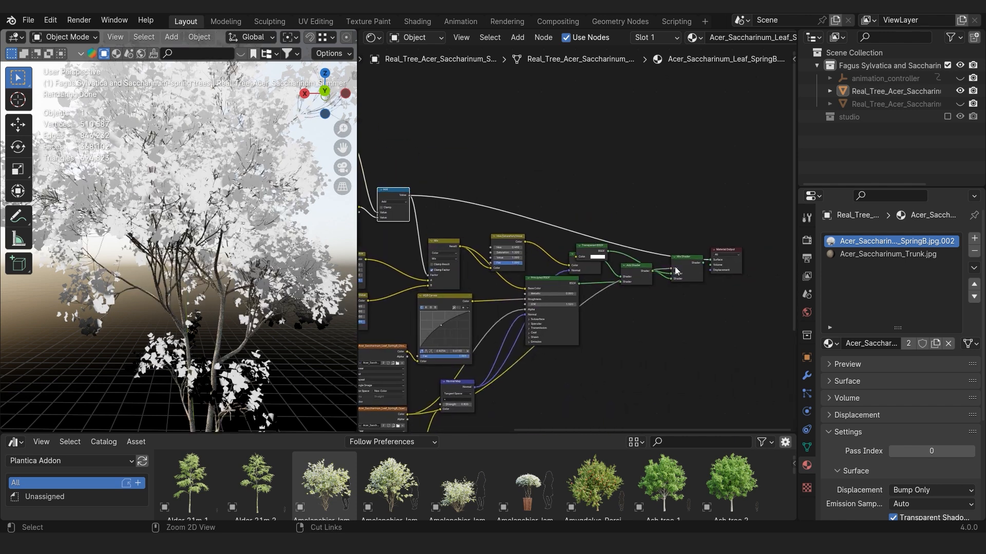
left_click(688, 261, "ctrl+shift")
scroll(642, 264, "down", 1)
scroll(257, 280, "down", 5)
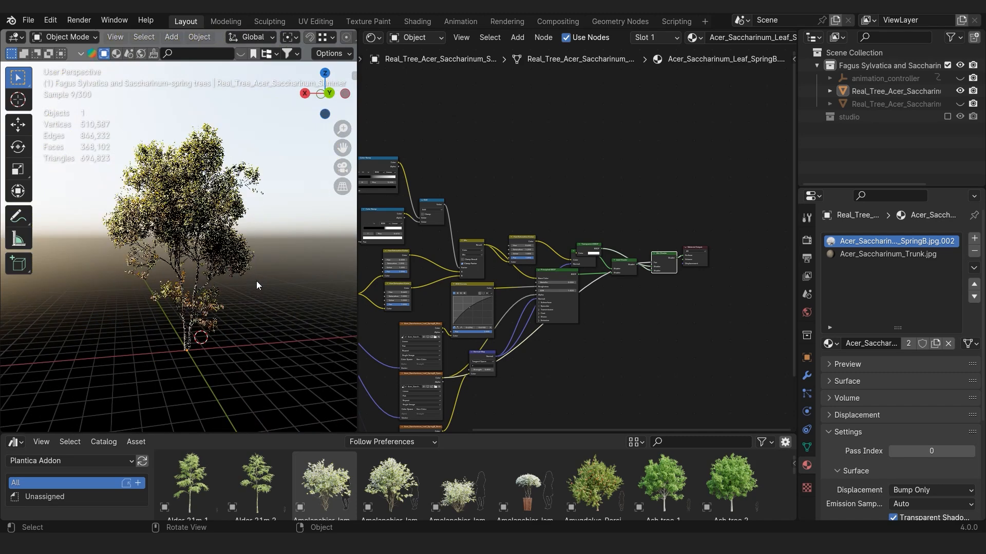
Examine the autumn tree's mixed leaf colours from several angles.
mouse_move(239, 271)
middle_mouse_down()
mouse_move(245, 290)
mouse_move(176, 287)
mouse_move(235, 285)
mouse_move(230, 277)
middle_mouse_up()
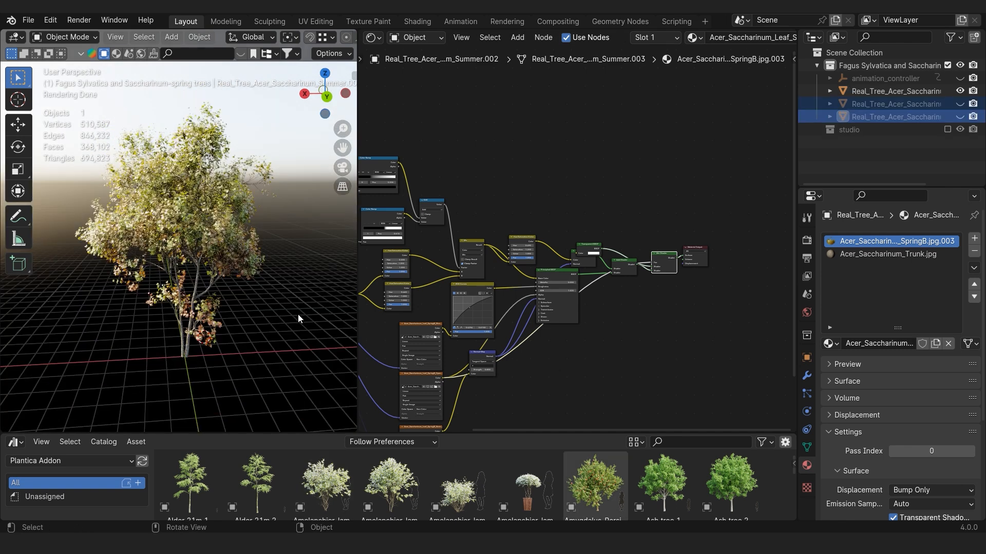
middle_click_drag(300, 318, 189, 296)
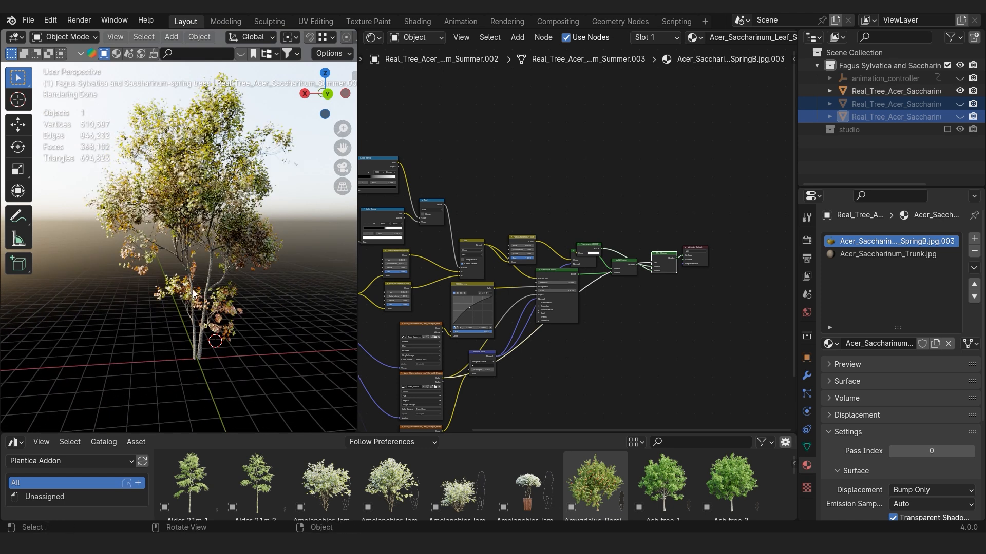
left_click(193, 294)
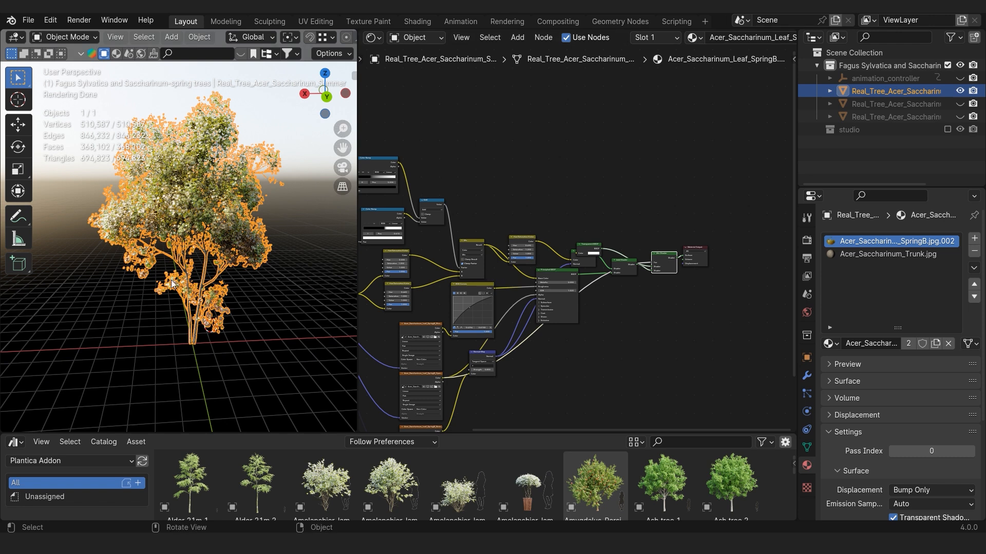
middle_click_drag(312, 293, 212, 276)
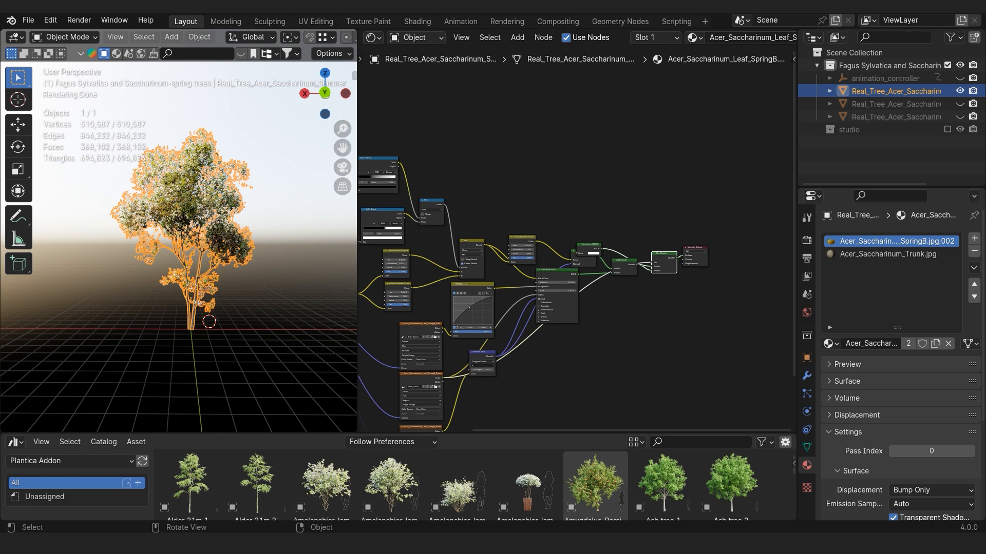
scroll(236, 316, "up", 2)
left_click(236, 315)
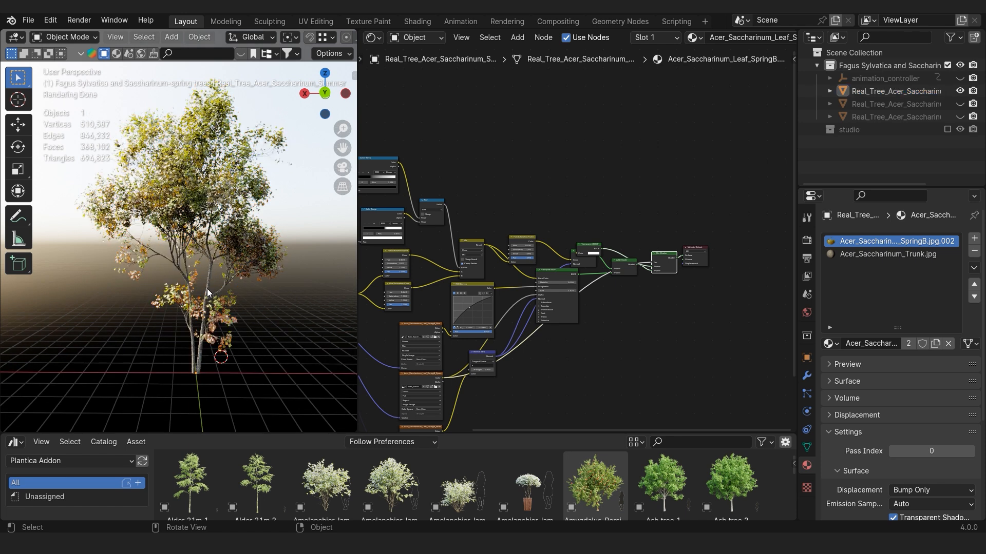
Delete the whole mask setup feeding the Mix Factor, including the Gradient, Voronoi, Color Ramp and Add nodes.
middle_click_drag(208, 289, 218, 307)
scroll(218, 307, "down", 2)
middle_click_drag(472, 290, 585, 315)
scroll(488, 295, "down", 1)
middle_click_drag(465, 262, 431, 235)
left_click_drag(406, 171, 614, 280)
key("x")
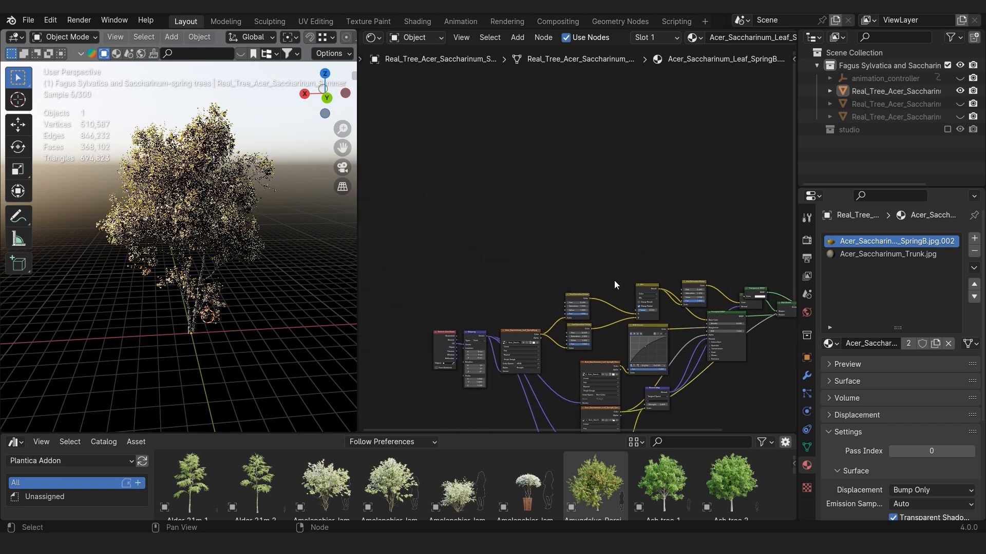
Examine the remaining leaf material nodes and the tree's foliage without the mask.
scroll(591, 314, "up", 1)
middle_click_drag(590, 314, 532, 234)
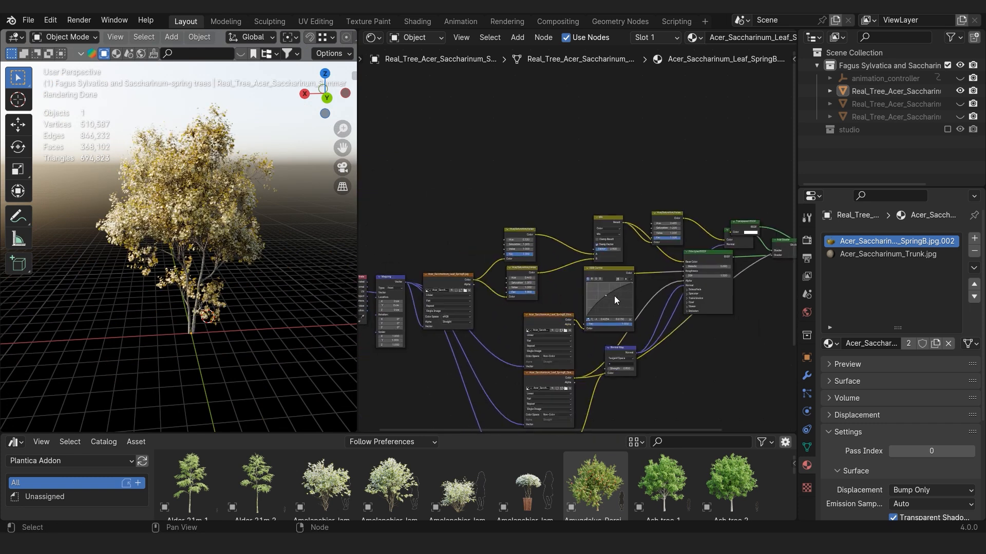
middle_click_drag(614, 295, 485, 285)
scroll(623, 282, "up", 5)
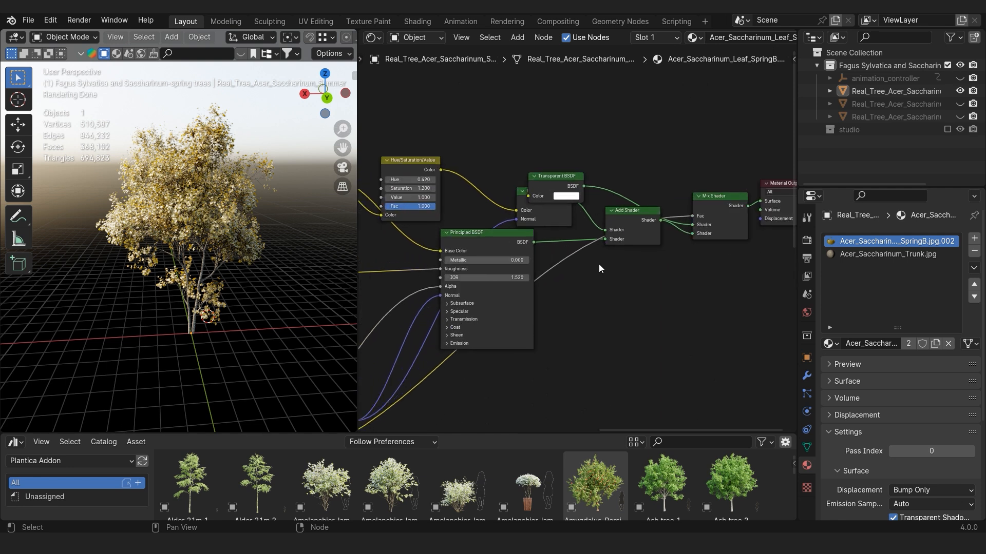
scroll(555, 254, "down", 3)
scroll(555, 255, "up", 1)
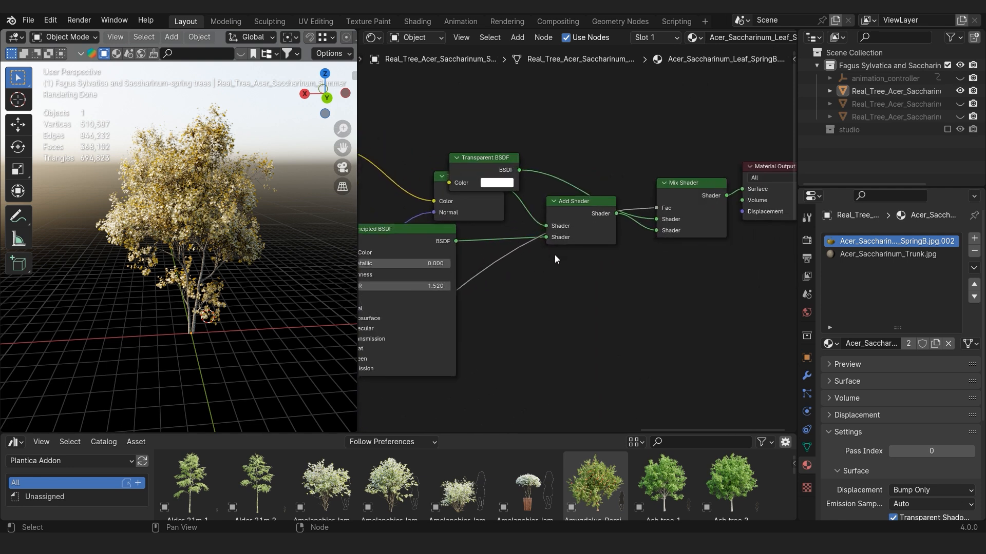
scroll(565, 248, "down", 2)
middle_click_drag(457, 258, 565, 286)
scroll(368, 234, "down", 3)
middle_click_drag(390, 245, 421, 204)
scroll(477, 243, "up", 3)
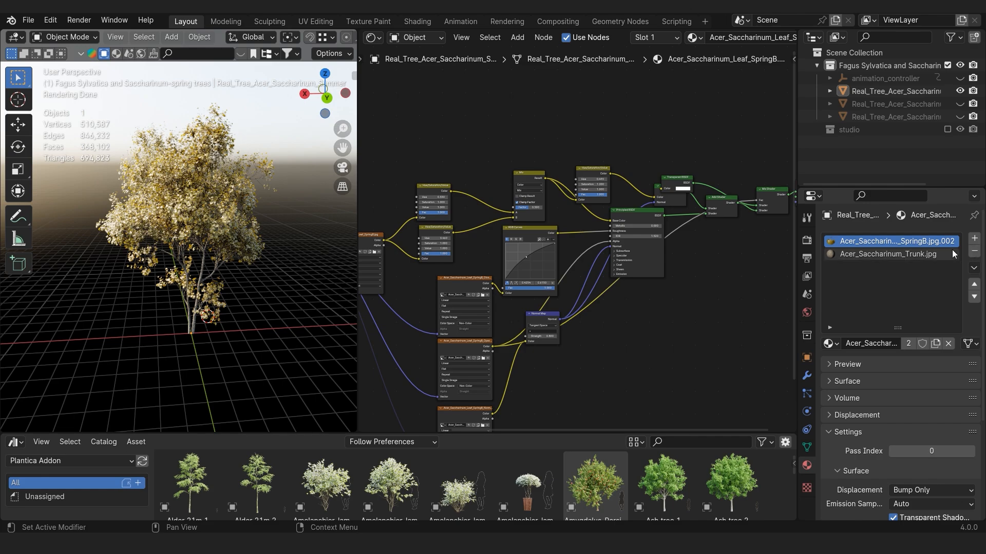
scroll(200, 281, "up", 4)
scroll(200, 281, "up", 3)
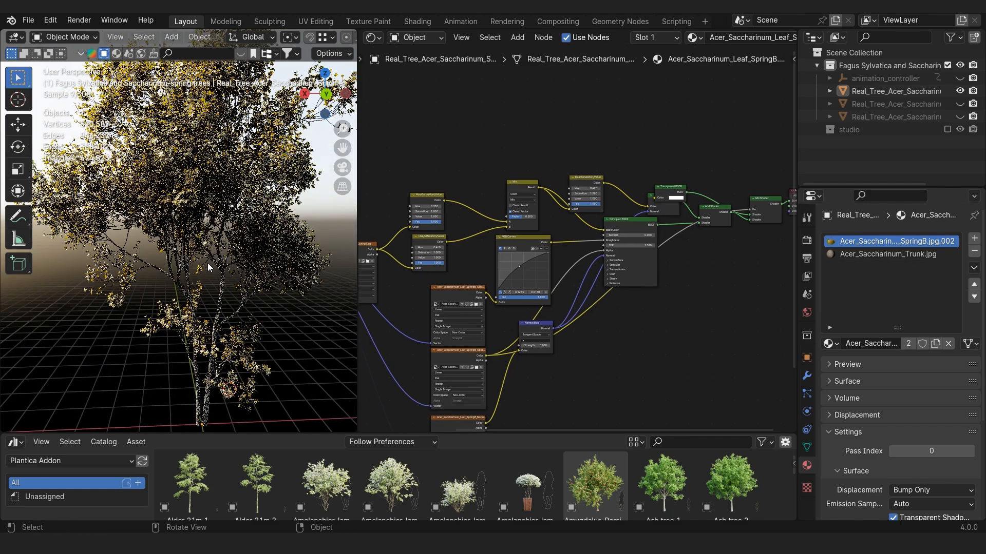
scroll(260, 267, "down", 5)
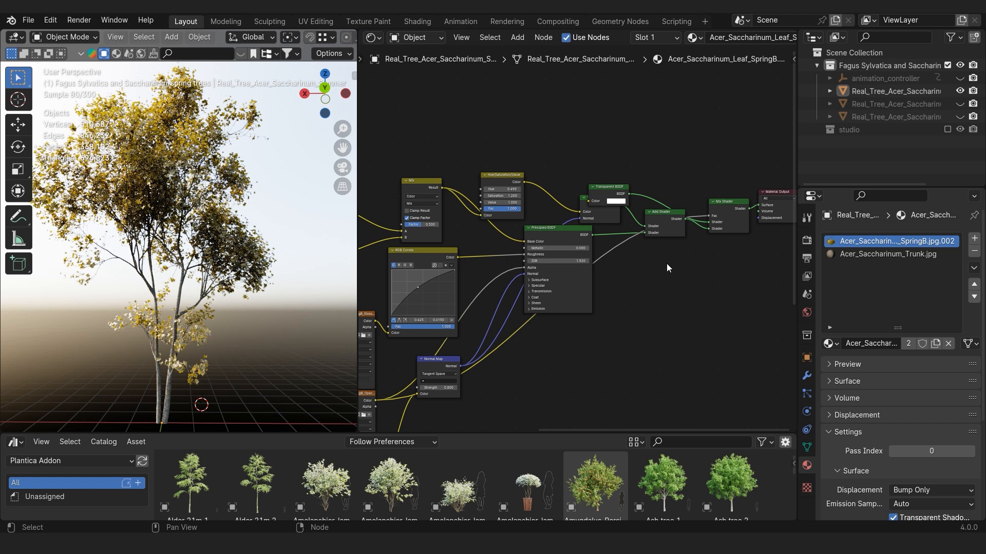
Select all geometry assigned to the leaf material in Edit Mode and delete its faces, then return to Object Mode.
scroll(304, 285, "down", 4)
scroll(207, 247, "up", 2)
key("Tab")
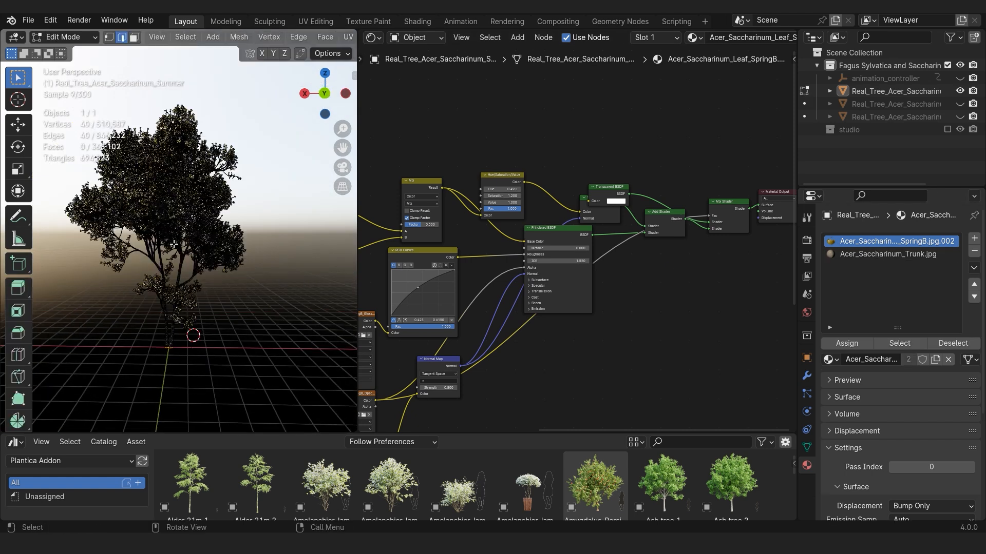
left_click(915, 345)
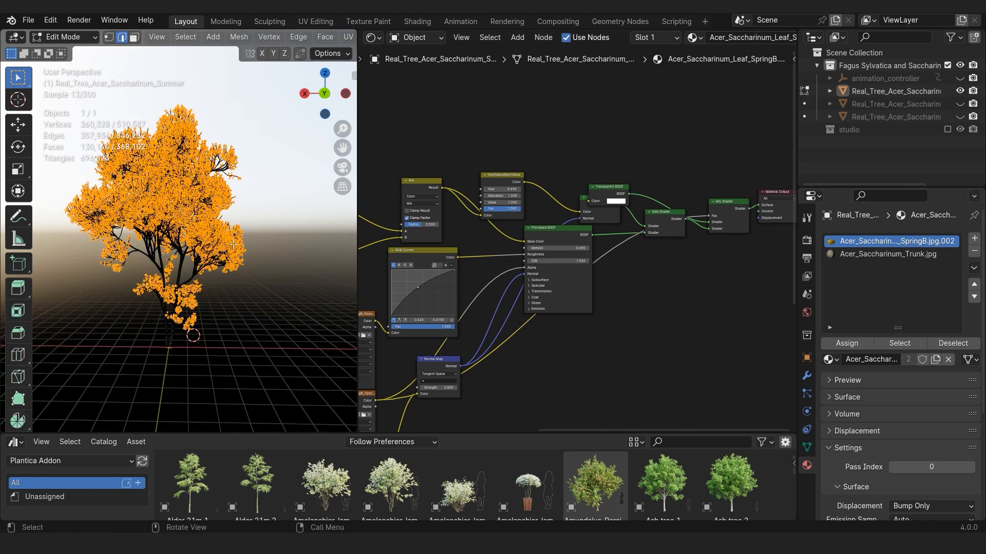
key("x")
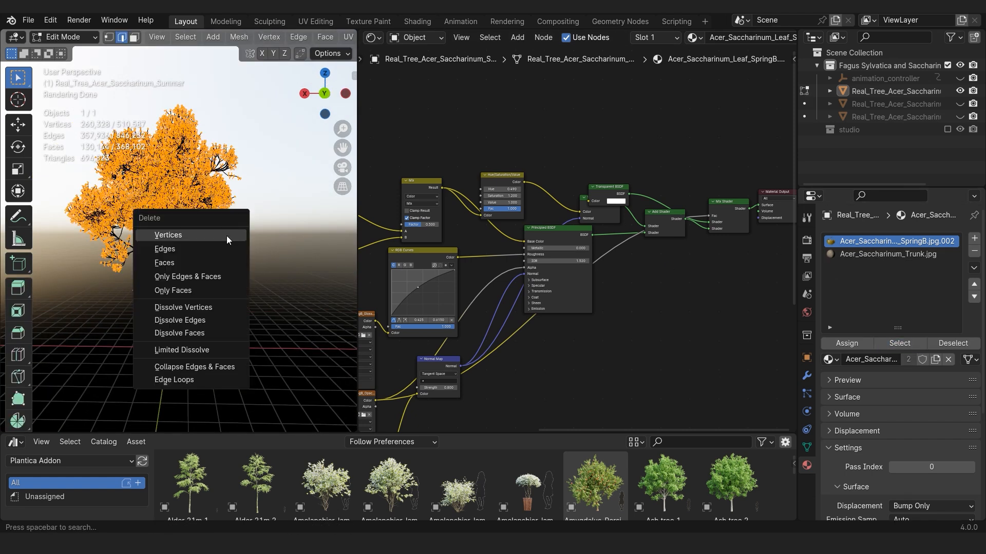
left_click(210, 264)
key("Tab")
Remove the leaf material slot from the bare tree, keeping only Acer_Saccharinum_Trunk.jpg.
middle_click_drag(223, 280, 248, 276)
scroll(215, 292, "up", 2)
scroll(198, 273, "up", 2)
scroll(198, 273, "up", 1)
left_click(224, 301)
scroll(477, 285, "down", 2)
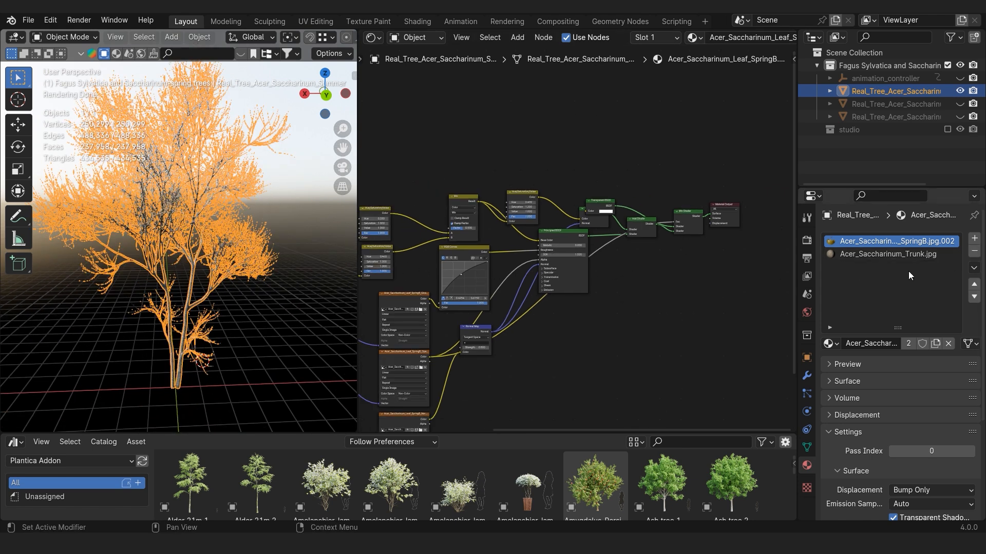
left_click(974, 251)
left_click(234, 314)
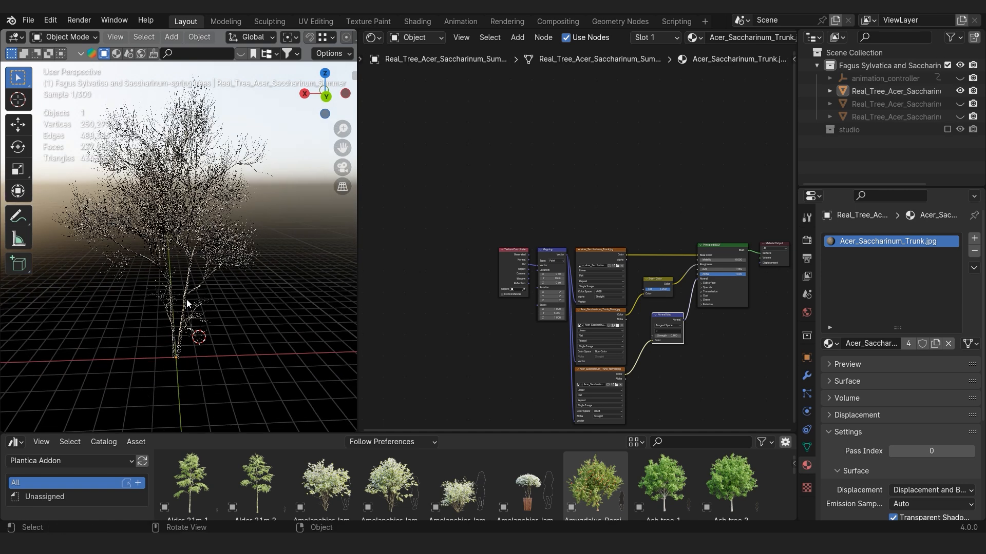
Widen the 3D viewport and bring up the Real Snow add-on's settings beside the bare tree.
left_click_drag(358, 286, 507, 293)
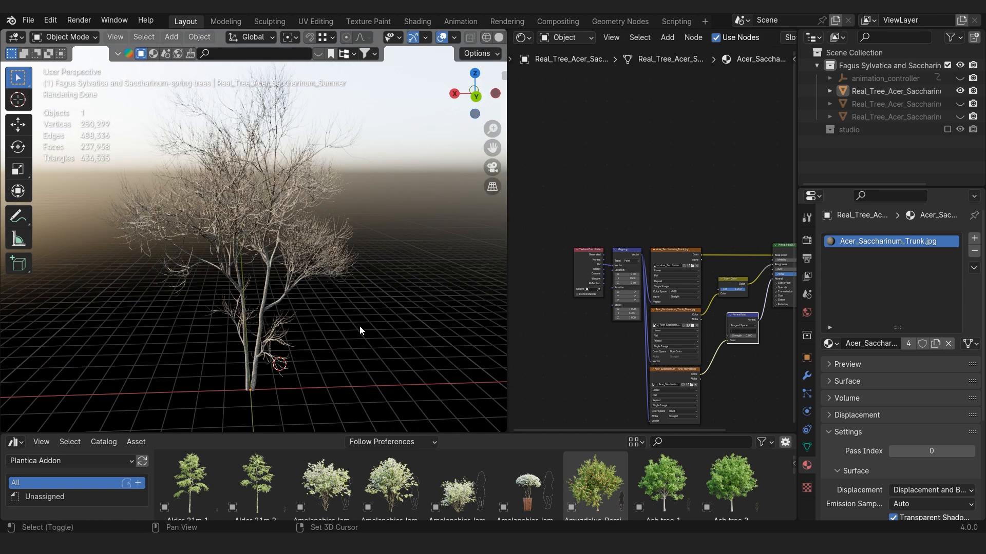
scroll(359, 325, "down", 3)
key("n")
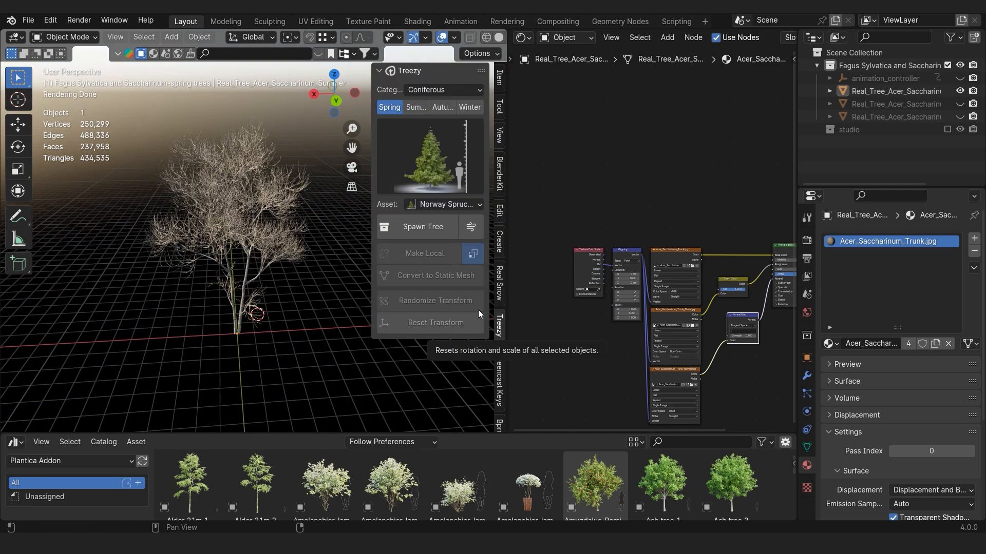
left_click(499, 285)
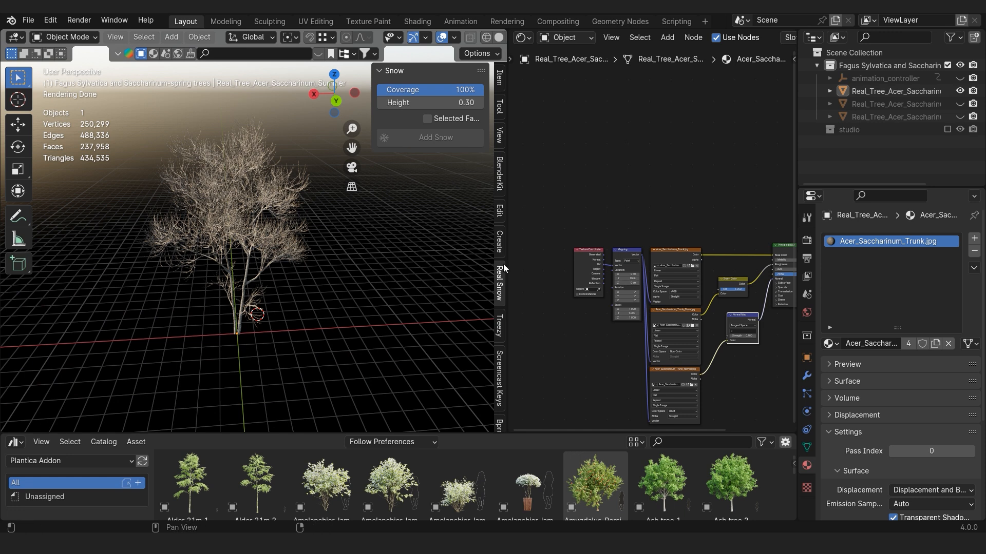
Look up the Real Snow add-on in the add-on preferences by searching for "REAL", then close the preferences.
left_click(51, 20)
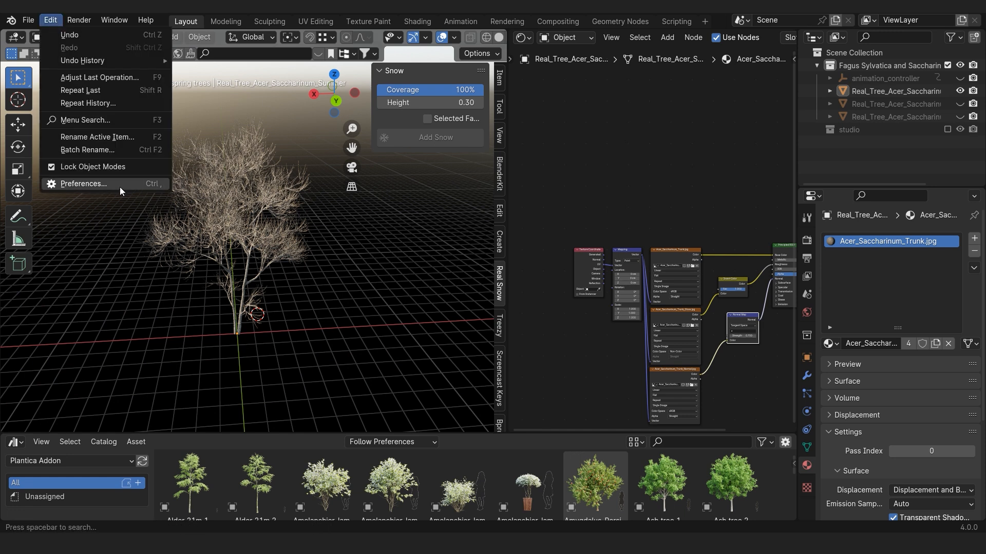
left_click(119, 184)
left_click(33, 137)
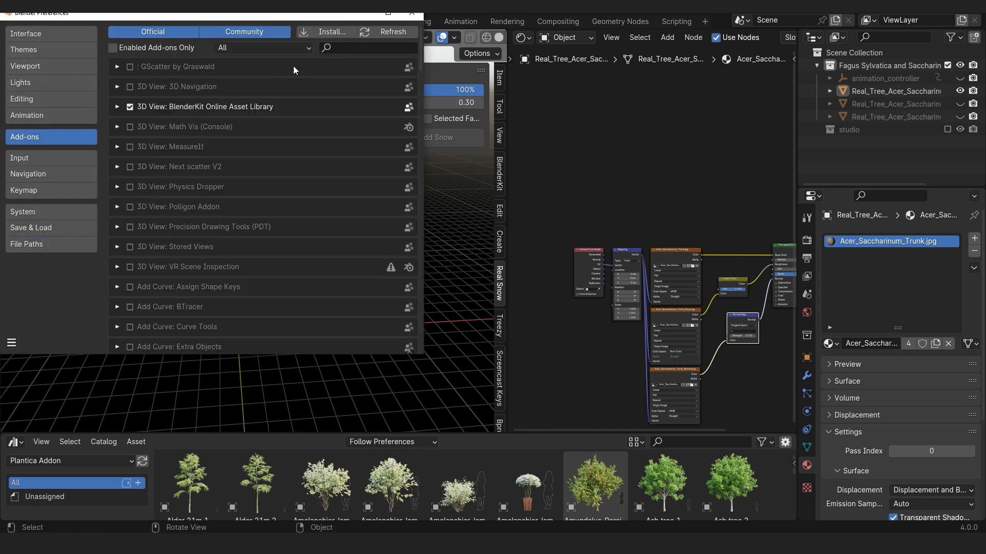
left_click(348, 47)
type("REAL")
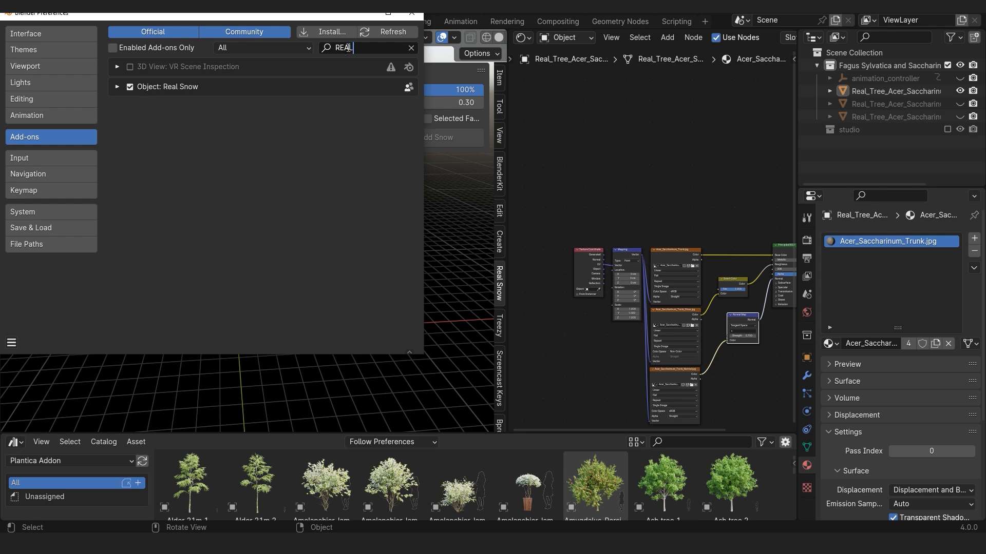
left_click(412, 13)
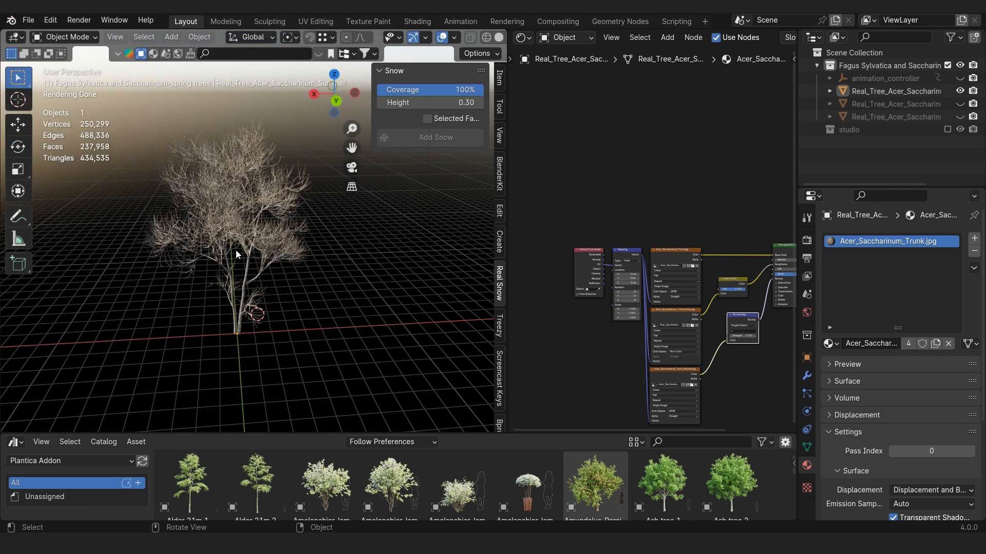
Add snow to the bare tree with Real Snow at 100% coverage and 0.30 height.
left_click(237, 253)
left_click(401, 334)
left_click(227, 235)
middle_click_drag(269, 259, 288, 281, "shift")
left_click(389, 330)
left_click(332, 226)
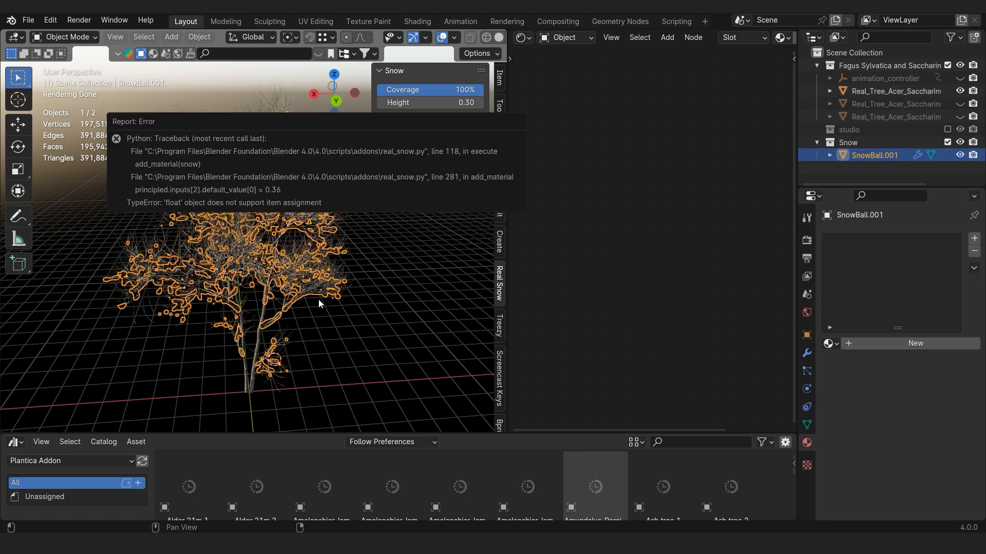
Examine the snow on the bare tree's branches from several angles and distances.
left_click(308, 300)
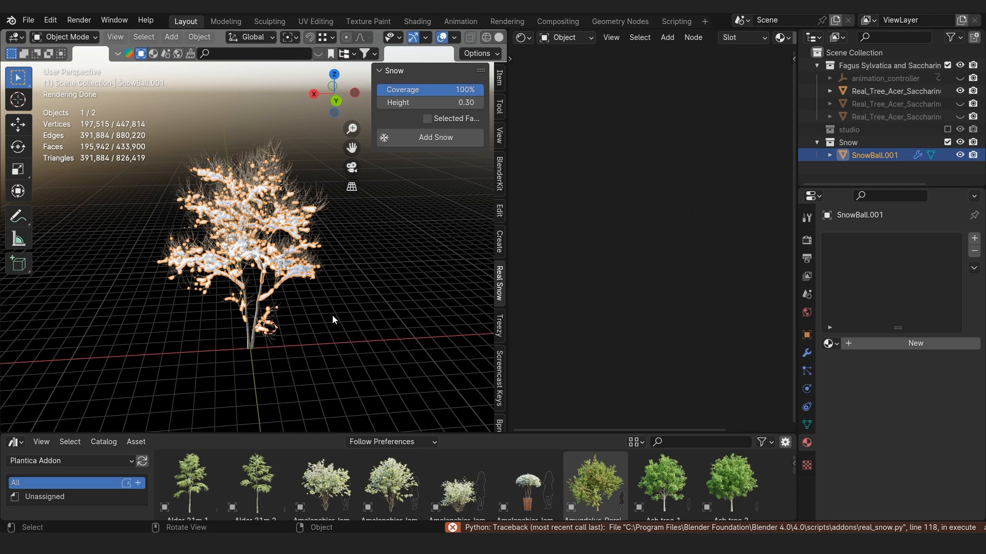
middle_click_drag(297, 315, 298, 280)
middle_click_drag(336, 356, 267, 335, "shift")
scroll(303, 291, "up", 1)
scroll(288, 343, "down", 4)
scroll(296, 358, "up", 3)
scroll(272, 336, "up", 3)
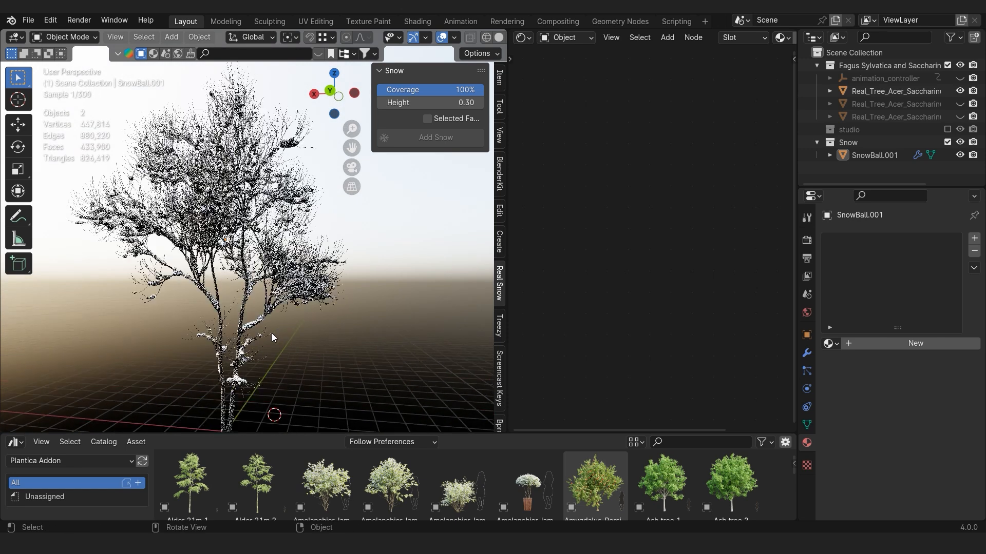
middle_click_drag(273, 330, 282, 308, "shift")
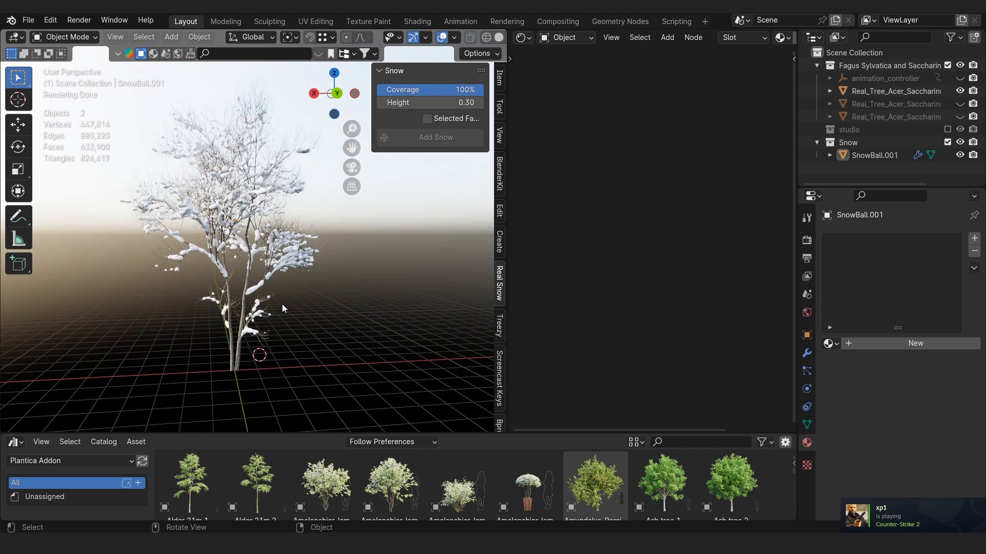
Delete the SnowBall.001 snow mesh from the bare tree.
left_click(260, 266)
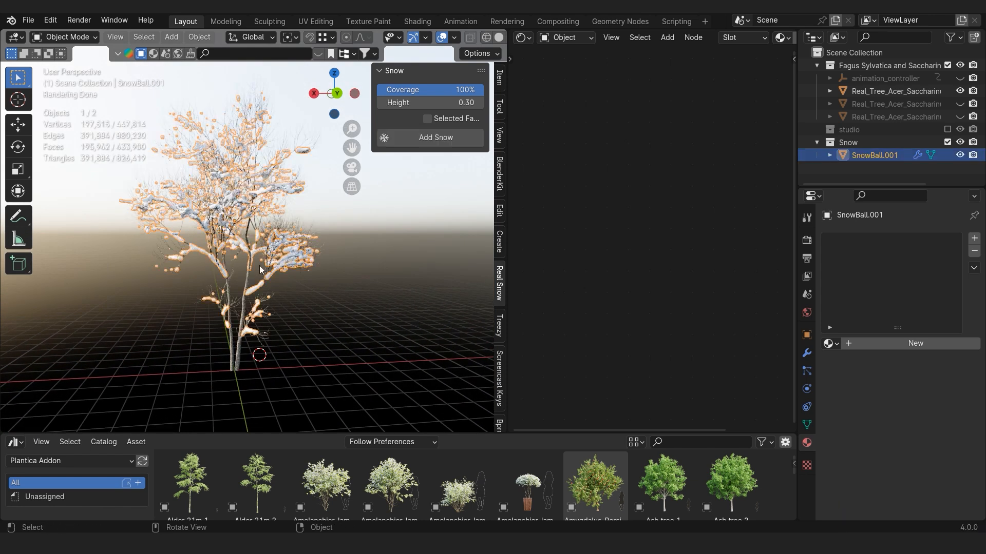
middle_click_drag(299, 298, 302, 319)
left_click(307, 310)
left_click(270, 292)
key("x")
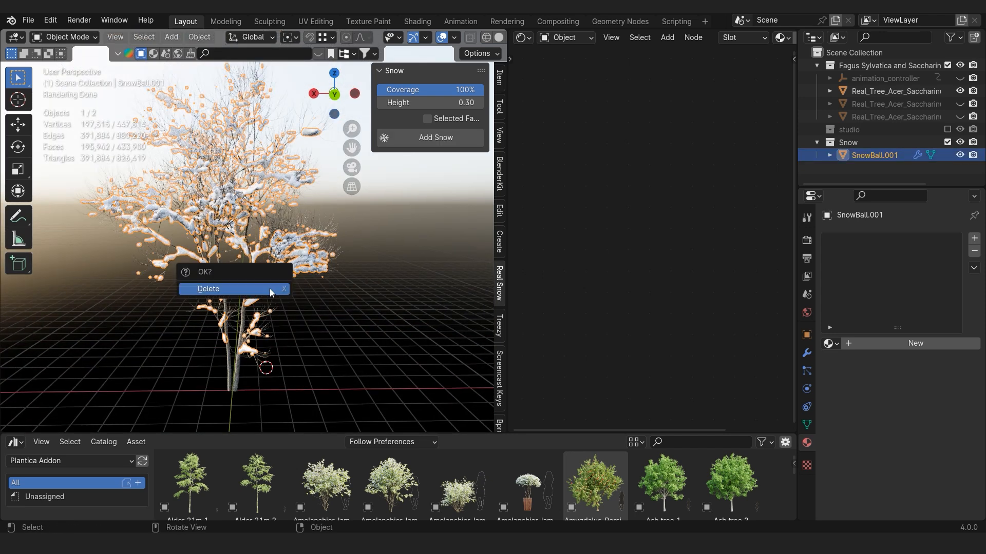
left_click(269, 288)
Reduce the snow Coverage to 41% and generate snow on the bare tree.
left_click(258, 265)
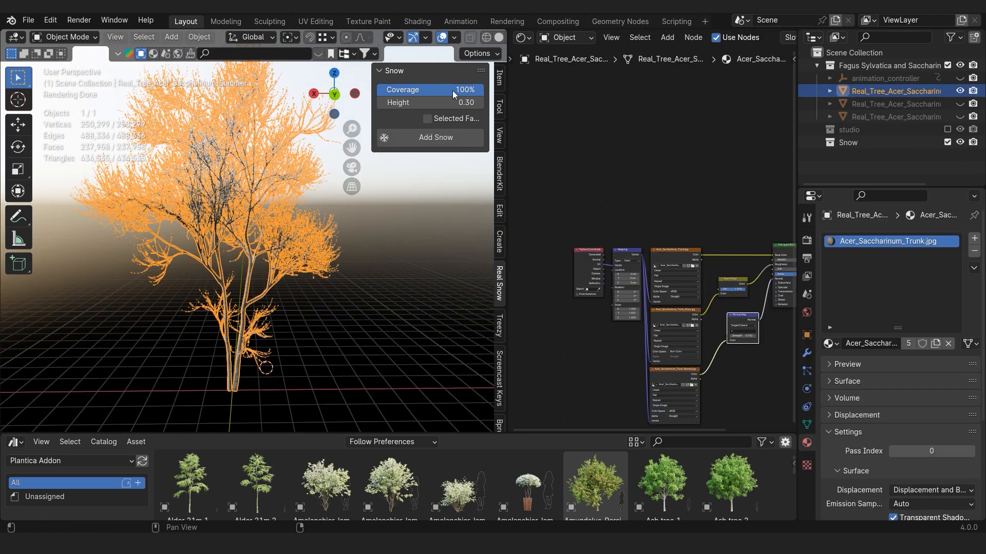
left_click_drag(465, 96, 421, 91)
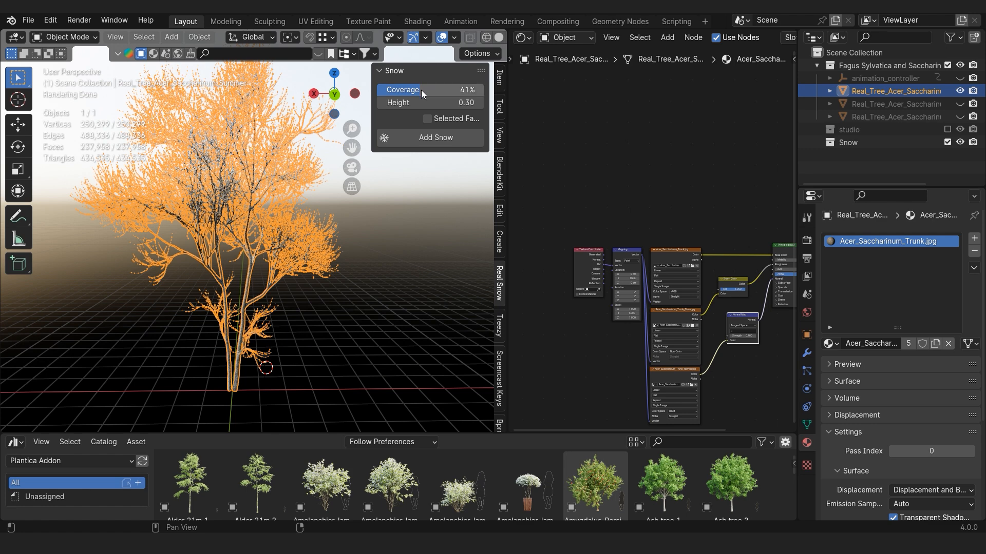
left_click(434, 138)
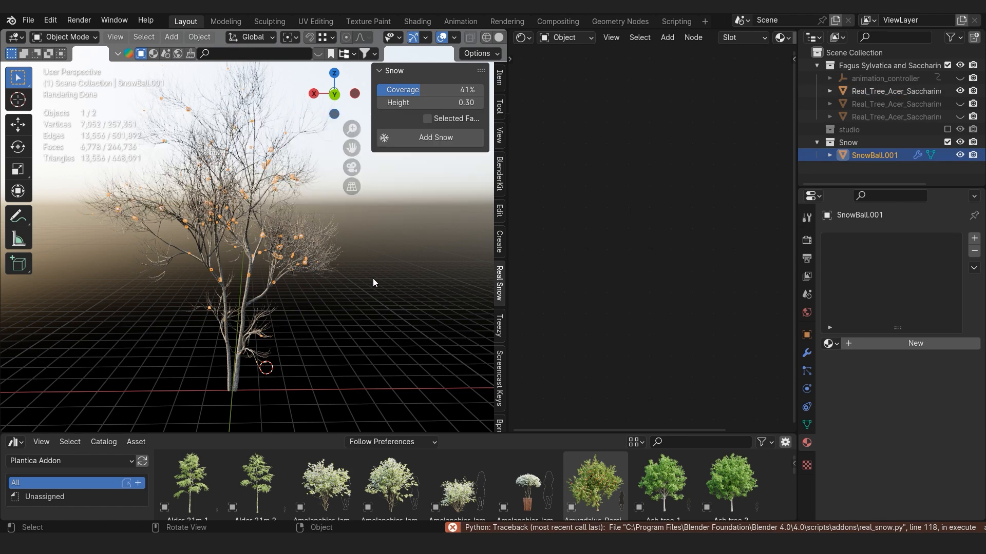
Examine how the reduced snow coverage is distributed over the tree's branches.
scroll(379, 288, "up", 2)
left_click(370, 299)
scroll(368, 310, "down", 1)
middle_click_drag(368, 312, 315, 261)
left_click(344, 336)
scroll(330, 286, "up", 3)
scroll(330, 287, "down", 2)
scroll(242, 337, "up", 1)
scroll(295, 301, "down", 2)
left_click(297, 299)
scroll(300, 293, "down", 1)
Undo the 41% coverage snow so that only the bare tree is left.
key("ctrl+z")
key("ctrl+z")
key("ctrl+z")
scroll(286, 301, "down", 1)
key("ctrl+z")
scroll(324, 281, "down", 1)
left_click(302, 277)
middle_click_drag(315, 261, 319, 279, "shift")
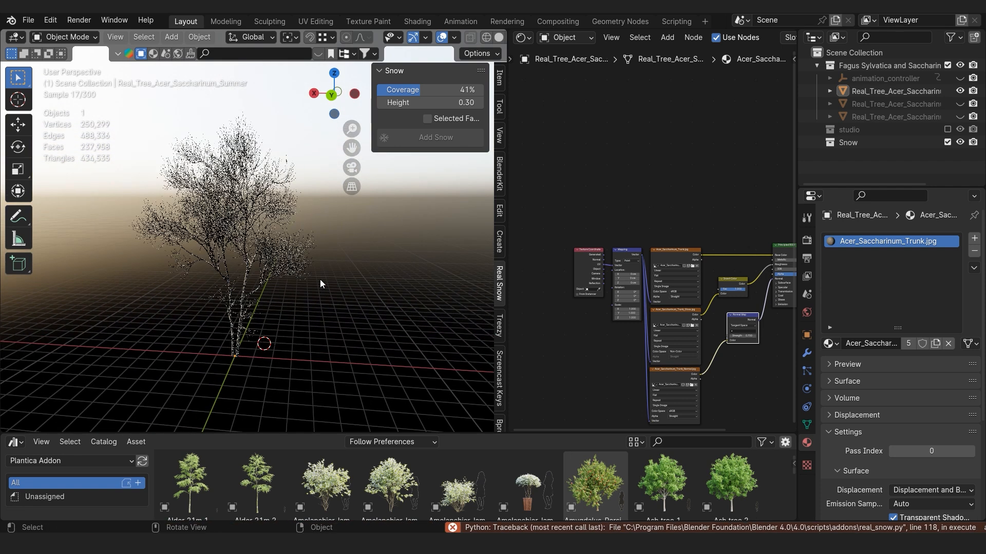
Set the snow Coverage to 100% and Height to 1.00, then generate snow on the bare tree.
left_click_drag(445, 91, 483, 90)
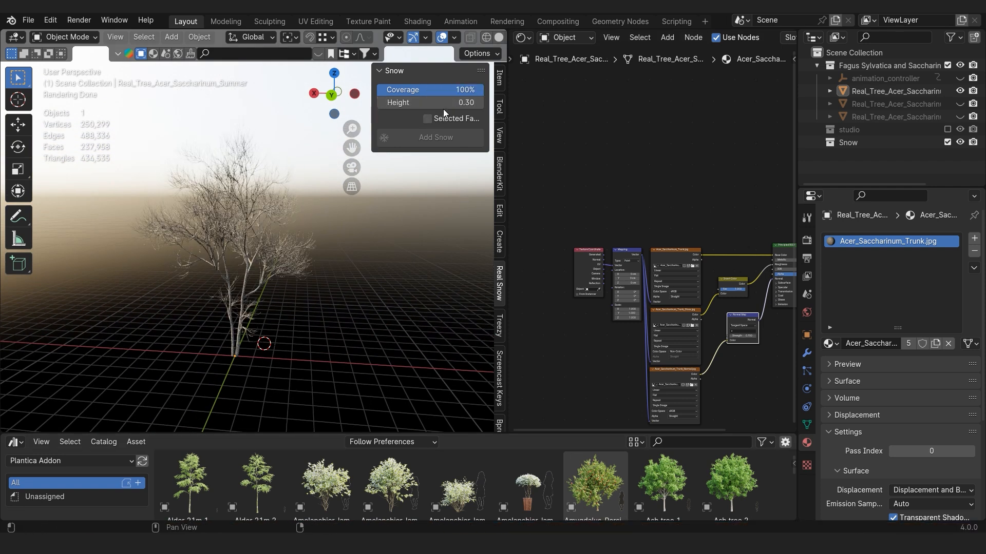
left_click_drag(443, 106, 482, 105)
left_click(263, 222)
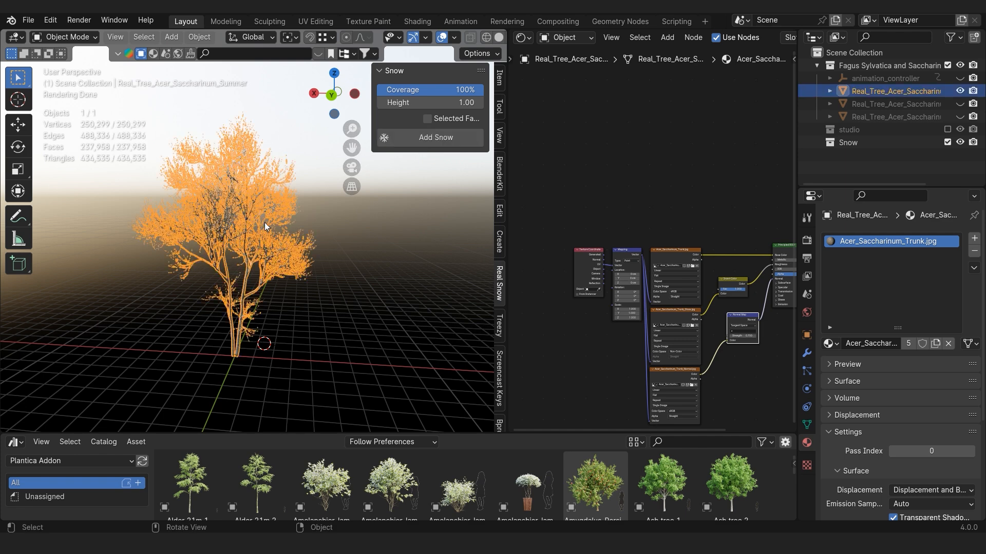
left_click(435, 137)
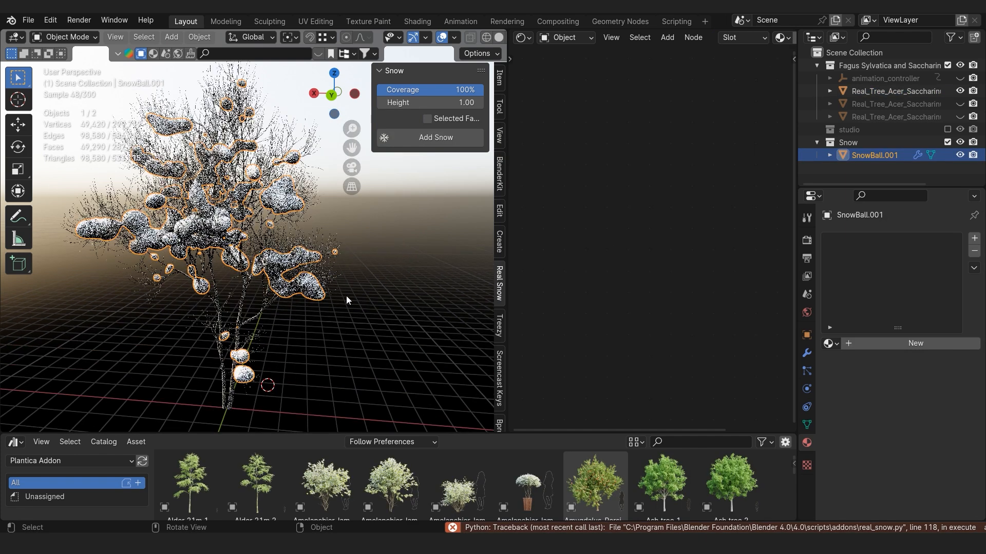
middle_click_drag(346, 315, 312, 302)
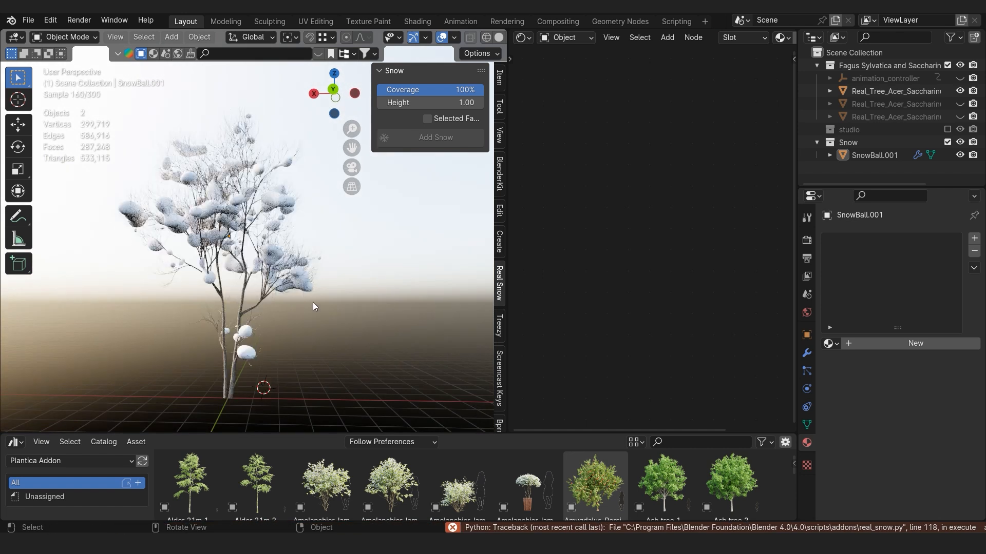
Set the snow Height to 0.15 and delete the oversized snow mesh.
key("ctrl+z")
left_click(448, 103)
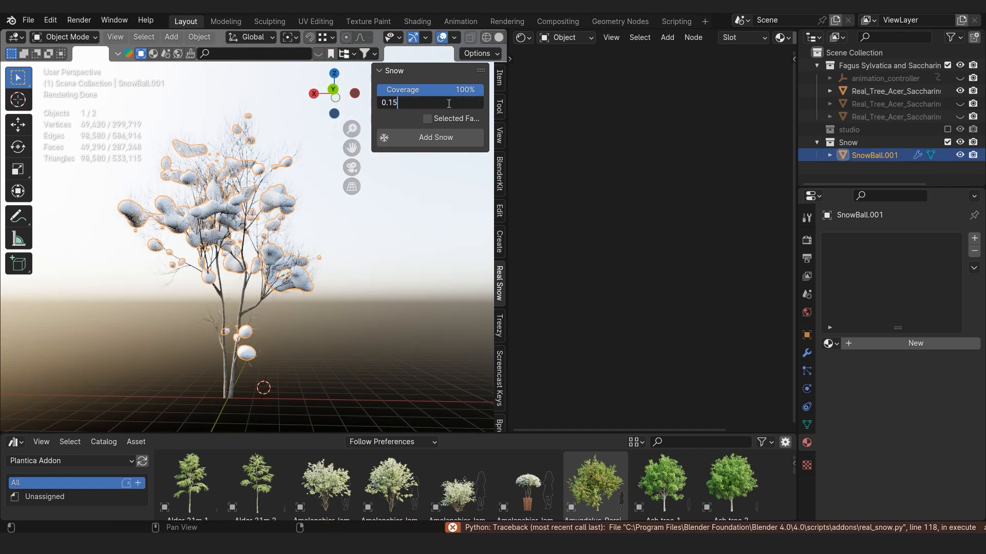
type("0.15")
key("Return")
key("Delete")
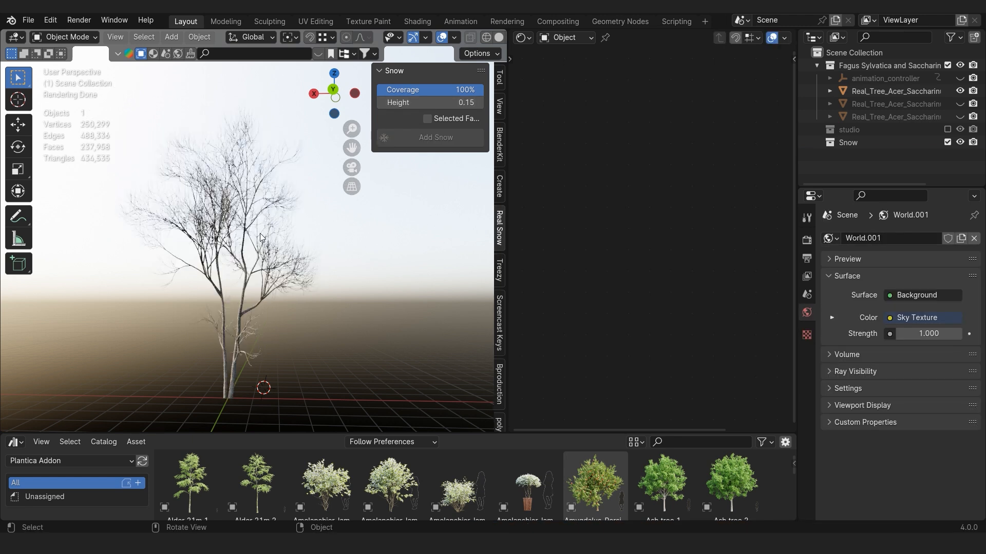
Generate new snow on the bare tree at 100% coverage and 0.15 height, and check it on the branches.
left_click(260, 233)
left_click(443, 139)
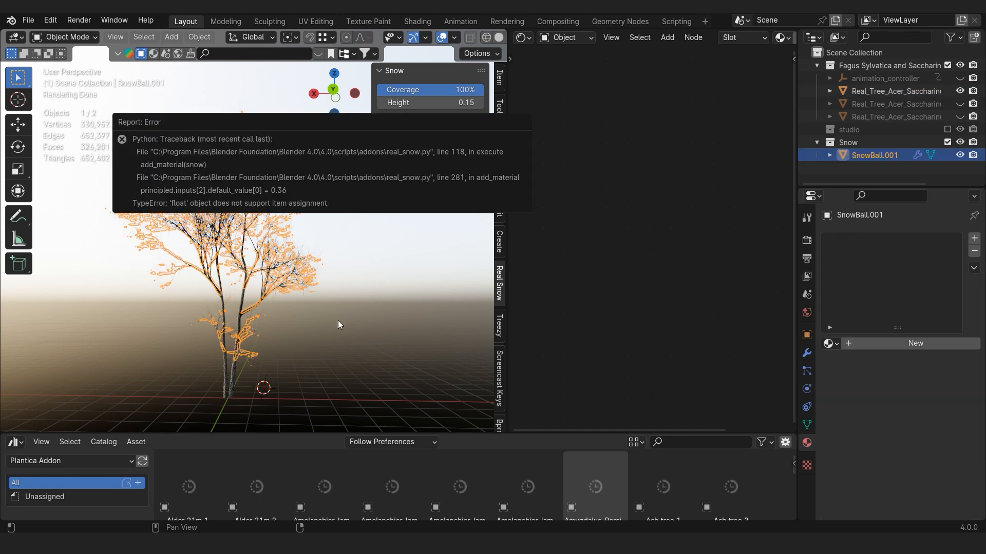
left_click(341, 326)
scroll(354, 336, "up", 5)
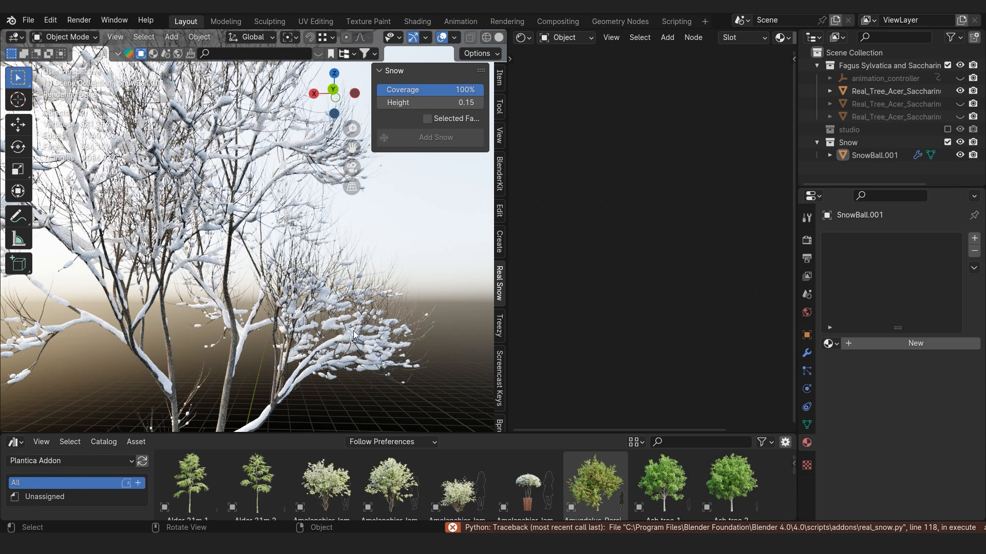
scroll(360, 340, "down", 2)
left_click(345, 330)
scroll(326, 349, "down", 3)
middle_click_drag(326, 349, 233, 362)
left_click(359, 362)
Select the bare tree together with its snow and move both along the X axis away from the origin.
key("a")
scroll(206, 291, "down", 4)
middle_click_drag(308, 299, 205, 323, "shift")
scroll(221, 305, "down", 5)
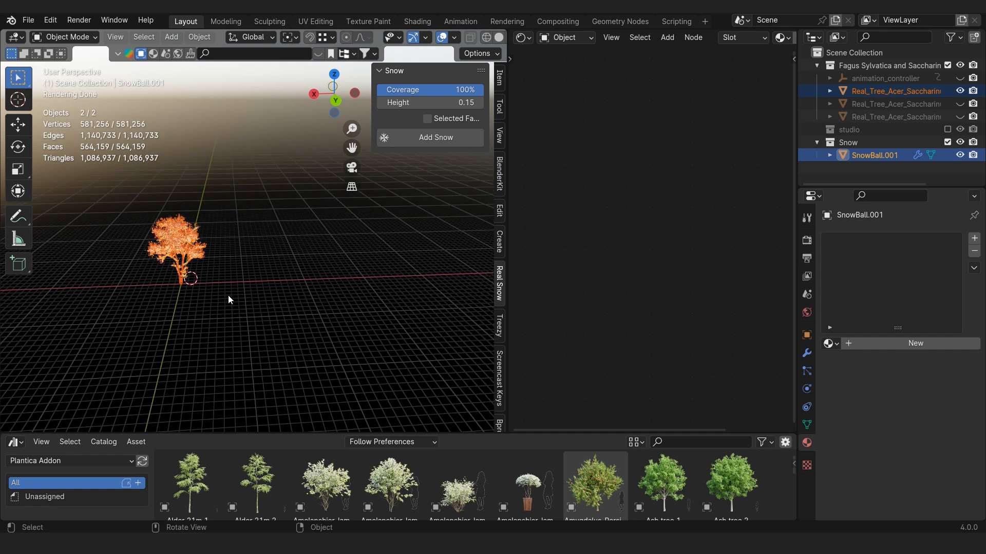
middle_click_drag(218, 288, 194, 287, "shift")
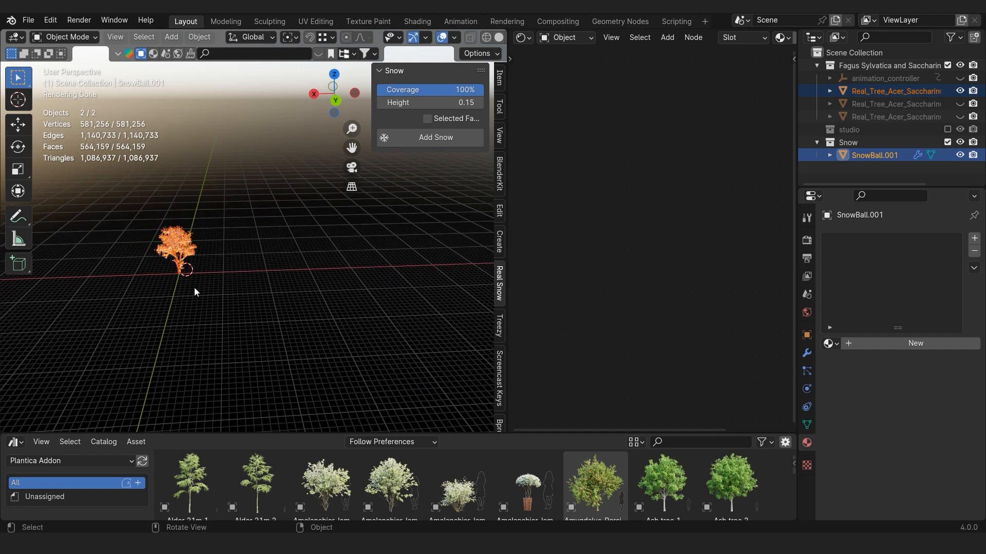
key("g")
key("x")
left_click(330, 297)
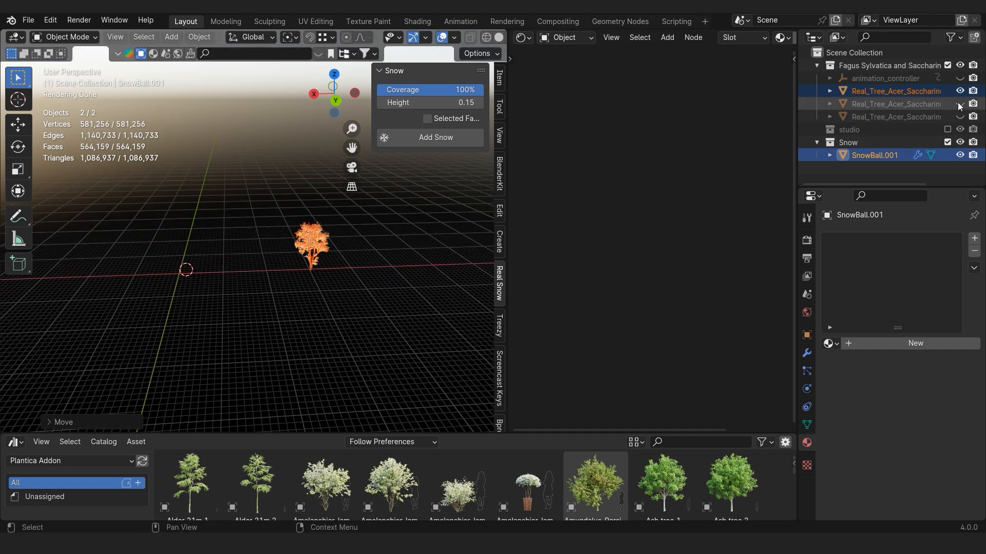
Unhide the other two maple variants and move the snowy tree farther along X to stand beside them.
left_click(959, 103)
left_click(960, 116)
scroll(359, 298, "up", 2)
key("g")
key("x")
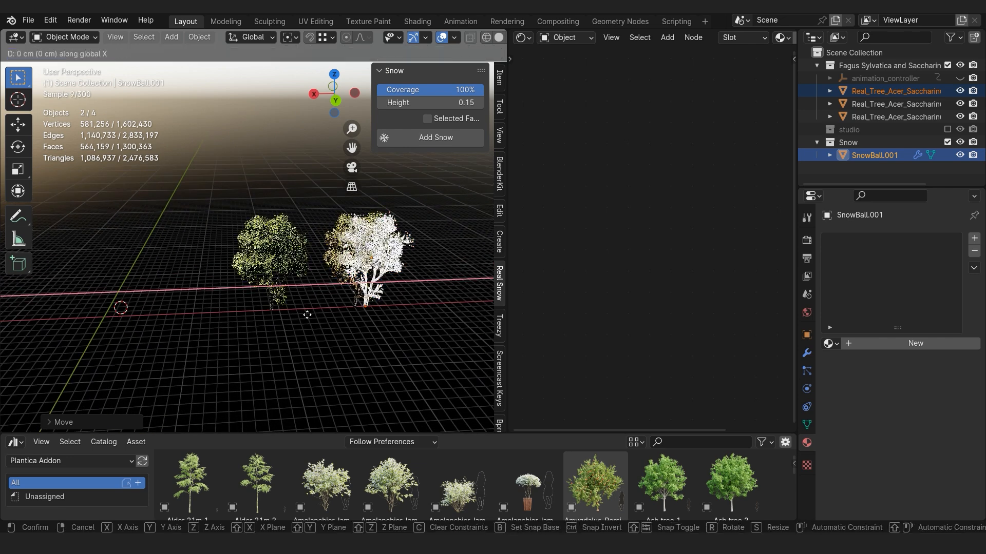
left_click(381, 309)
left_click(442, 334)
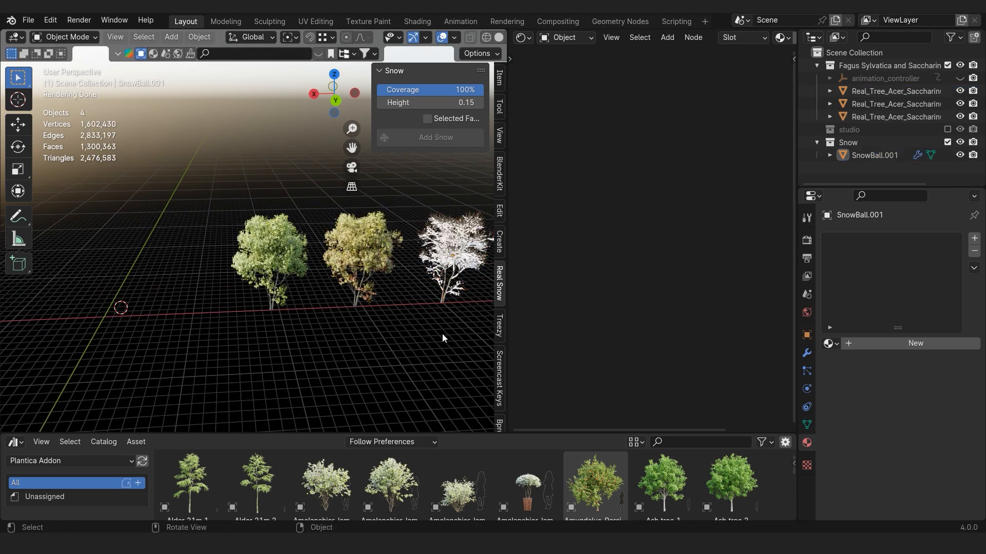
Examine the green, autumn and snowy maples side by side in an uncluttered viewport.
scroll(442, 333, "up", 1)
middle_click_drag(442, 333, 287, 298, "shift")
scroll(293, 298, "up", 2)
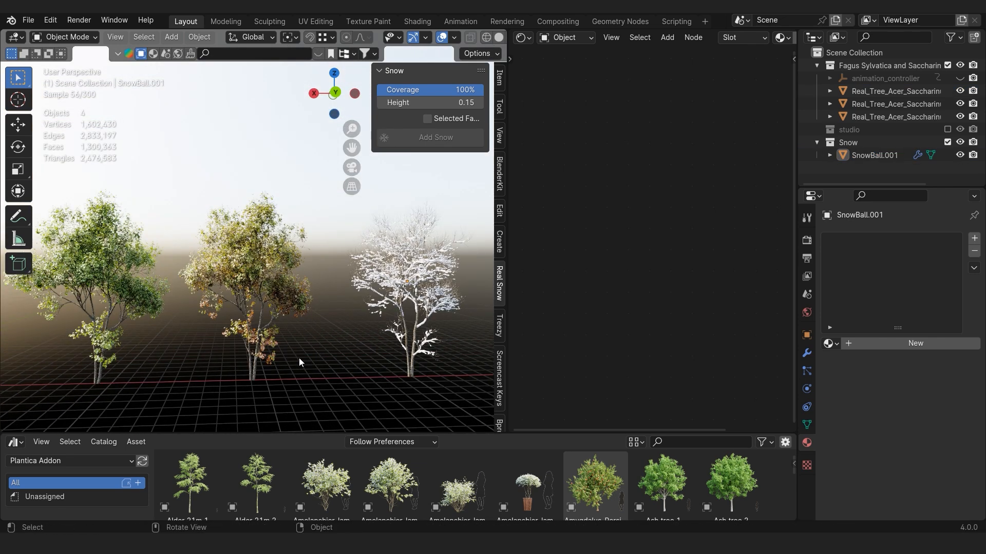
scroll(295, 361, "down", 2)
key("n")
scroll(304, 333, "up", 1)
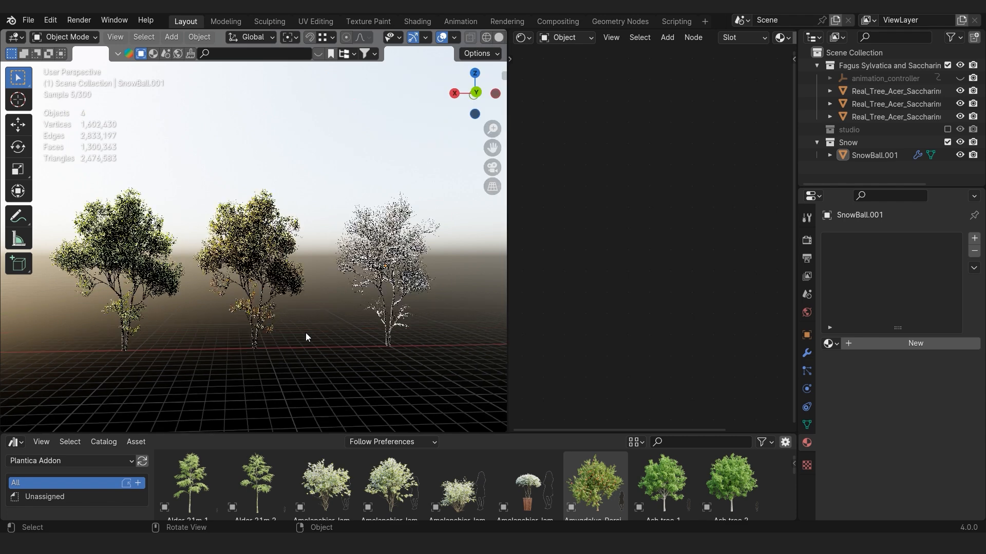
scroll(306, 333, "up", 1)
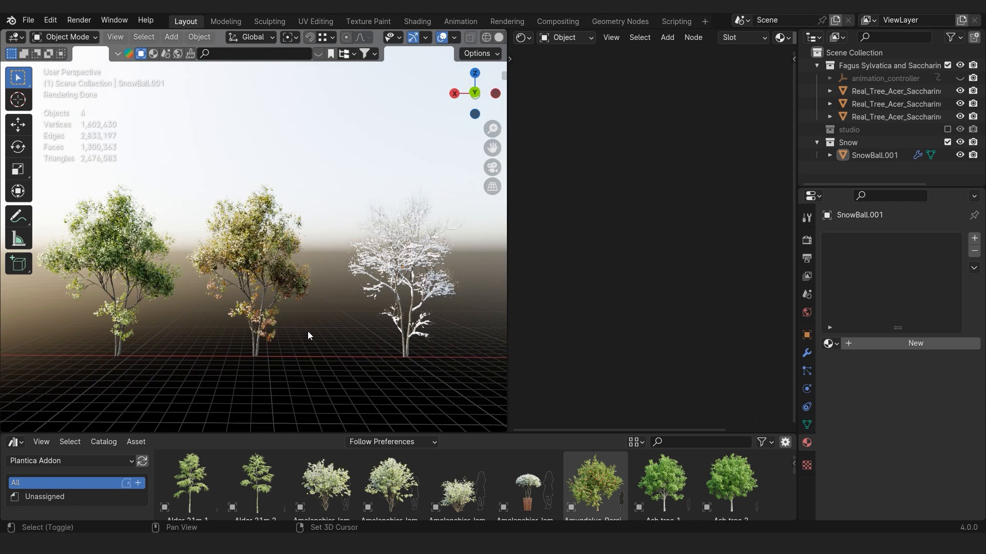
middle_click_drag(307, 331, 317, 331, "shift")
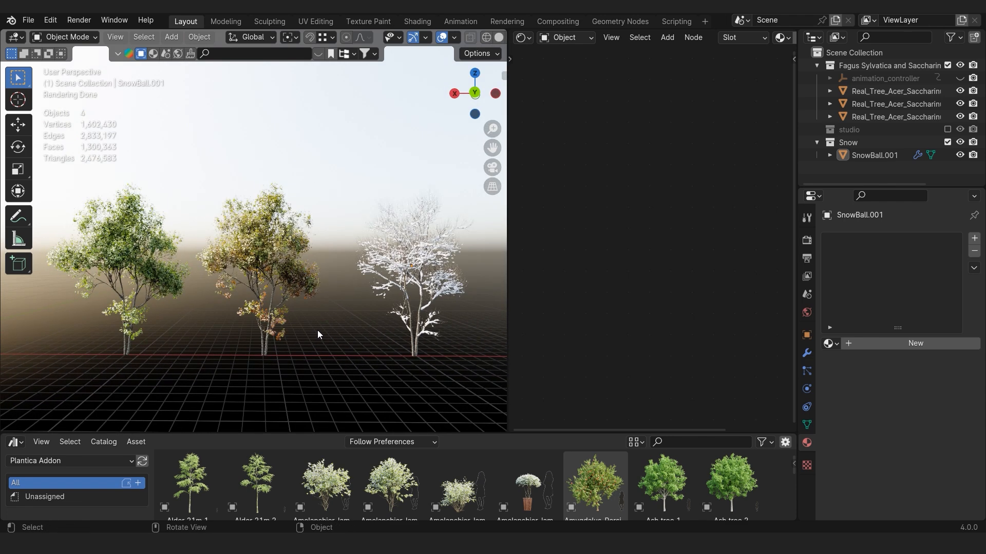